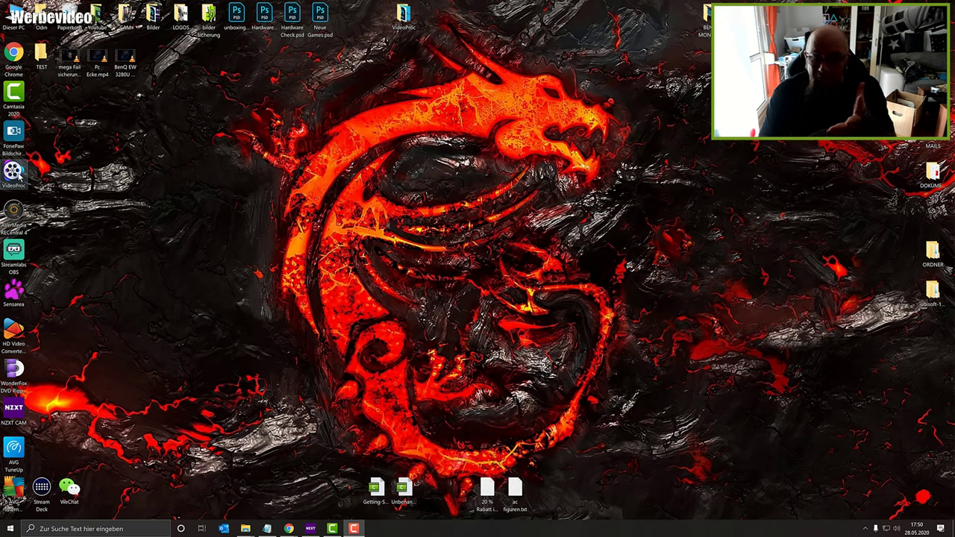
- Launch VideoProc, dismiss the upgrade offer and open the program's settings
double_click(14, 173)
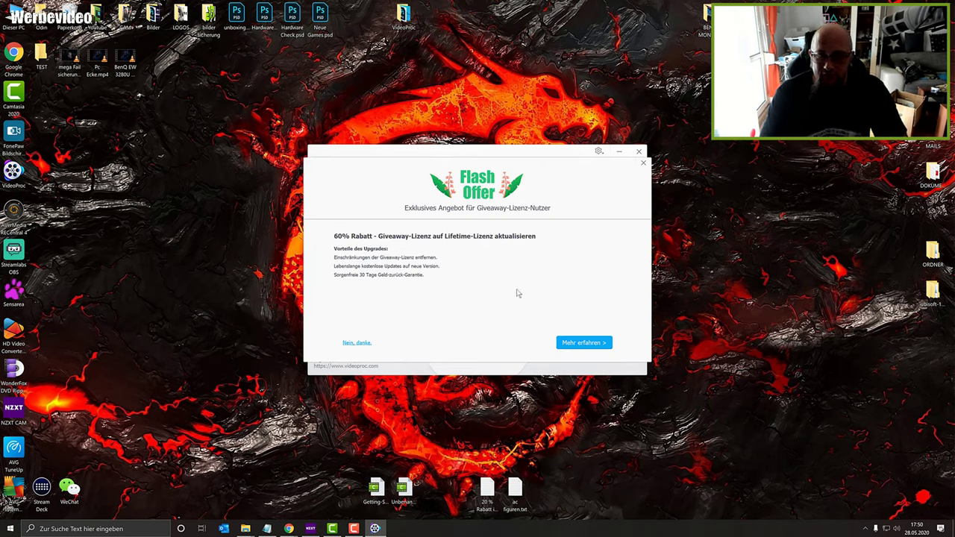
left_click(643, 163)
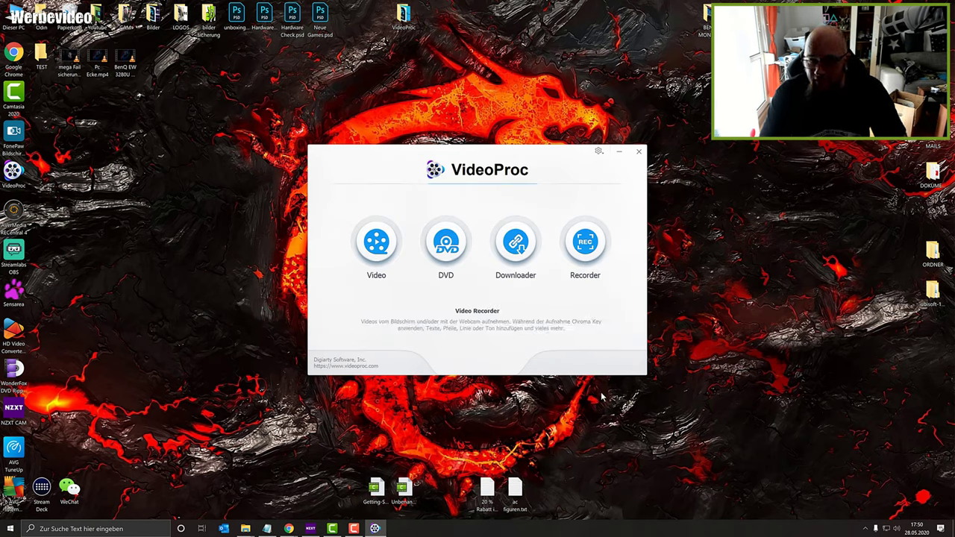
left_click(598, 152)
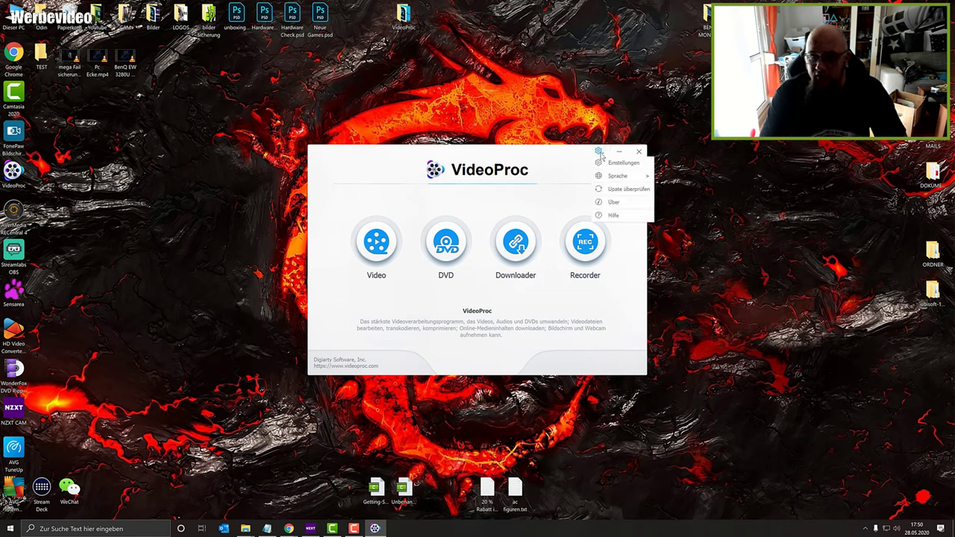
left_click(612, 164)
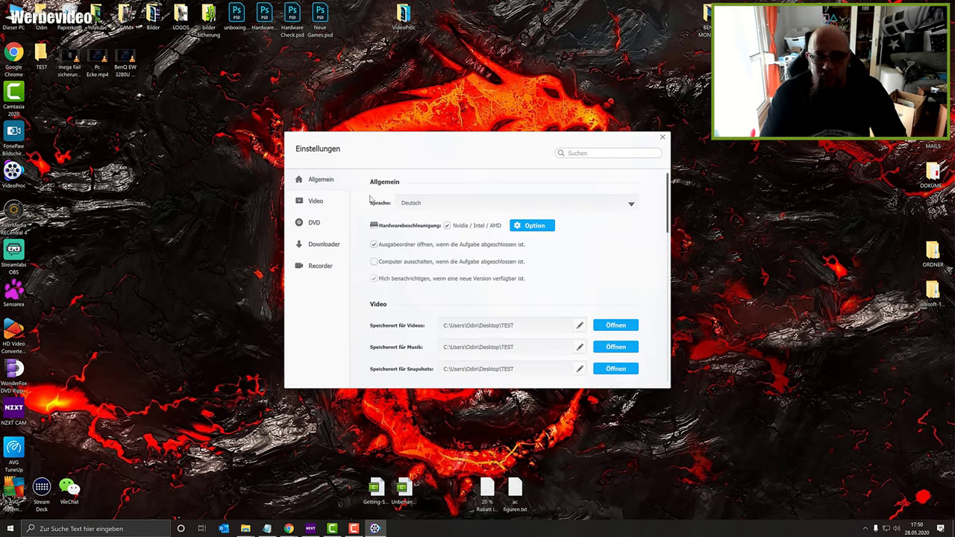
- Examine the available interface languages in the general settings without changing the selection
left_click(415, 207)
left_click(414, 208)
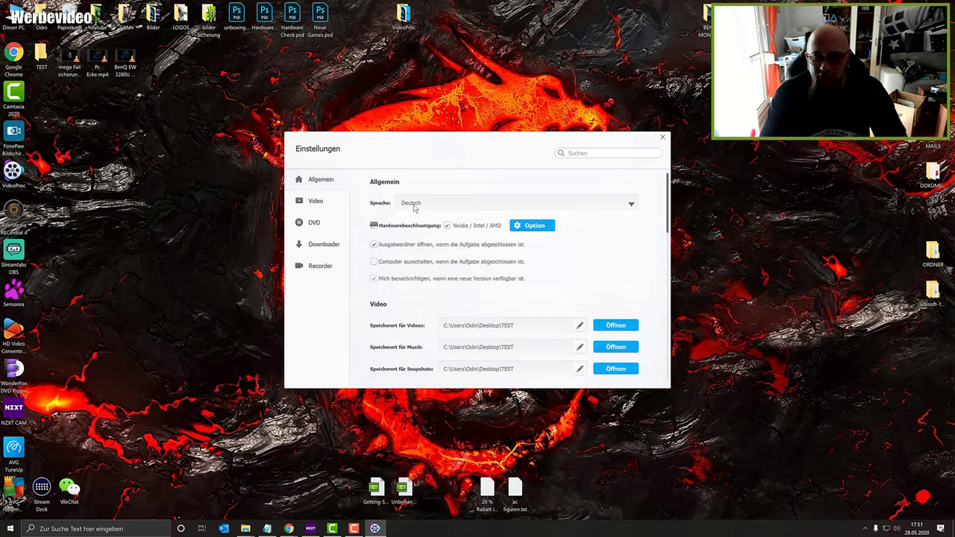
left_click(414, 208)
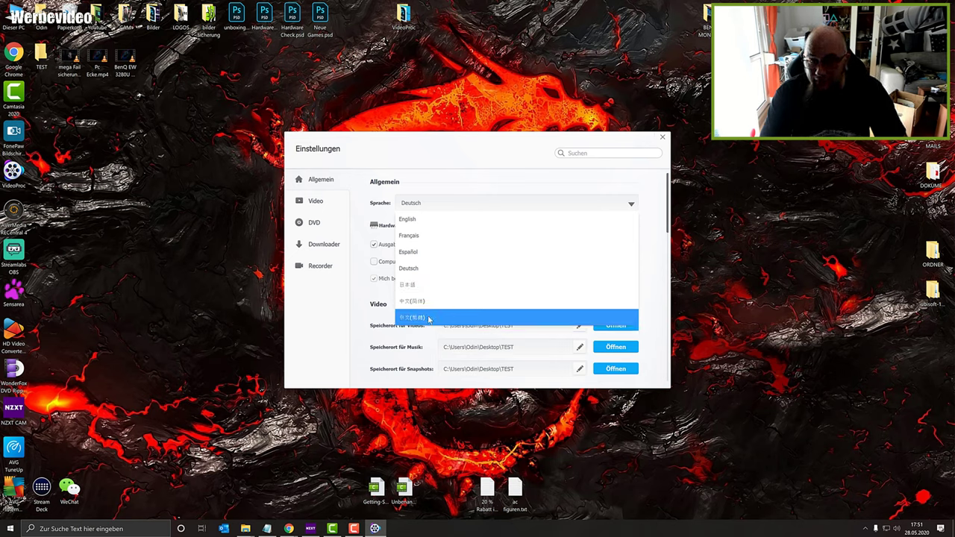
left_click(503, 177)
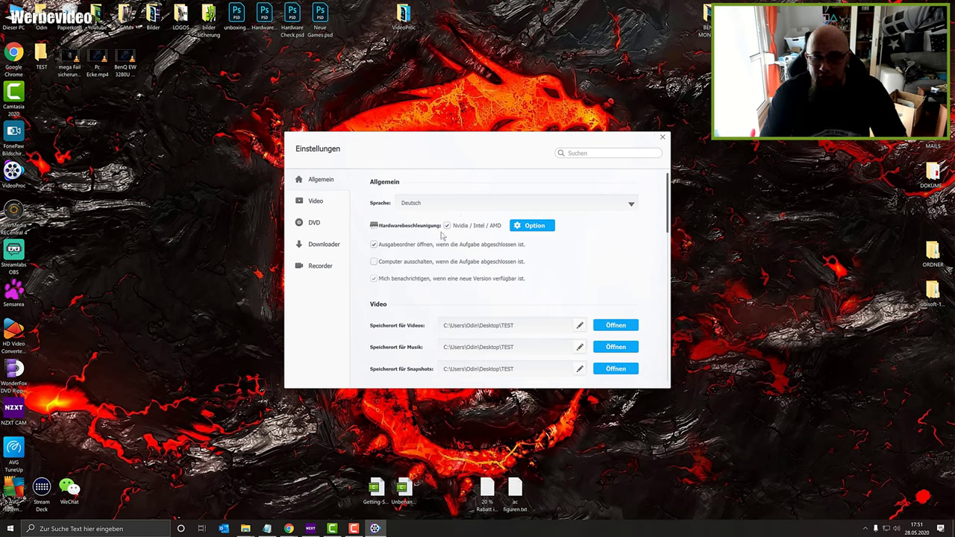
- Open the hardware acceleration options, rerun the hardware check and return to the settings
left_click(532, 225)
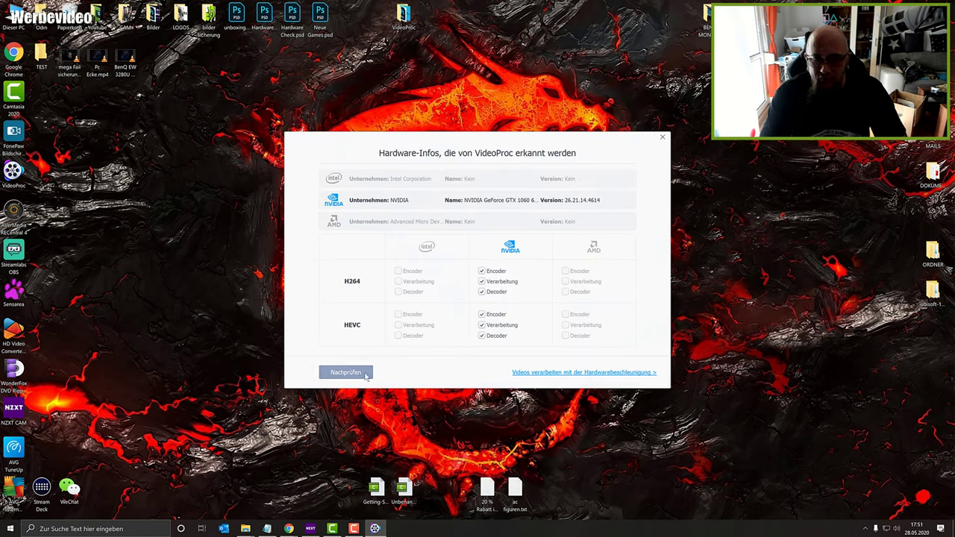
left_click(364, 373)
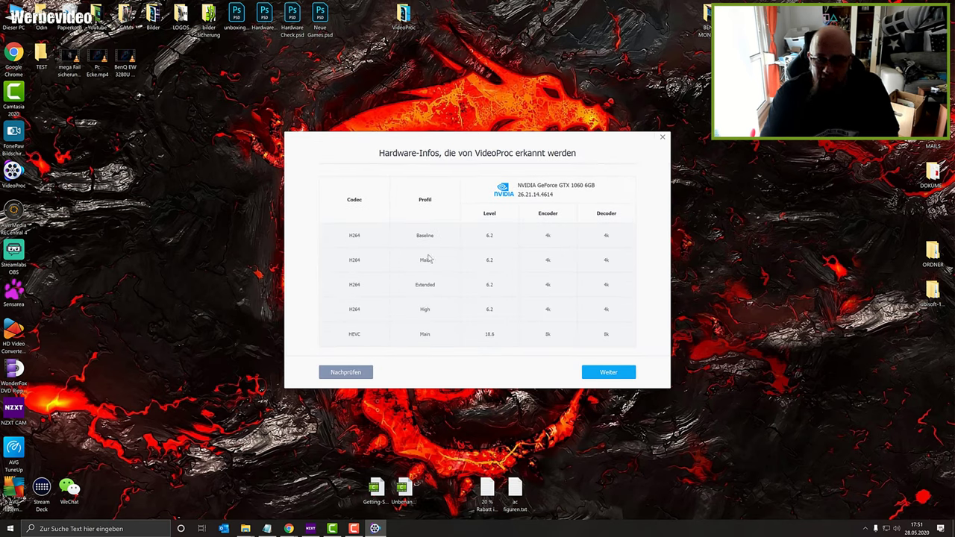
left_click(616, 376)
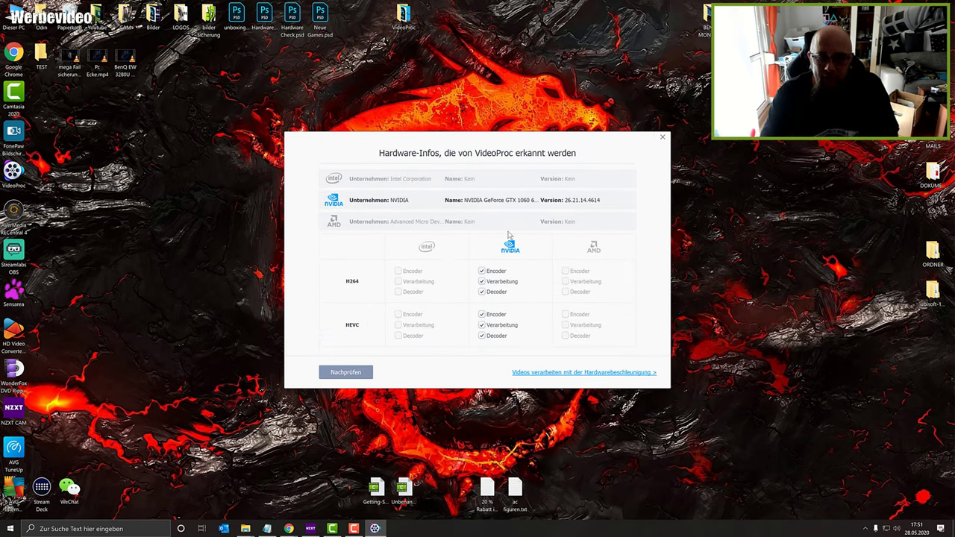
left_click(662, 137)
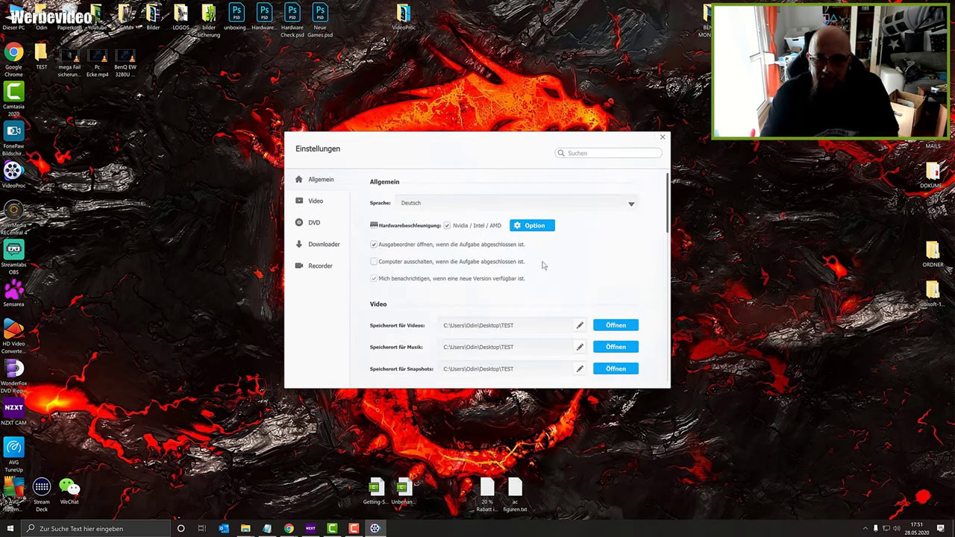
- Review the storage locations for Video, DVD and Downloader files in the settings
scroll(562, 253, "down", 2)
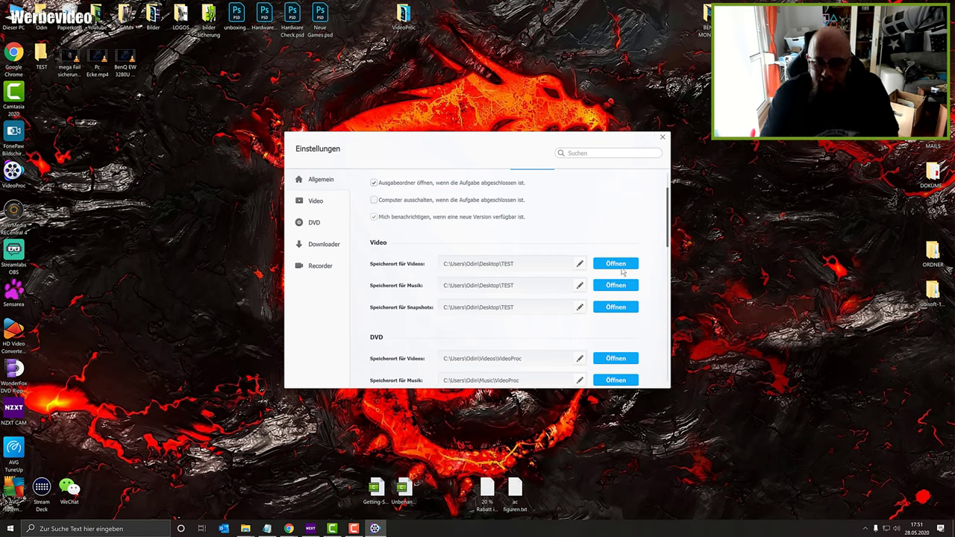
scroll(610, 282, "down", 2)
scroll(615, 299, "down", 7)
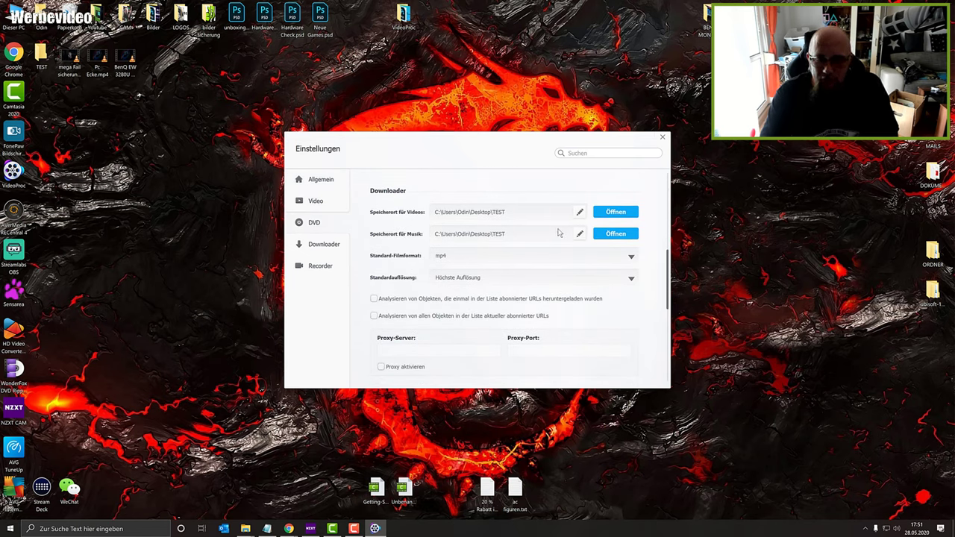
left_click(41, 65)
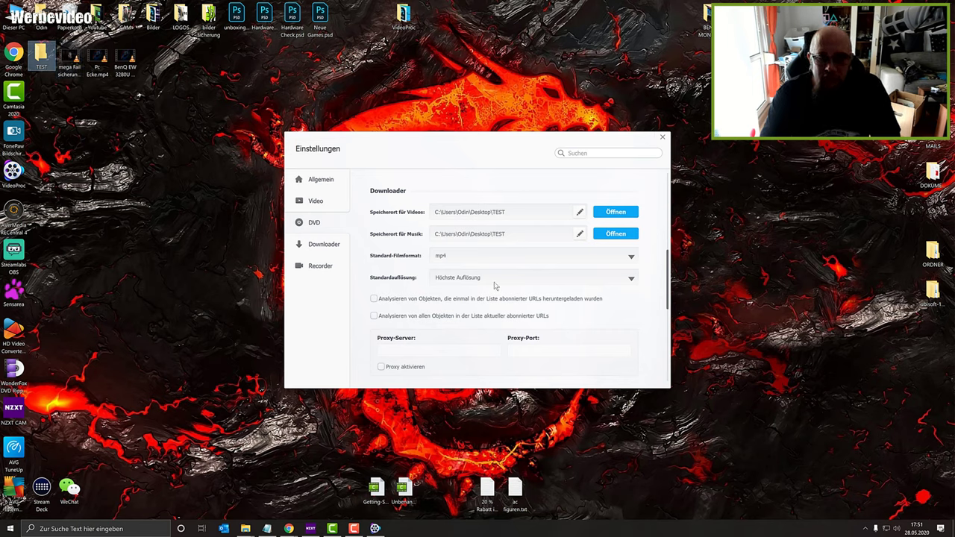
scroll(538, 347, "up", 3)
scroll(527, 336, "up", 5)
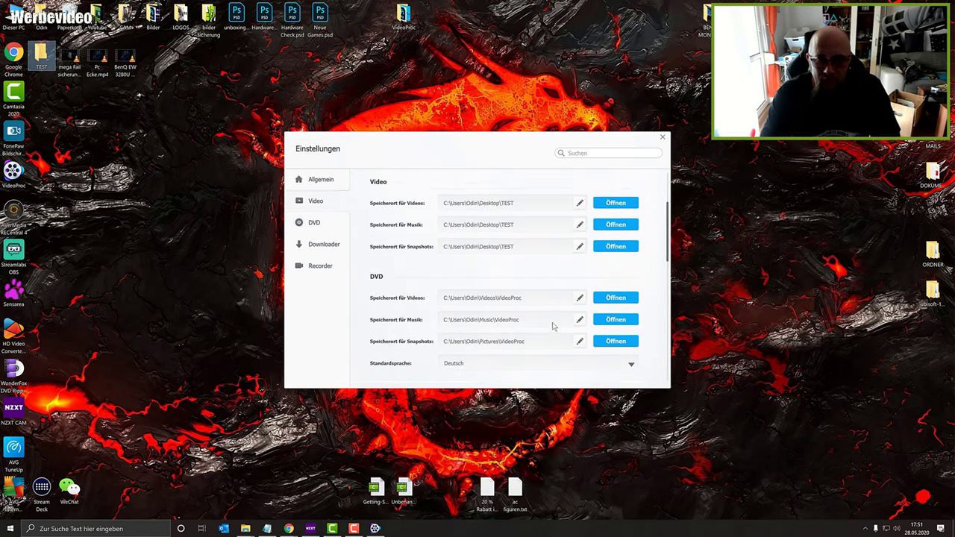
scroll(550, 256, "down", 2)
scroll(552, 250, "down", 1)
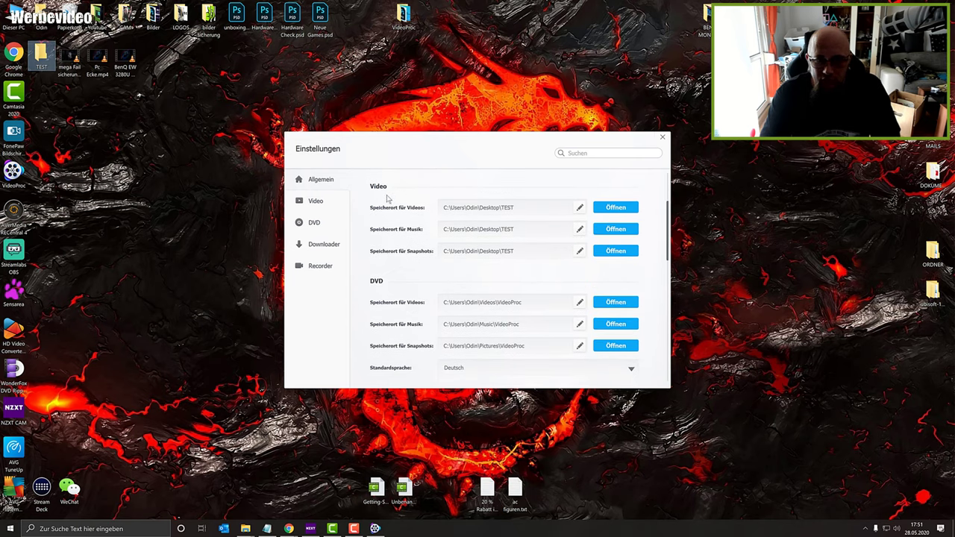
scroll(497, 328, "down", 3)
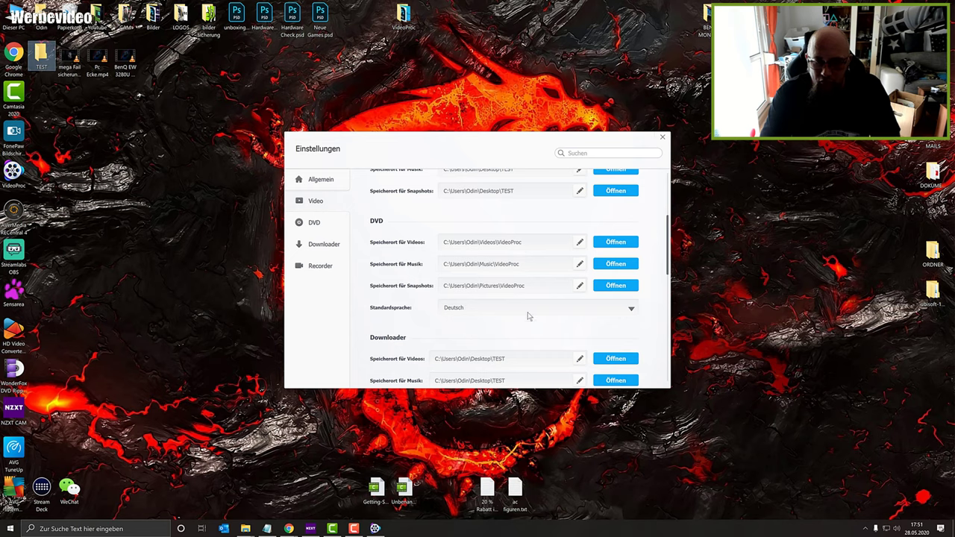
scroll(477, 315, "down", 9)
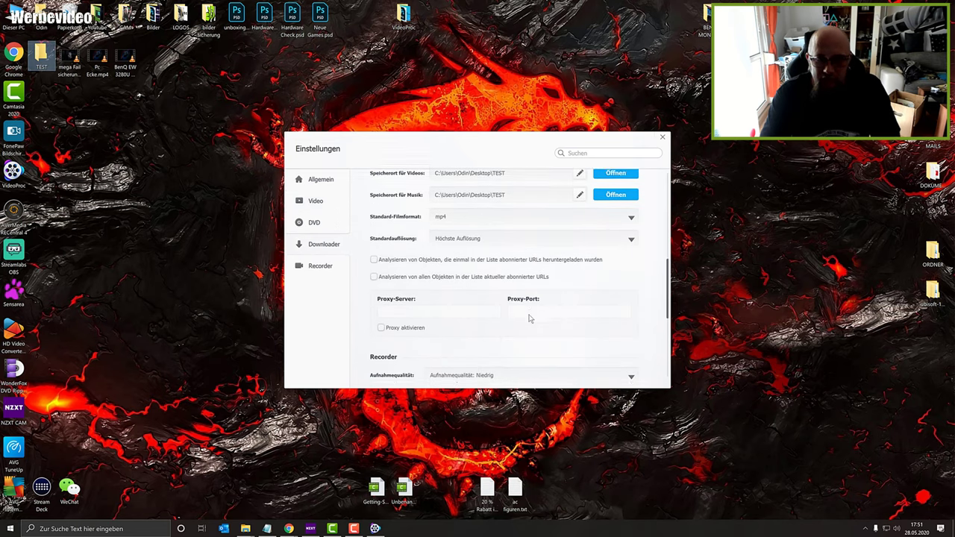
- Set the Recorder's recording quality (Aufnahmequalität) to HQ
scroll(537, 323, "down", 2)
scroll(556, 331, "down", 5)
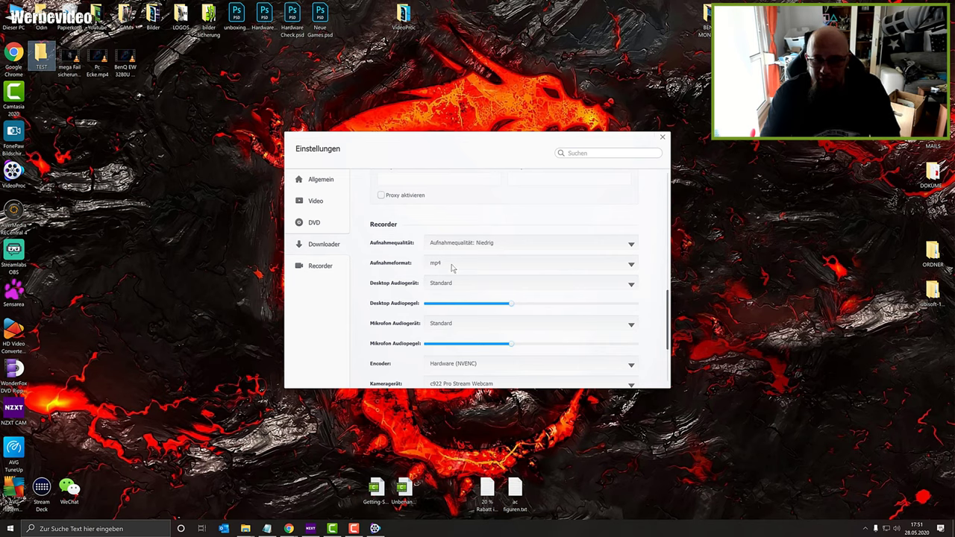
left_click(514, 248)
left_click(482, 274)
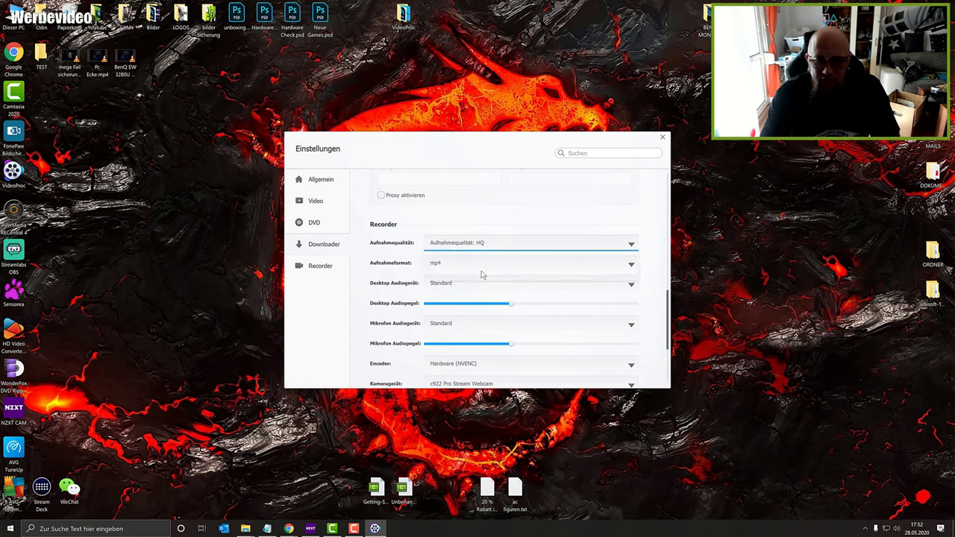
left_click(534, 251)
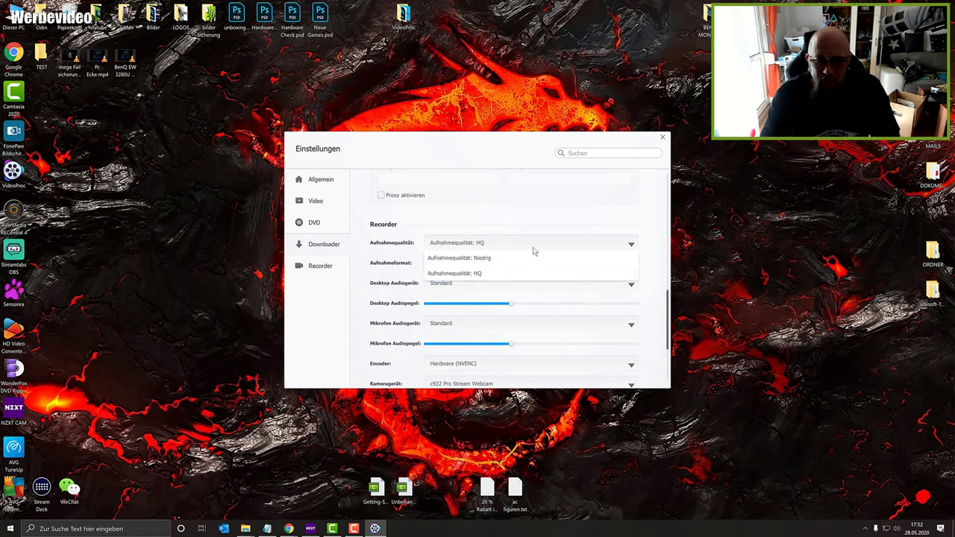
left_click(472, 278)
- Examine the available default resolutions (Standardauflösung) for the Downloader without changing the selection
scroll(550, 293, "up", 5)
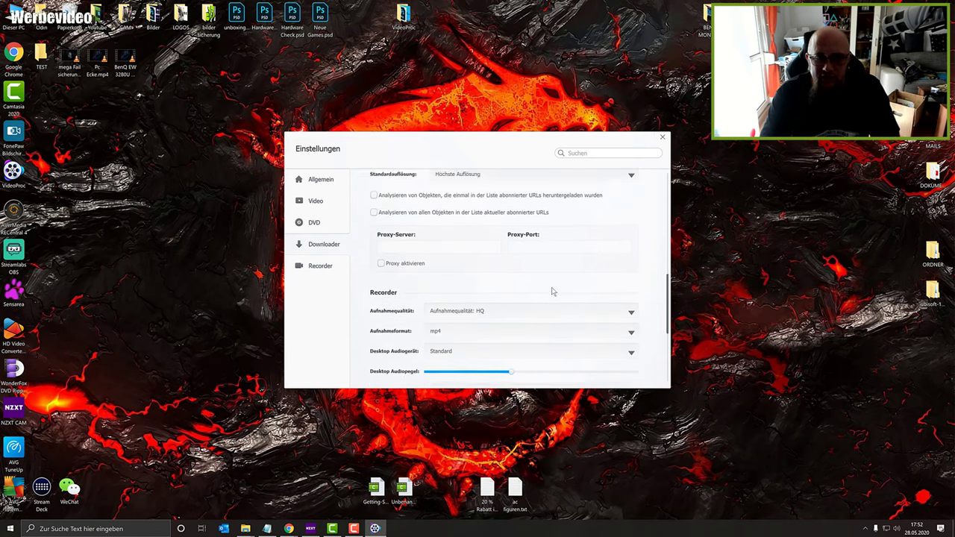
scroll(445, 314, "up", 1)
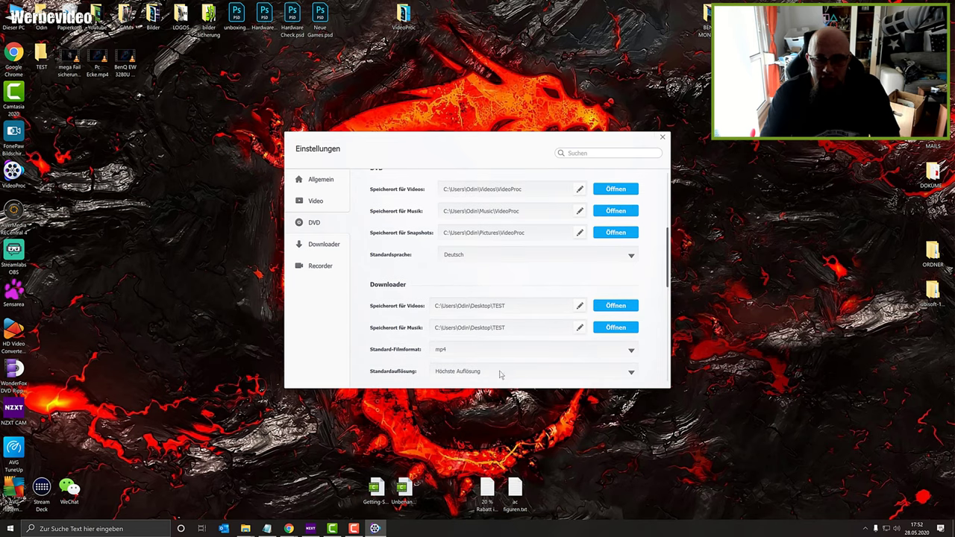
scroll(500, 373, "down", 2)
left_click(496, 345)
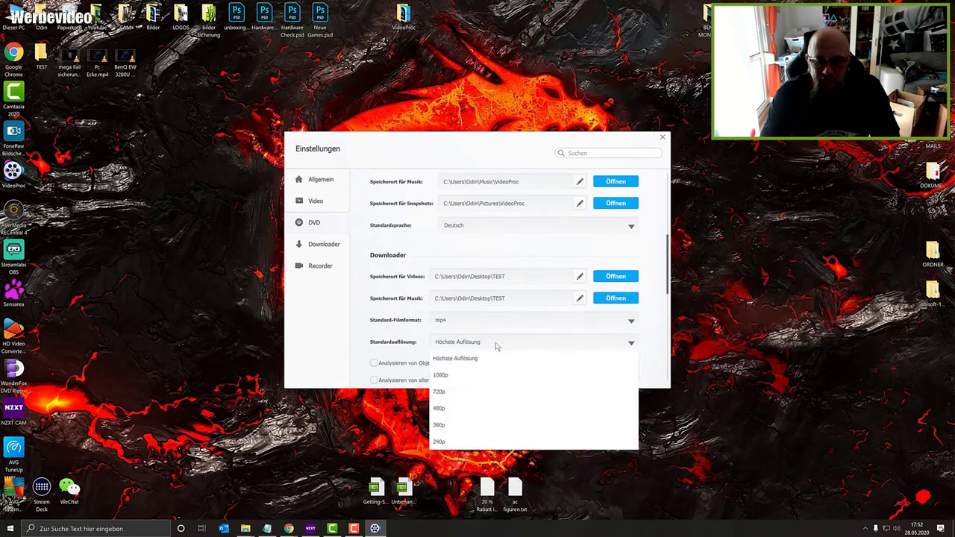
left_click(497, 346)
- Review all settings sections once more, from the general options and storage folders to the Downloader and Recorder options
scroll(497, 345, "up", 10)
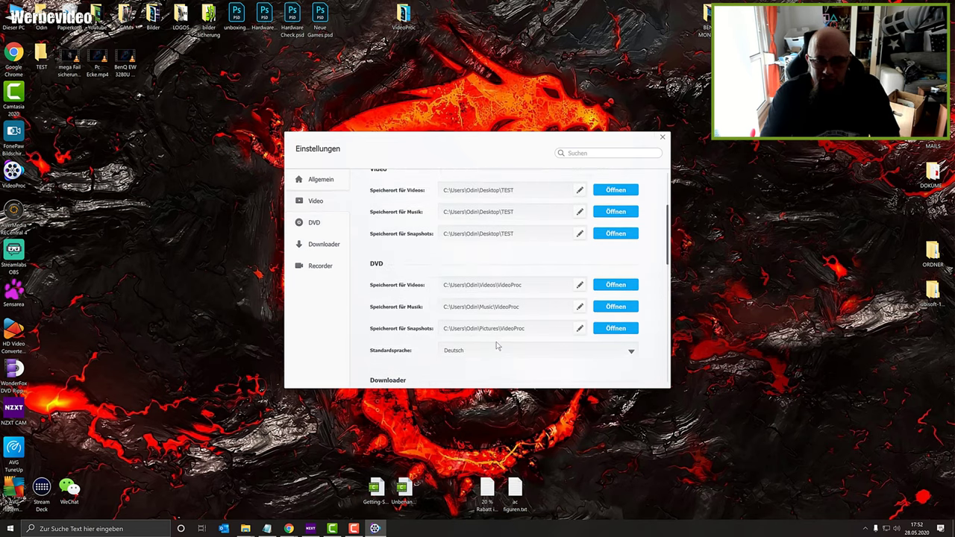
scroll(498, 345, "up", 3)
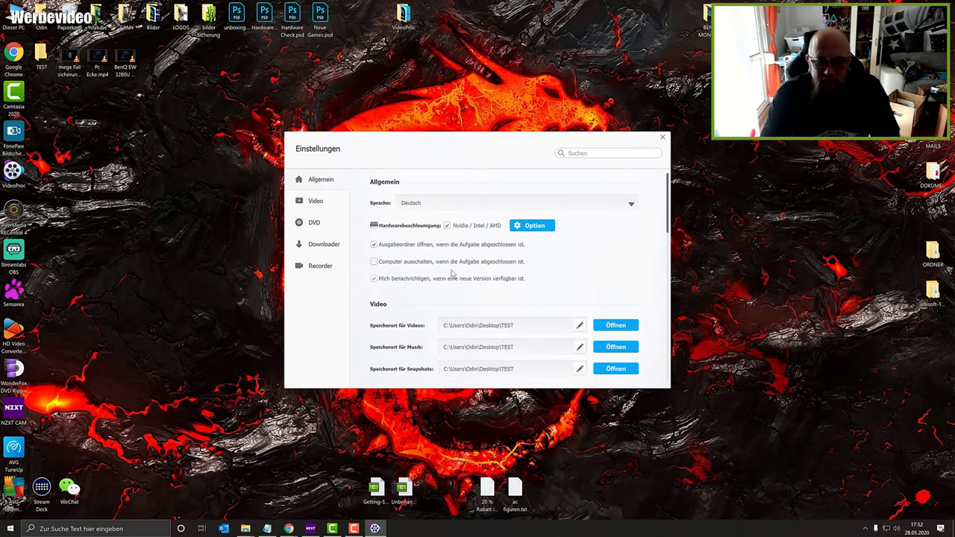
scroll(470, 321, "down", 20)
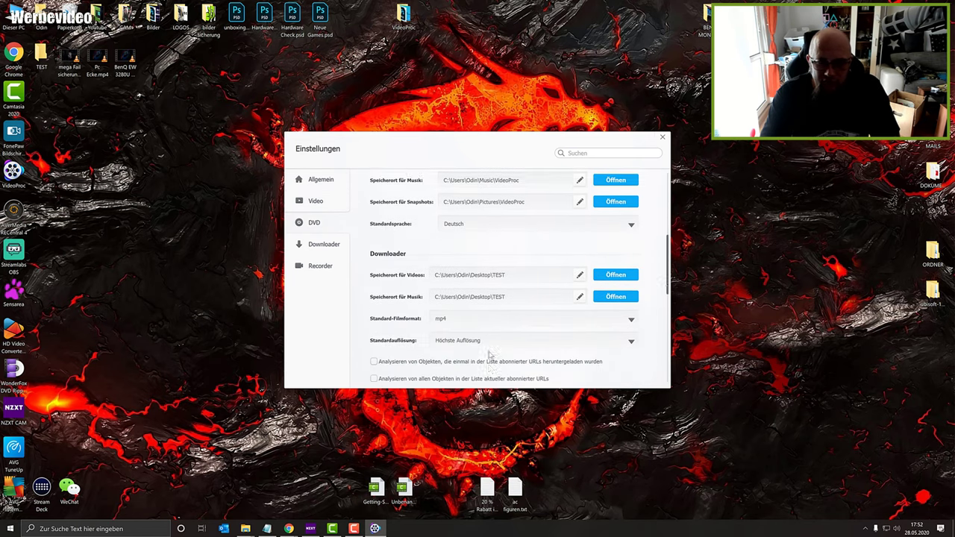
scroll(489, 354, "down", 1)
scroll(439, 322, "down", 6)
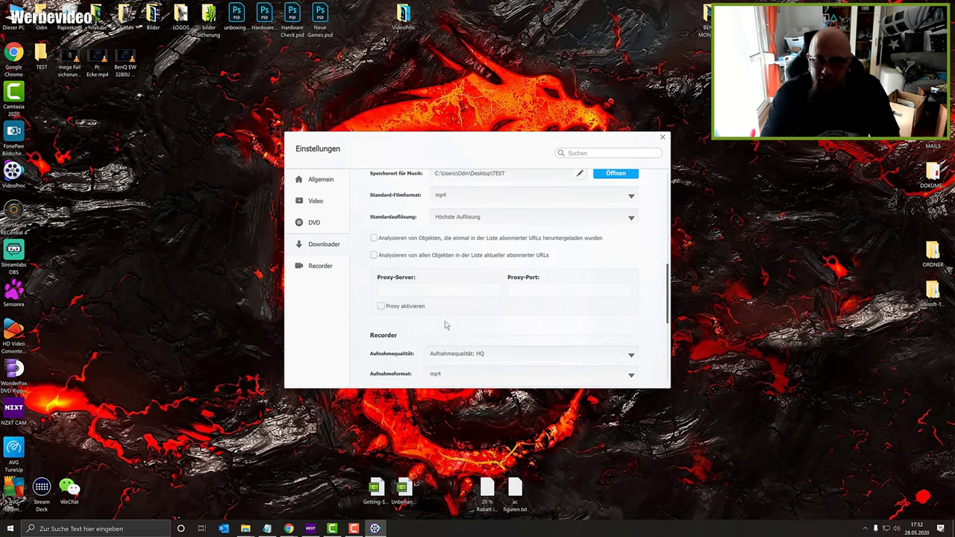
scroll(479, 254, "up", 1)
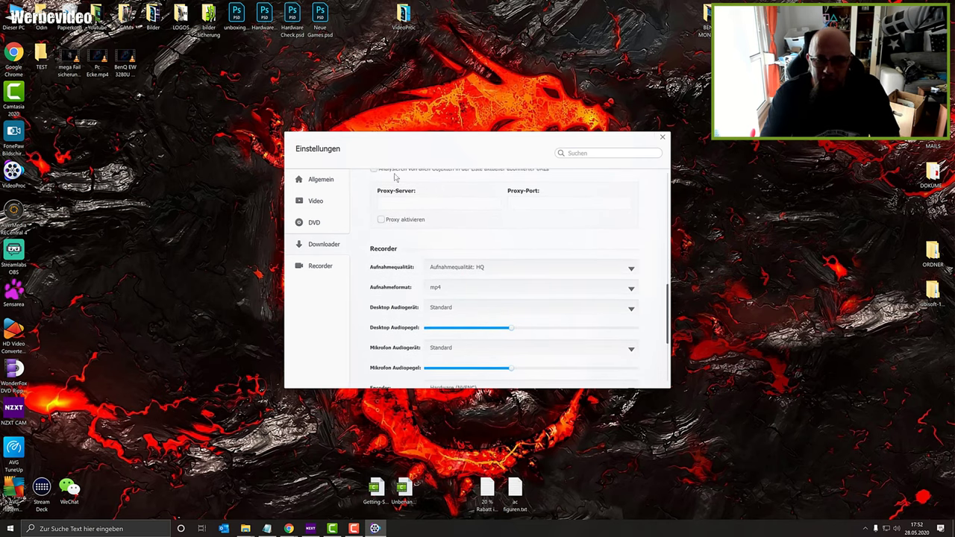
scroll(486, 313, "down", 1)
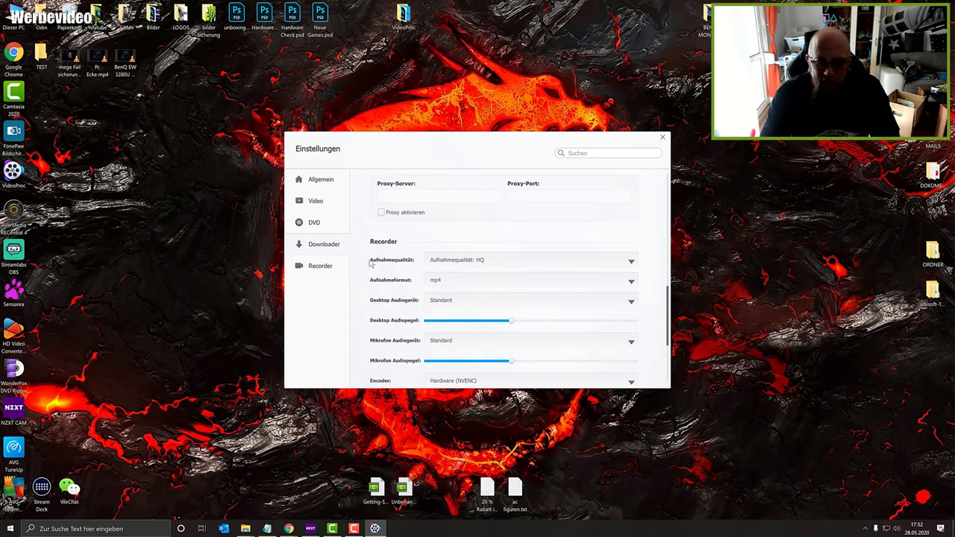
scroll(410, 249, "up", 6)
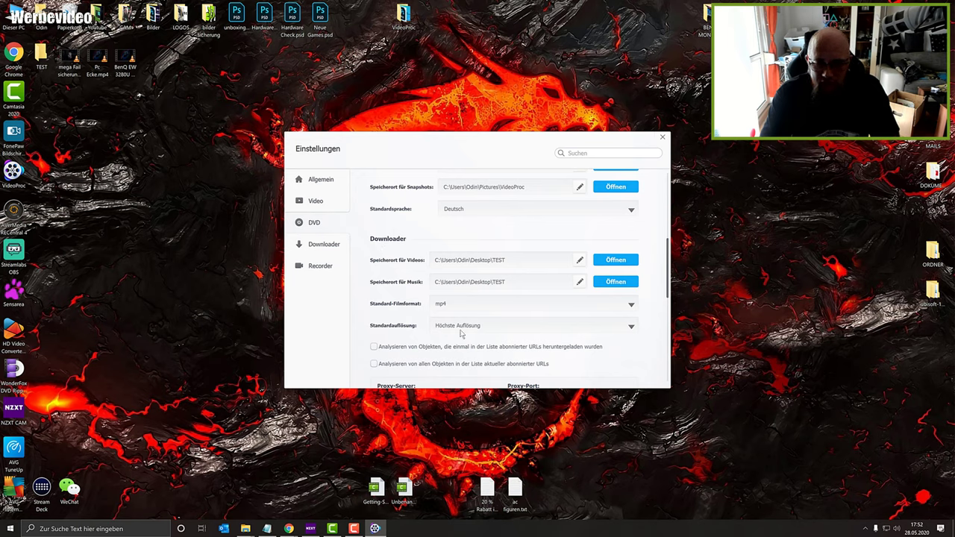
scroll(496, 340, "up", 8)
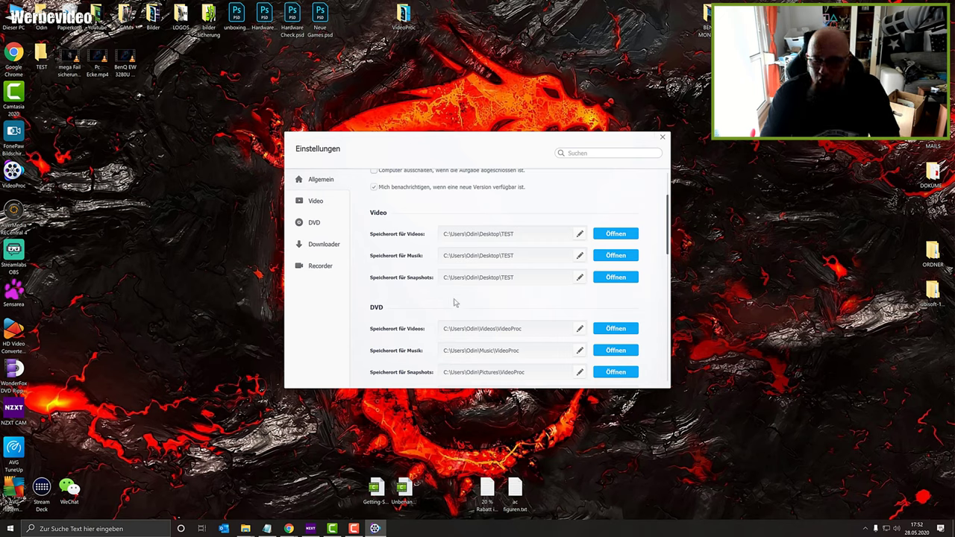
scroll(472, 305, "up", 1)
scroll(473, 304, "up", 2)
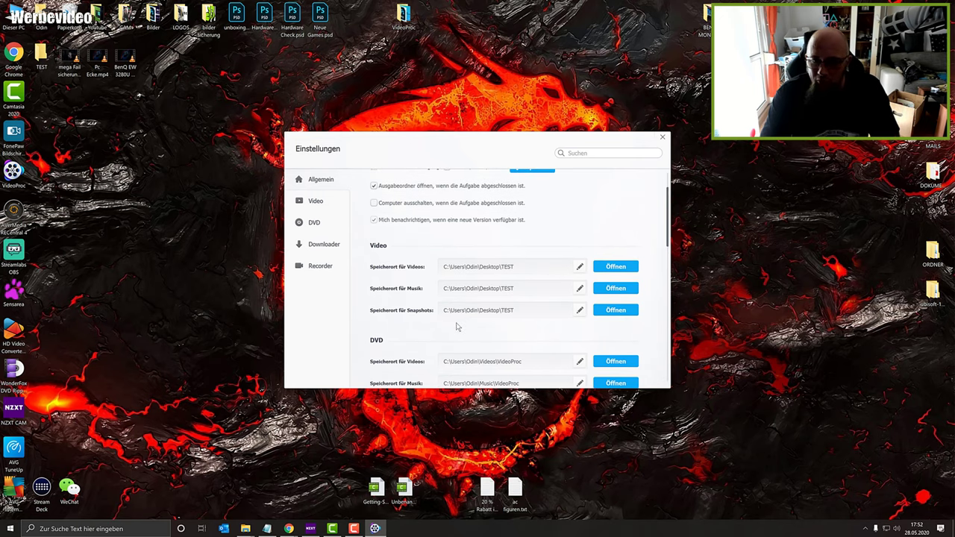
scroll(459, 329, "up", 5)
scroll(437, 275, "down", 6)
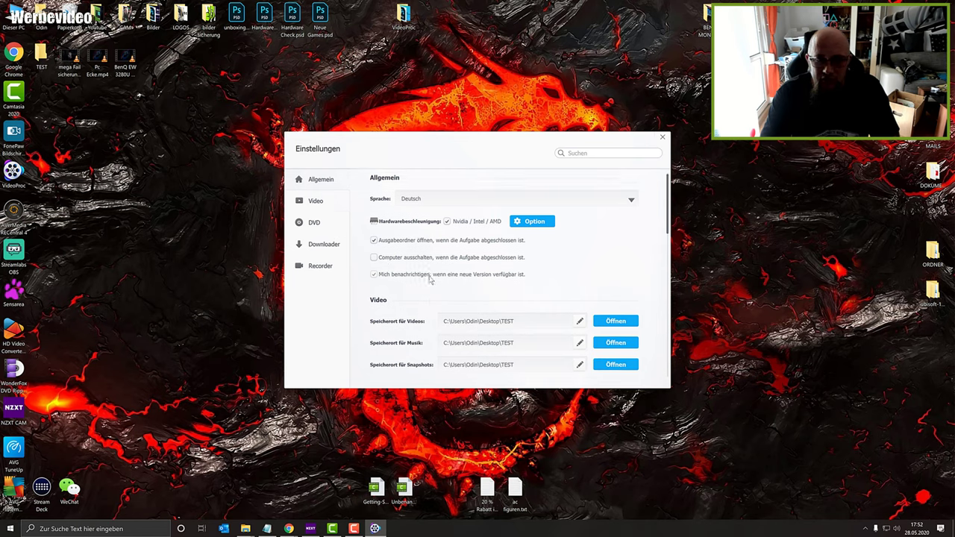
scroll(434, 281, "down", 10)
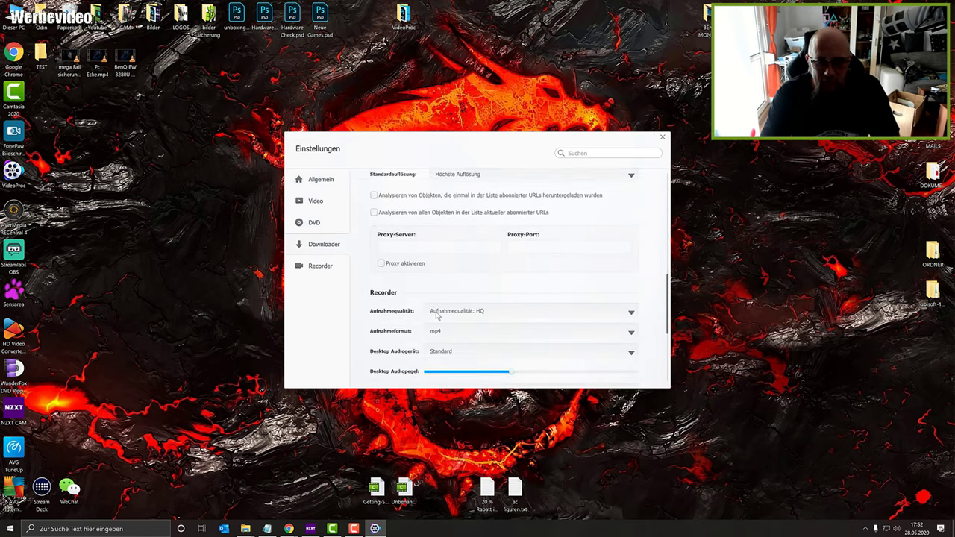
- Examine the Downloader and Recorder settings, from the storage locations and proxy options to the hotkeys and recording display options
scroll(440, 317, "up", 8)
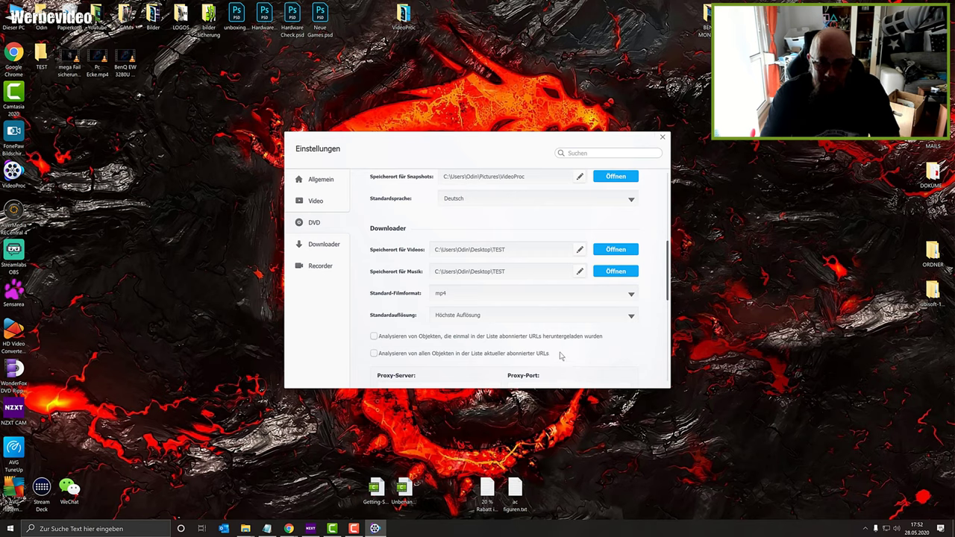
scroll(561, 357, "down", 2)
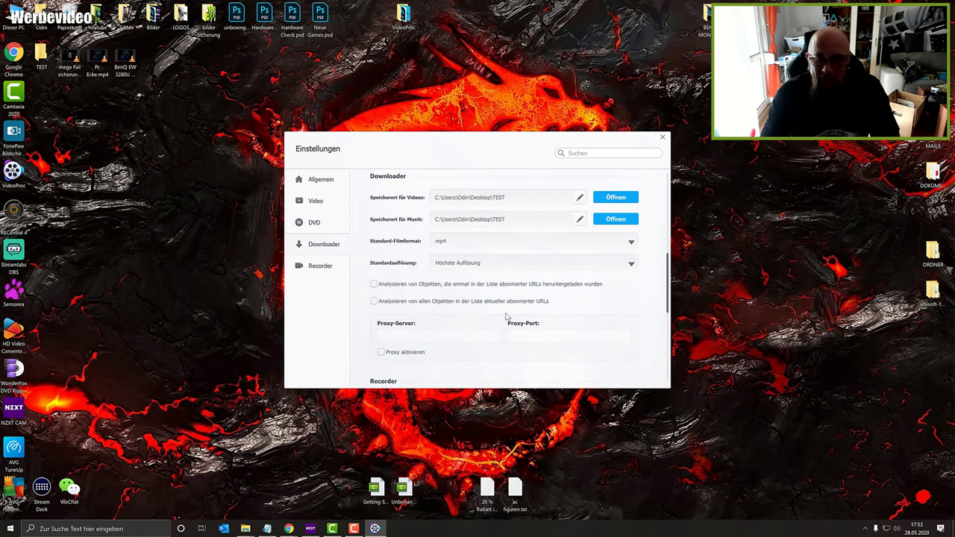
scroll(506, 309, "down", 5)
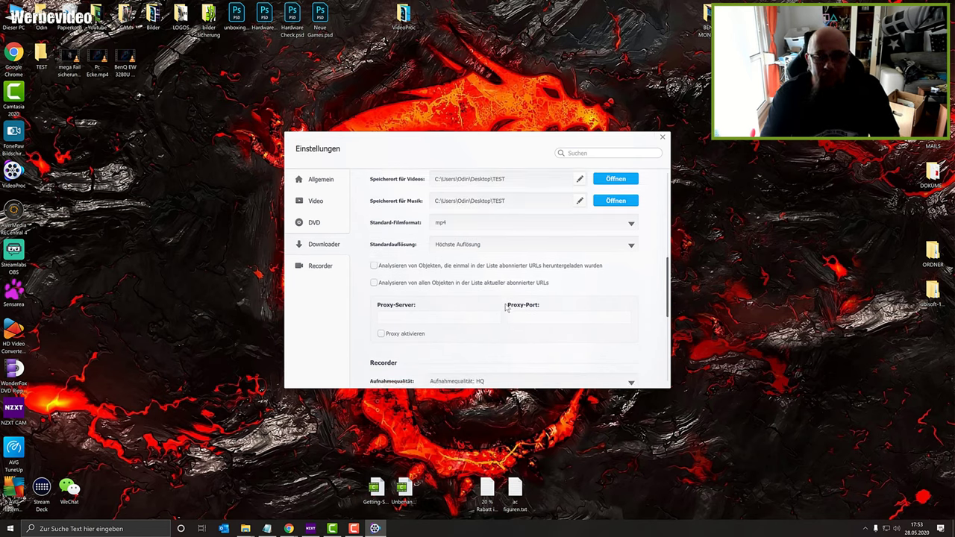
scroll(550, 338, "down", 2)
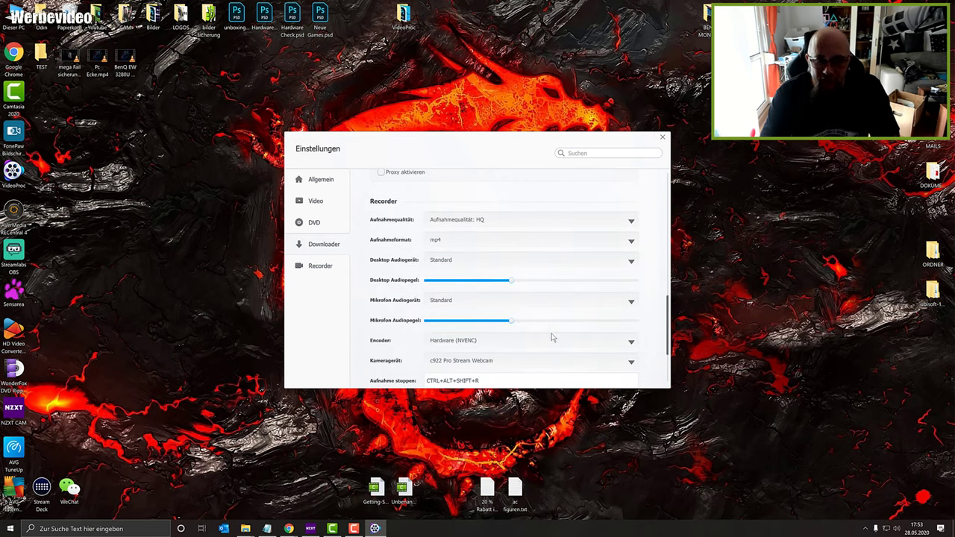
scroll(454, 261, "down", 1)
scroll(457, 267, "down", 2)
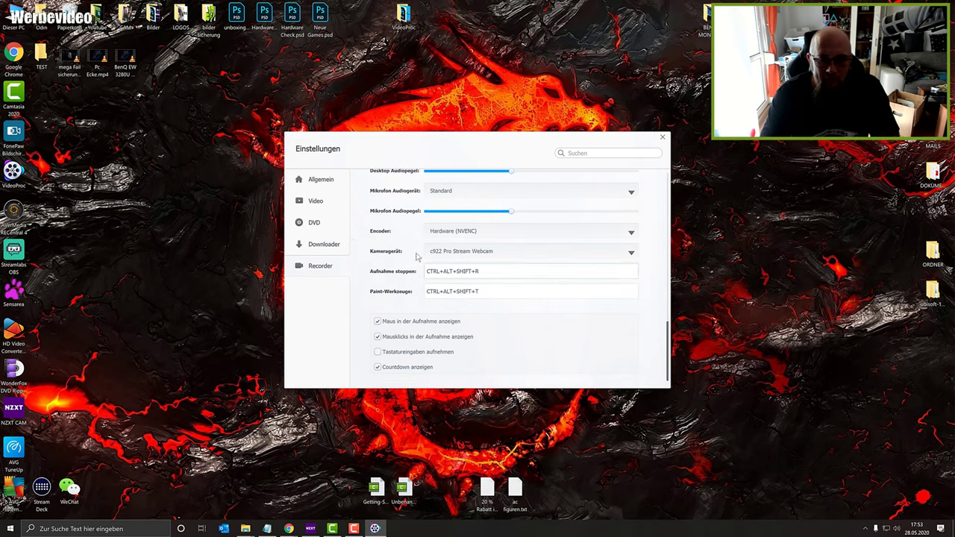
scroll(366, 210, "up", 4)
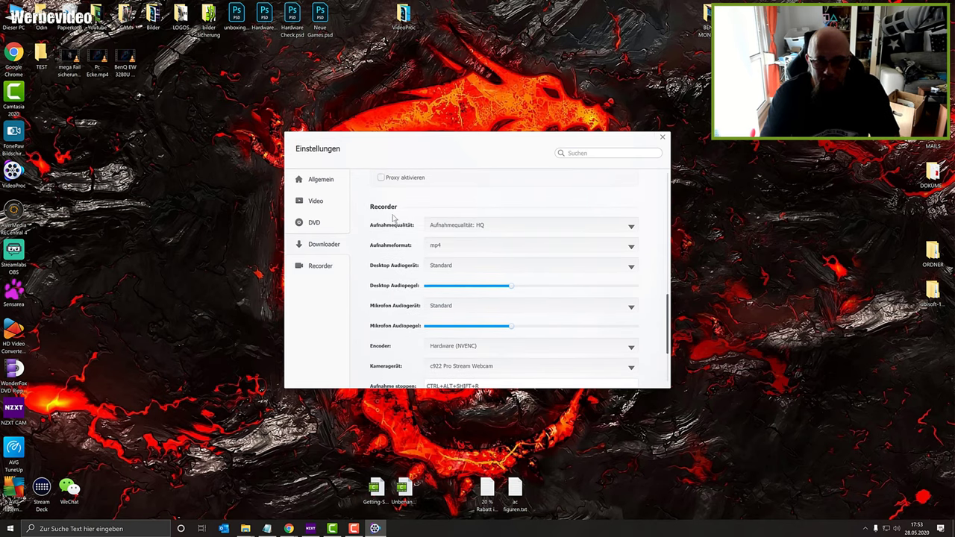
scroll(480, 290, "down", 1)
scroll(482, 288, "down", 2)
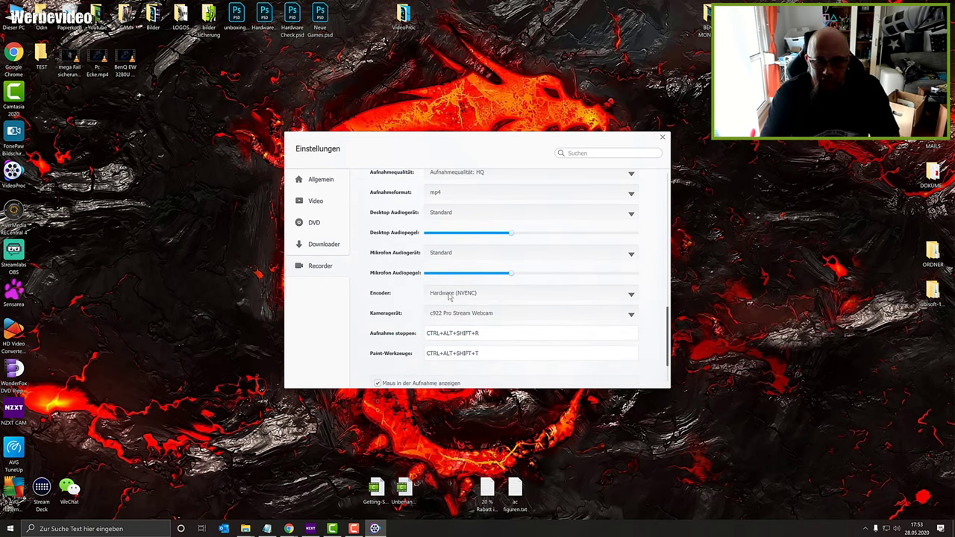
- Examine the Recorder's available encoders and camera devices (Kameragerät) without changing either selection
left_click(480, 292)
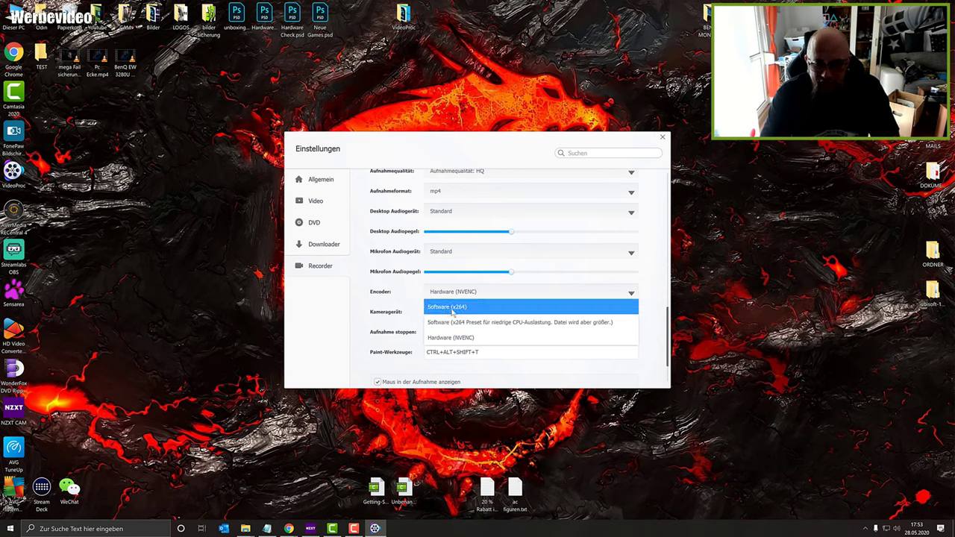
left_click(356, 285)
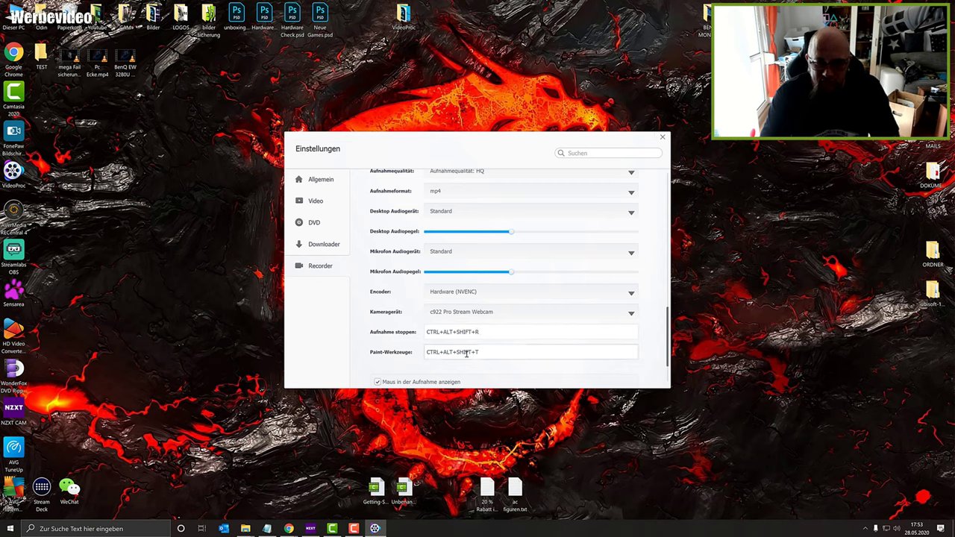
left_click(453, 313)
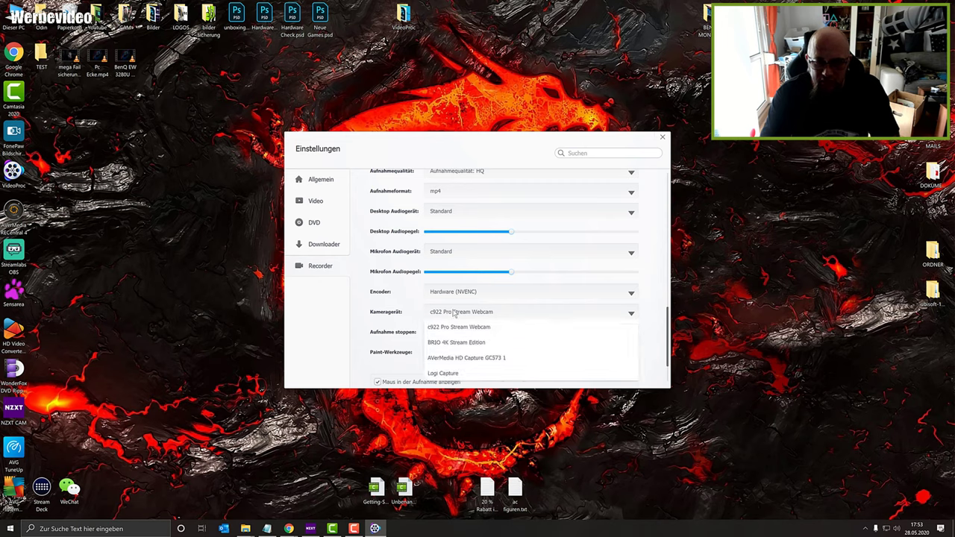
left_click(453, 314)
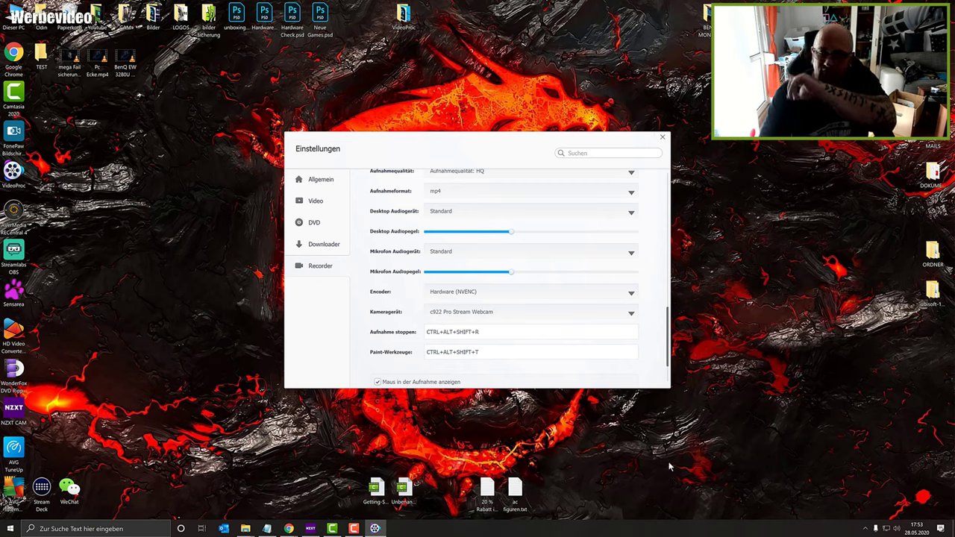
- Close the settings after viewing the last Recorder options and open the Recorder module
scroll(376, 351, "down", 3)
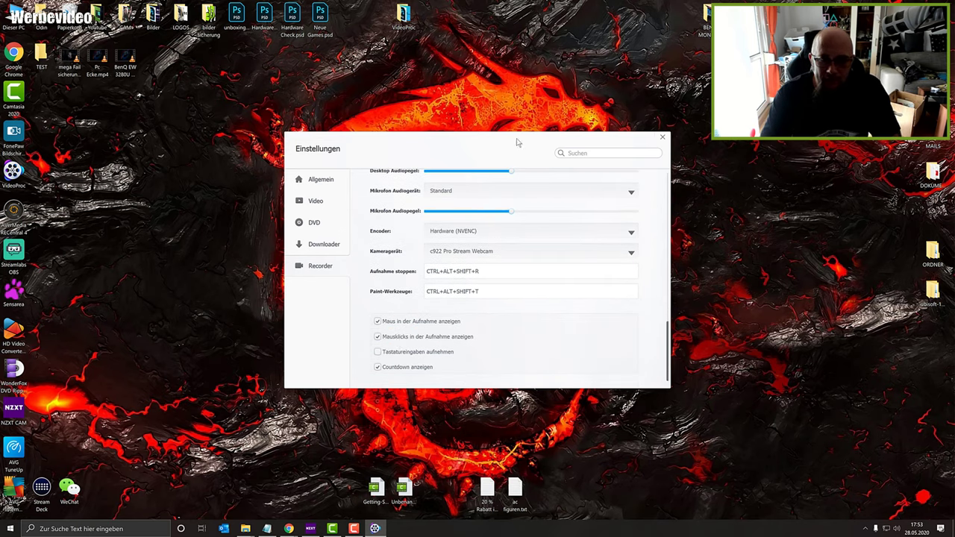
mouse_move(517, 142)
left_mouse_down()
mouse_move(470, 156)
mouse_move(502, 150)
left_mouse_up()
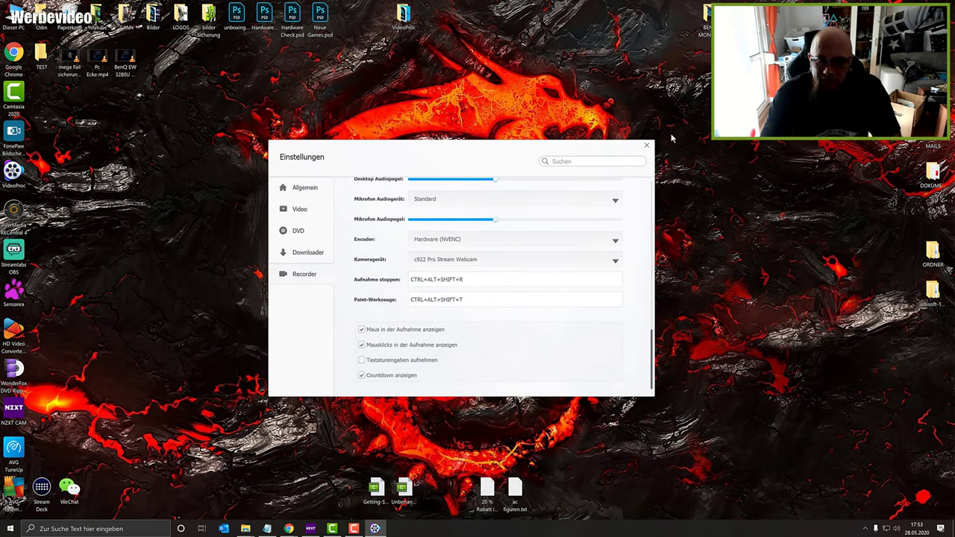
left_click(646, 146)
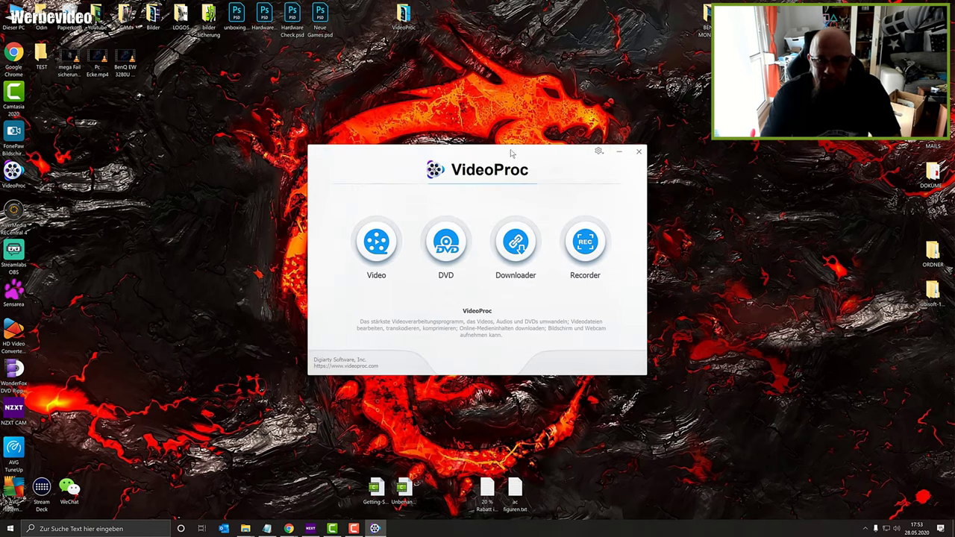
mouse_move(512, 153)
left_mouse_down()
mouse_move(495, 135)
mouse_move(488, 139)
mouse_move(496, 148)
left_mouse_up()
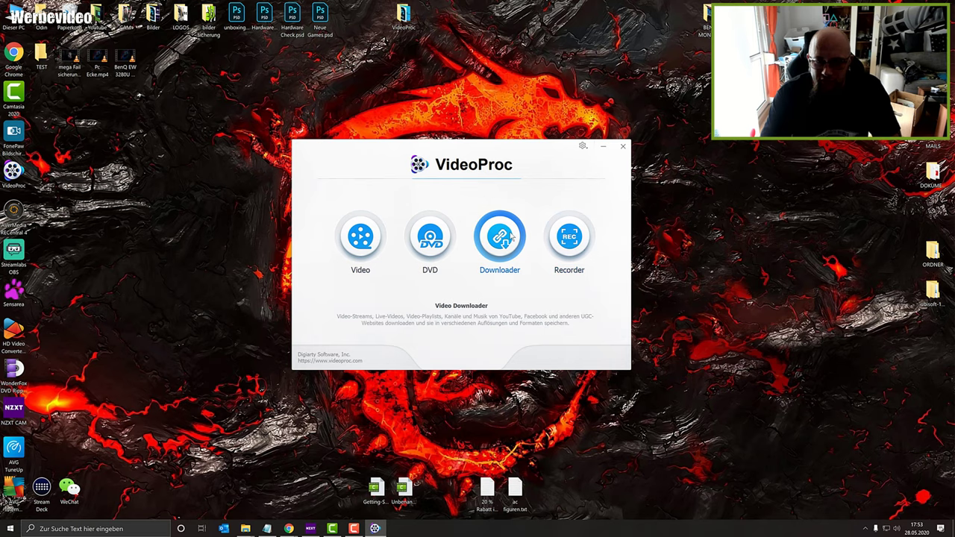
left_click(576, 236)
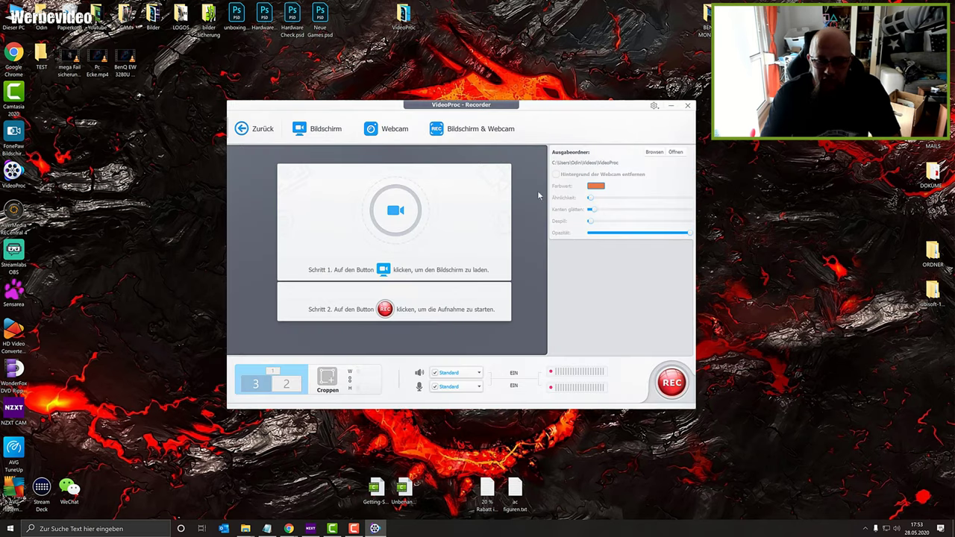
left_click(254, 130)
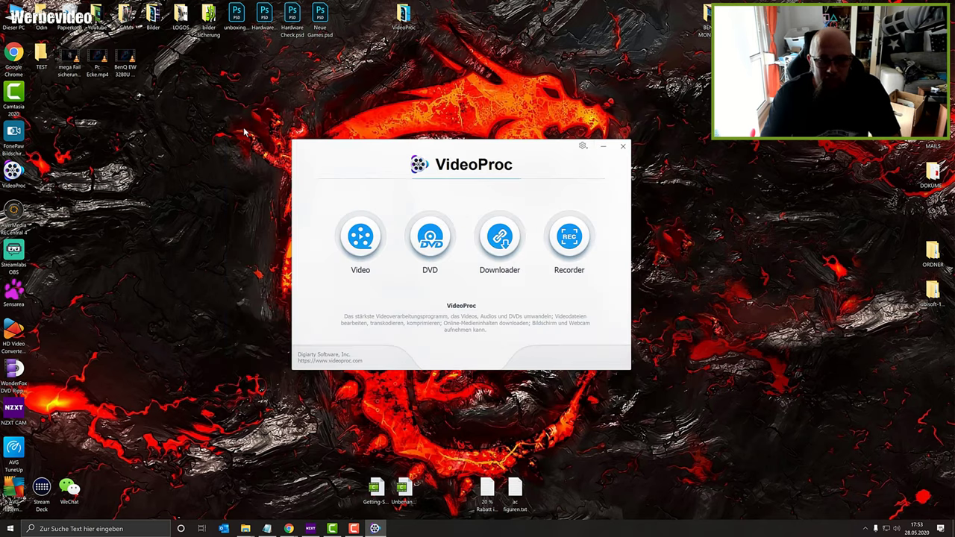
left_click(578, 242)
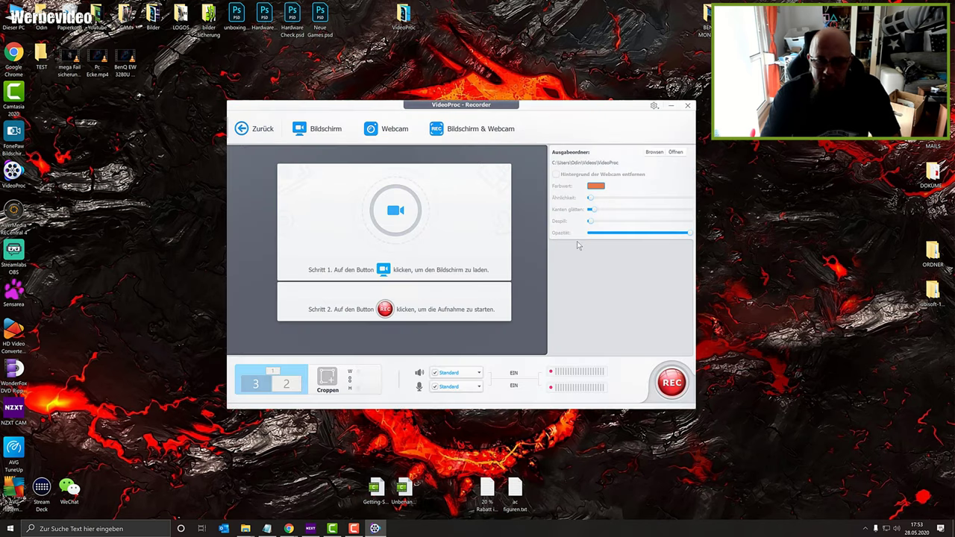
left_click(398, 212)
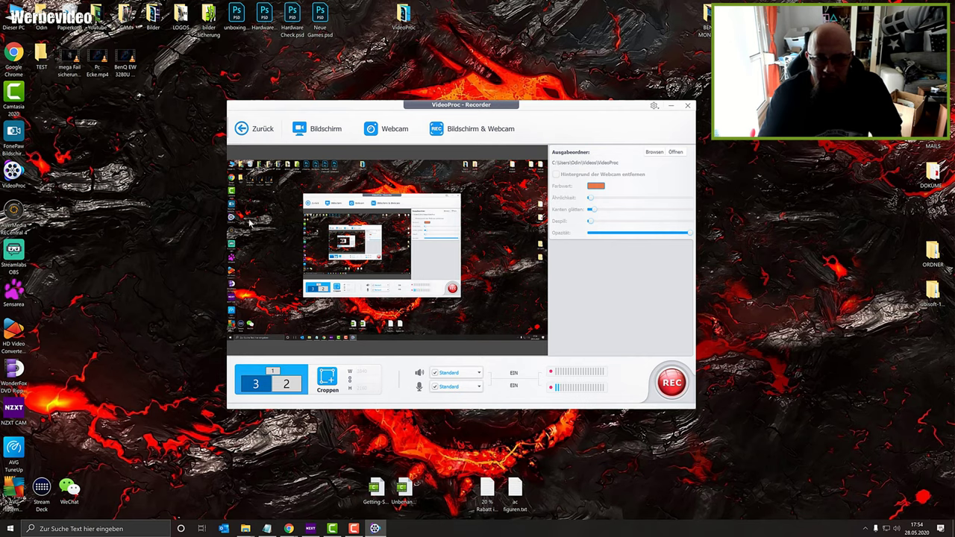
left_click(258, 129)
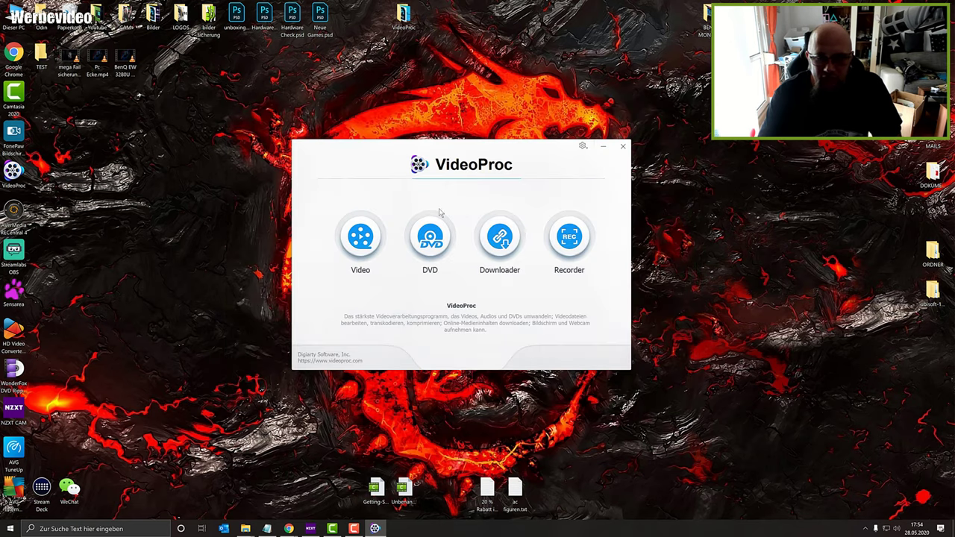
left_click(570, 238)
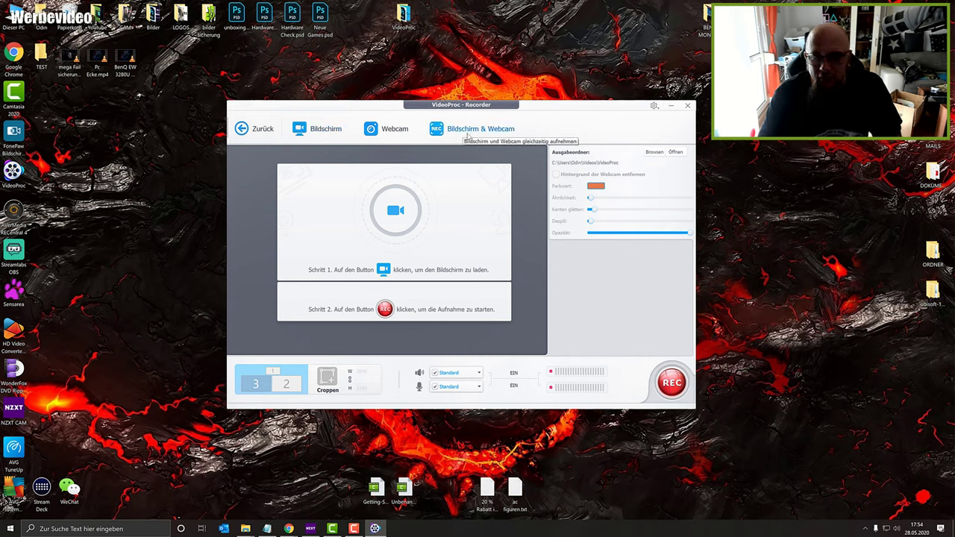
- Preview the screen alone (Bildschirm) and the webcam alone as recording sources
left_click(321, 132)
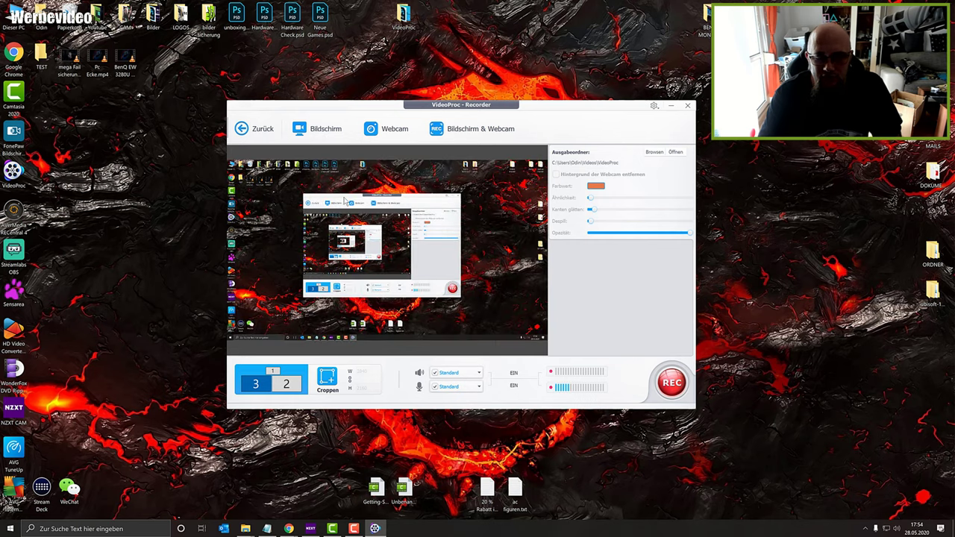
left_click(388, 131)
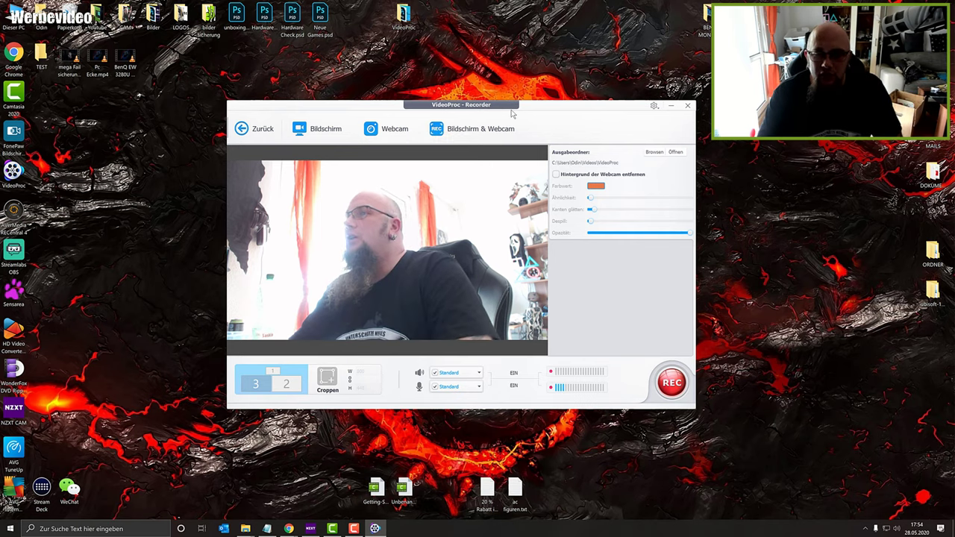
- Switch the recording source to the screen with a webcam overlay (Bildschirm aufnehmen mit Facecam)
left_click(477, 131)
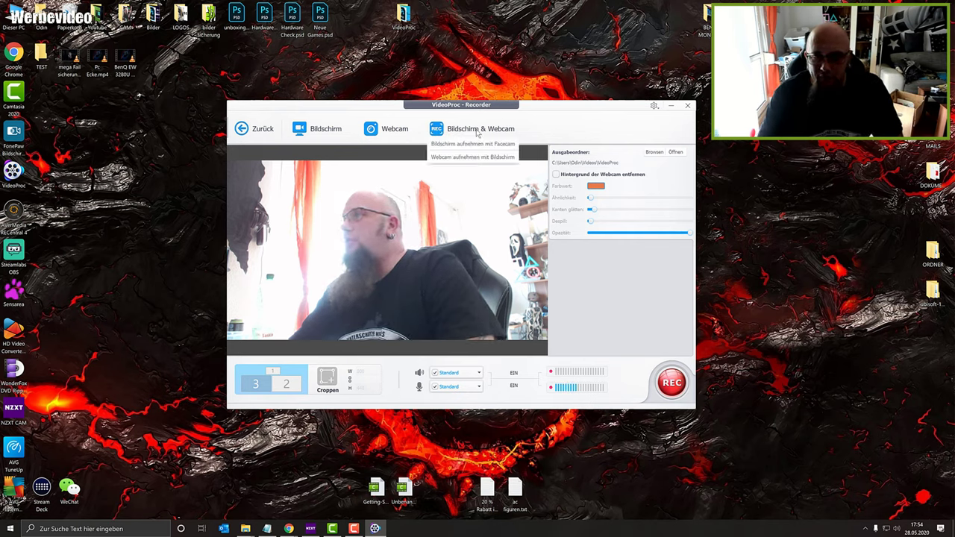
left_click(473, 144)
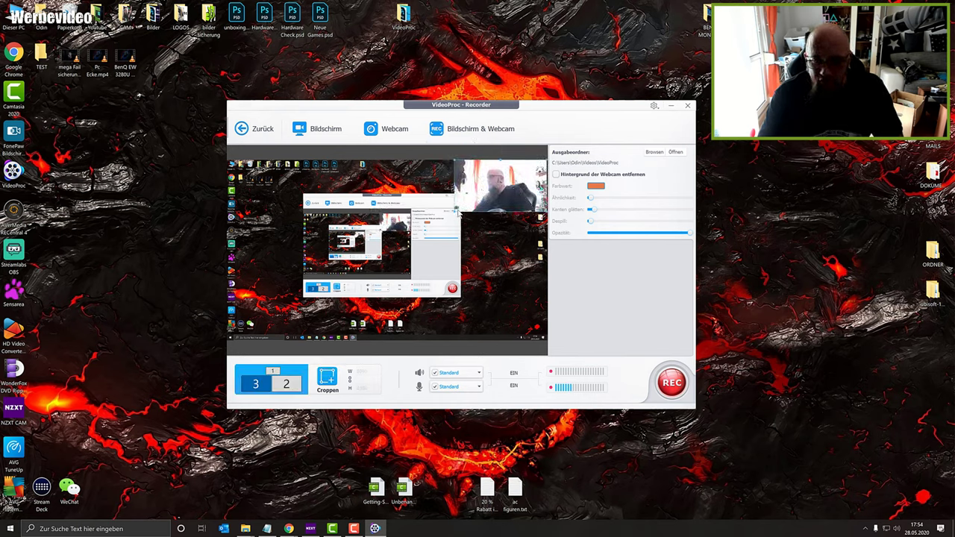
mouse_move(454, 214)
left_mouse_down()
mouse_move(331, 281)
mouse_move(453, 212)
left_mouse_up()
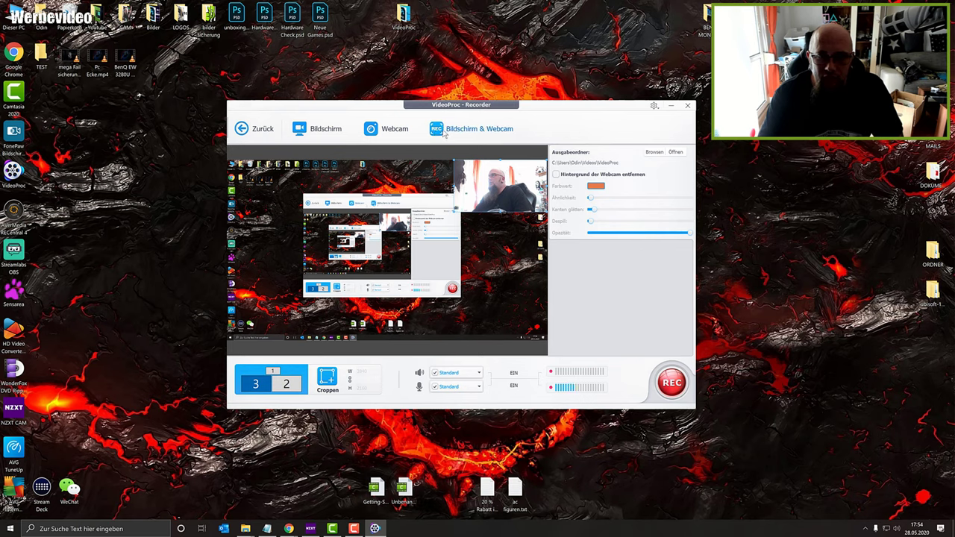
- Switch the source to Webcam aufnehmen mit Bildschirm and move the screen overlay to the lower-right corner of the preview
mouse_move(437, 128)
left_click(478, 156)
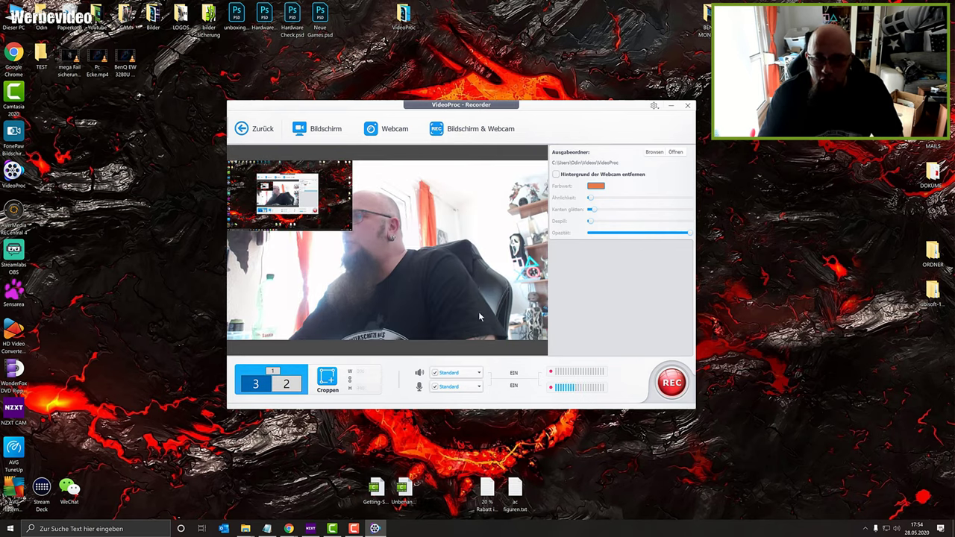
left_click_drag(347, 233, 529, 322)
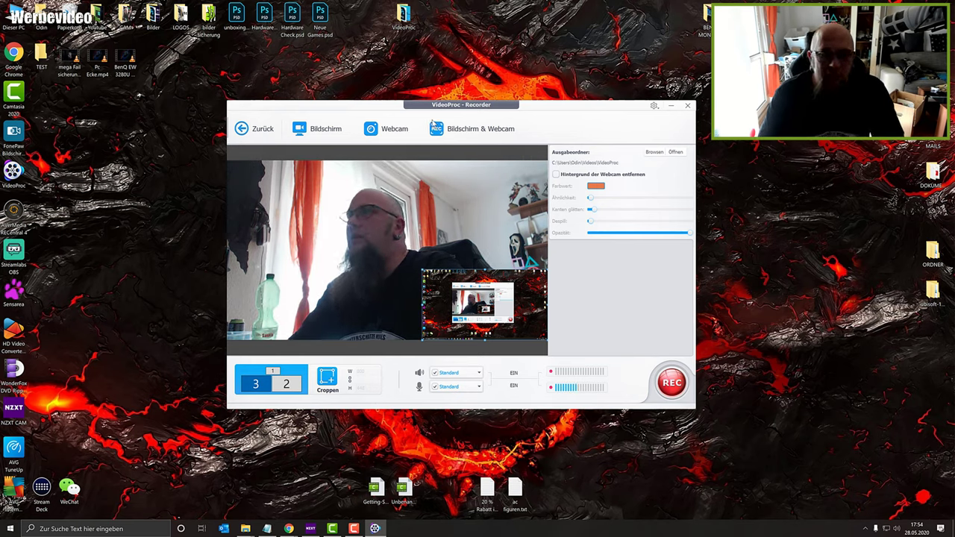
- Set the source to Bildschirm aufnehmen mit Facecam and move the webcam overlay to the lower-right corner of the preview
left_click(471, 128)
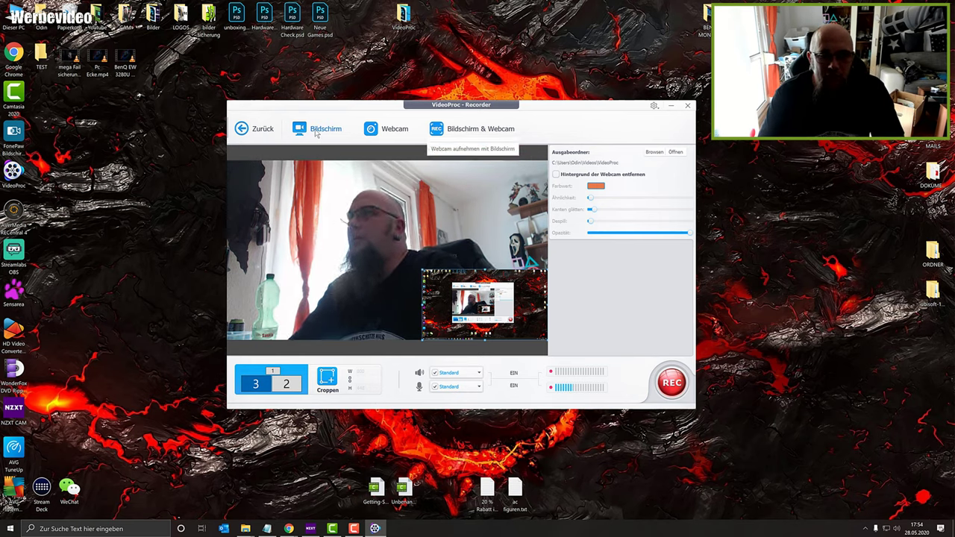
left_click(472, 143)
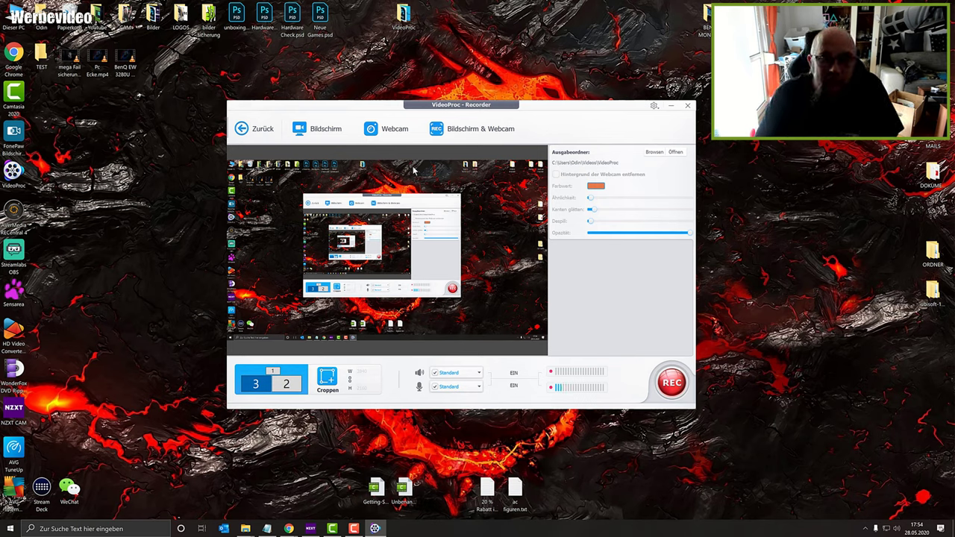
mouse_move(444, 137)
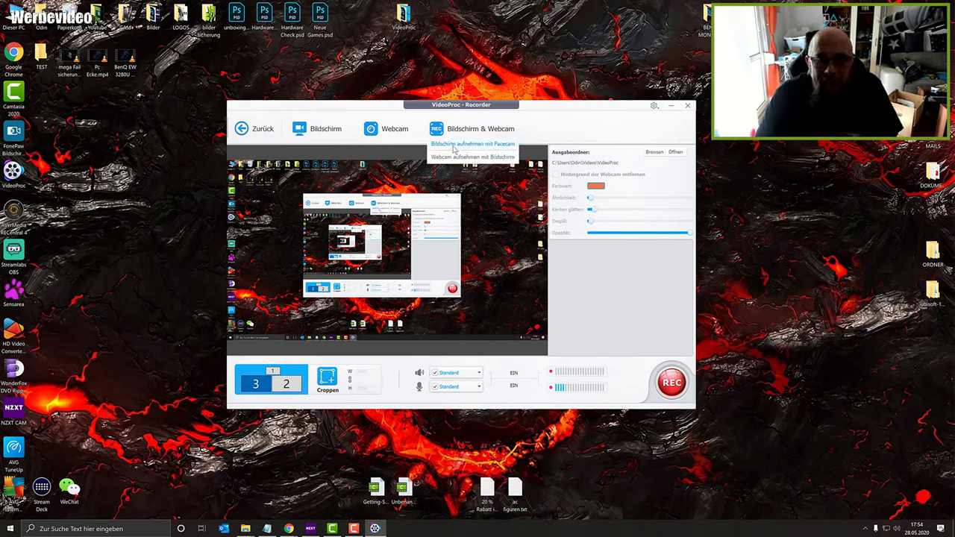
left_click(451, 155)
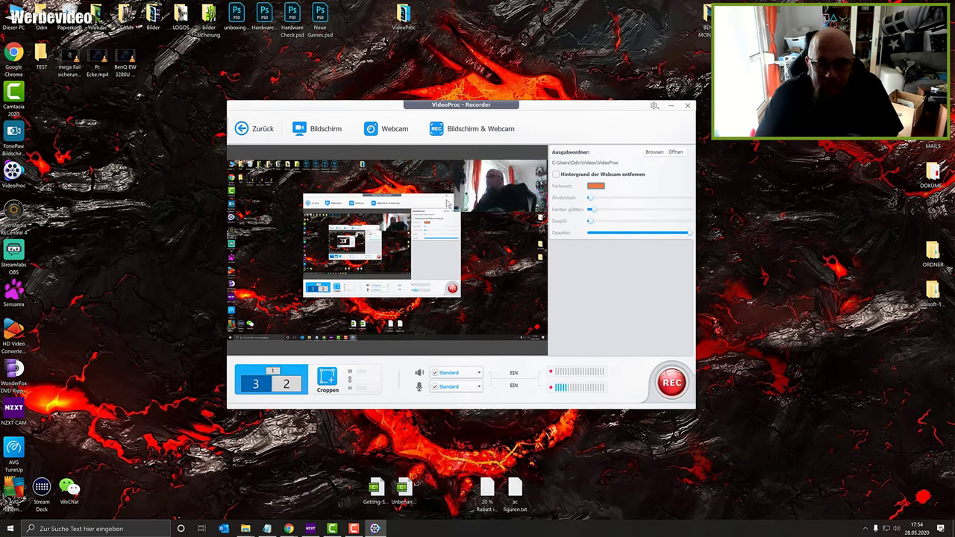
left_click_drag(492, 205, 498, 340)
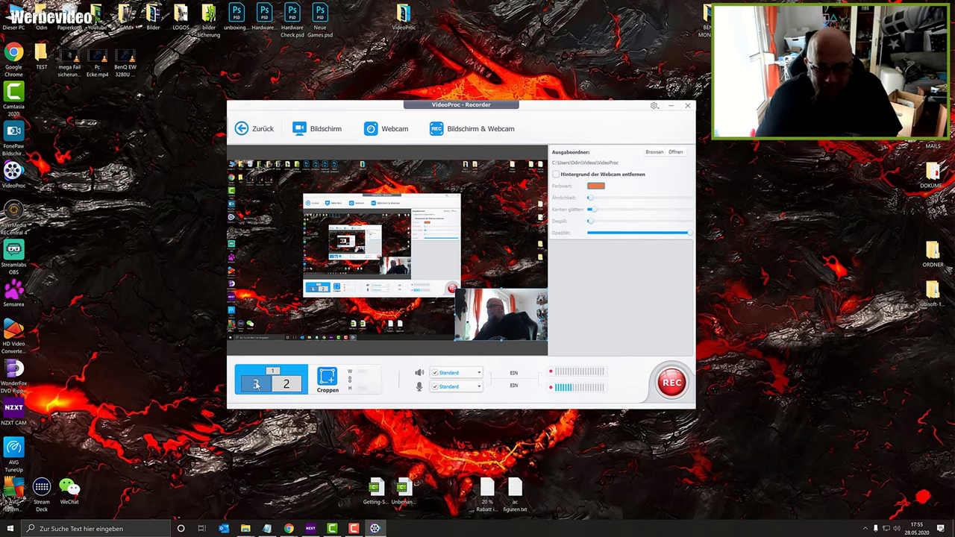
- Switch the recorded display to monitor 2 and then to monitor 1
left_click(287, 385)
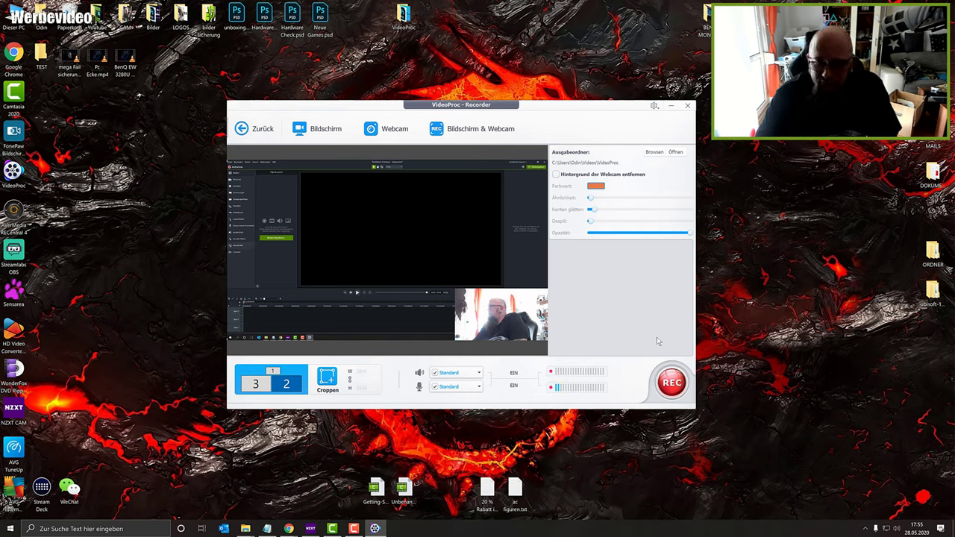
left_click(273, 372)
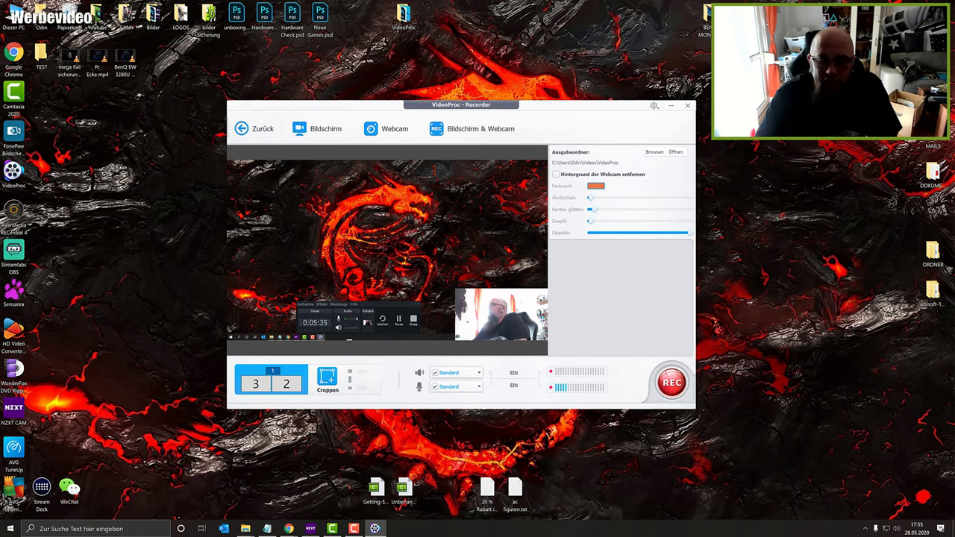
- Crop monitor 3's recording area to 196 × 130 around the VideoProc desktop icon, and return to capturing the full monitor
left_click(256, 384)
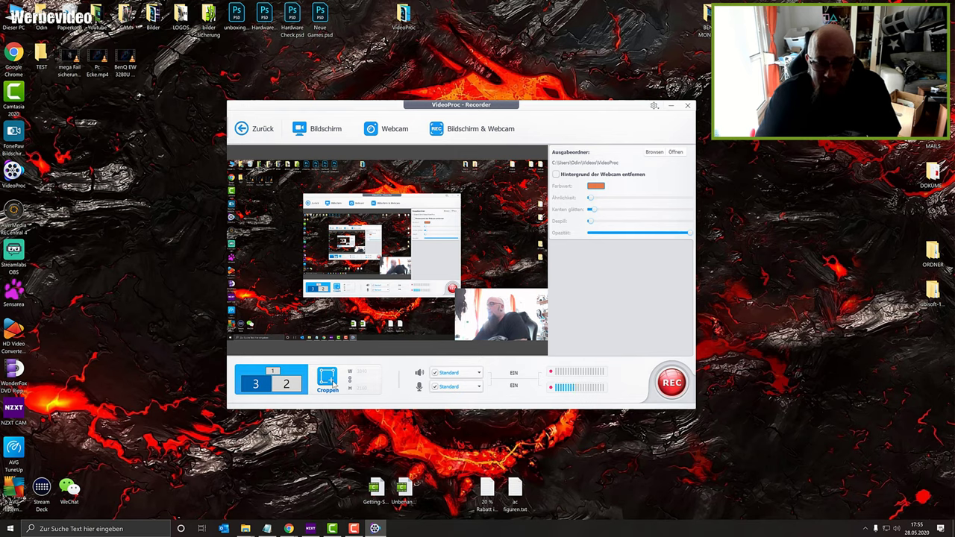
left_click(328, 379)
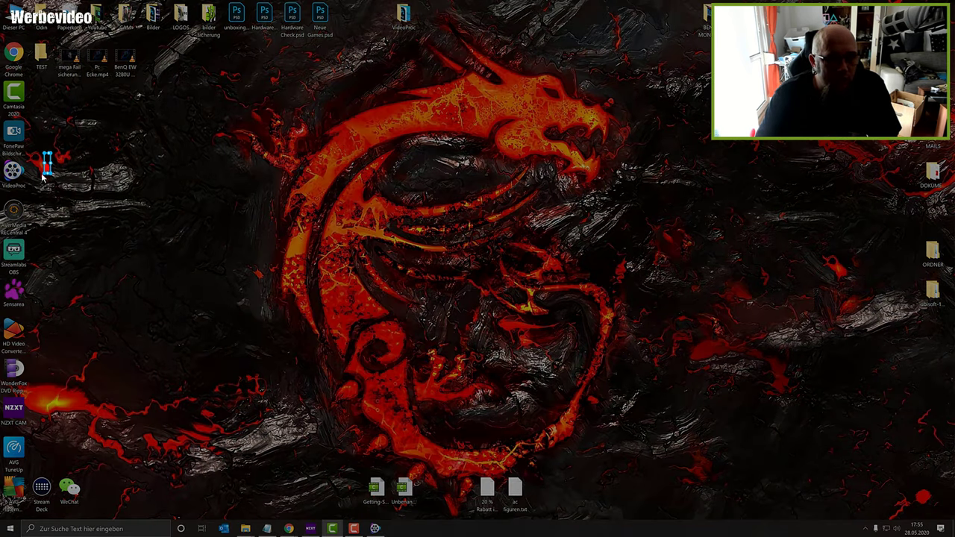
left_click_drag(51, 153, 1, 193)
key("Return")
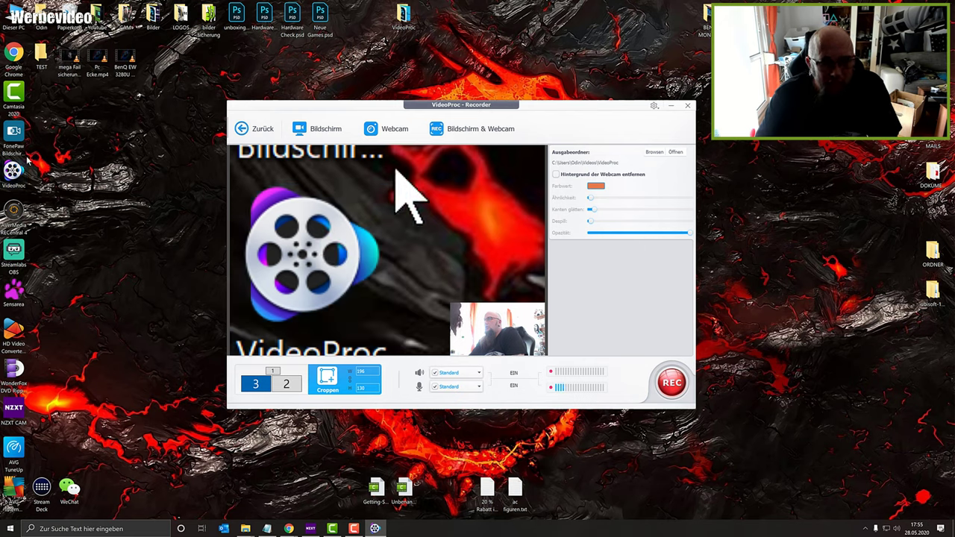
left_click(258, 382)
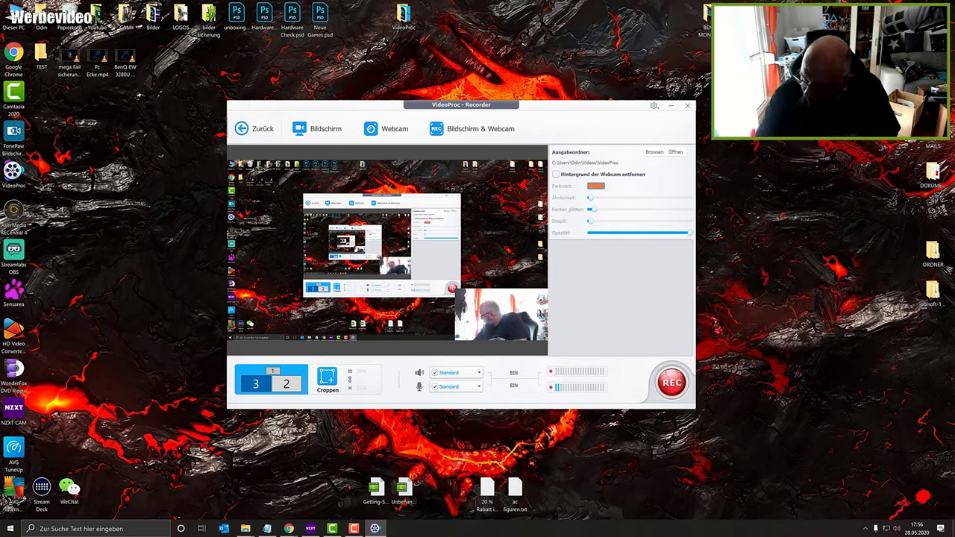
- Examine the Windows playback devices and the Recorder's available speaker and microphone sources
left_click(897, 529)
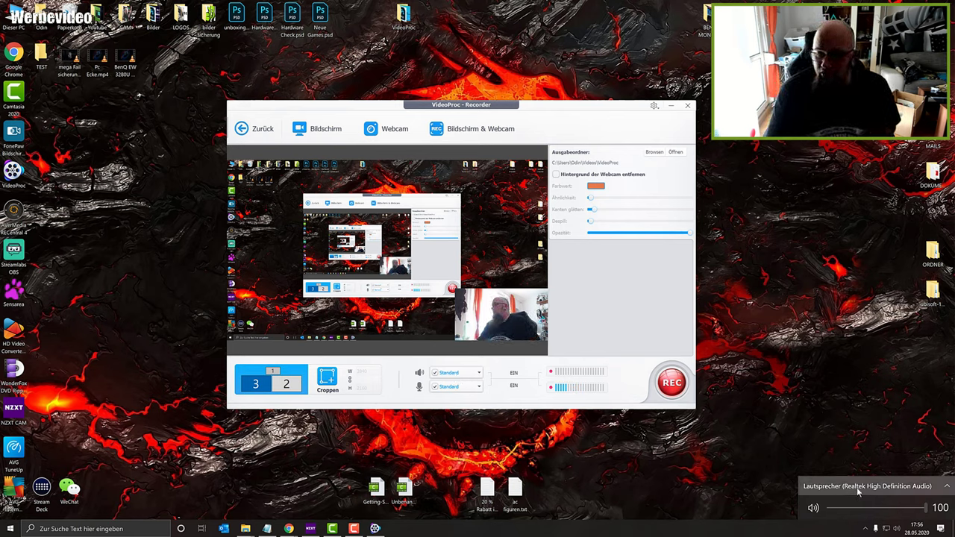
left_click(856, 434)
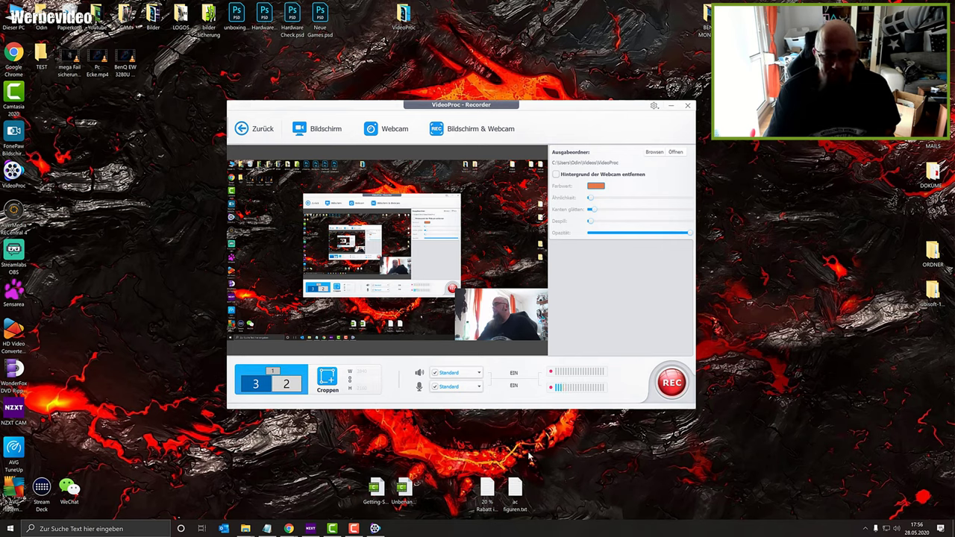
left_click(480, 373)
left_click(480, 387)
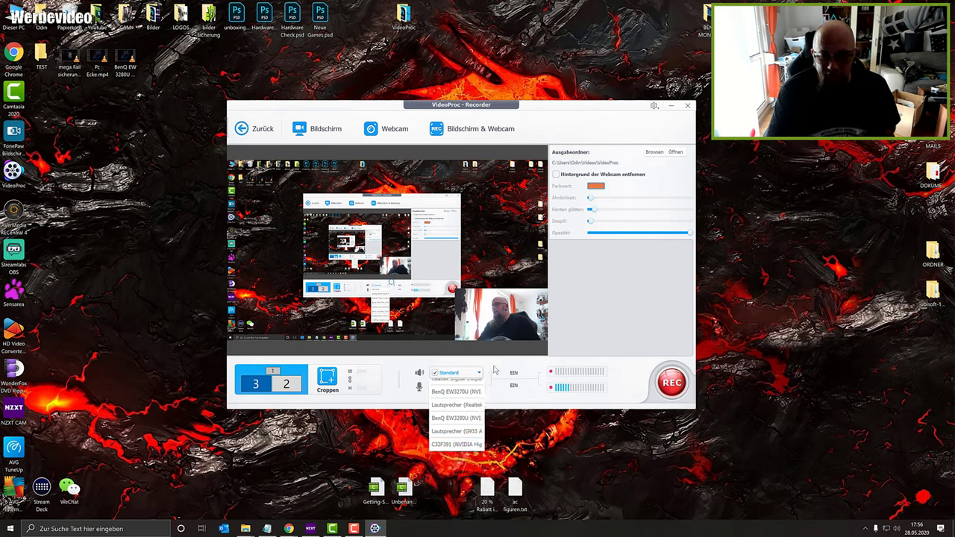
left_click(481, 387)
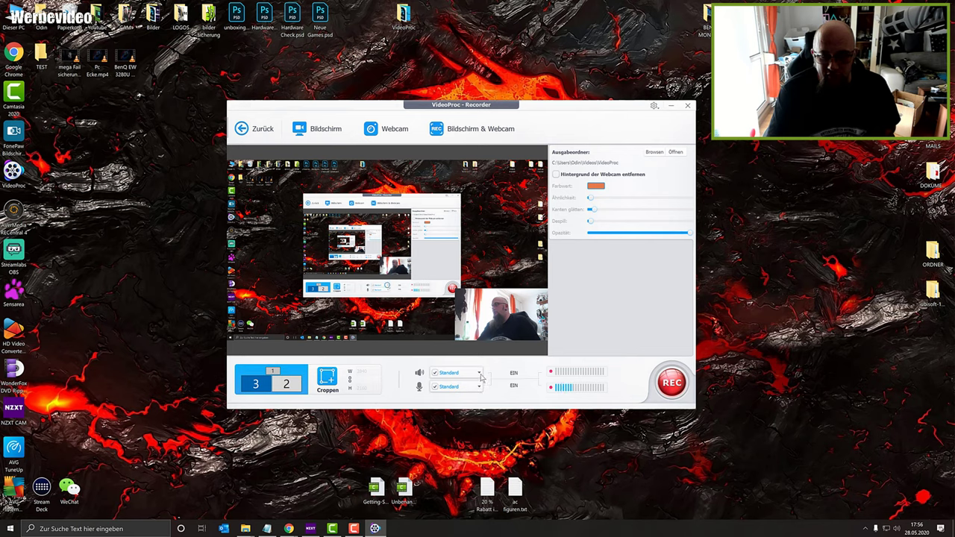
- Try the Lautsprecher (G933) device as the Recorder's system sound source and return the source to Standard
left_click(480, 374)
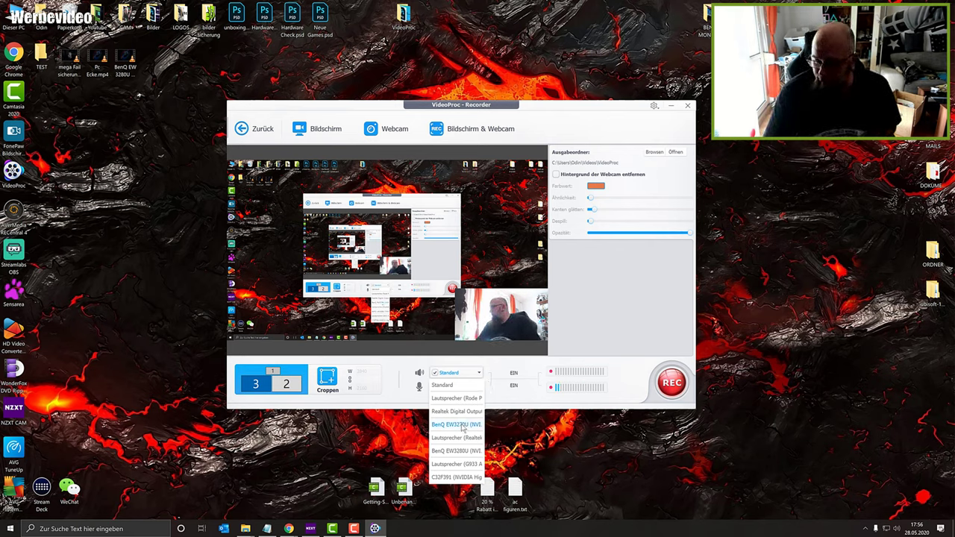
left_click(457, 464)
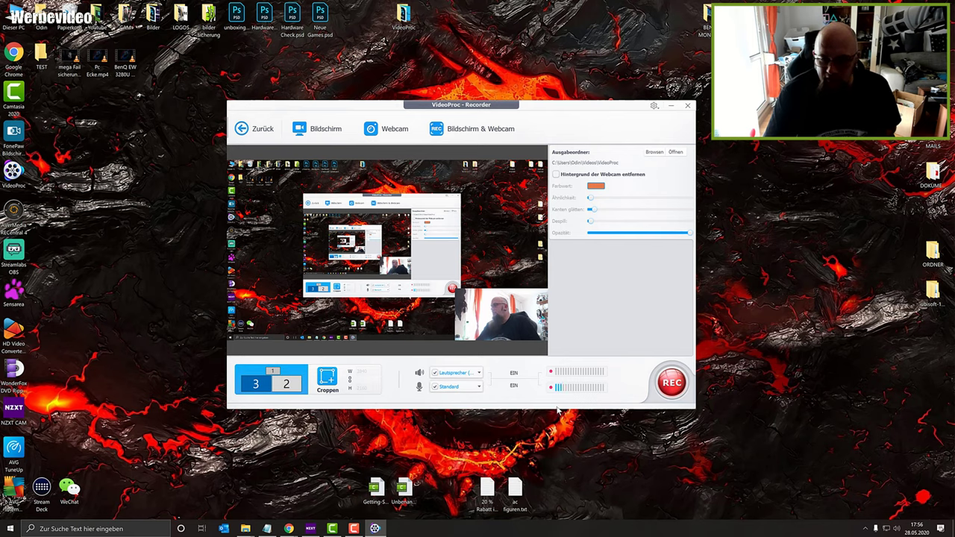
left_click(480, 375)
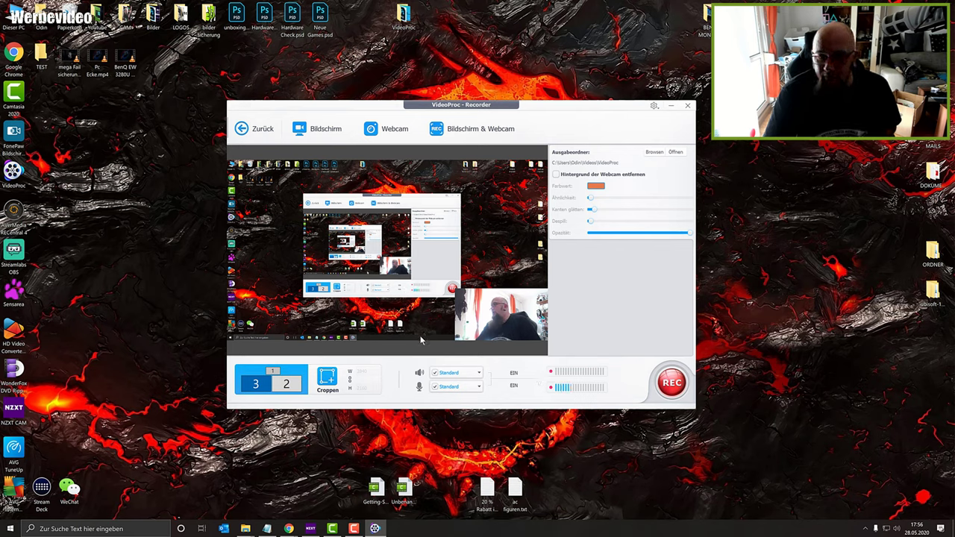
- Enable webcam background removal, set the key color to green (#00e613) and raise the Ähnlichkeit setting to over half its range
left_click(560, 175)
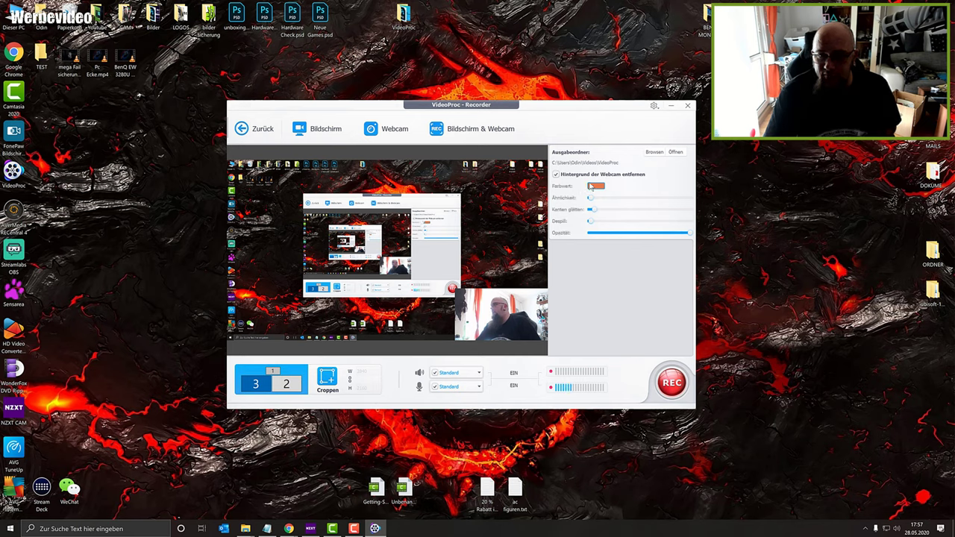
left_click(594, 186)
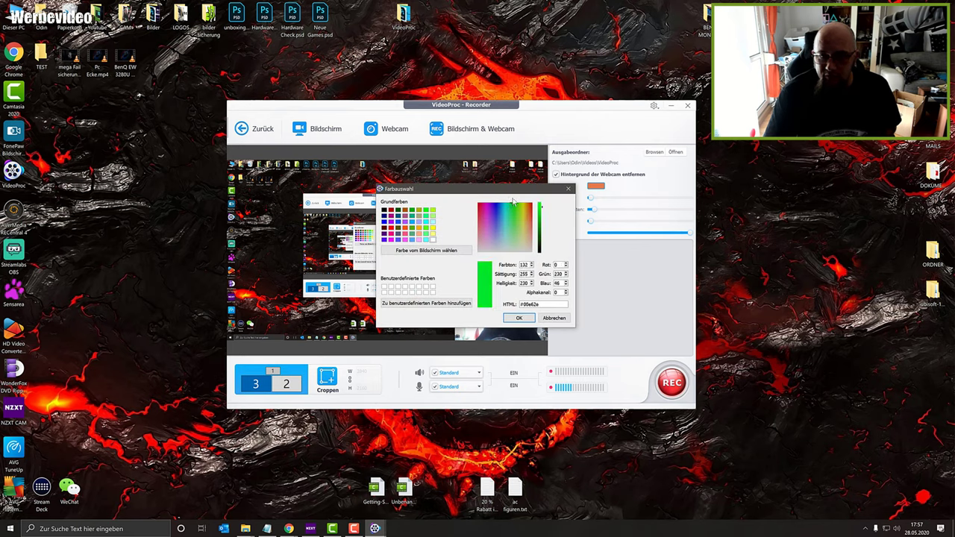
left_click(518, 317)
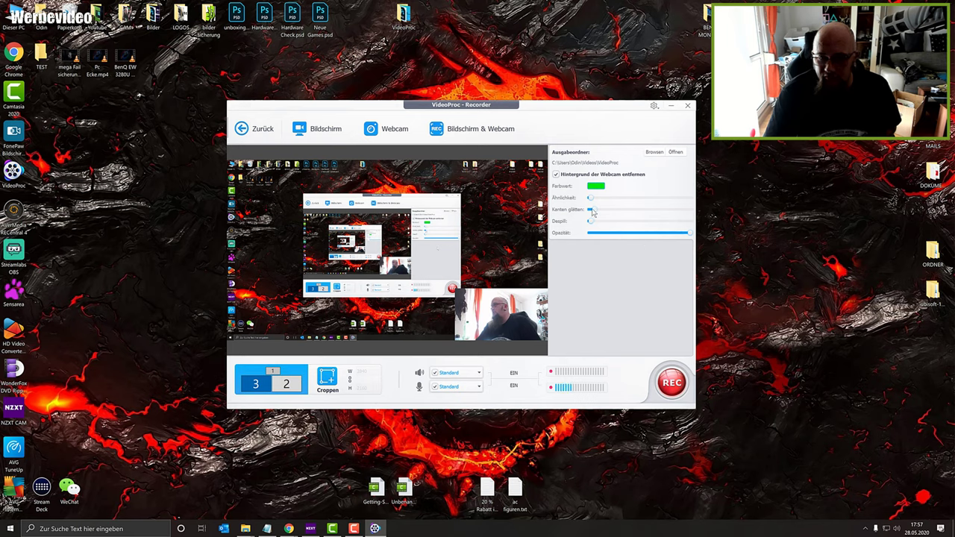
left_click_drag(593, 213, 654, 207)
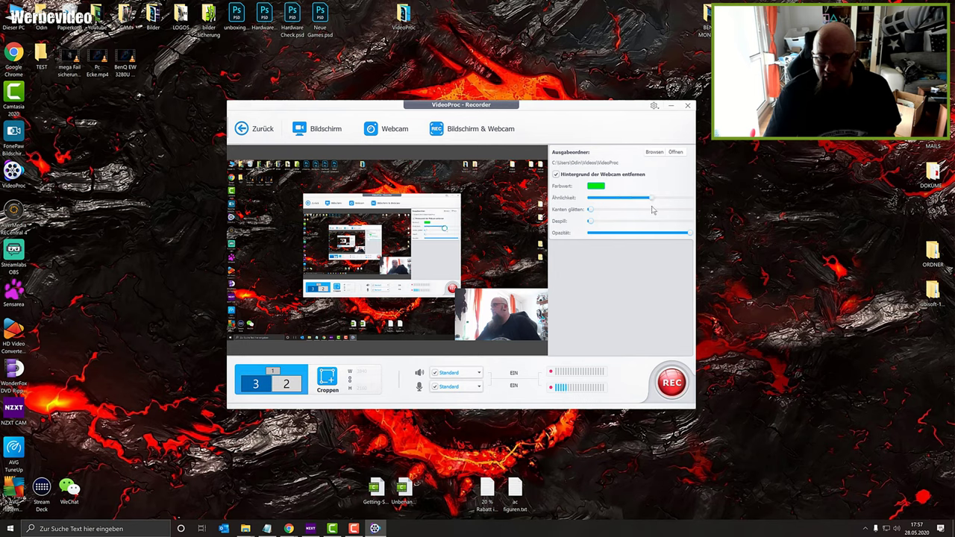
- Change the background removal key color to near-black (#000400) and lower Ähnlichkeit to near its minimum
left_click(597, 188)
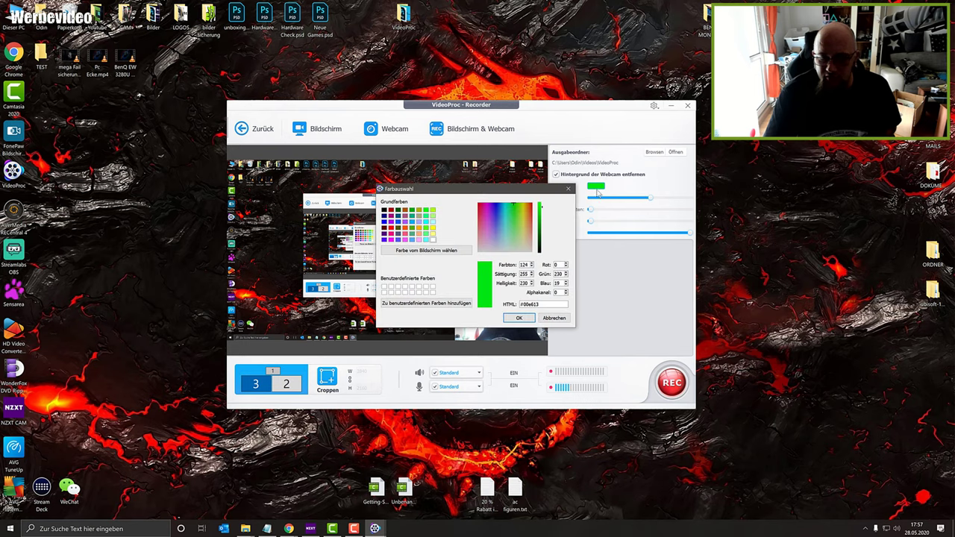
left_click(541, 254)
left_click(518, 318)
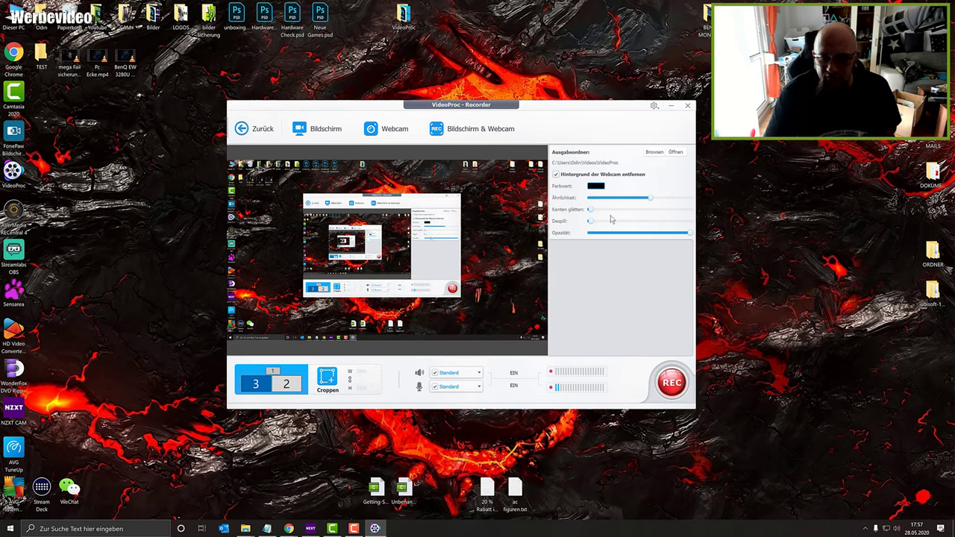
left_click_drag(649, 200, 594, 208)
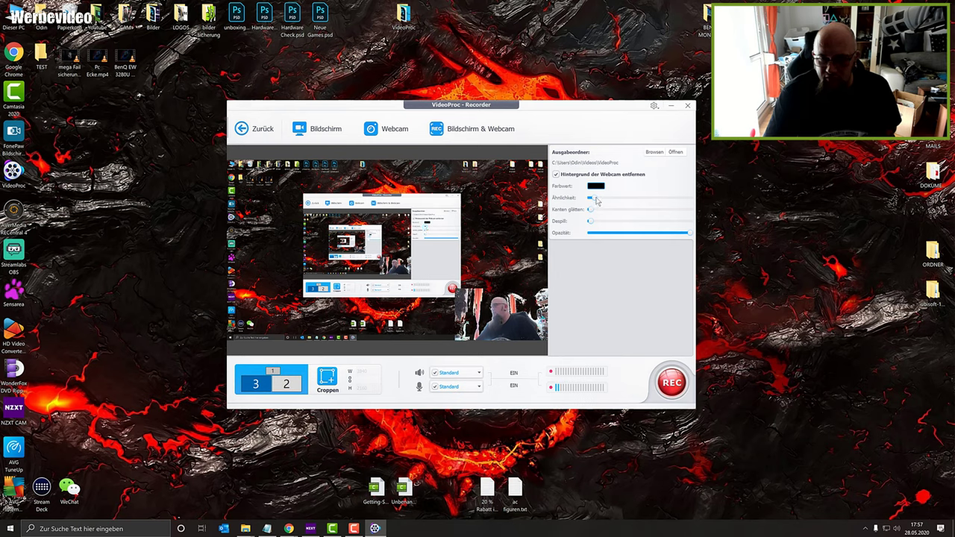
- Set the key color to white with Ähnlichkeit at about a quarter of its range, and turn off webcam background removal
left_click(595, 186)
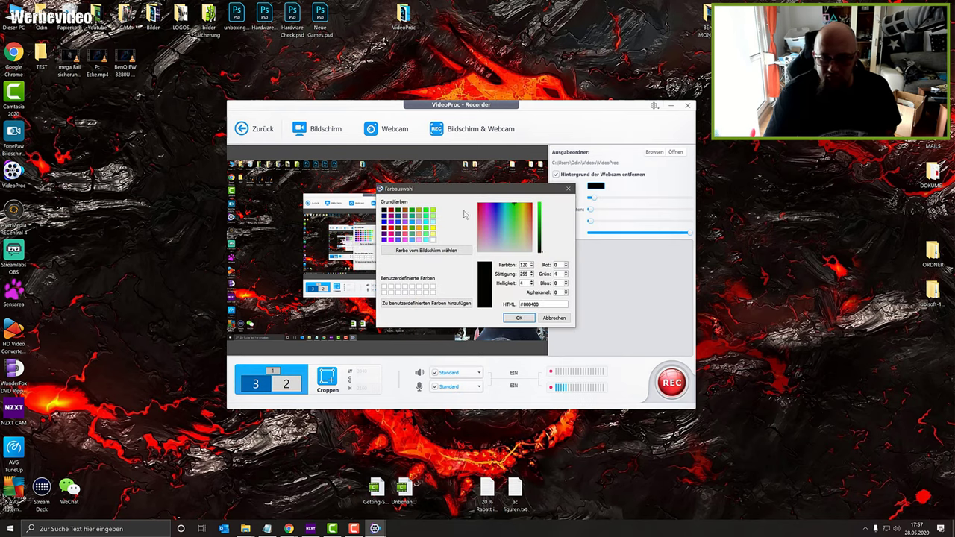
left_click(431, 240)
left_click(518, 319)
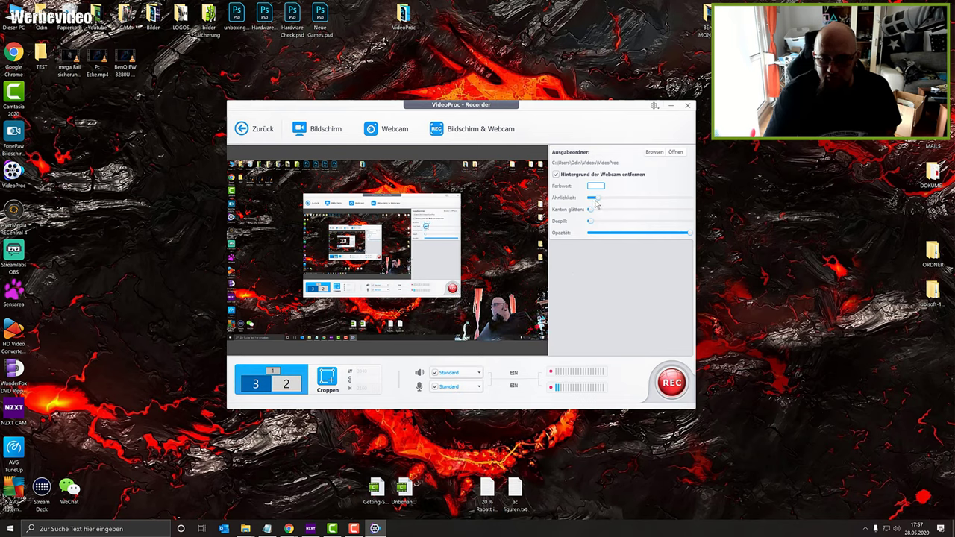
left_click_drag(595, 200, 595, 206)
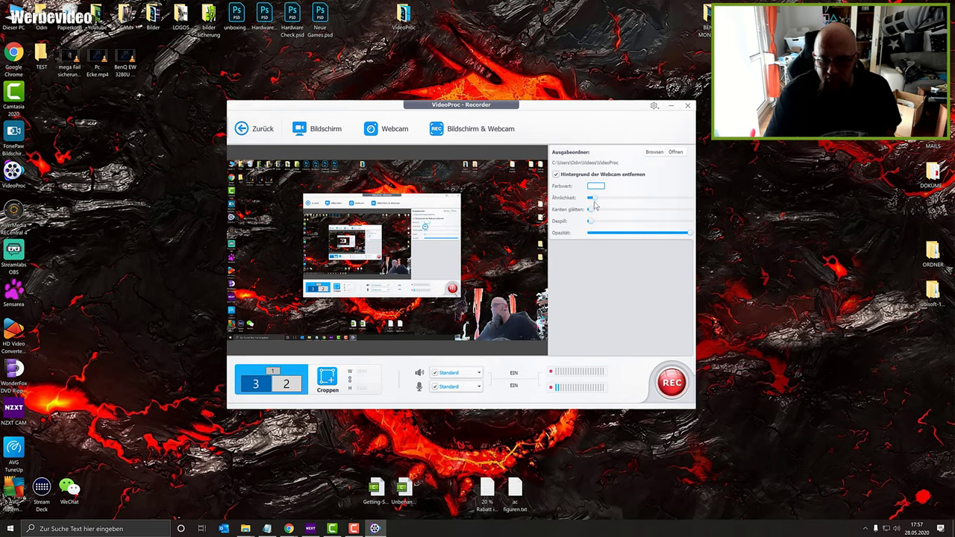
left_click_drag(593, 223, 537, 226)
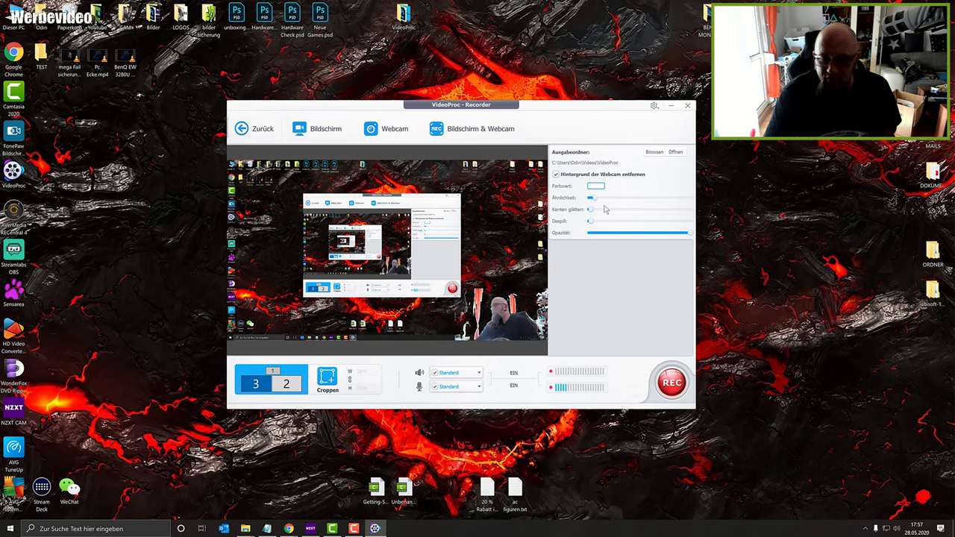
left_click_drag(592, 212, 619, 211)
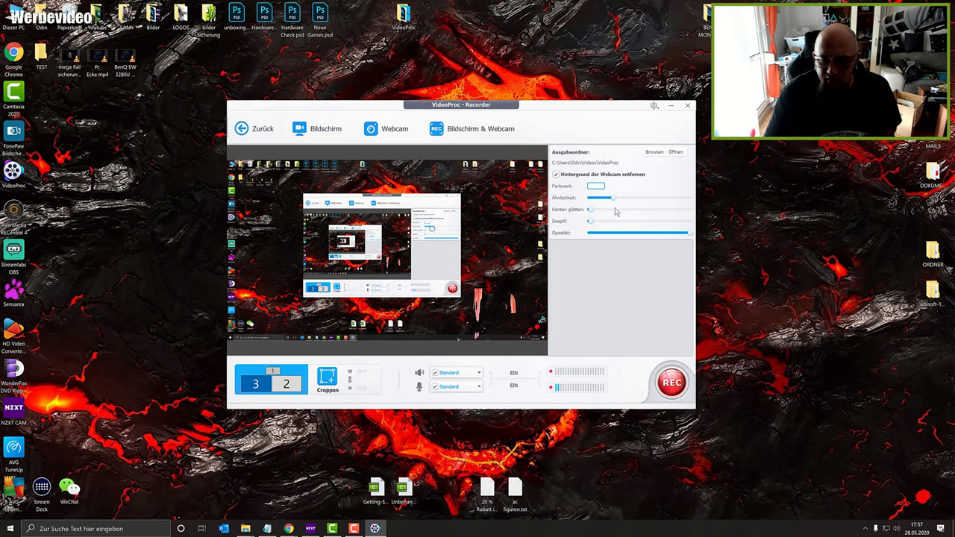
left_click(556, 174)
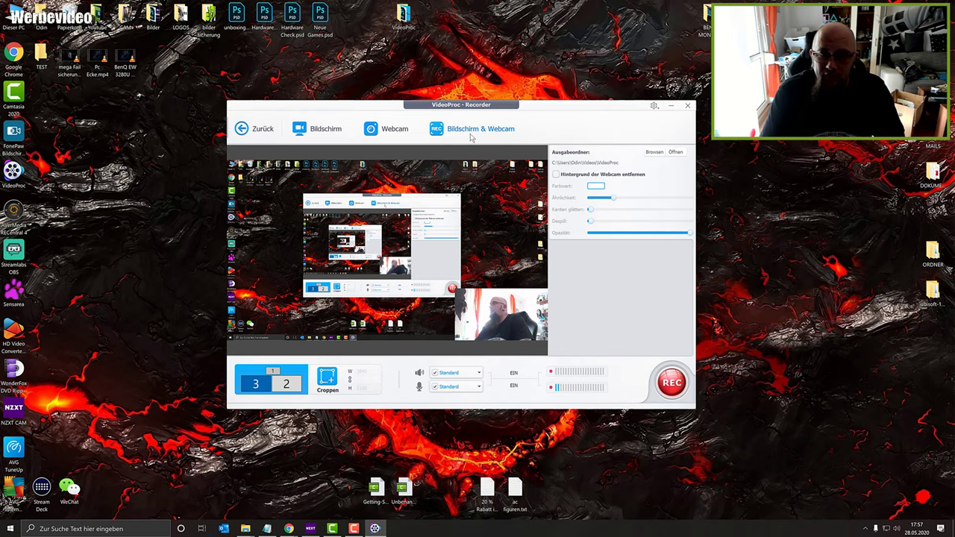
- Record a short clip of monitor 3 with the webcam overlay and open the finished recording for playback
left_click(672, 383)
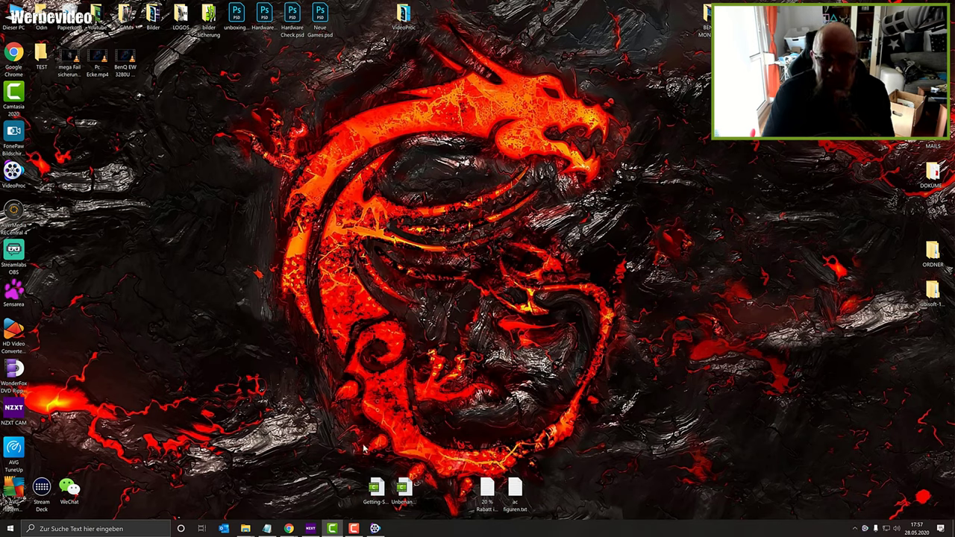
left_click(381, 527)
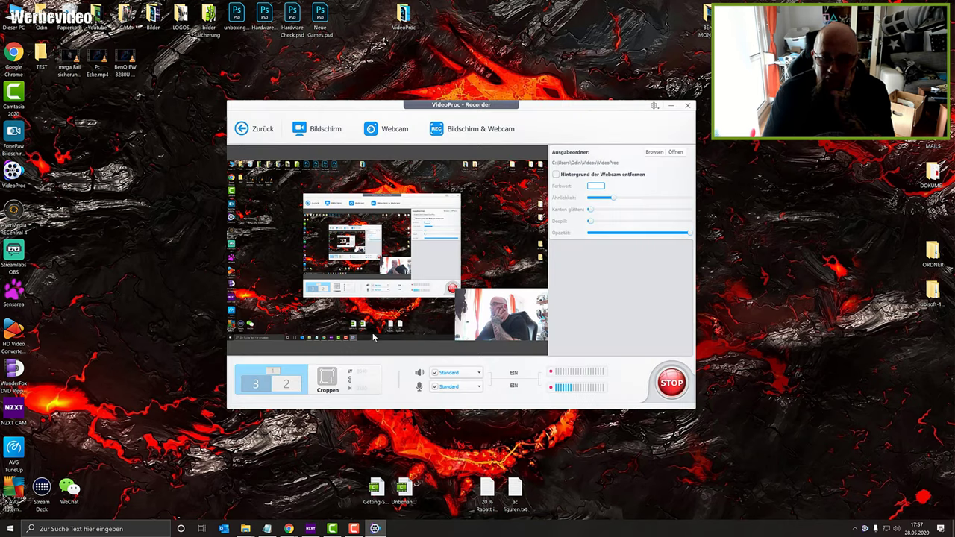
left_click(671, 383)
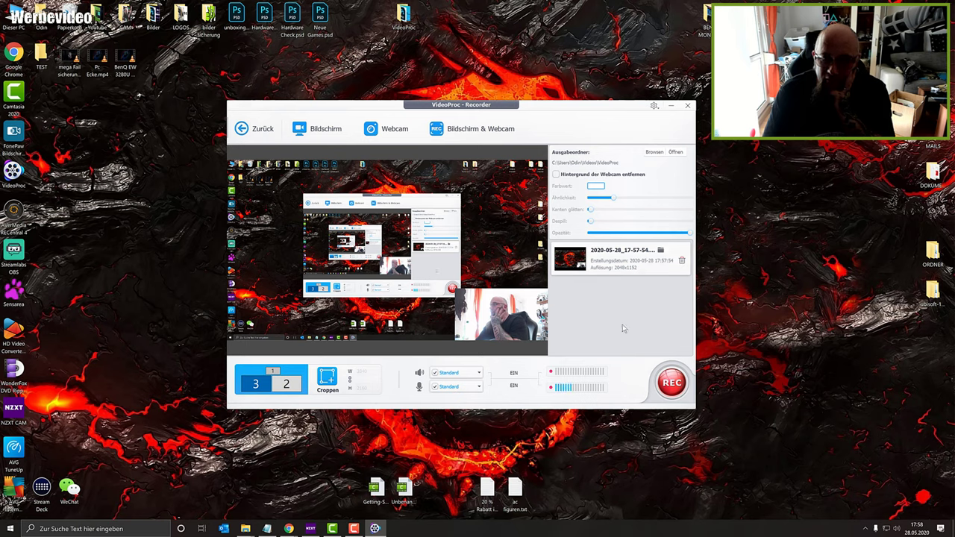
left_click(570, 259)
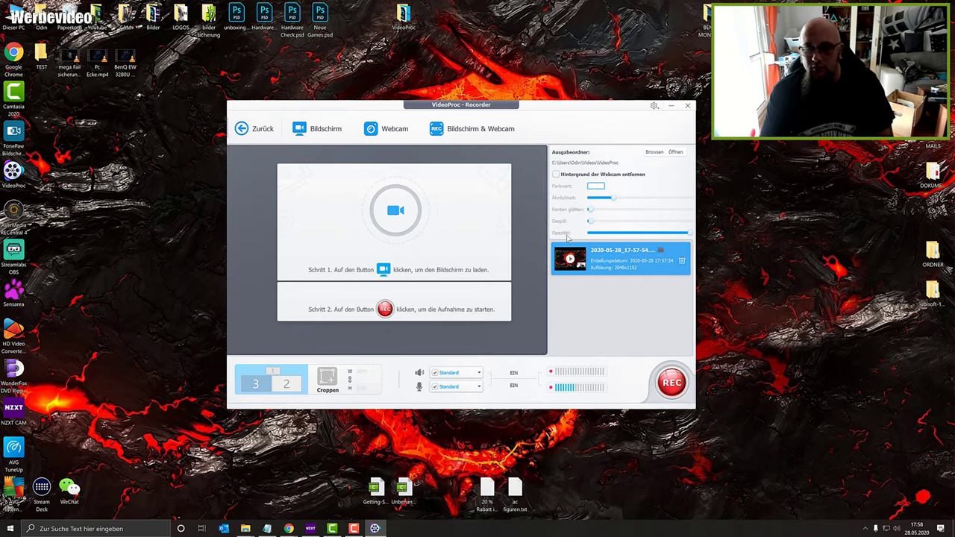
- Leave the Recorder and open the DVD module
left_click(252, 132)
left_click(589, 369)
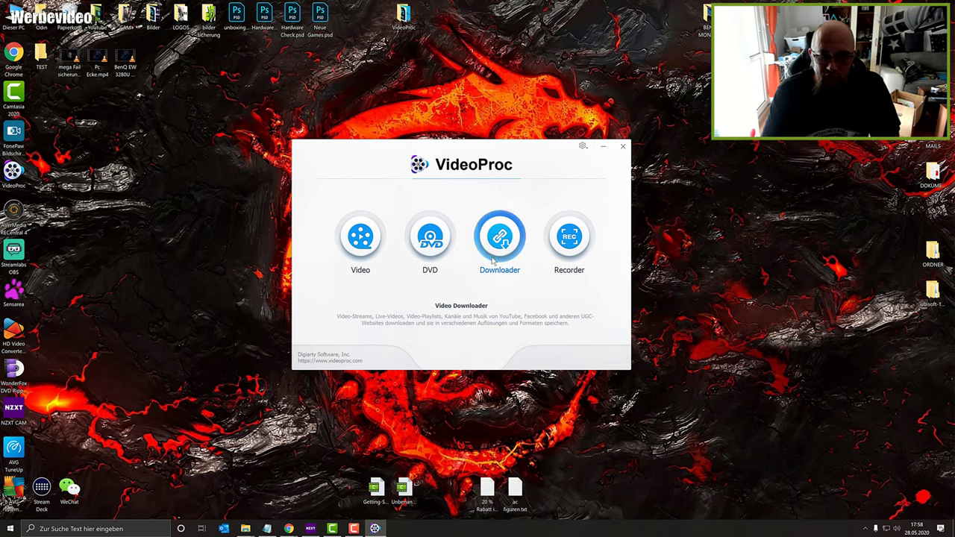
left_click(424, 252)
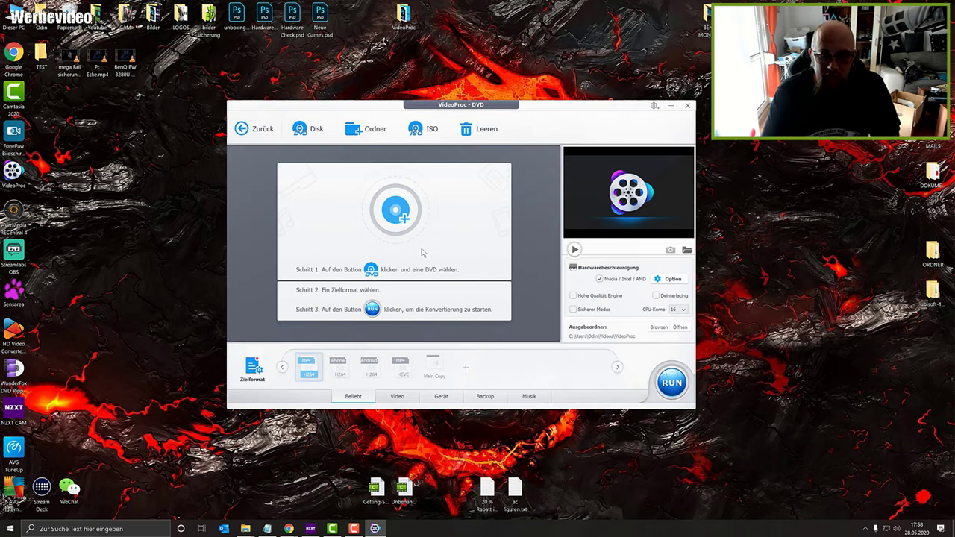
- Examine the DVD disk import dialog with Automatische Erkennung as the file system type, and the DVD folder selection, without importing anything
left_click(301, 133)
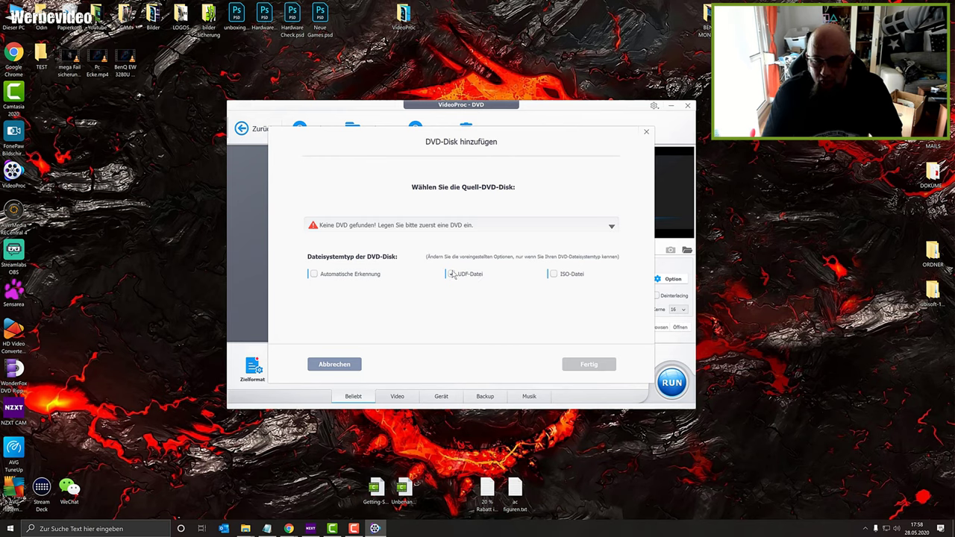
left_click(316, 276)
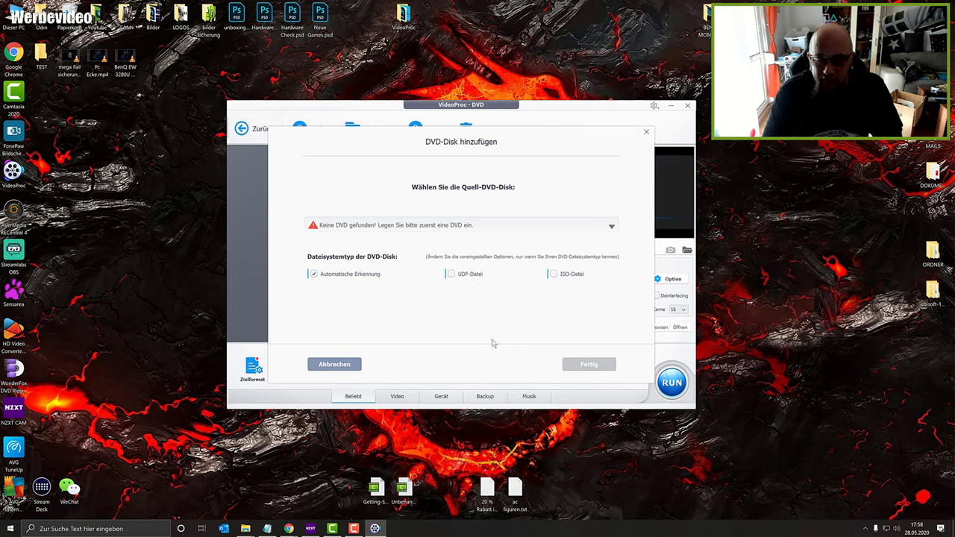
left_click(347, 366)
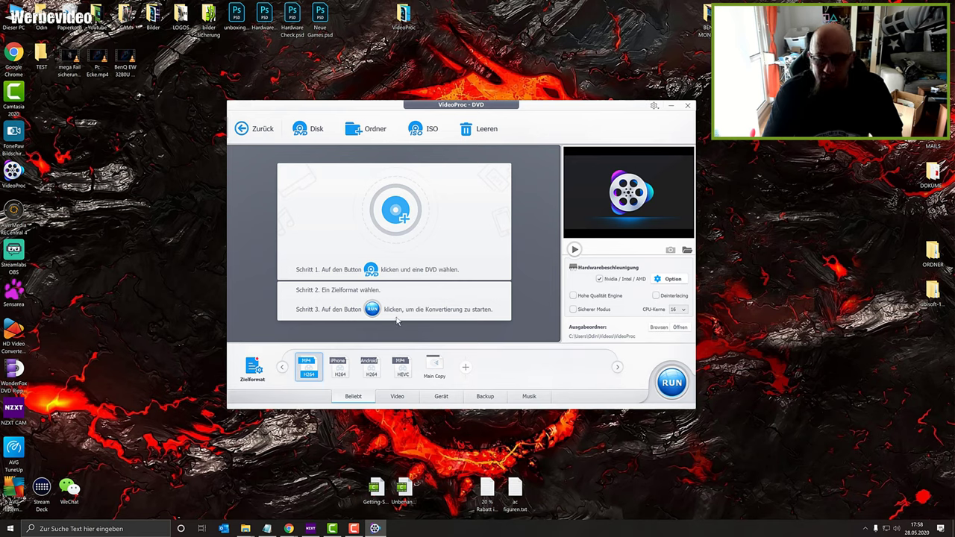
left_click(369, 130)
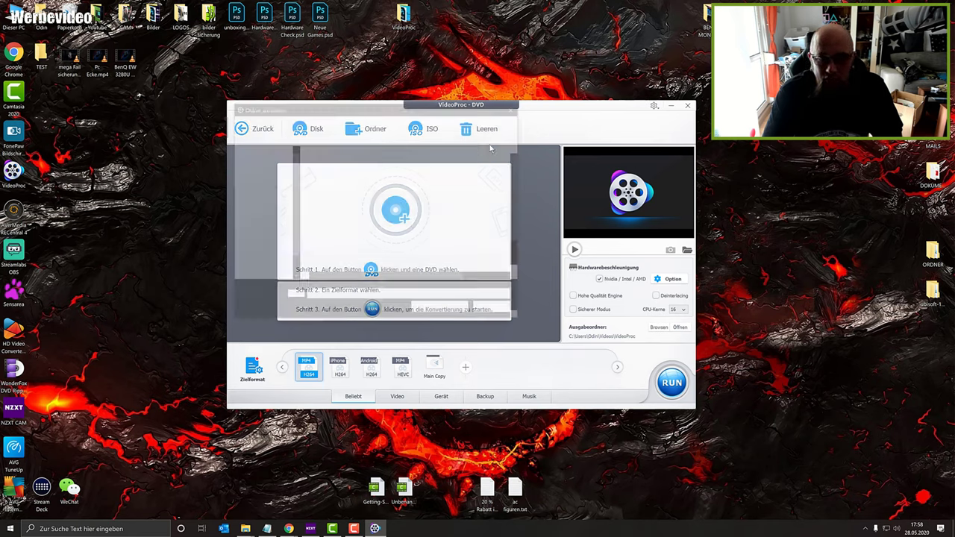
left_click(517, 108)
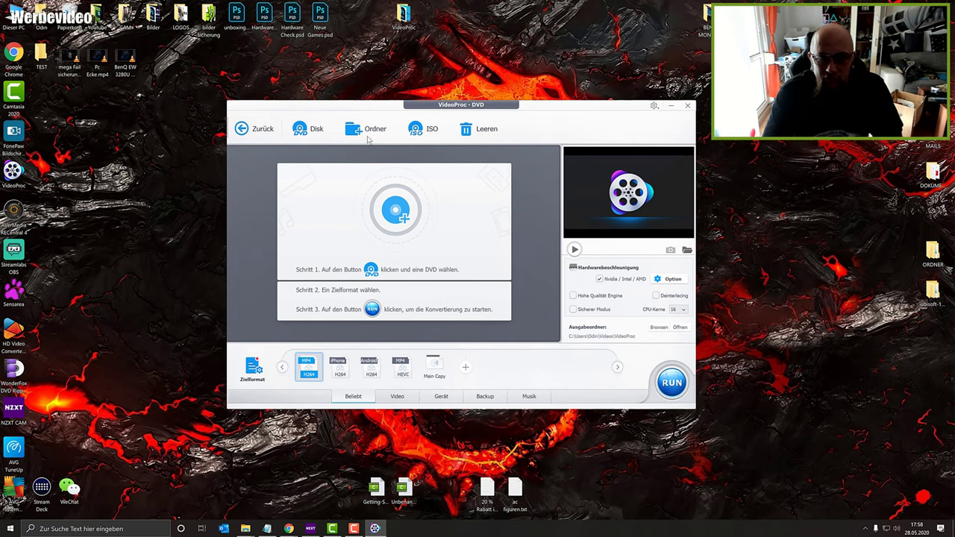
- Examine the ISO image import dialog with its DVD file system type options, without importing anything
left_click(416, 128)
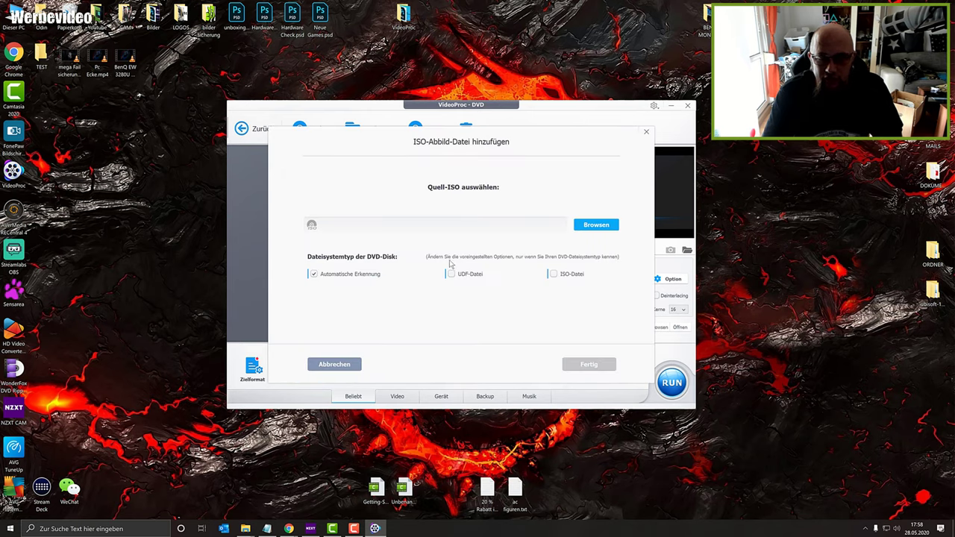
left_click(647, 132)
- Leave the DVD module, open the Video module and add Pc Ecke.mp4 from the desktop
left_click(254, 131)
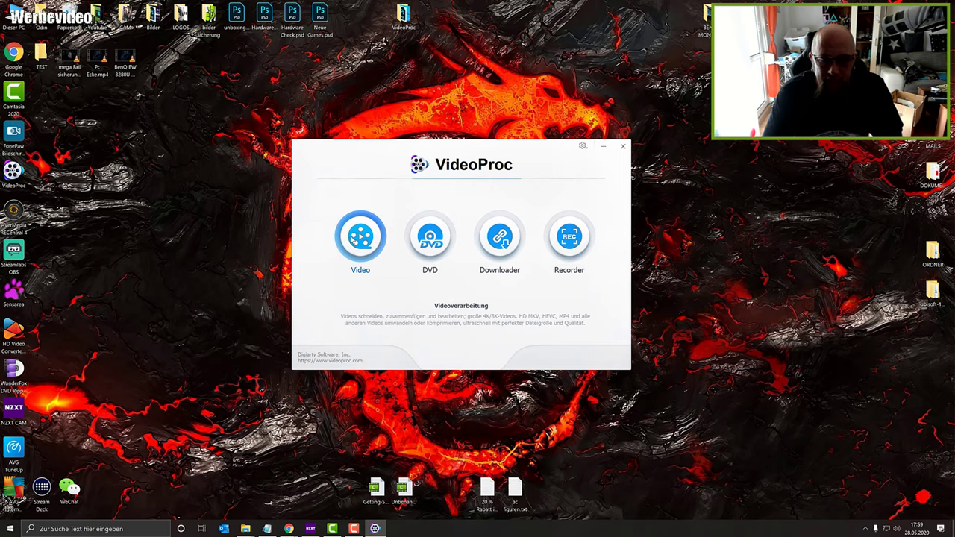
left_click(373, 249)
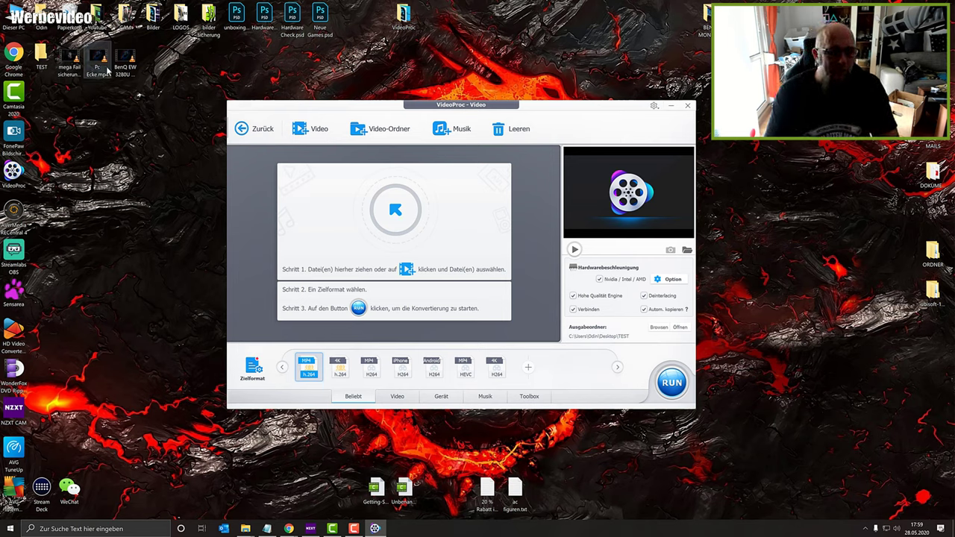
left_click_drag(105, 63, 448, 230)
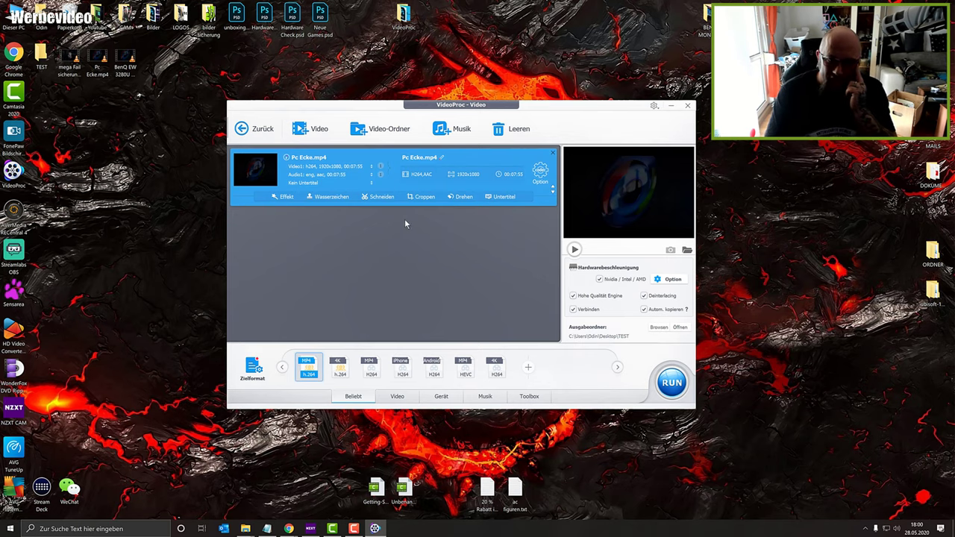
- Open the effects editor for Pc Ecke.mp4 and try the Negativ, Graustufen and CMYK effects in the playing preview
left_click(287, 196)
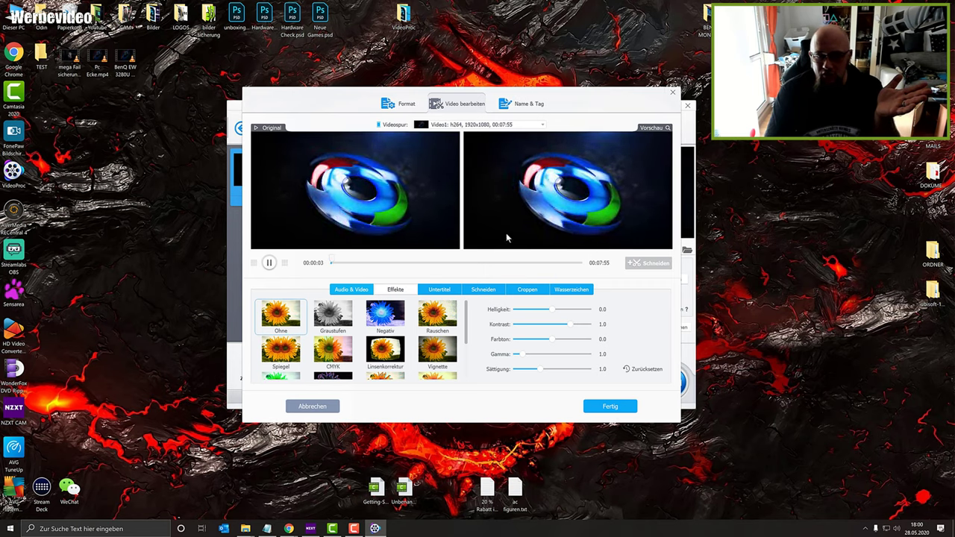
left_click(582, 182)
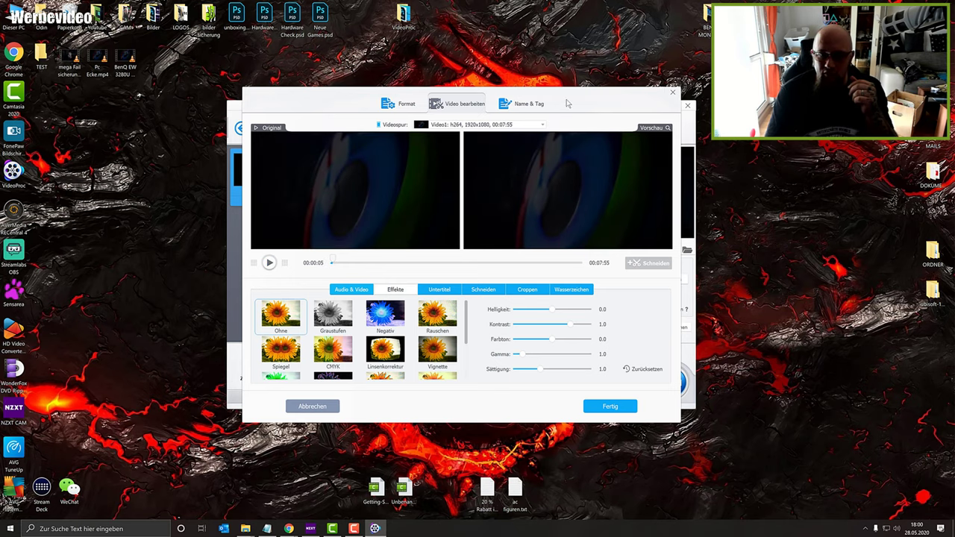
left_click_drag(567, 103, 550, 103)
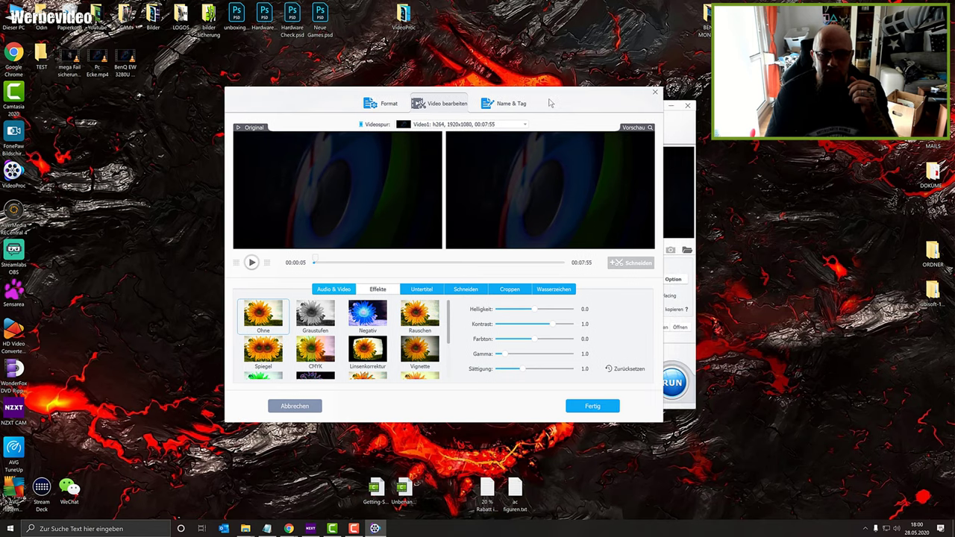
left_click(375, 314)
left_click(251, 265)
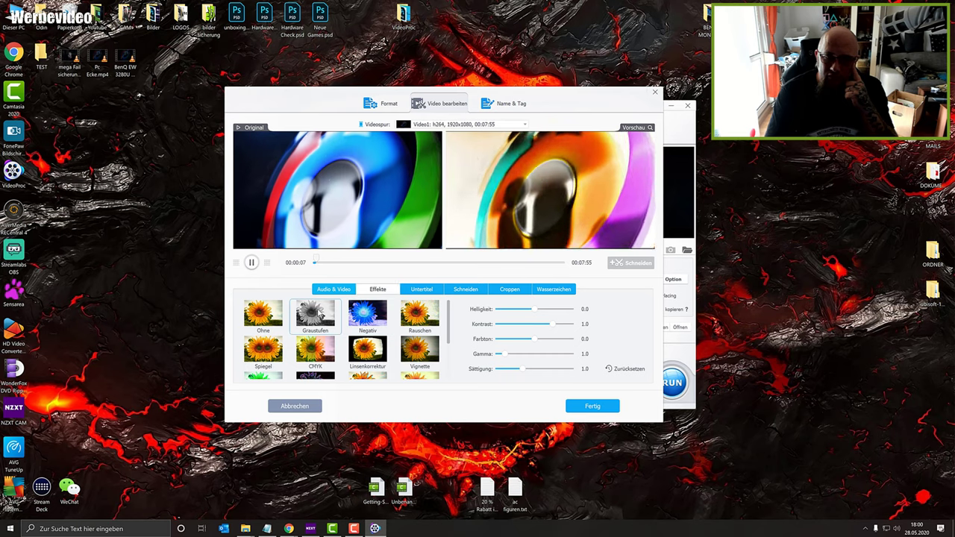
left_click(315, 313)
left_click(315, 349)
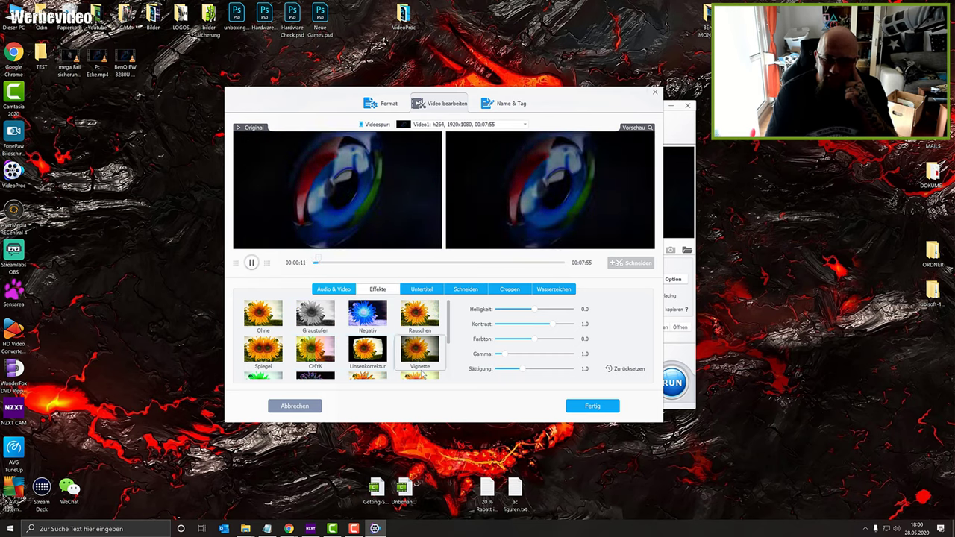
- Try the Kante and Graustufen effects in the preview and cancel the effect changes
scroll(421, 343, "down", 2)
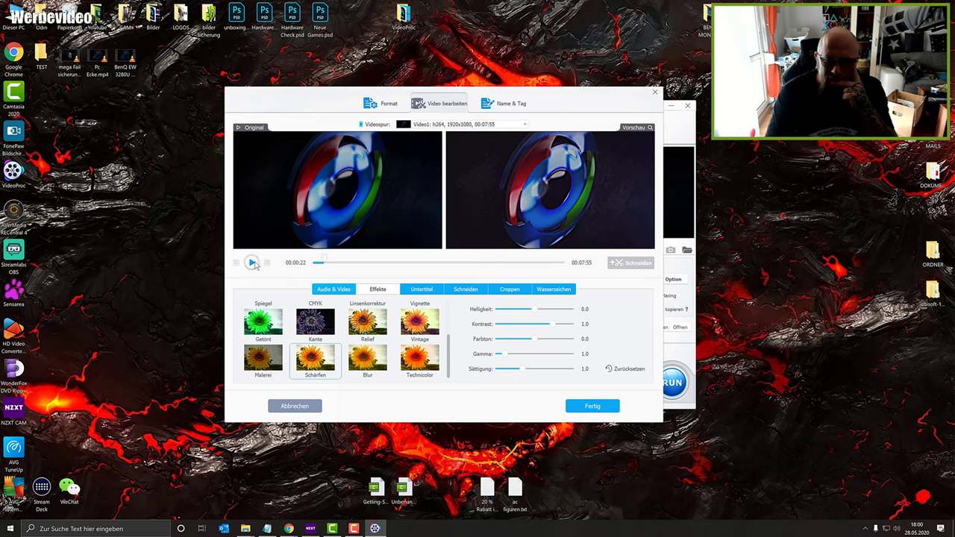
left_click(312, 319)
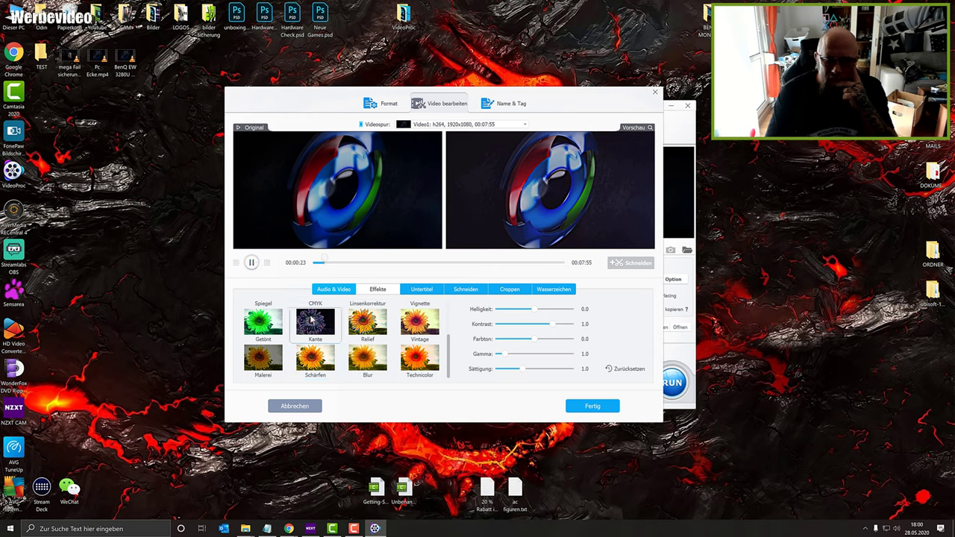
scroll(328, 321, "up", 2)
left_click(335, 320)
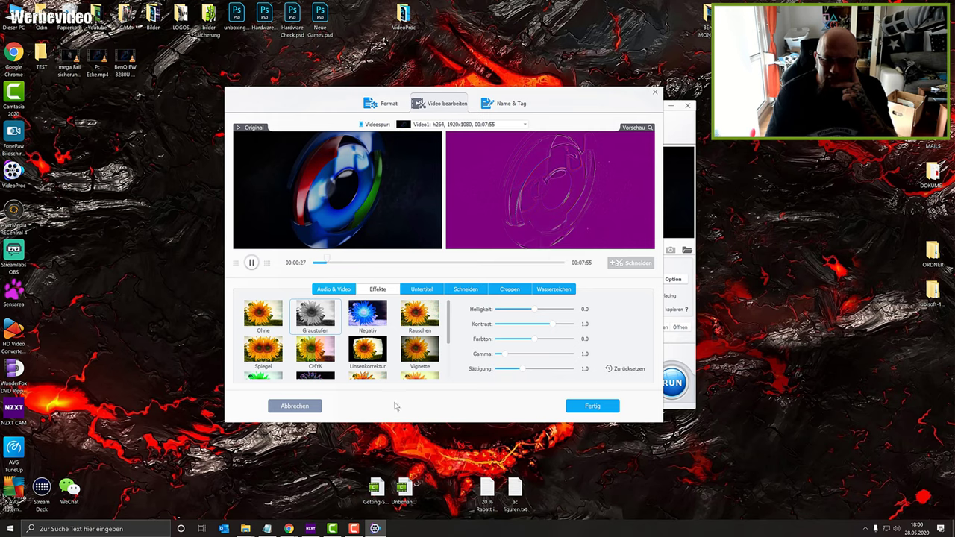
left_click(310, 409)
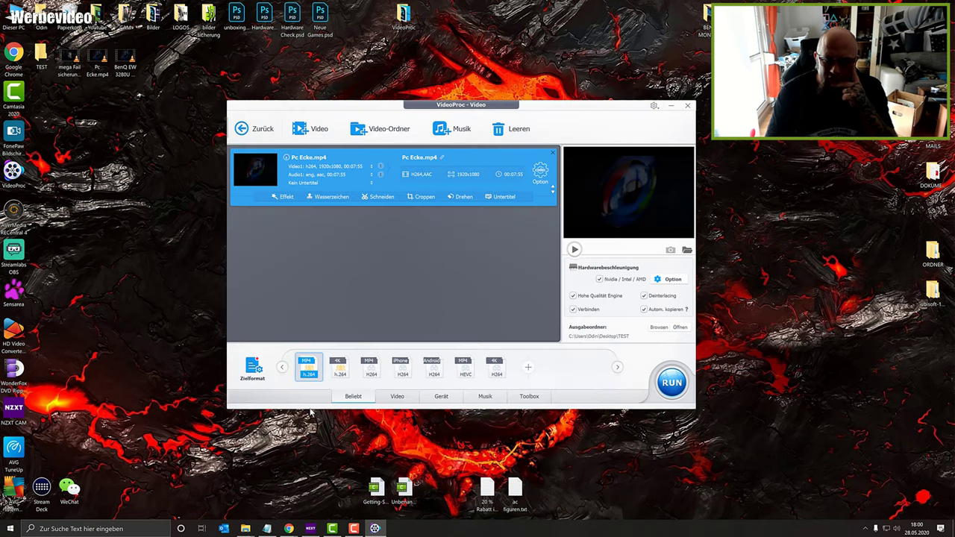
- Reopen the effects editor for Pc Ecke.mp4 and move the preview to the early scene showing the presenter
left_click(282, 199)
left_click(270, 262)
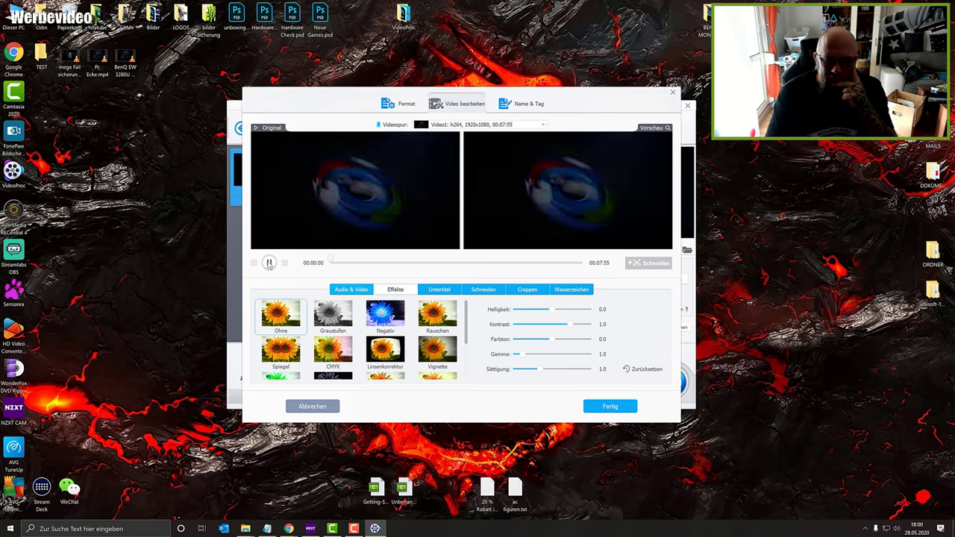
left_click(269, 263)
left_click_drag(342, 262, 387, 263)
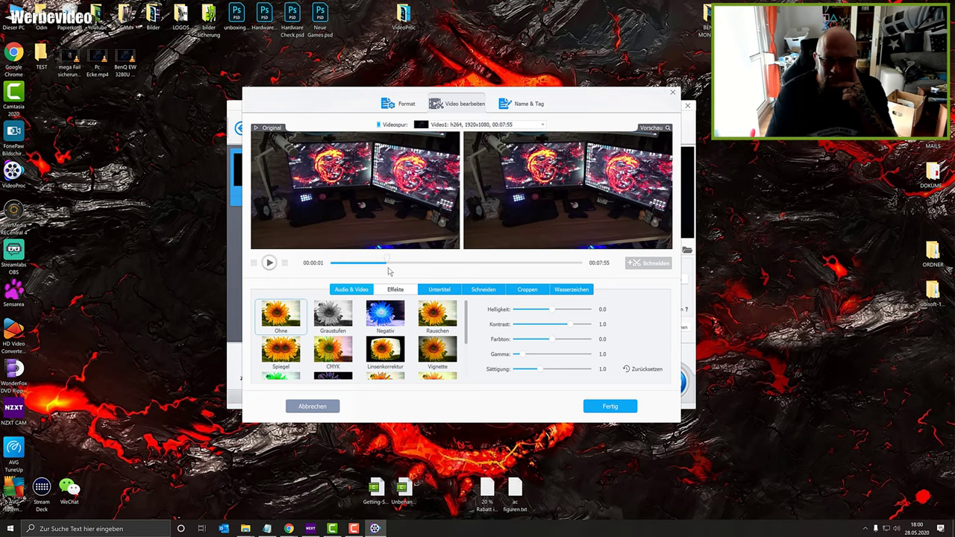
left_click(361, 263)
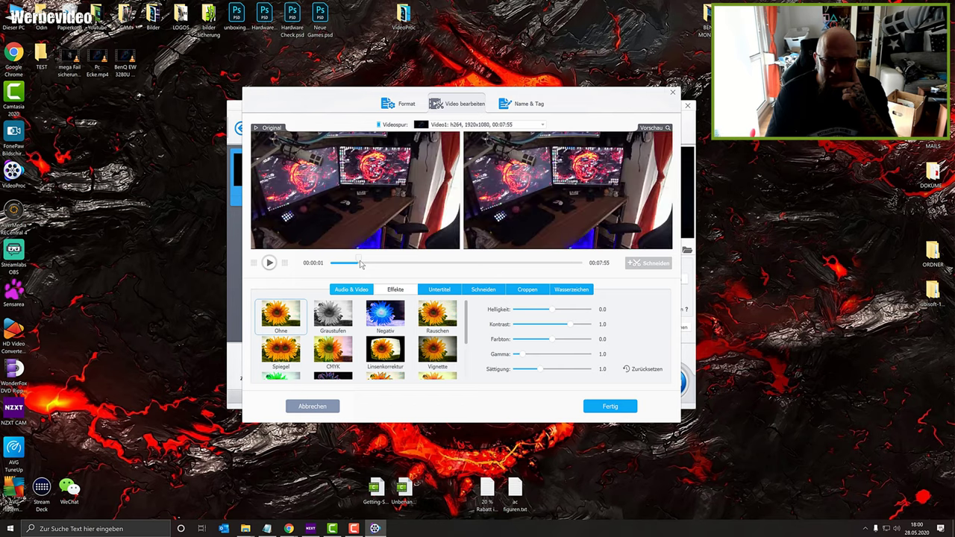
left_click_drag(360, 263, 345, 264)
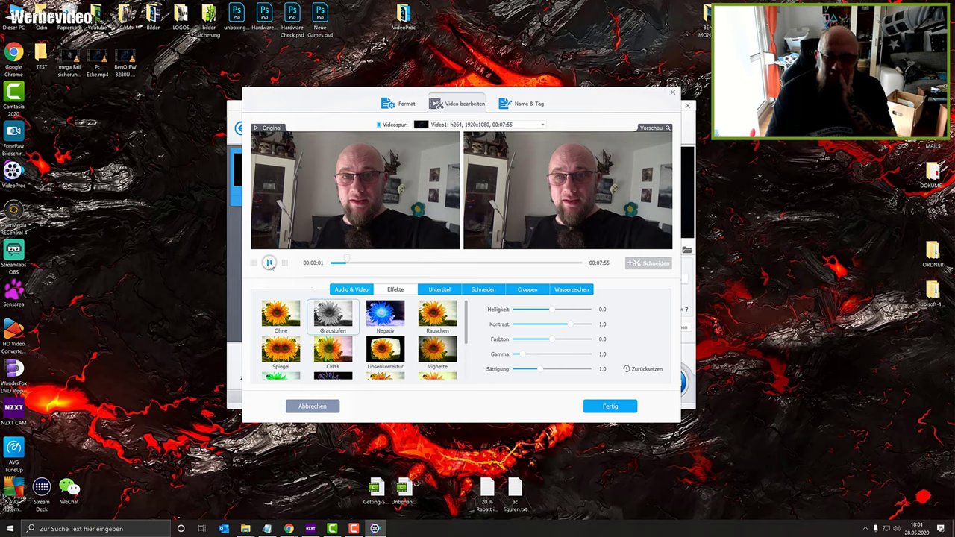
- Play the preview and try the Negativ, CMYK, Linsenkorrektur and Vintage effects one after another
left_click(270, 267)
left_click(373, 322)
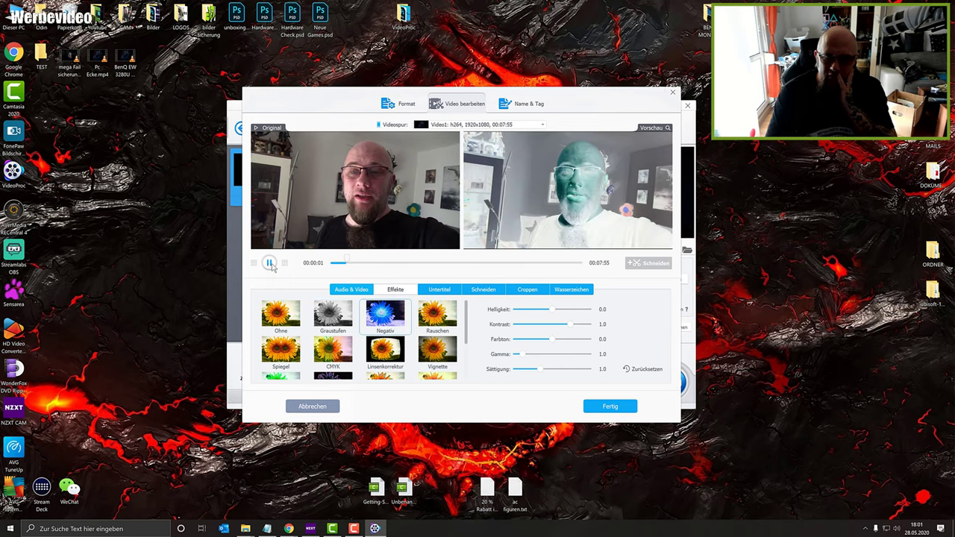
left_click(341, 352)
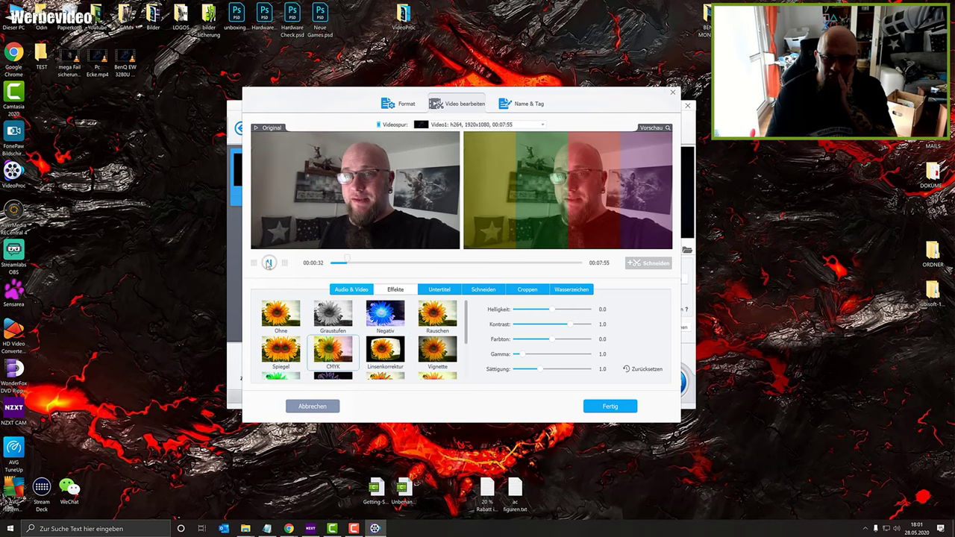
left_click(388, 351)
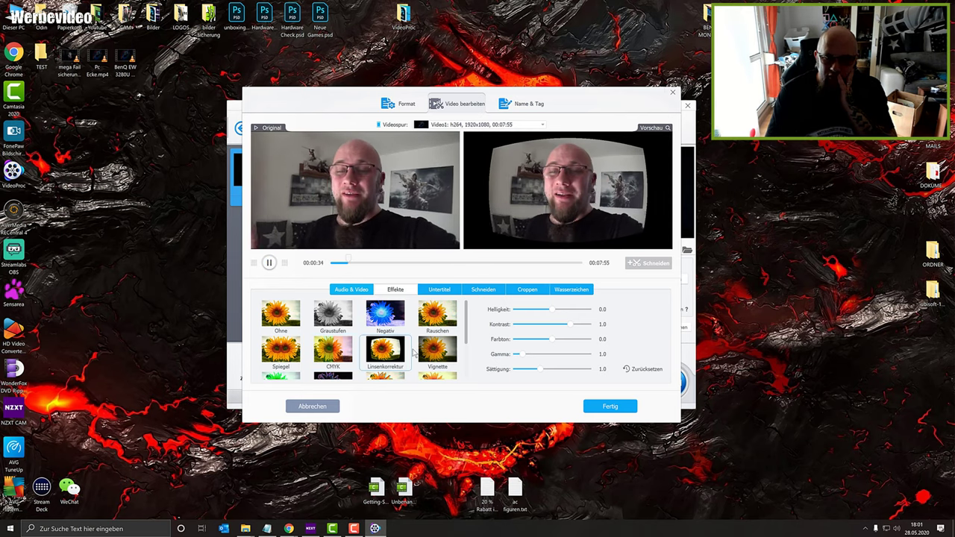
left_click(435, 374)
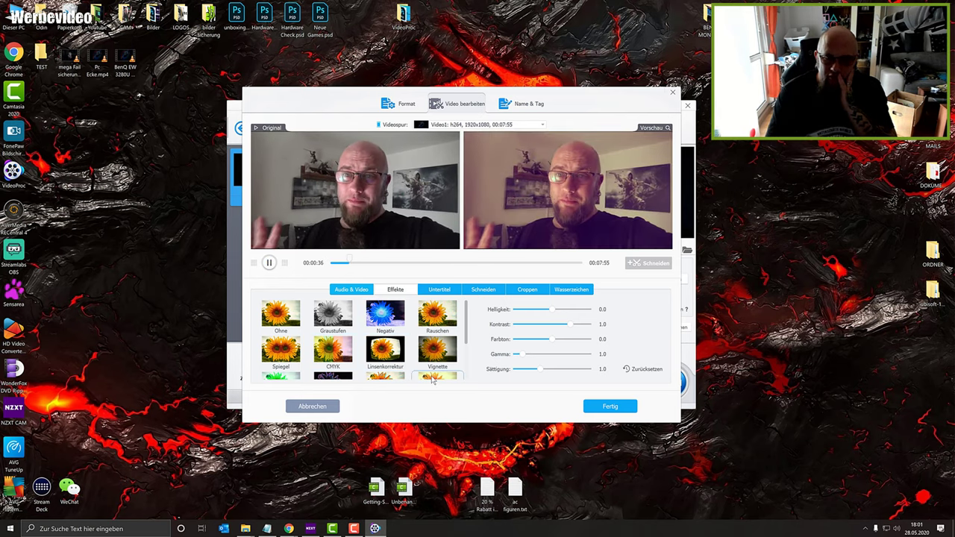
- Try the Technicolor, Blur, Malerei and Schärfen effects, and leave the effects editor without applying an effect
scroll(418, 358, "down", 2)
left_click(427, 365)
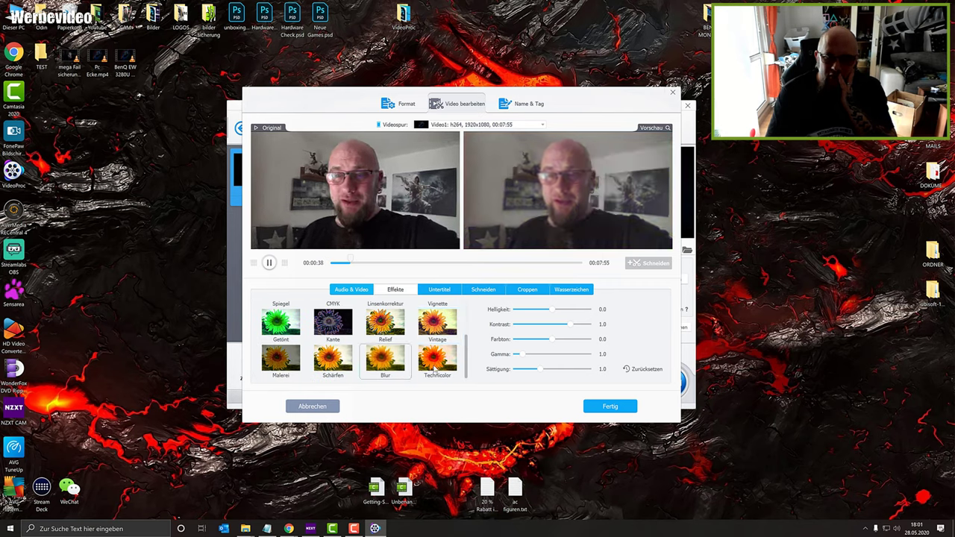
left_click(393, 364)
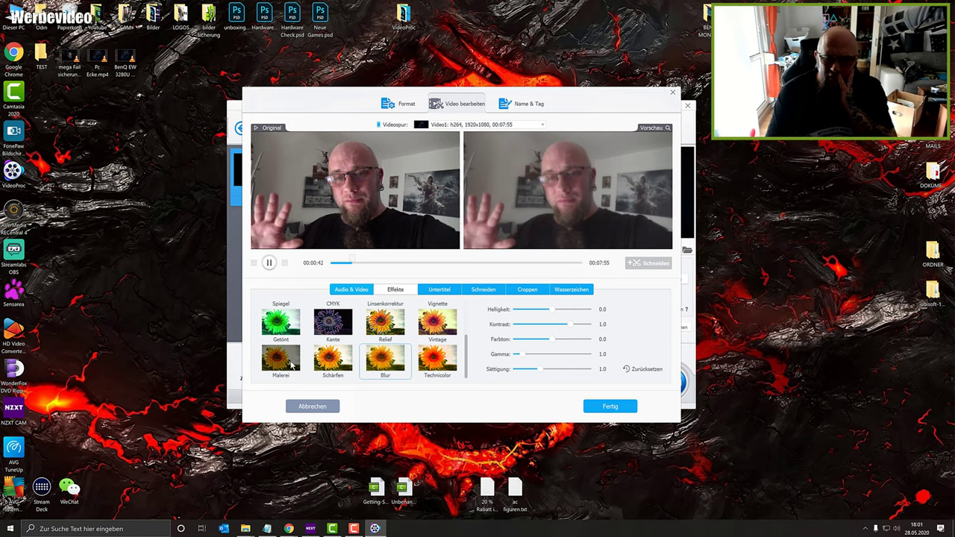
left_click(283, 358)
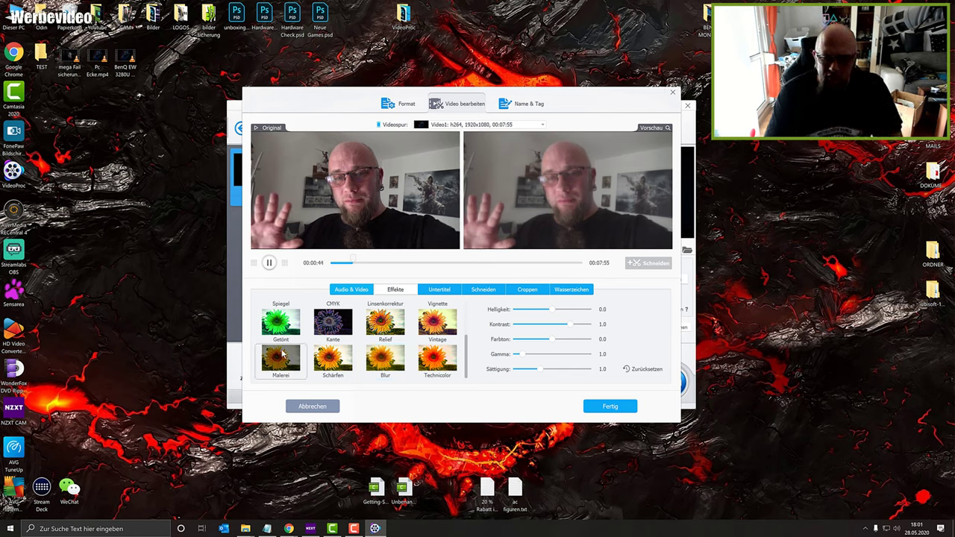
left_click(337, 361)
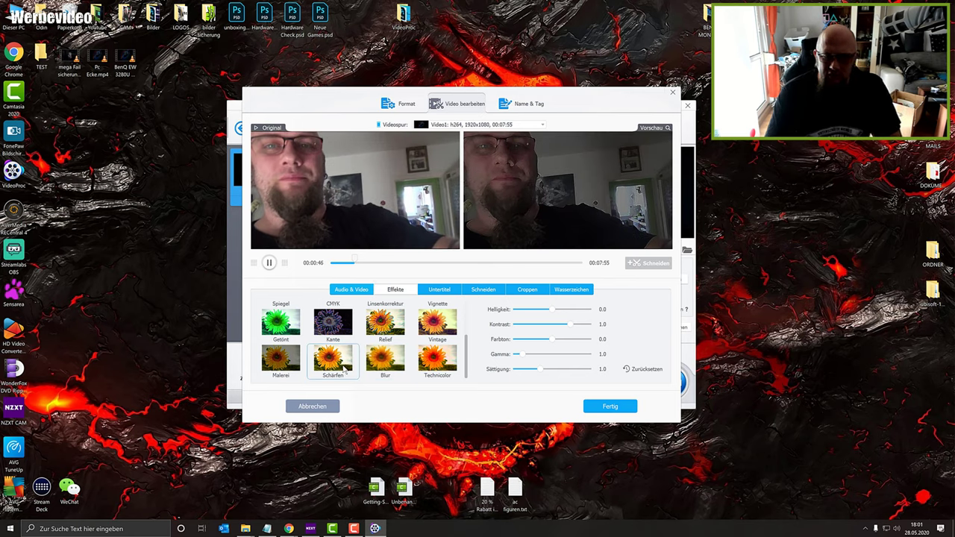
left_click(282, 365)
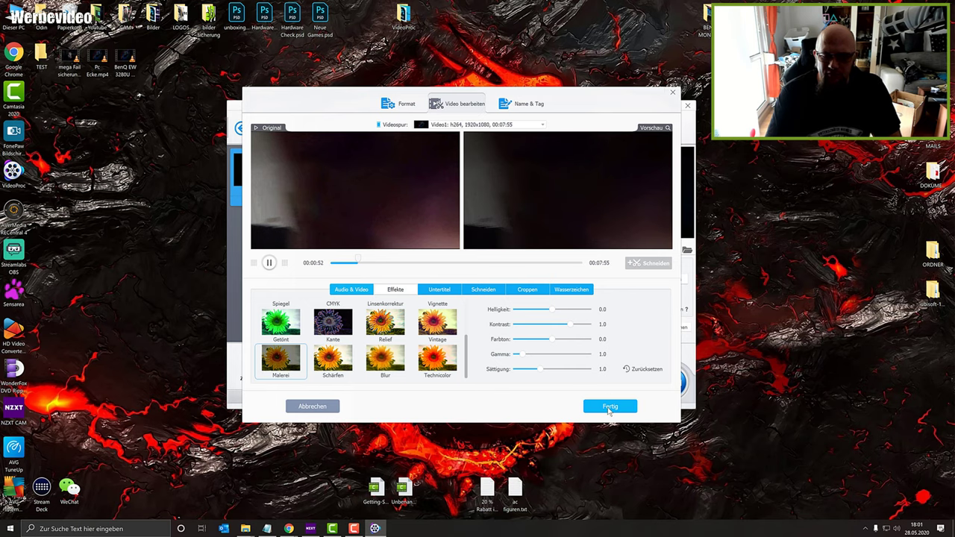
left_click(671, 92)
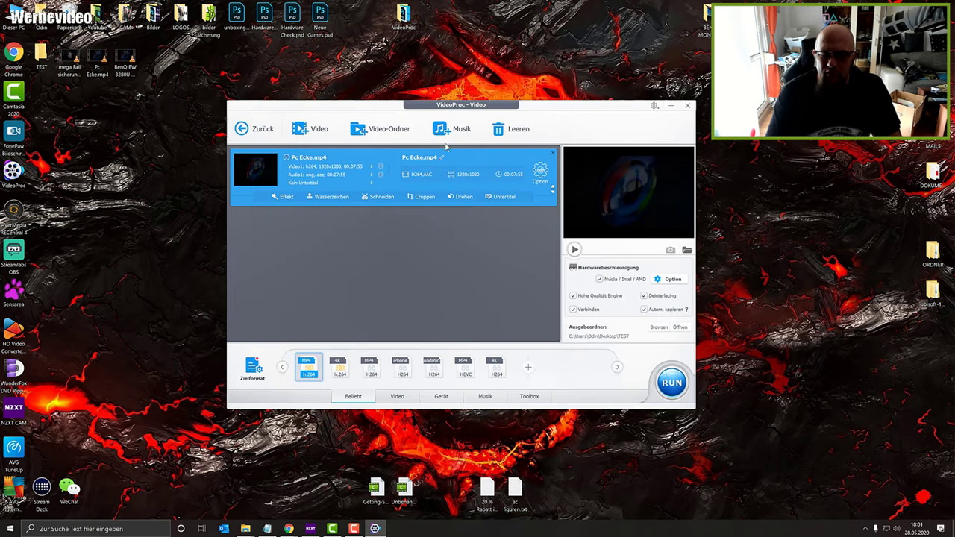
left_click(285, 197)
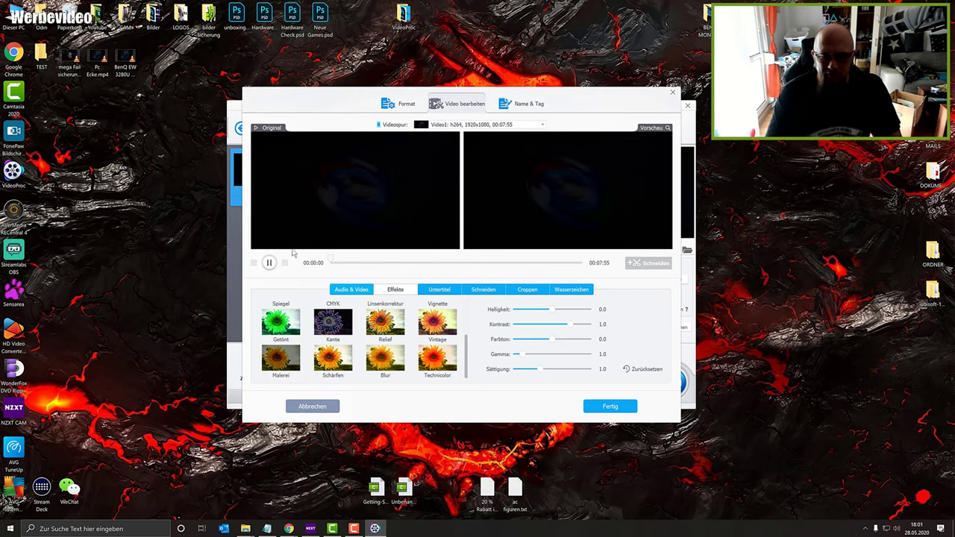
left_click(586, 409)
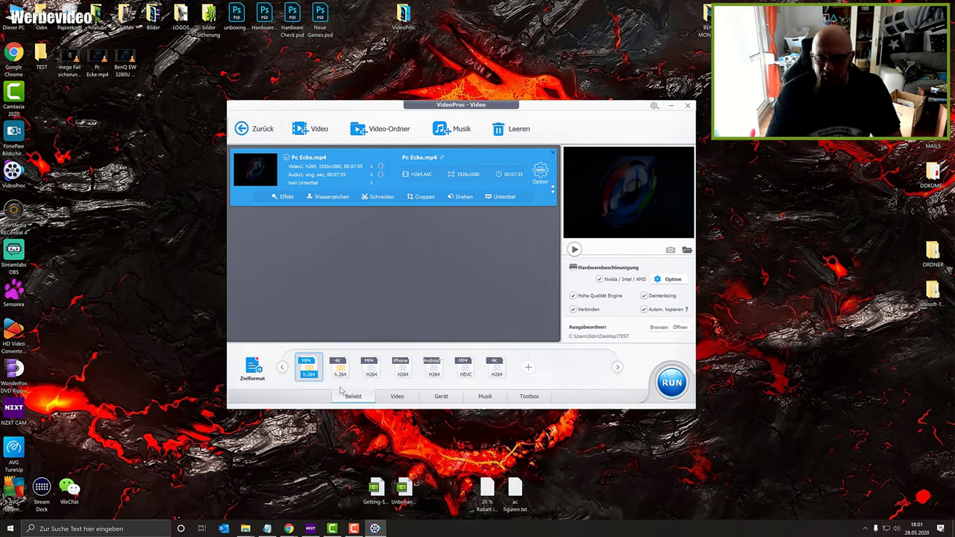
- Open the watermark settings for Pc Ecke.mp4, stop the preview, and activate a text watermark reading "din"
left_click(327, 197)
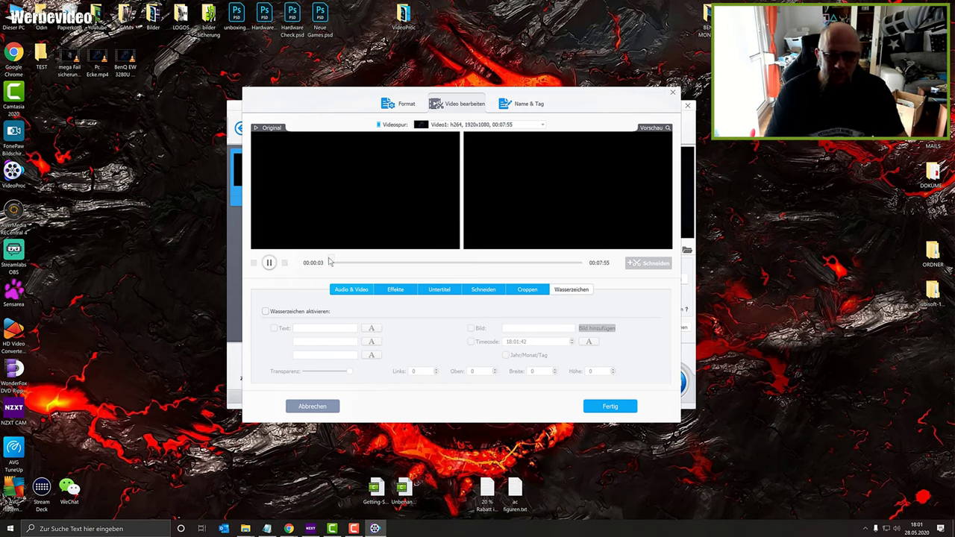
left_click(285, 264)
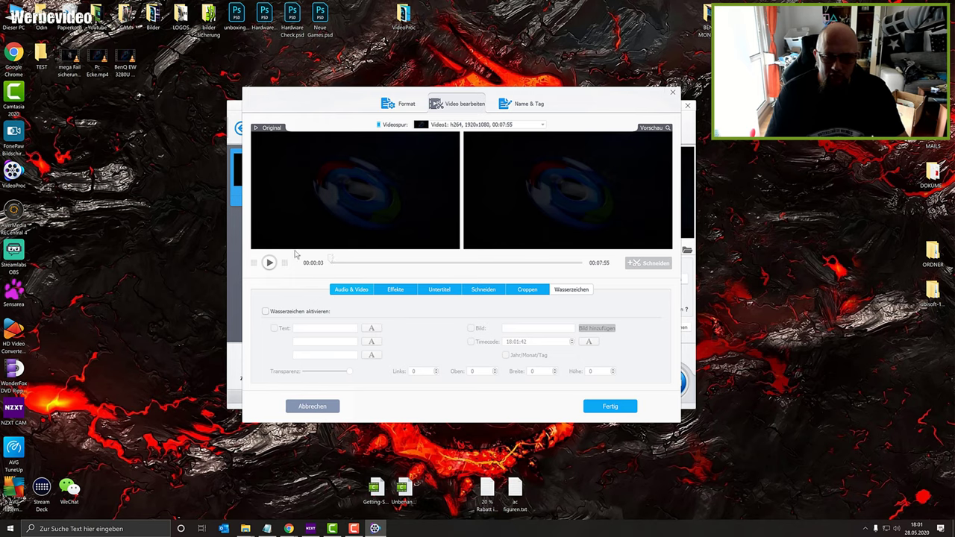
left_click(266, 312)
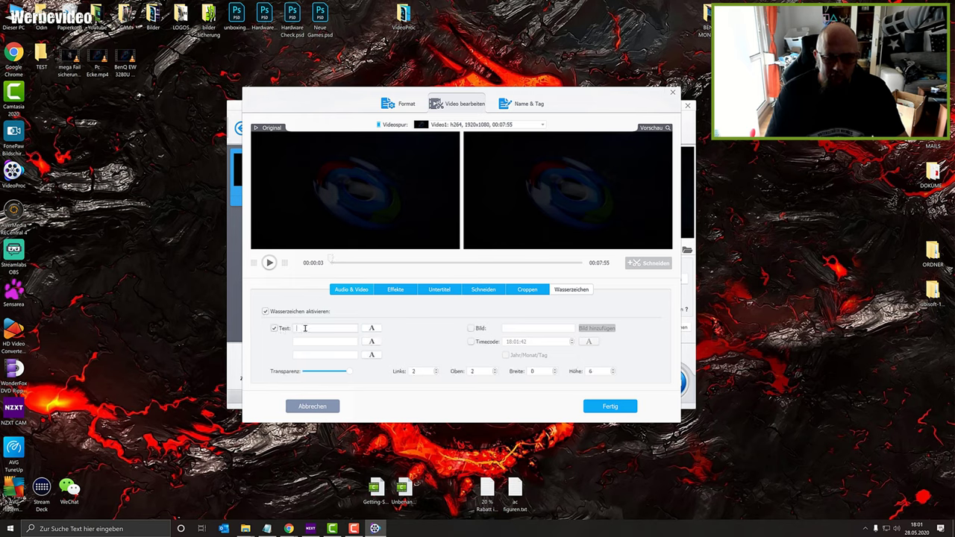
type("d")
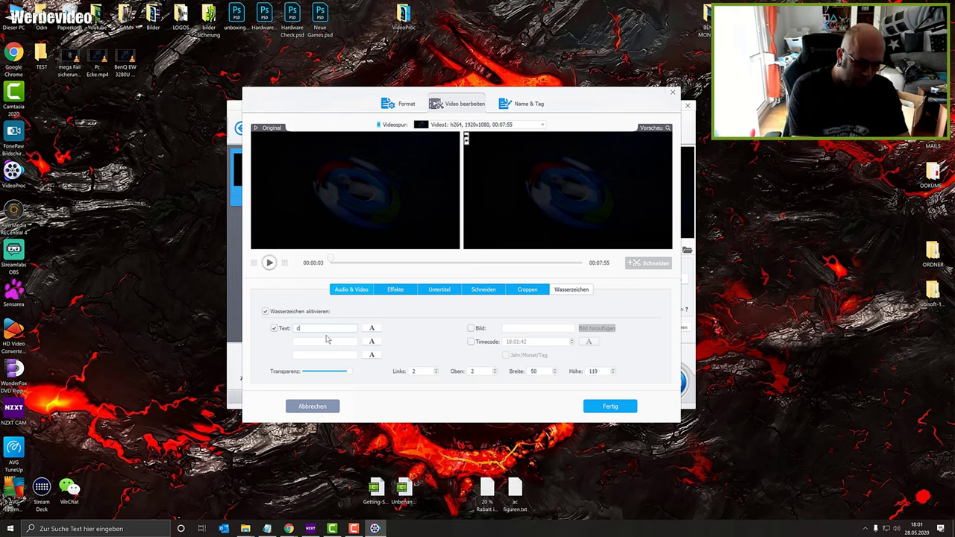
type("in")
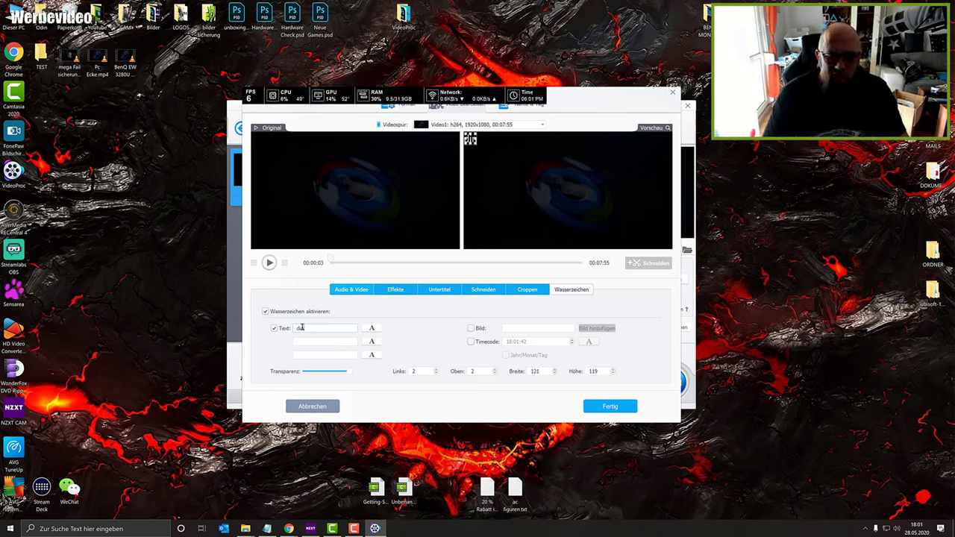
key("ctrl+a")
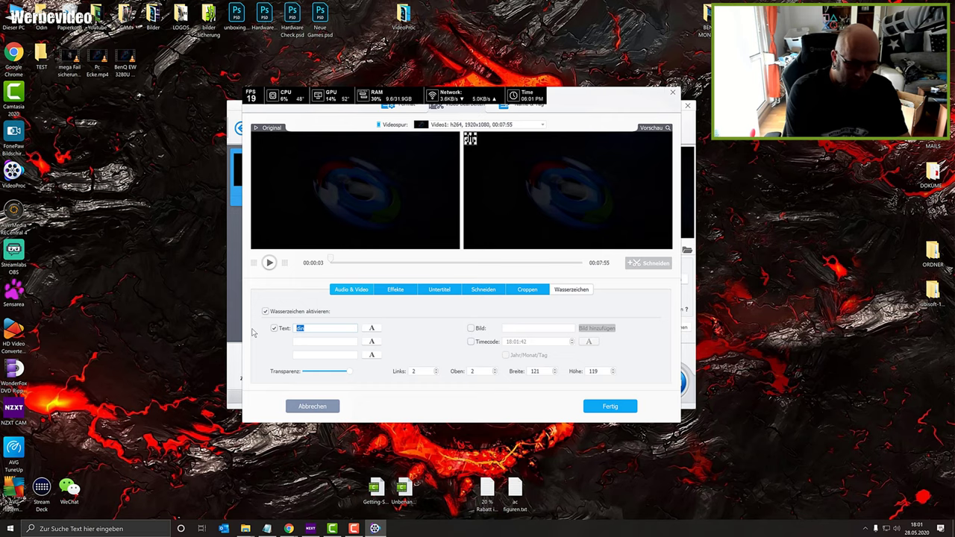
- Try to move the NZXT CAM monitoring overlay off the watermark editor using its overlay configuration mode
key("ctrl+o")
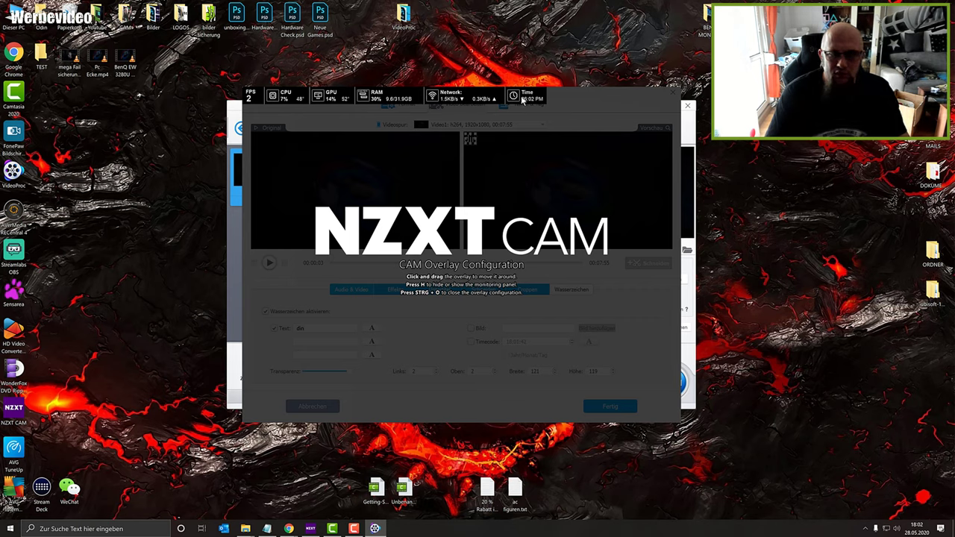
left_click_drag(258, 101, 347, 101)
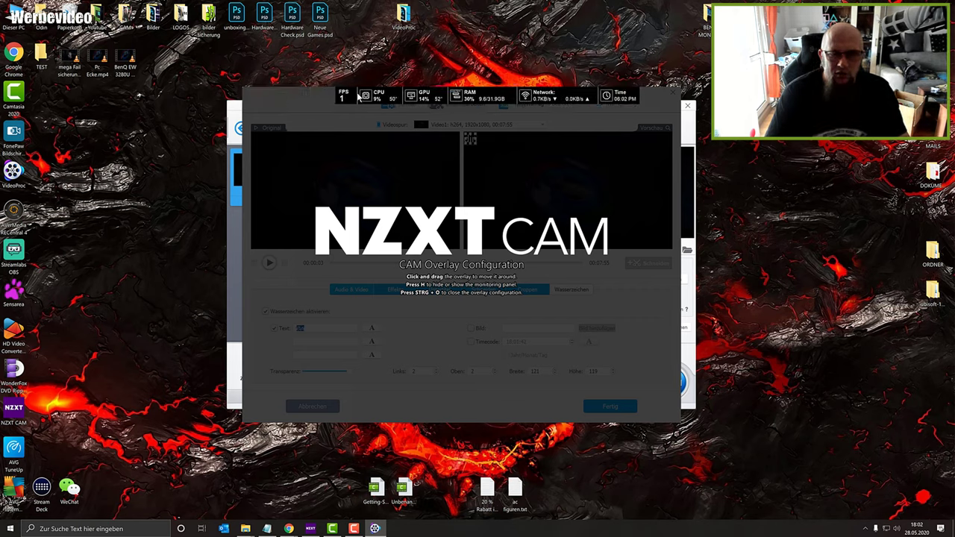
left_click_drag(604, 100, 595, 101)
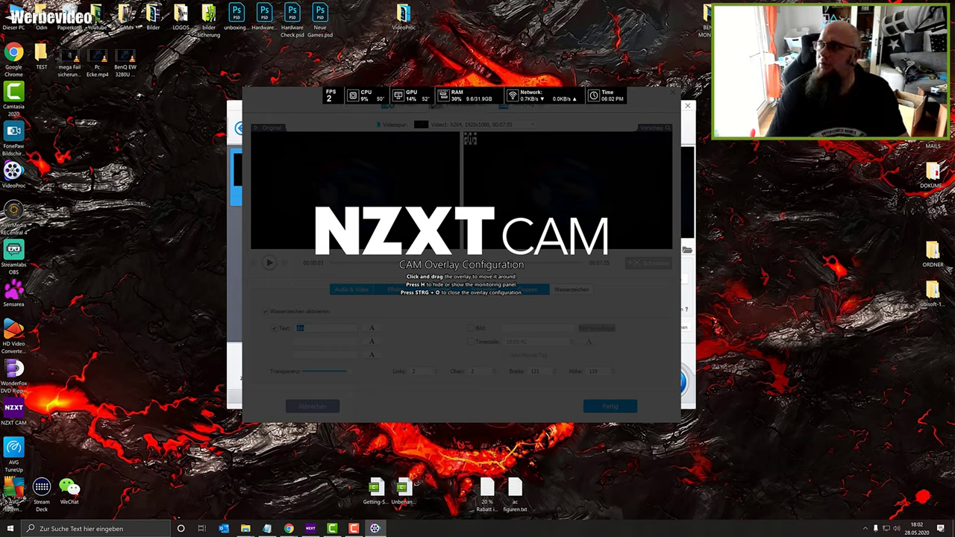
key("ctrl+o")
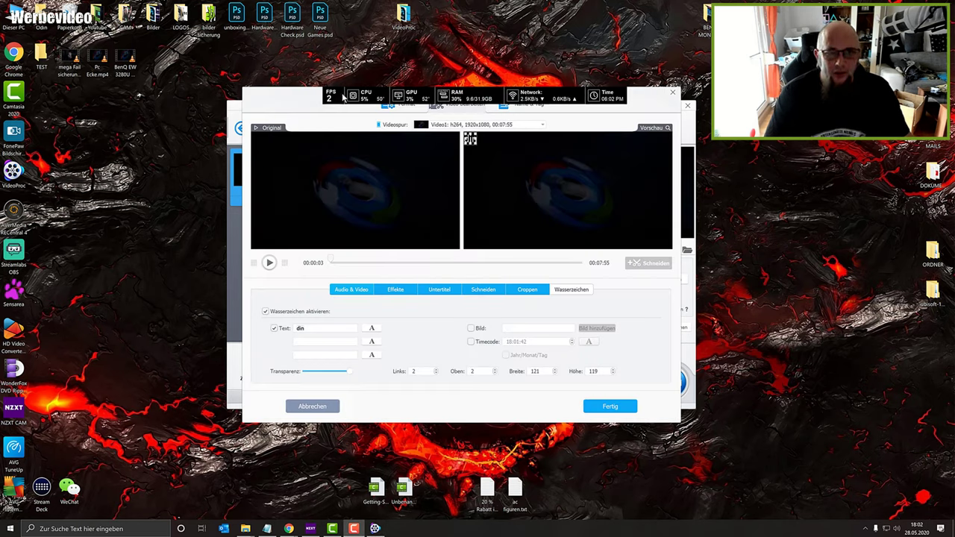
mouse_move(344, 97)
left_mouse_down()
mouse_move(388, 99)
mouse_move(334, 97)
left_mouse_up()
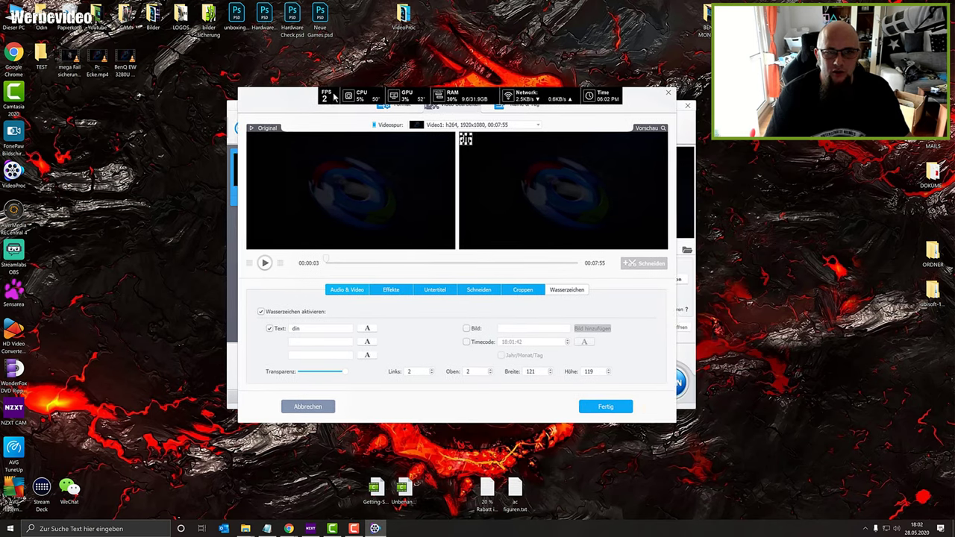
left_click_drag(557, 90, 557, 90)
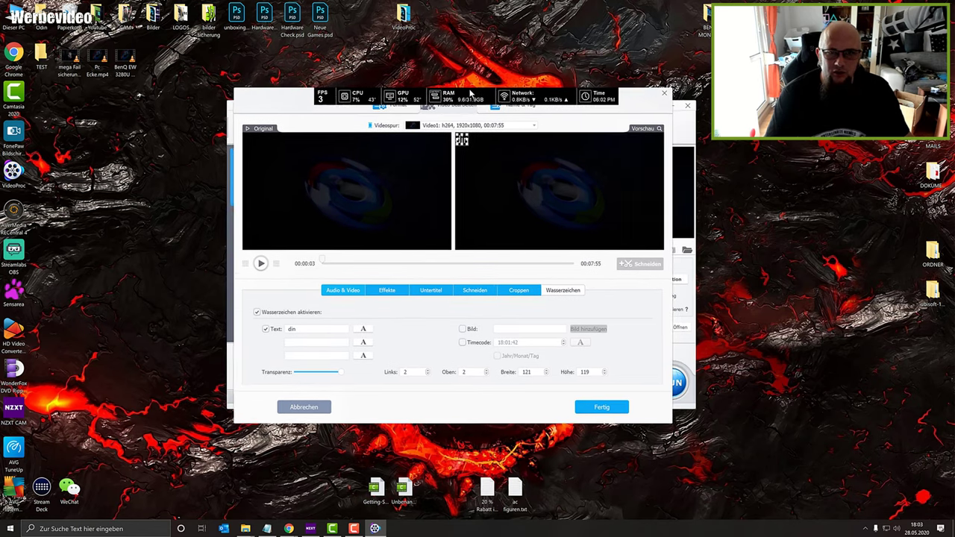
- Quit NZXT CAM and start it again
left_click(865, 529)
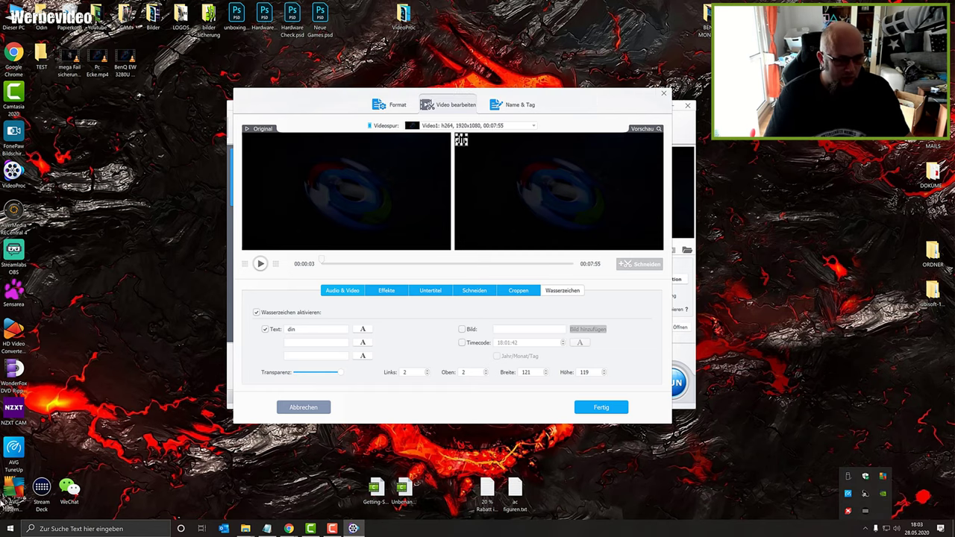
left_click(10, 528)
left_click(351, 393)
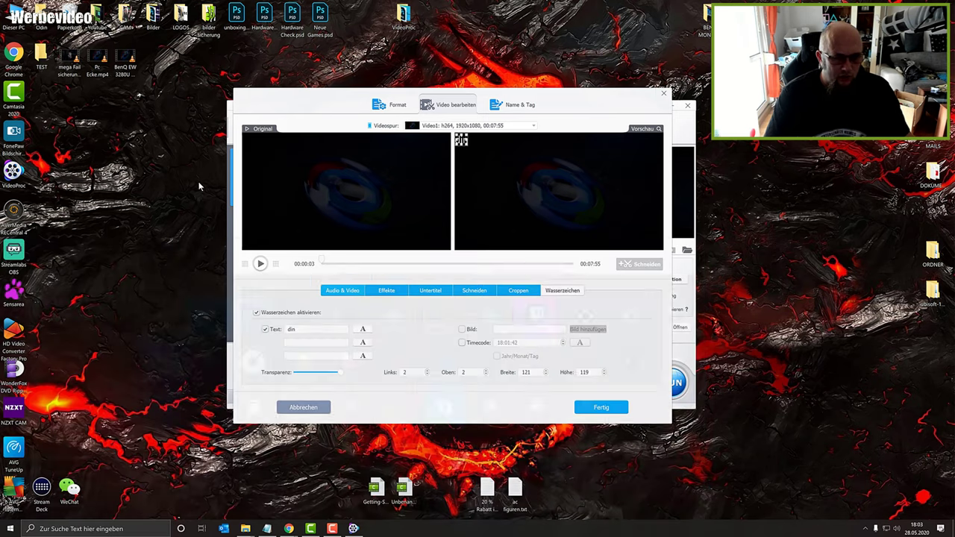
double_click(43, 404)
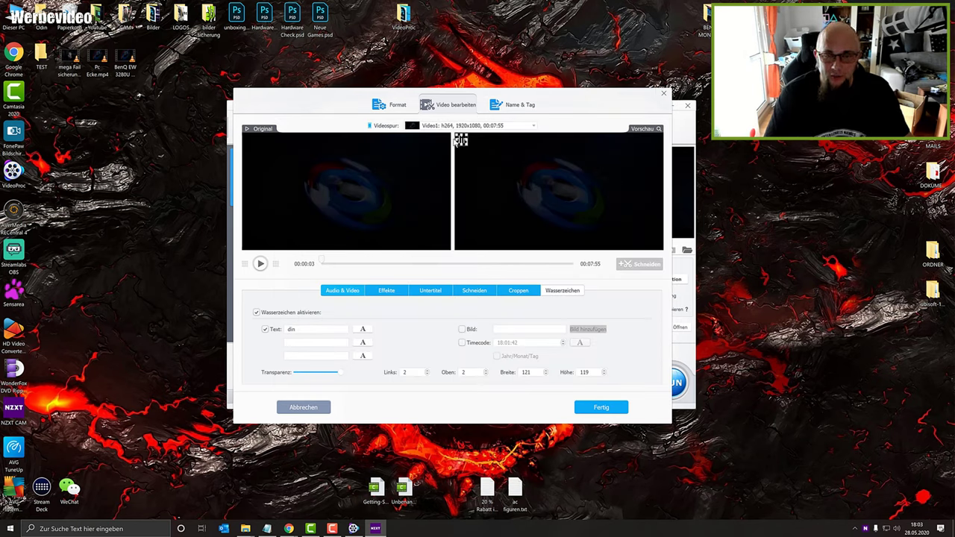
- Enlarge the "din" watermark in the preview to about 834 wide by 227 high and reposition the editor window
left_click_drag(468, 147, 545, 157)
left_click_drag(313, 329, 282, 333)
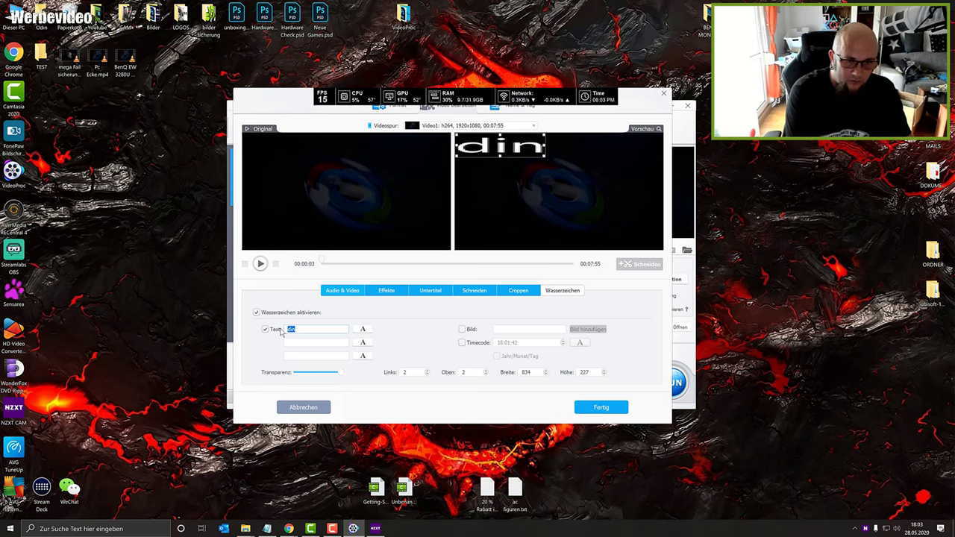
key("ctrl+o")
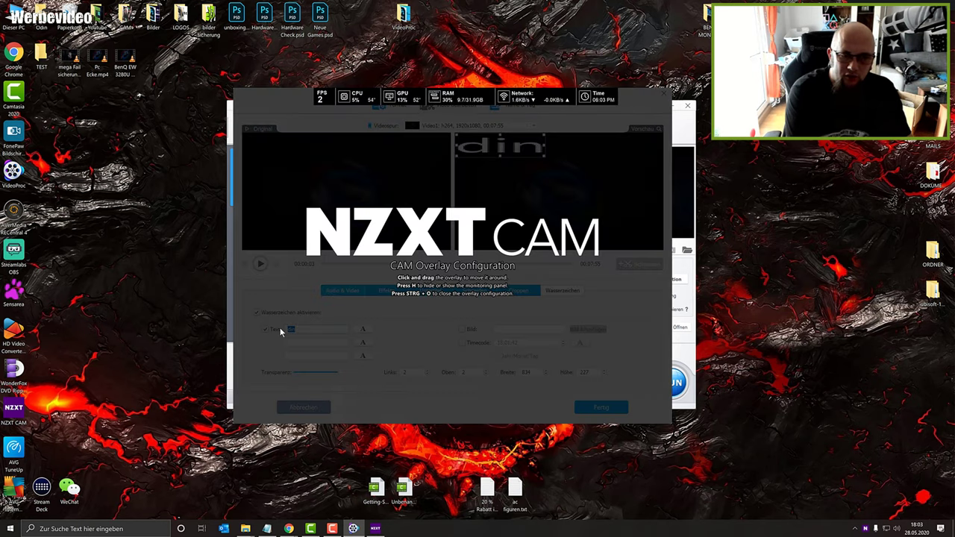
key("ctrl+o")
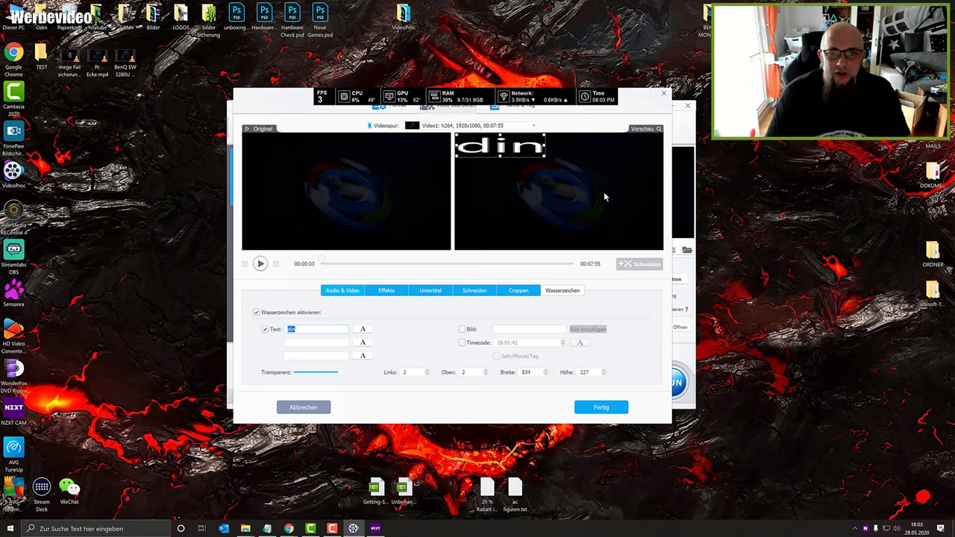
mouse_move(477, 99)
left_mouse_down()
mouse_move(536, 105)
mouse_move(475, 113)
left_mouse_up()
mouse_move(333, 116)
left_mouse_down()
mouse_move(366, 122)
mouse_move(343, 119)
left_mouse_up()
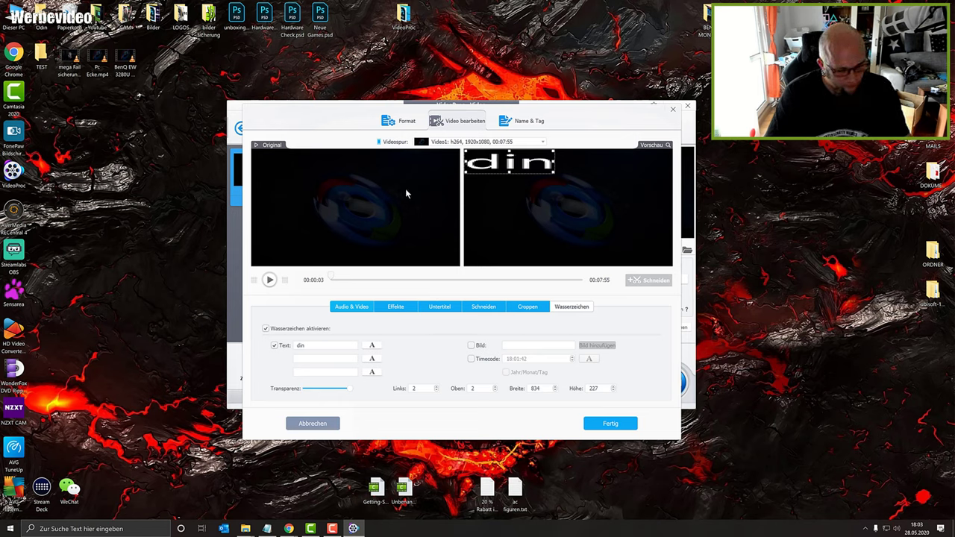
- Replace the watermark text with "Odin" and dismiss the relaunched NZXT CAM window
double_click(23, 410)
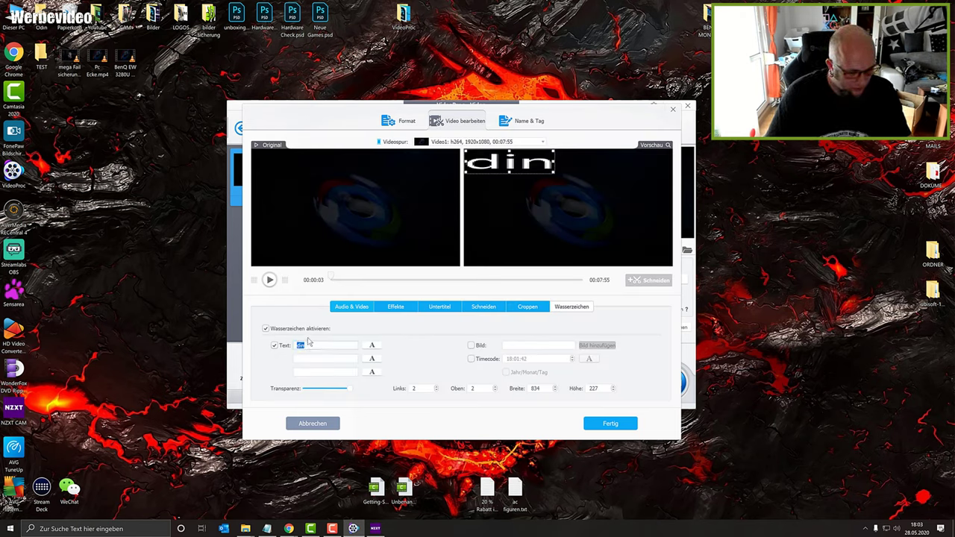
type("d")
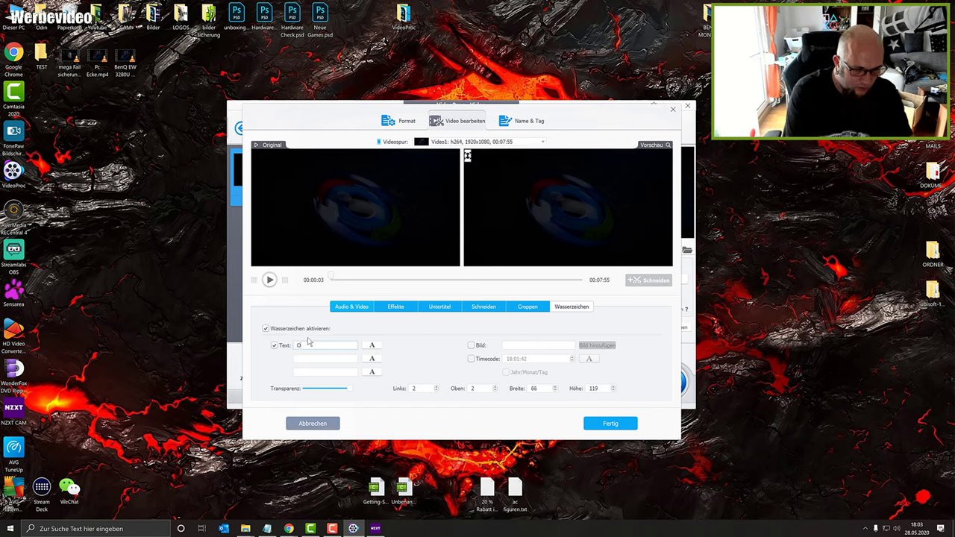
type("d")
key("BackSpace")
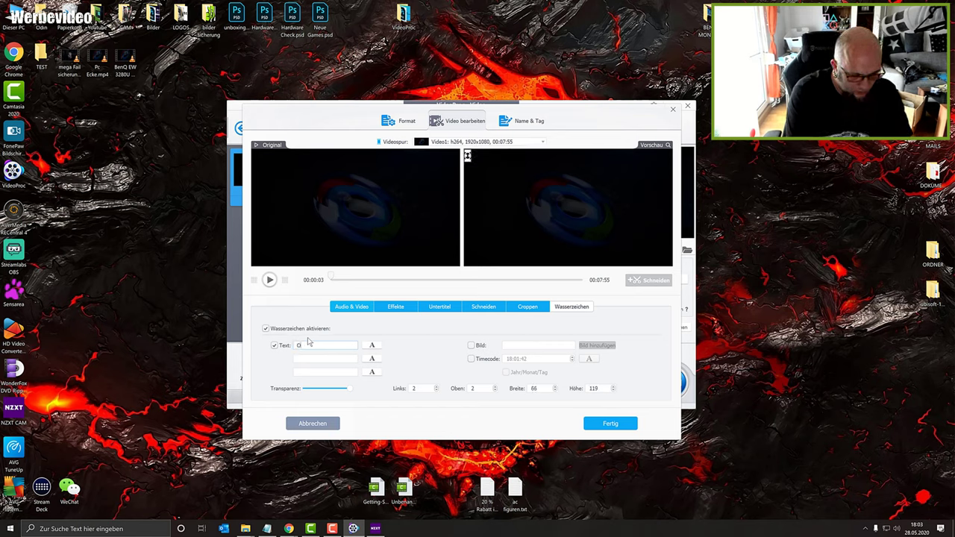
type("d")
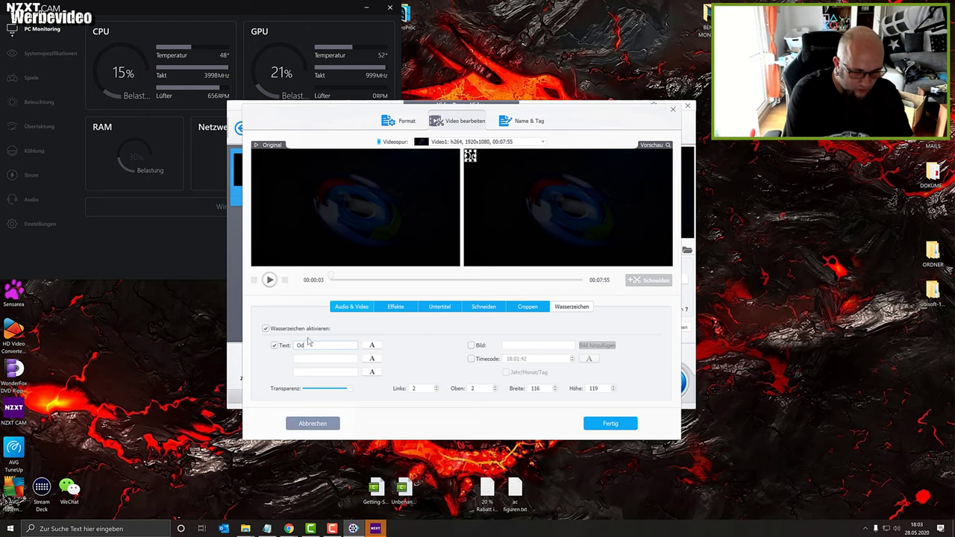
type("in")
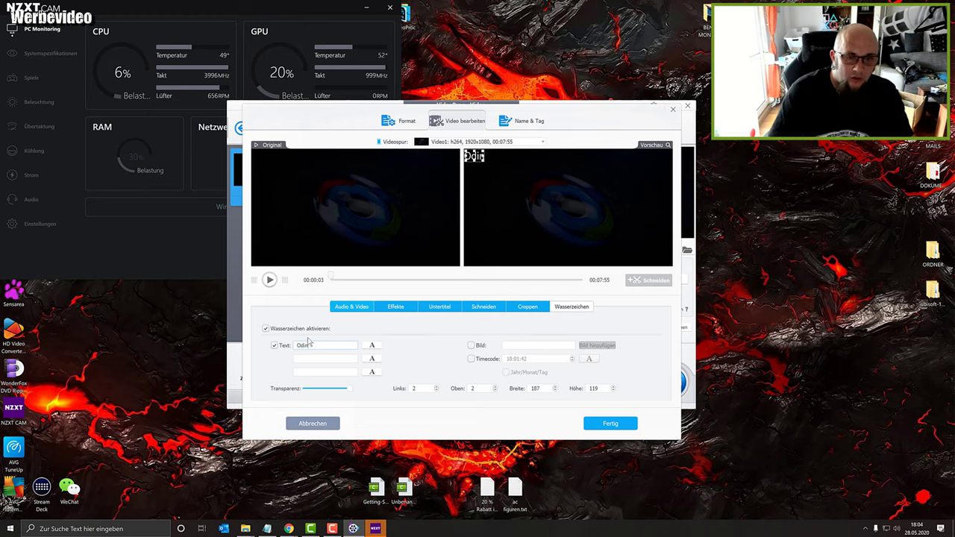
left_click(246, 5)
left_click(390, 7)
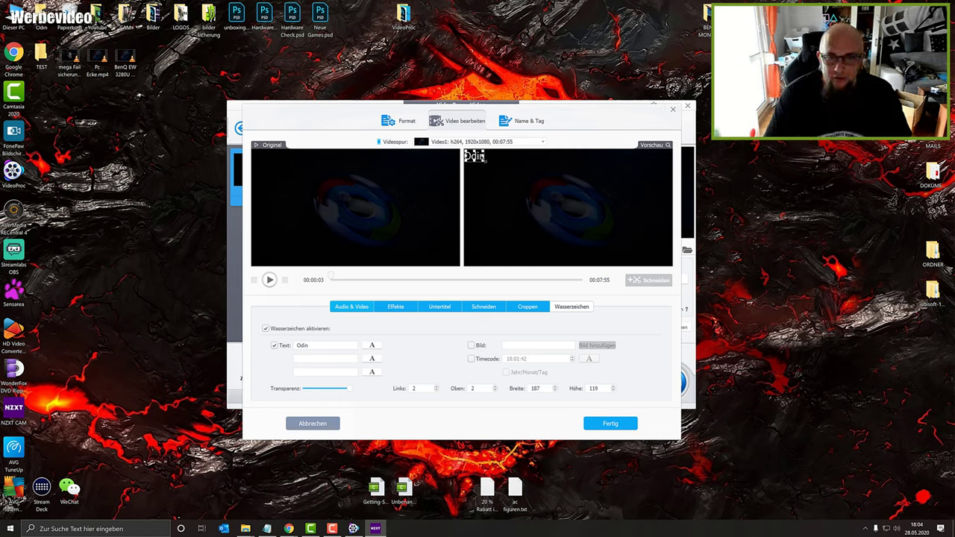
- Enlarge the "Odin" watermark to about 548 wide by 245 high and set its font to MS Gothic
left_click_drag(486, 161, 525, 175)
left_click_drag(525, 174, 523, 173)
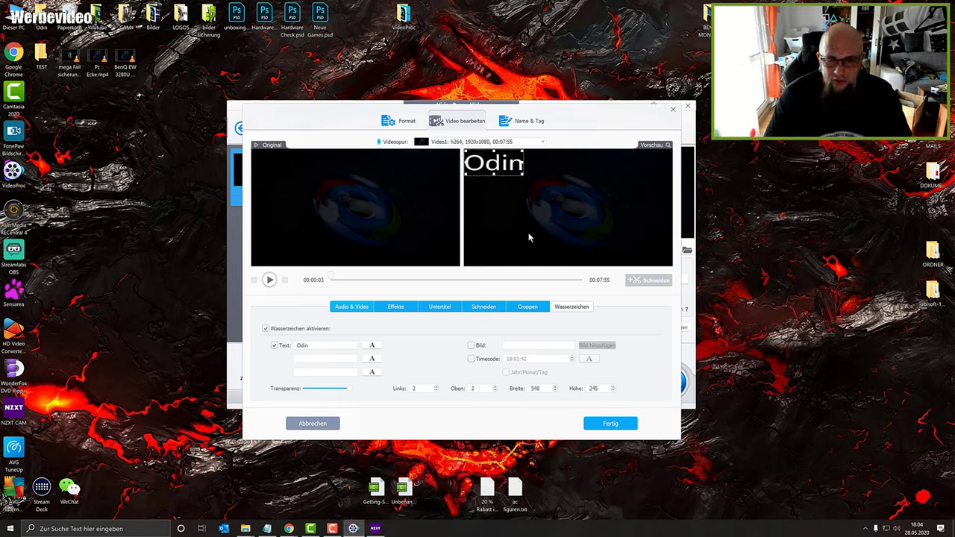
left_click(379, 346)
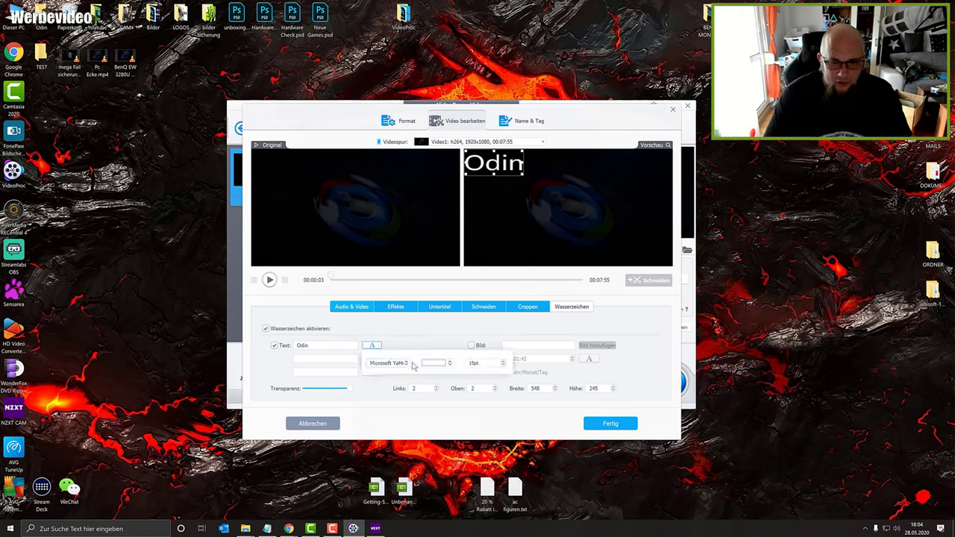
left_click(389, 364)
scroll(407, 429, "down", 5)
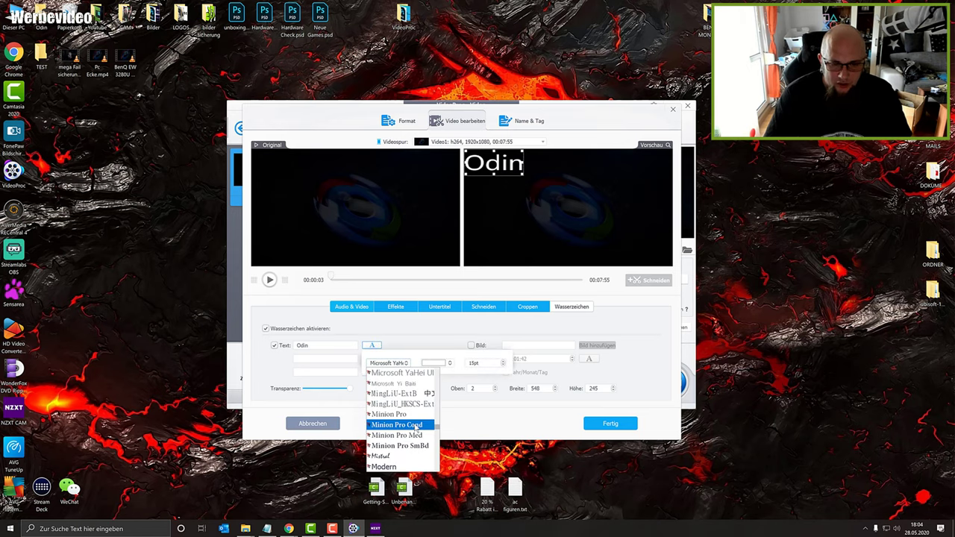
scroll(418, 427, "down", 1)
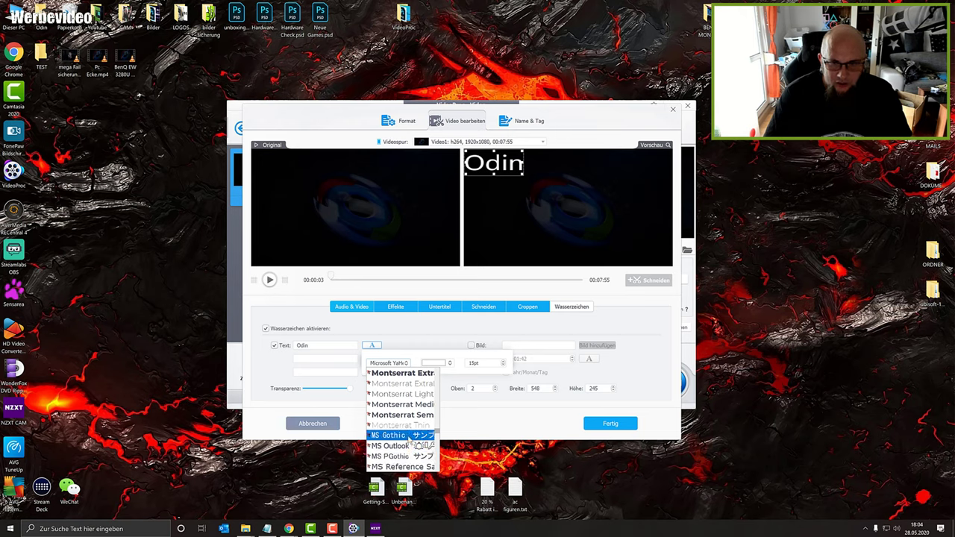
left_click(406, 433)
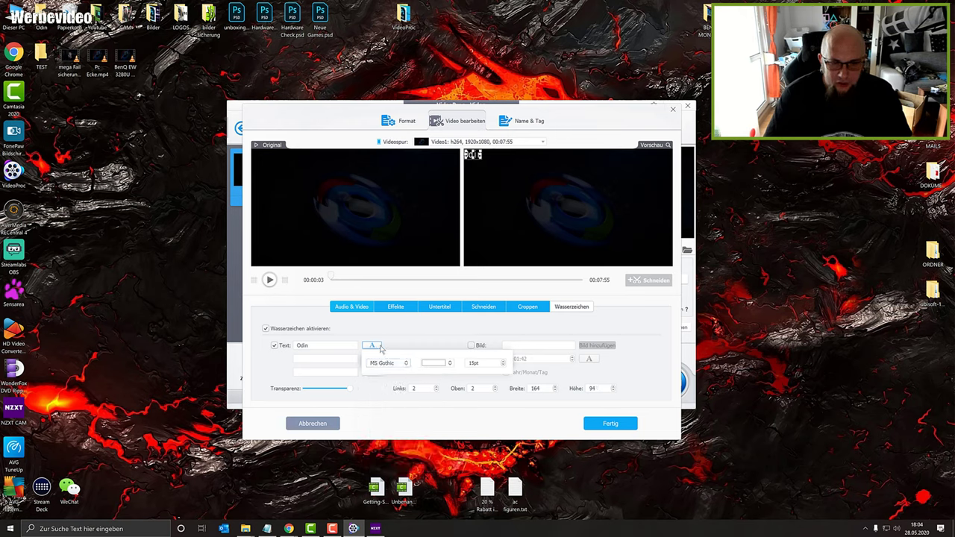
- Set the font of the "Odin" watermark to the bold Montserrat Extra variant
left_click(375, 347)
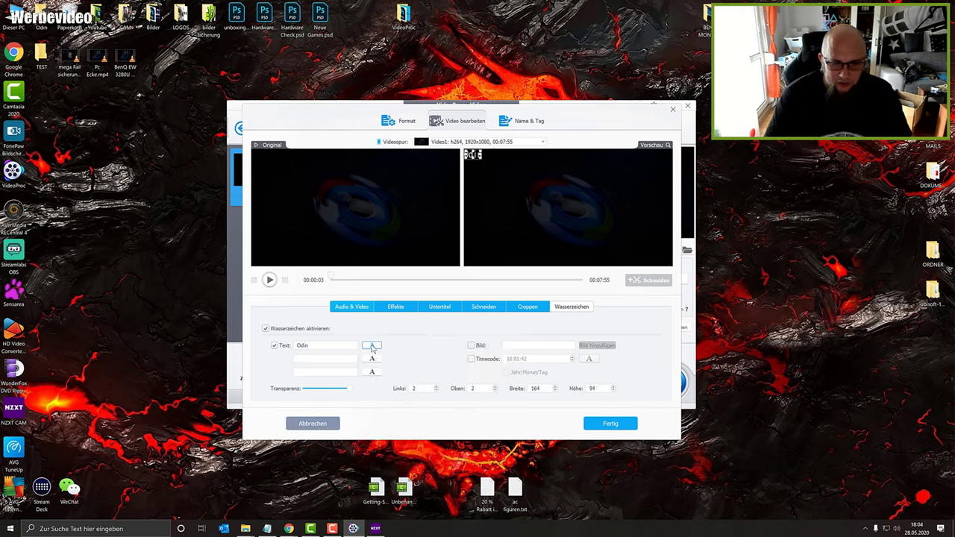
left_click(373, 347)
left_click(388, 364)
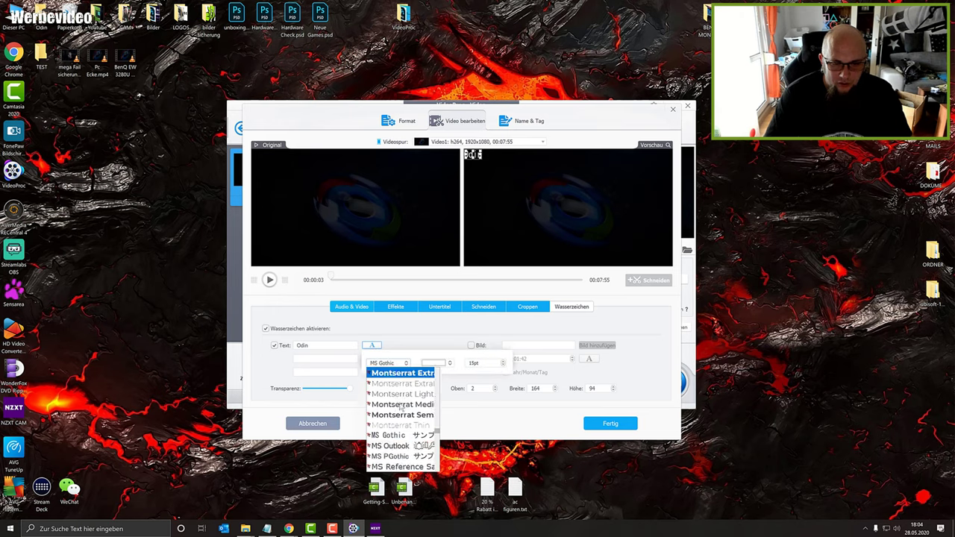
left_click(406, 374)
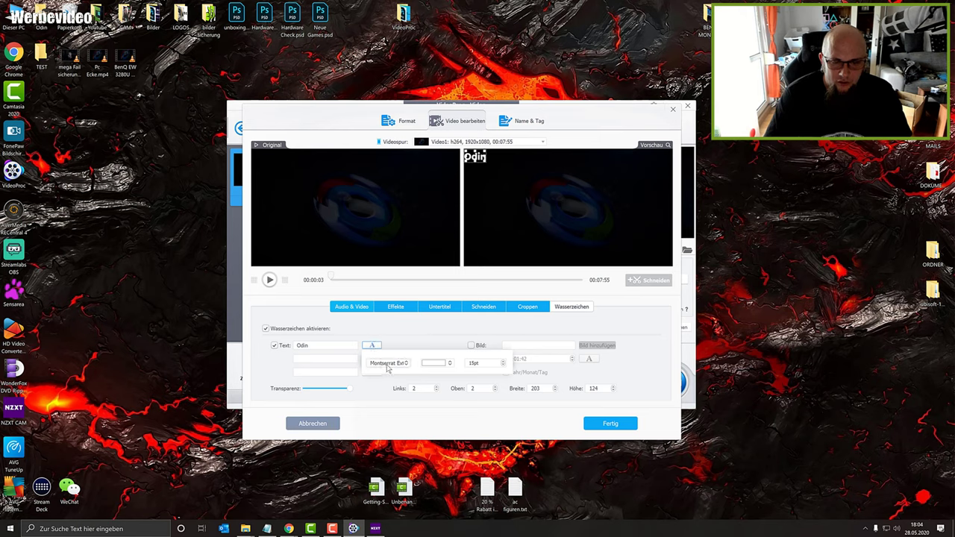
- Set the font of the "Odin" watermark to Oswald SemiBold, then enlarge and centre it at about 473 wide by 319 high
left_click(388, 368)
scroll(394, 457, "down", 10)
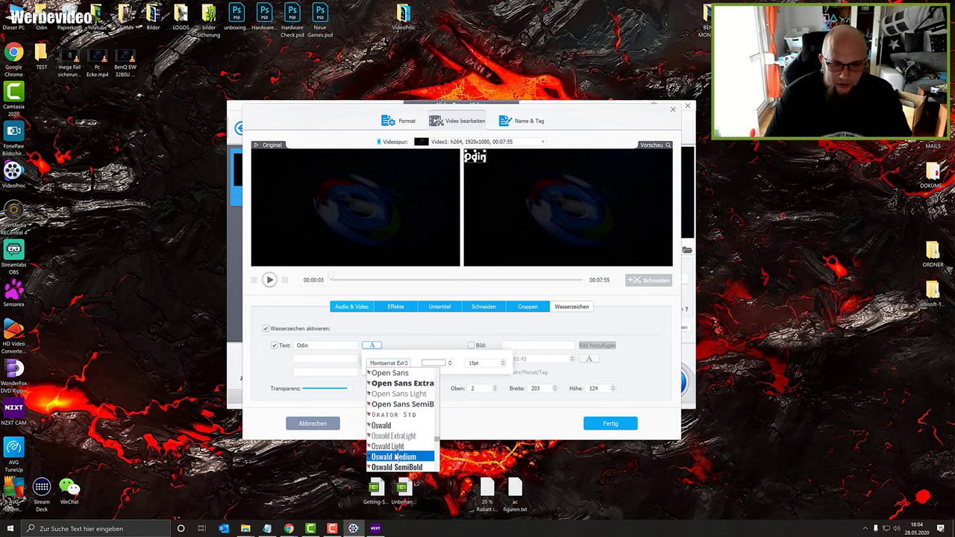
scroll(395, 448, "down", 3)
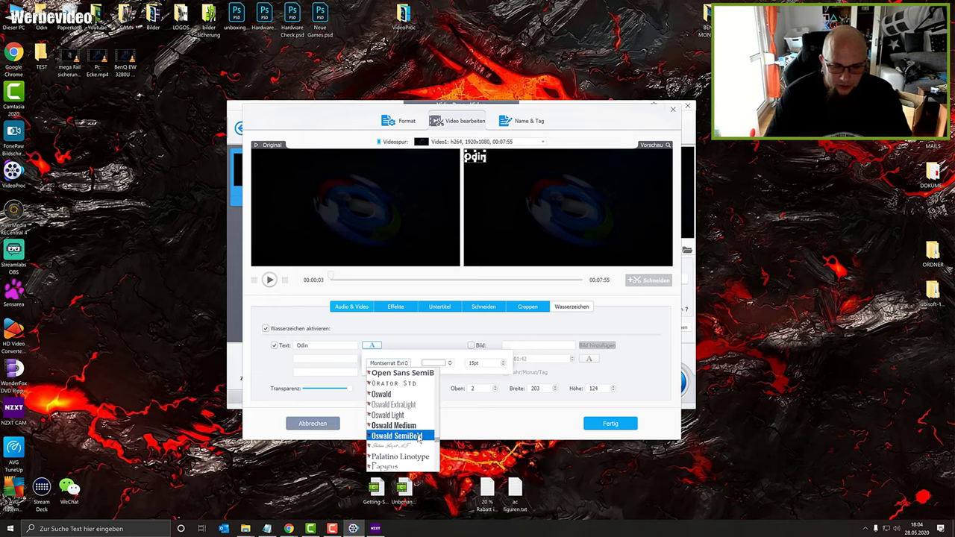
left_click(418, 436)
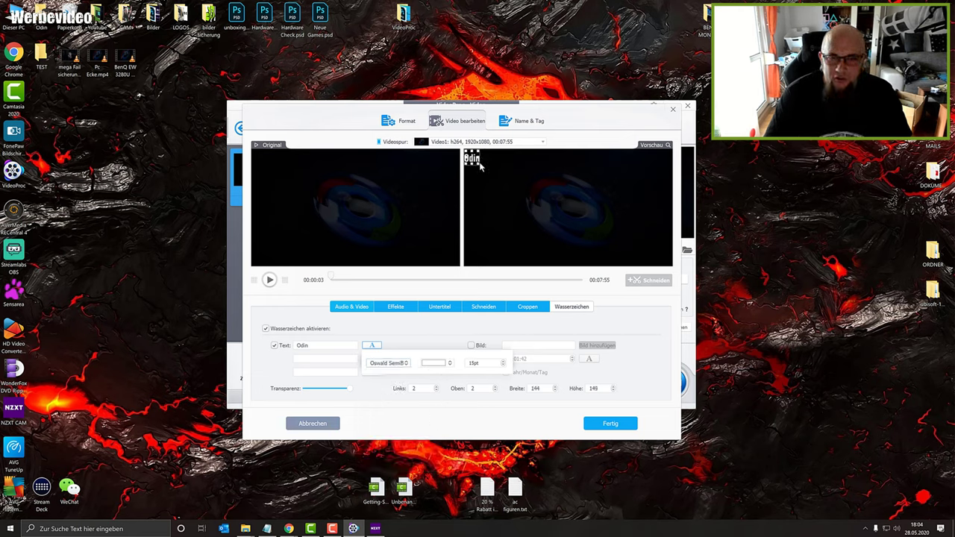
left_click_drag(479, 165, 564, 206)
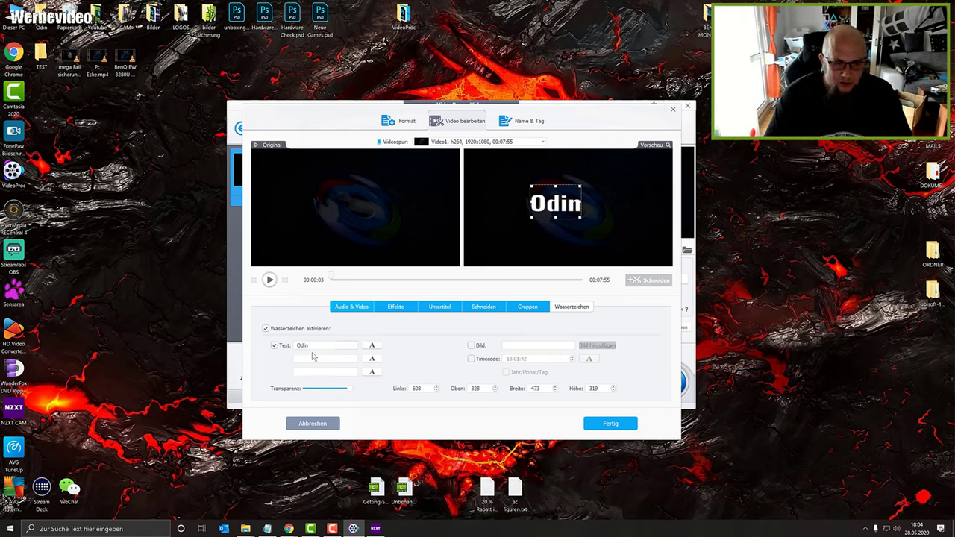
- Set the "Odin" watermark's font size to 100pt, move it to about 489 from the left and 0 from the top, and apply
left_click(375, 347)
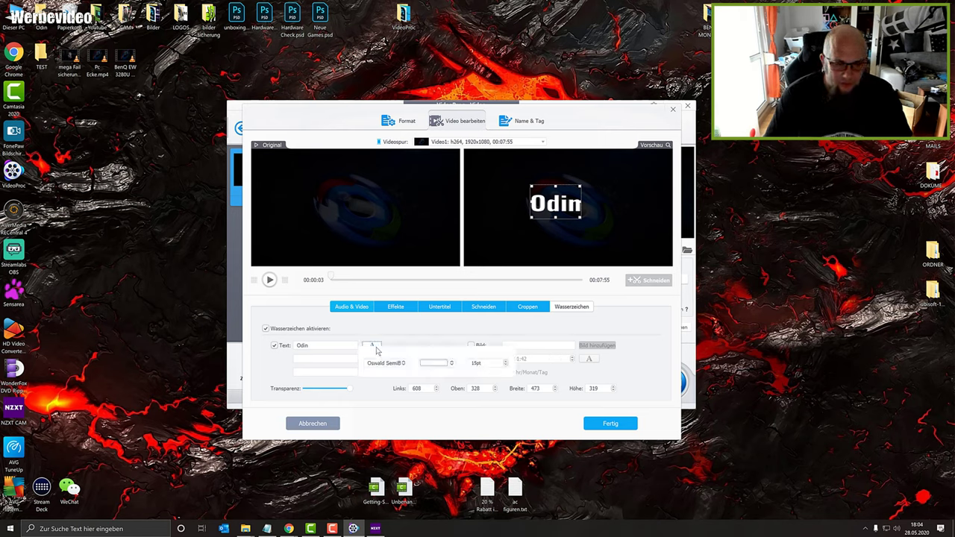
left_click(403, 366)
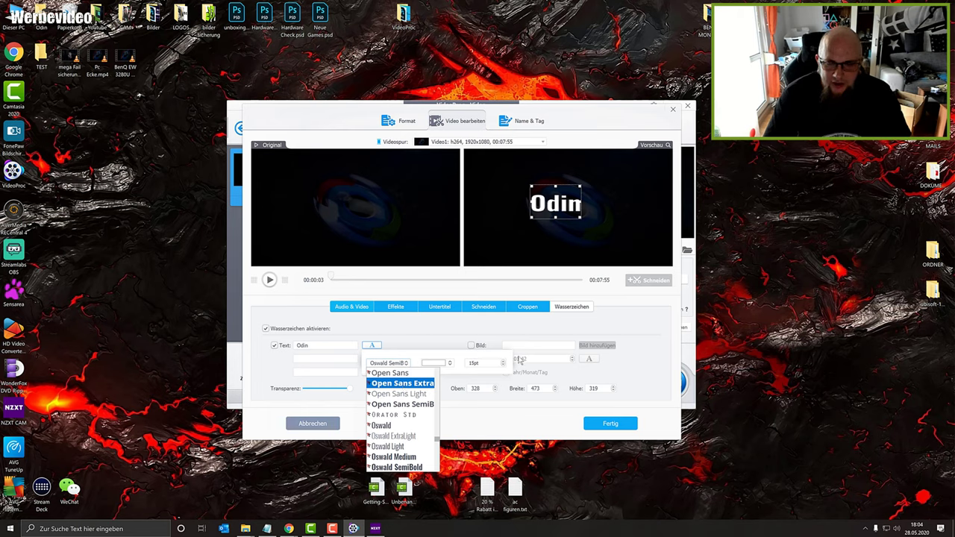
left_click(485, 364)
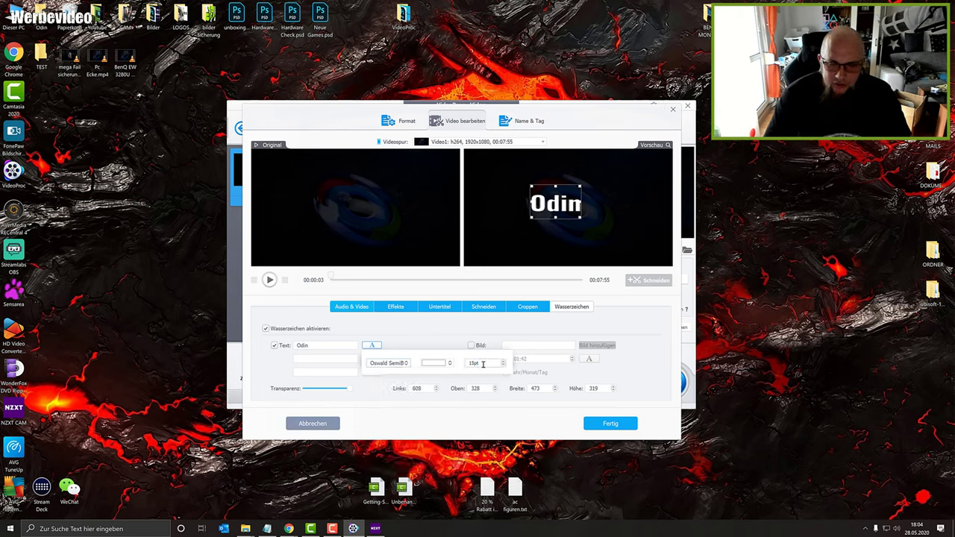
scroll(504, 363, "down", 5)
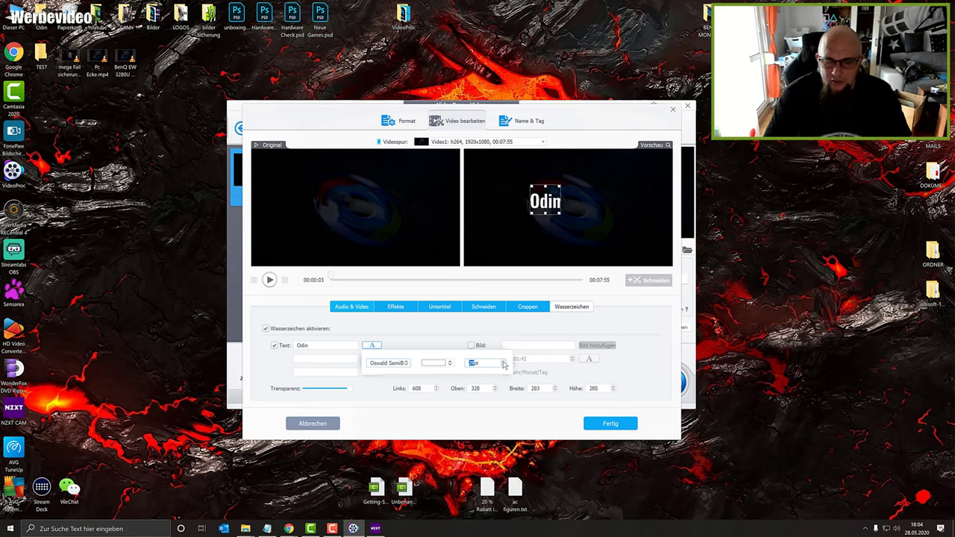
scroll(503, 364, "up", 8)
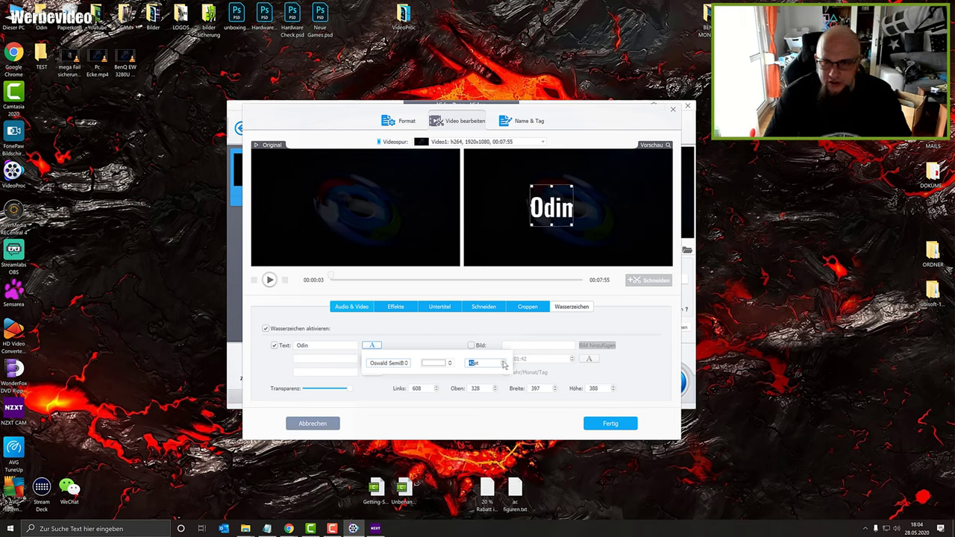
scroll(504, 364, "up", 8)
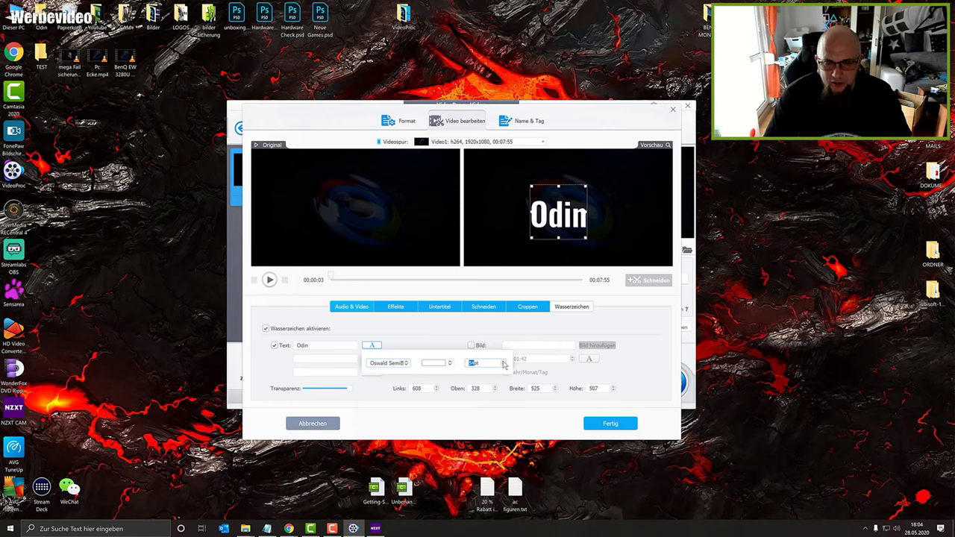
scroll(503, 363, "up", 8)
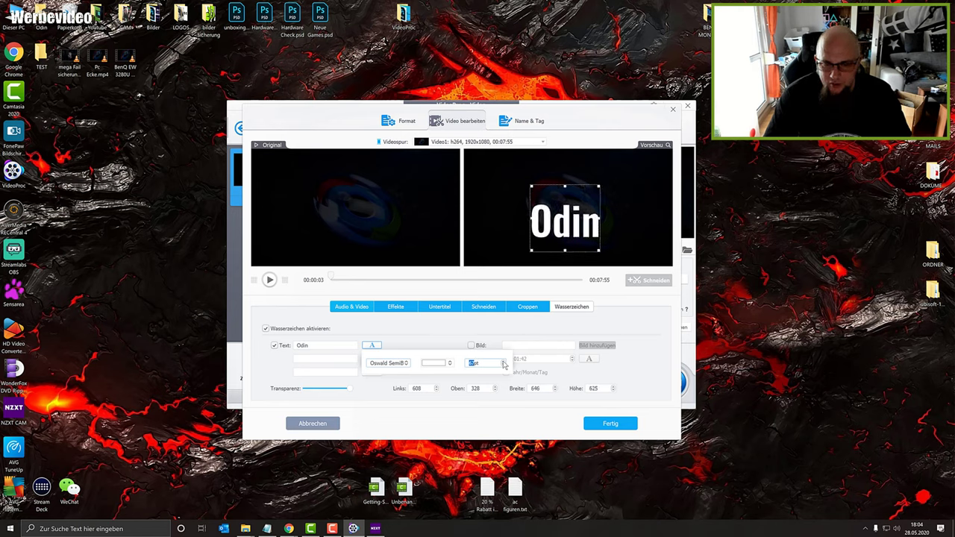
scroll(504, 364, "up", 8)
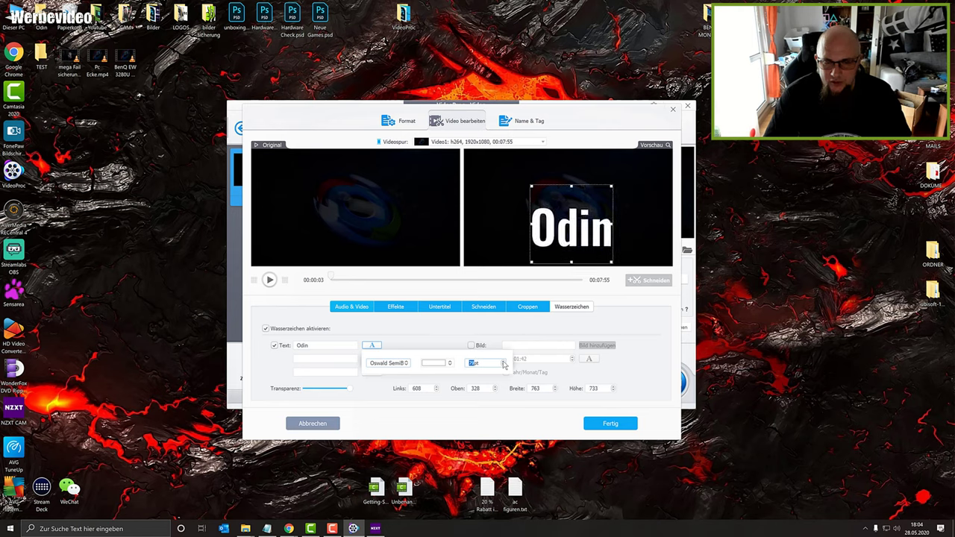
scroll(503, 364, "up", 4)
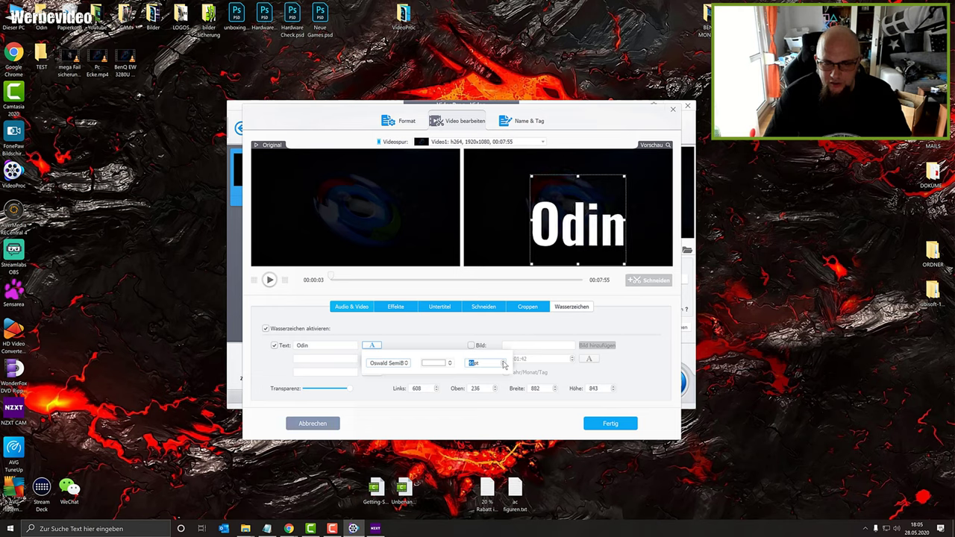
scroll(503, 364, "up", 3)
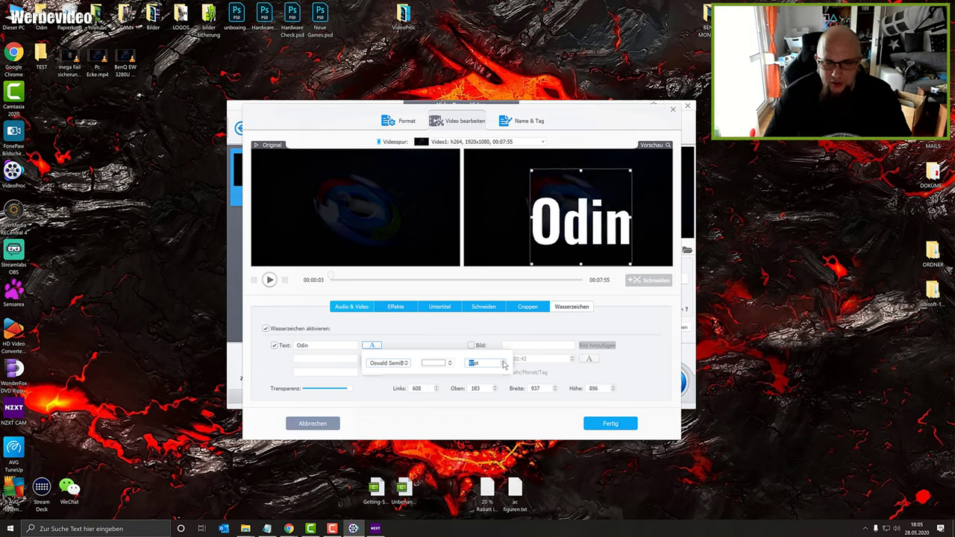
scroll(504, 364, "up", 1)
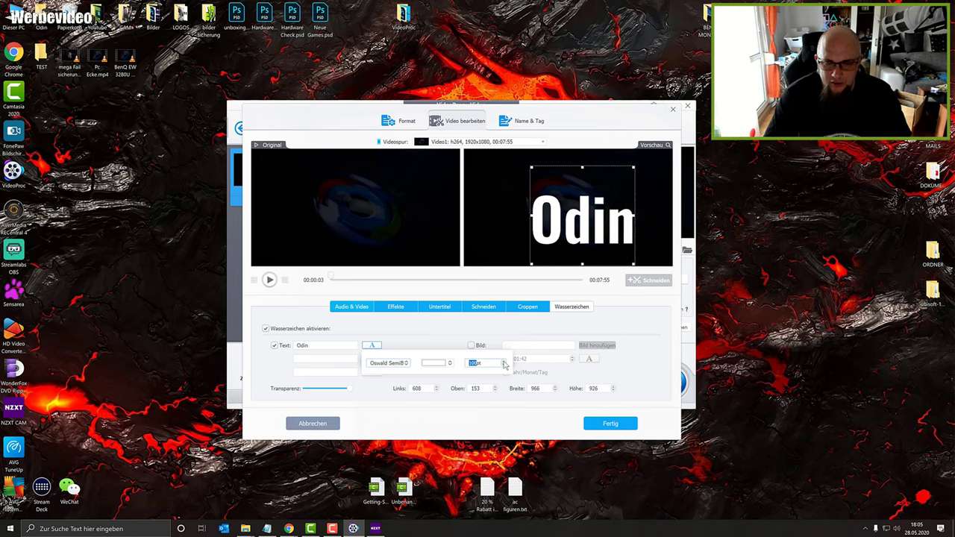
left_click_drag(597, 217, 586, 200)
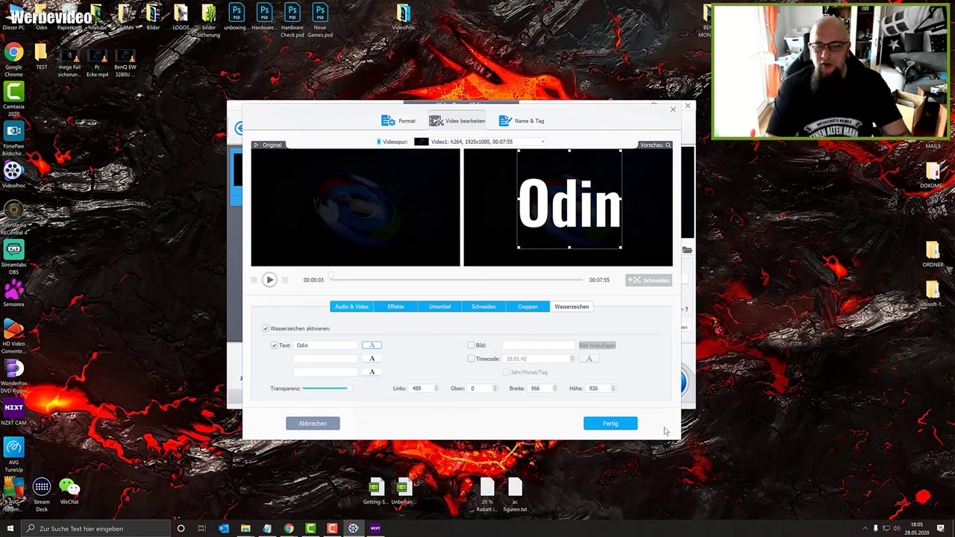
left_click(609, 429)
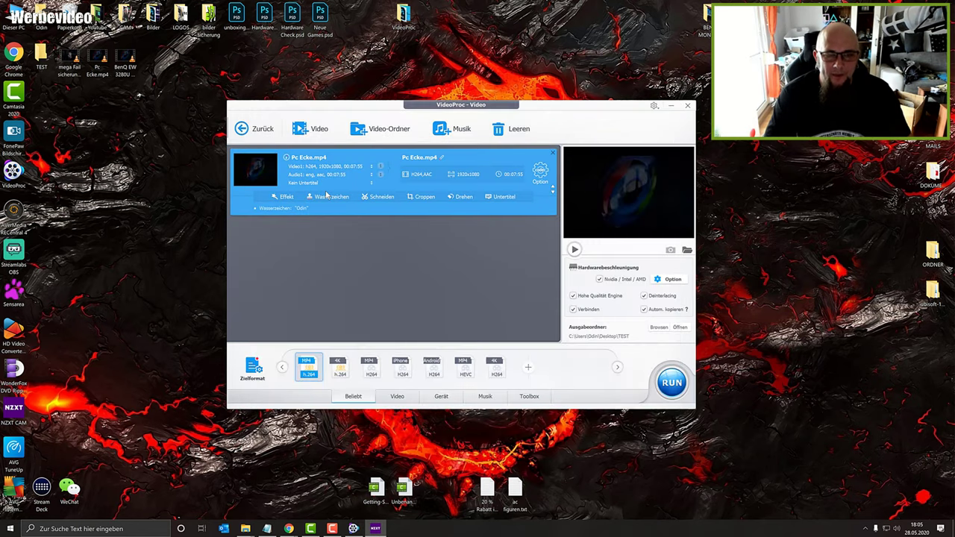
- Open the cutting settings for Pc Ecke.mp4 and briefly play the video preview
left_click(381, 198)
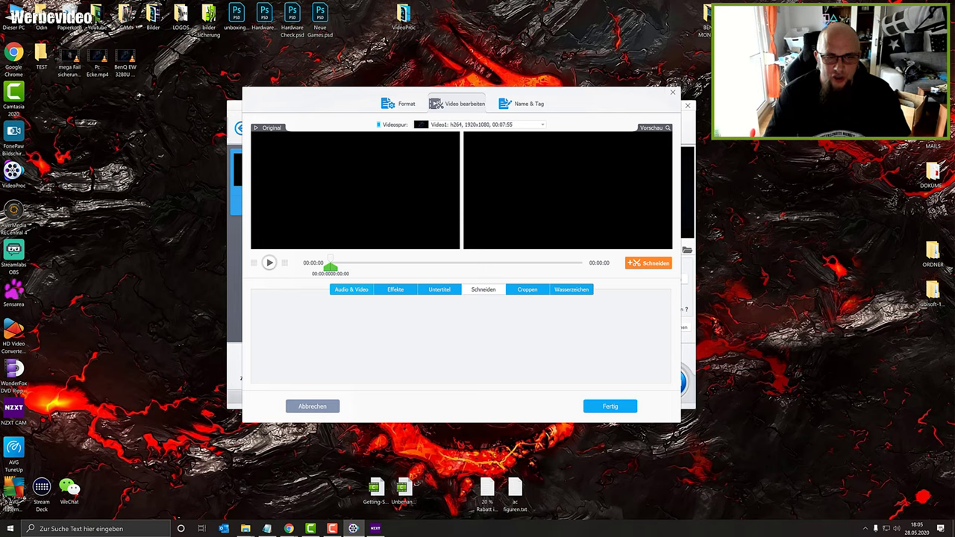
left_click(270, 264)
left_click(270, 263)
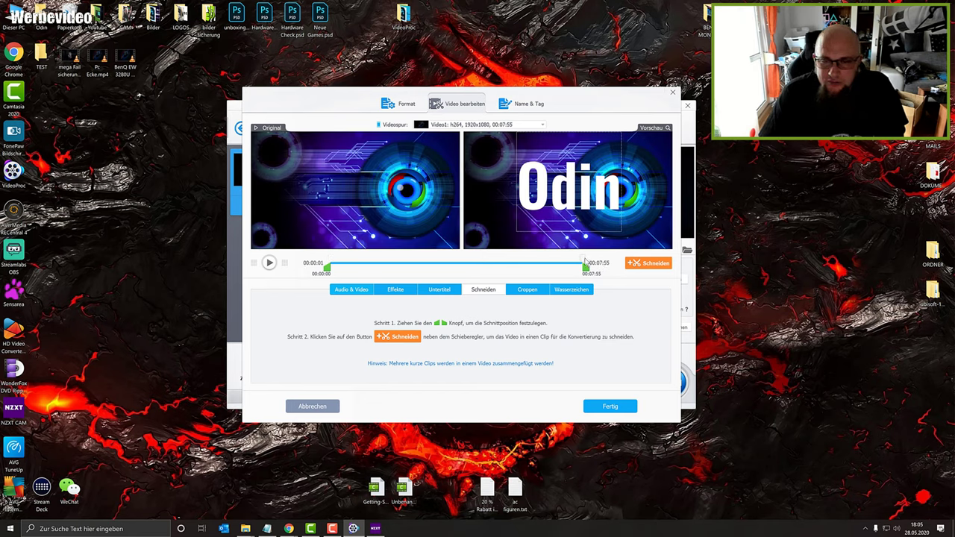
- Check the detail properties of the Pc Ecke.mp4 file on the desktop and close them
right_click(97, 77)
left_click(119, 301)
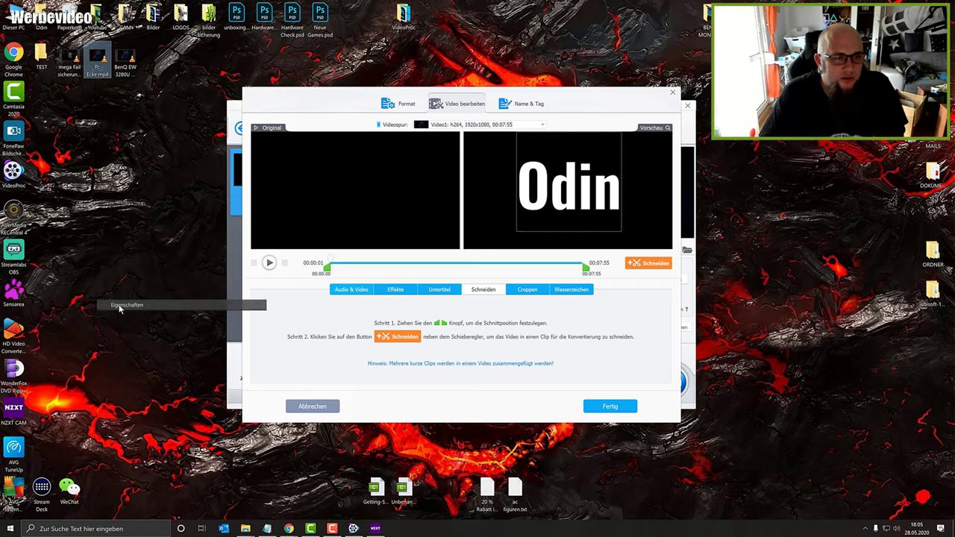
left_click(166, 95)
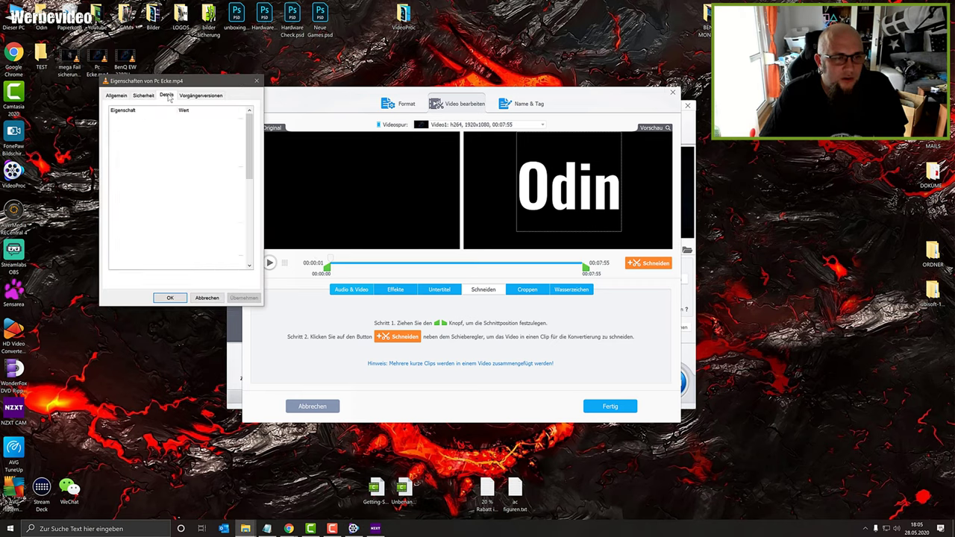
left_click(257, 82)
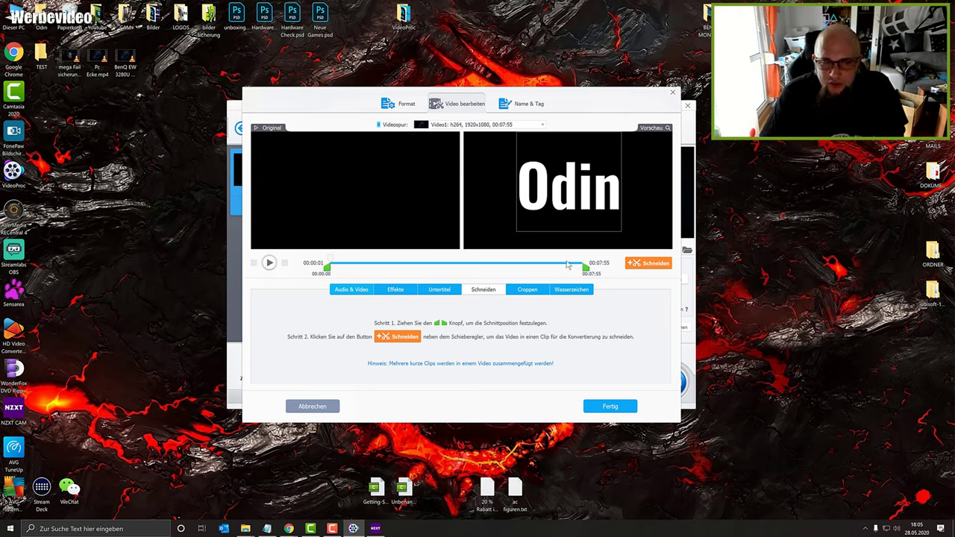
- Preview several points of the video and cut a first clip from 00:00:00 to 00:01:00
left_click(464, 265)
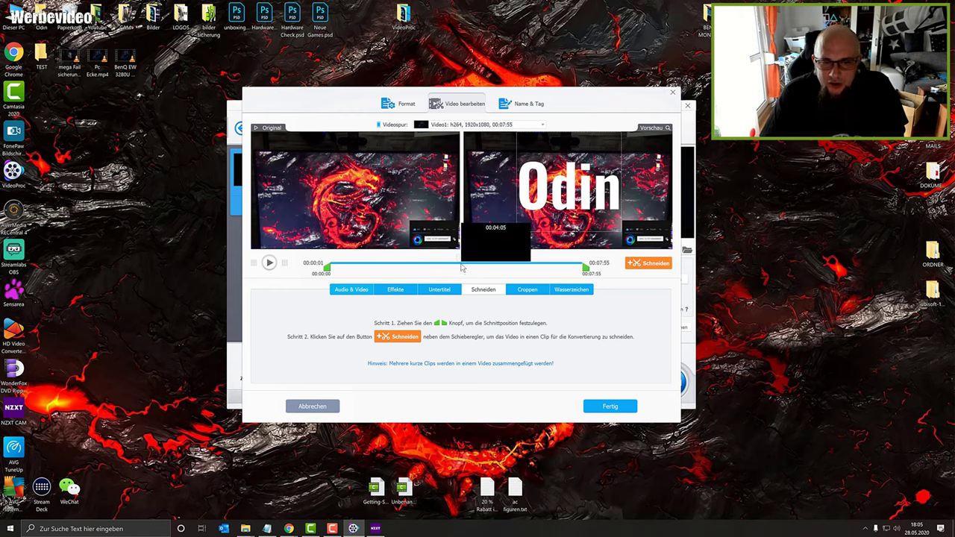
left_click(507, 264)
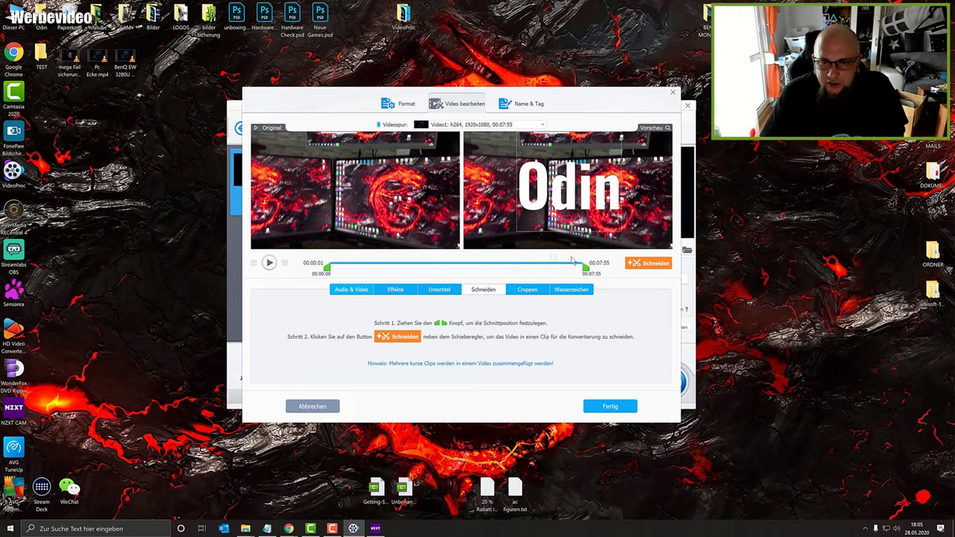
left_click(321, 265)
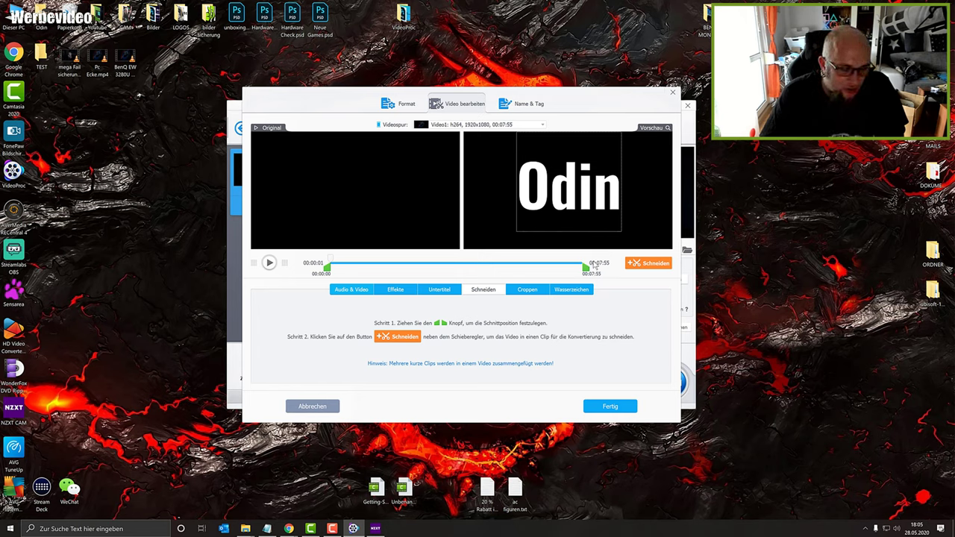
left_click_drag(586, 270, 366, 287)
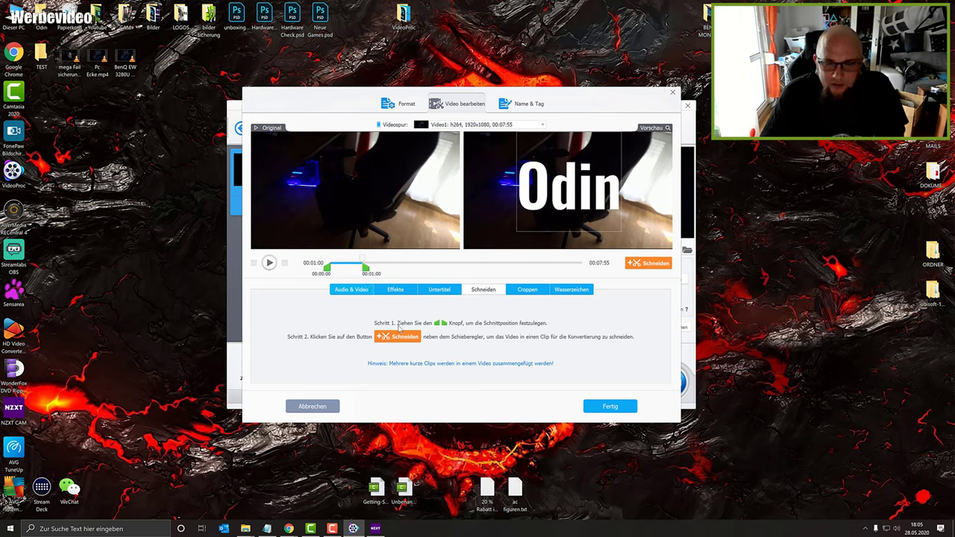
left_click(636, 265)
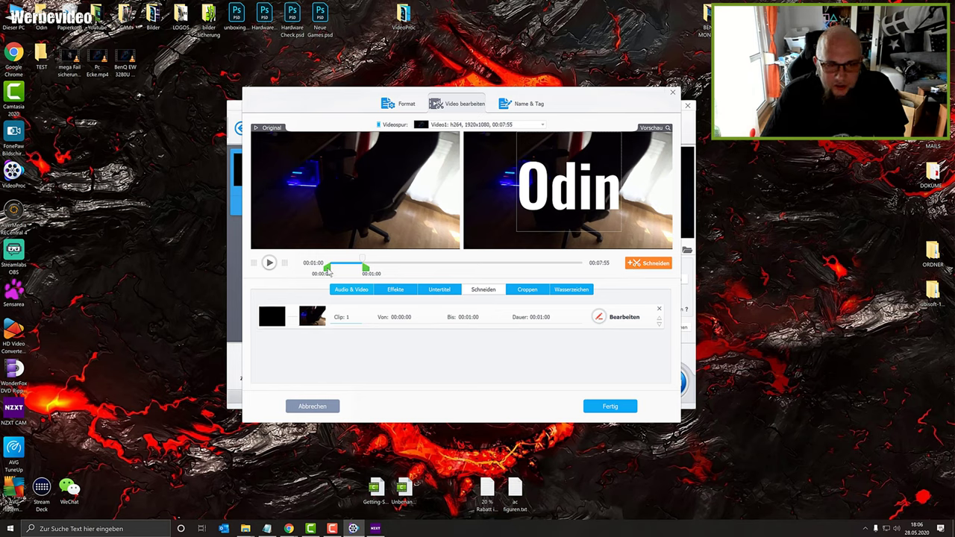
- Cut two more clips, from 00:01:00 to 00:04:01 and from 00:04:01 to 00:07:55, and apply the cuts
left_click_drag(329, 273, 462, 285)
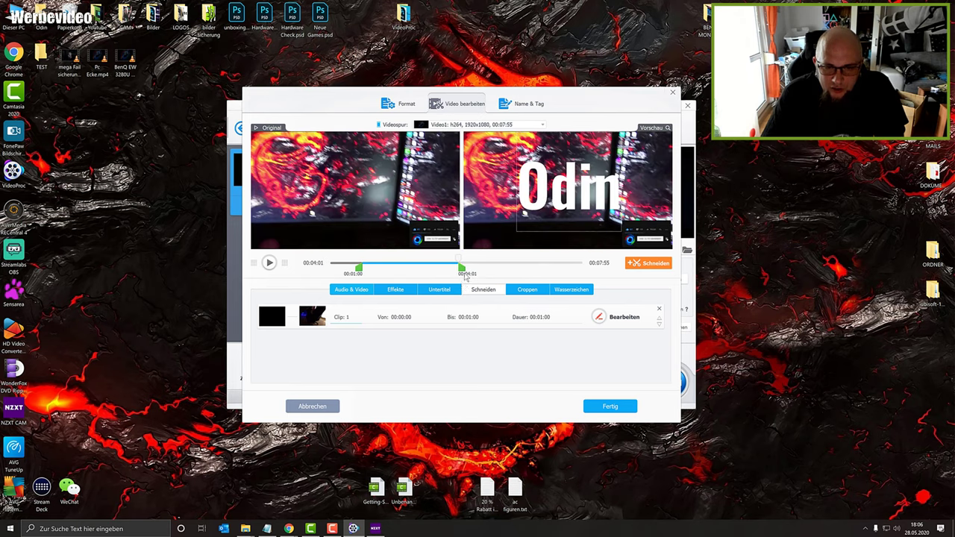
left_click(664, 266)
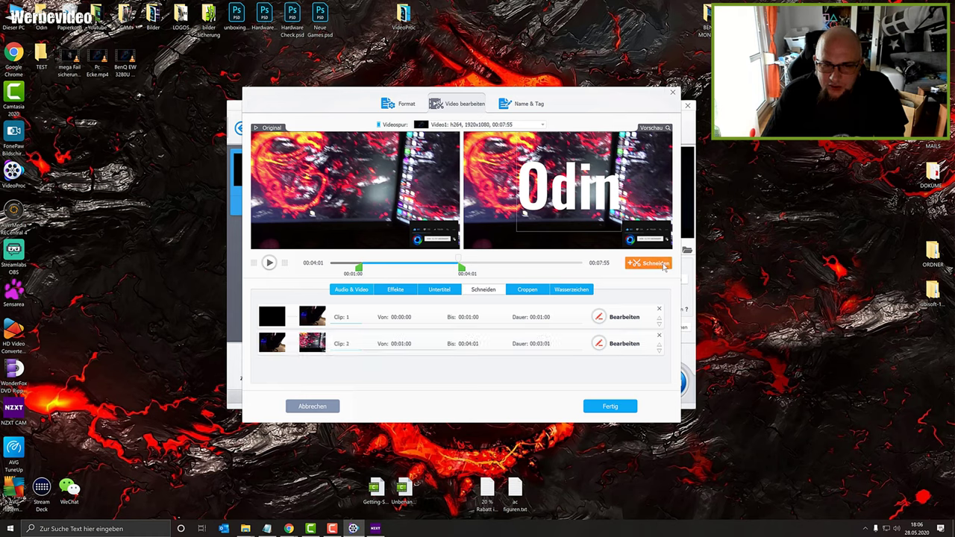
left_click(359, 270)
left_click_drag(421, 279, 586, 268)
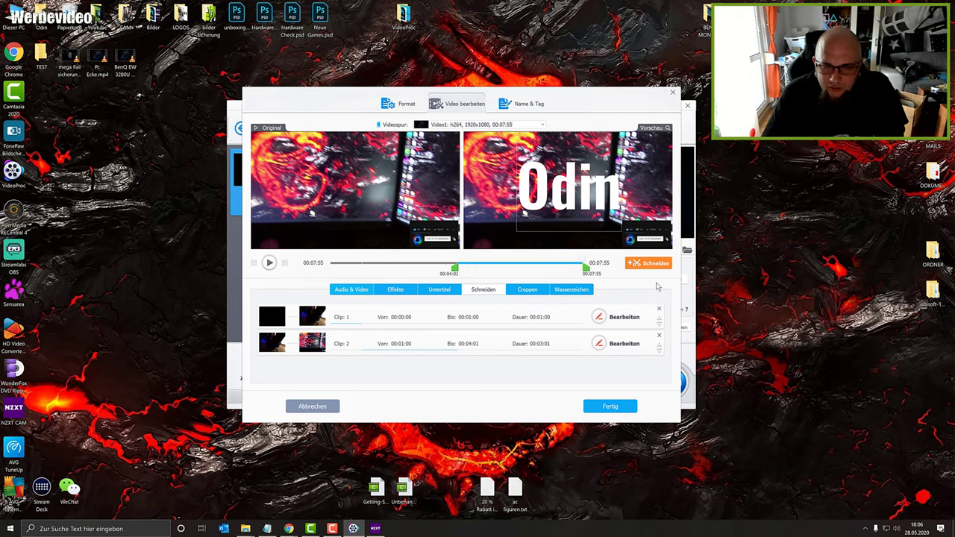
left_click(657, 266)
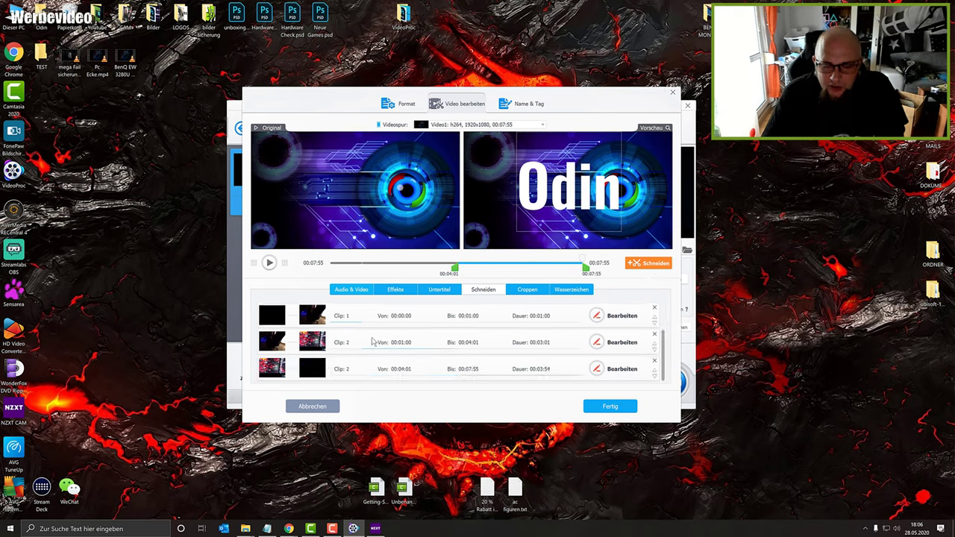
scroll(458, 361, "up", 1)
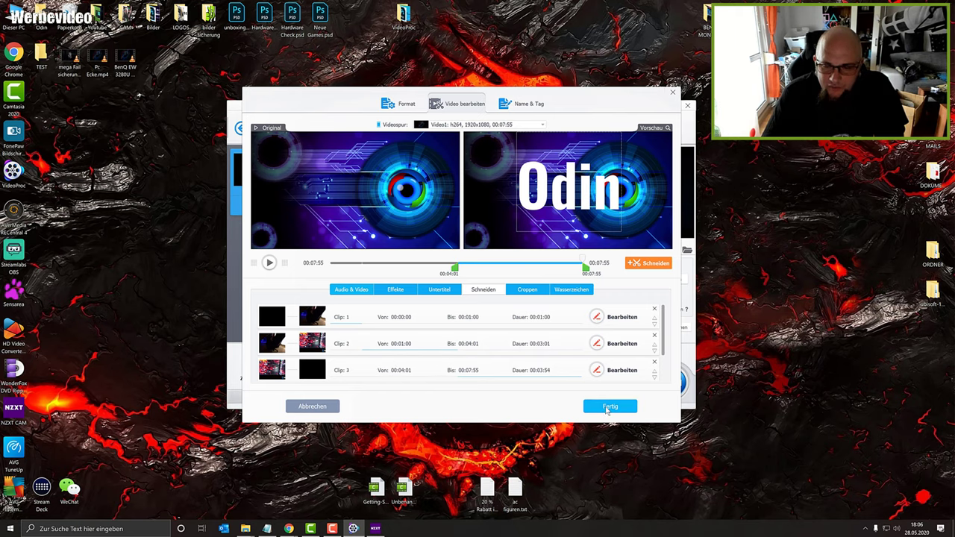
left_click(608, 408)
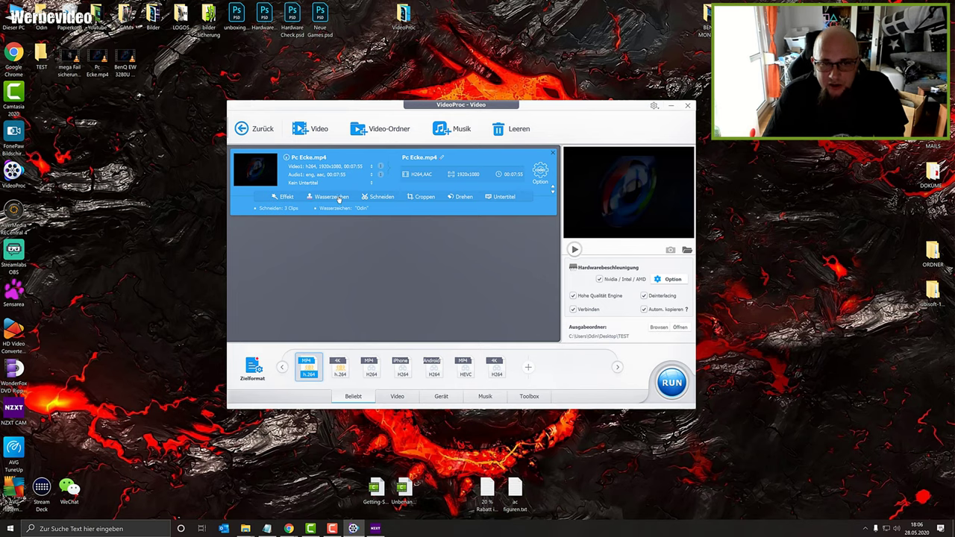
- Try enabling cropping for the Pc Ecke.mp4 clip with the preview paused, and discard the crop edit
left_click(424, 197)
left_click(270, 262)
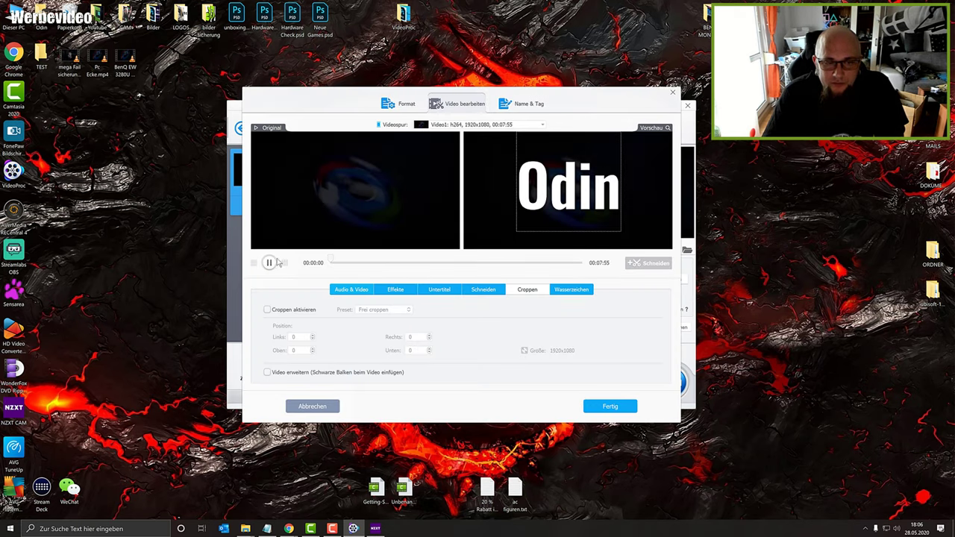
left_click(269, 262)
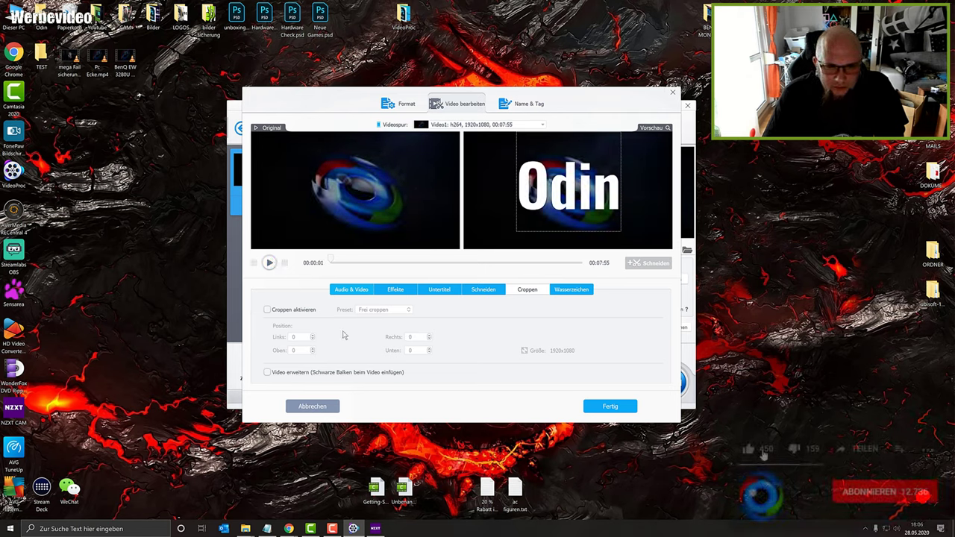
left_click(270, 313)
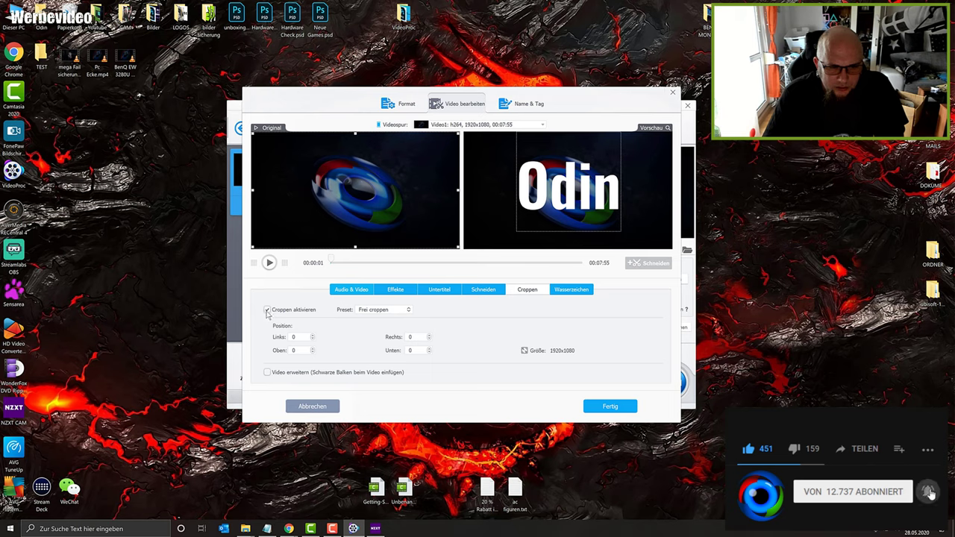
left_click(267, 310)
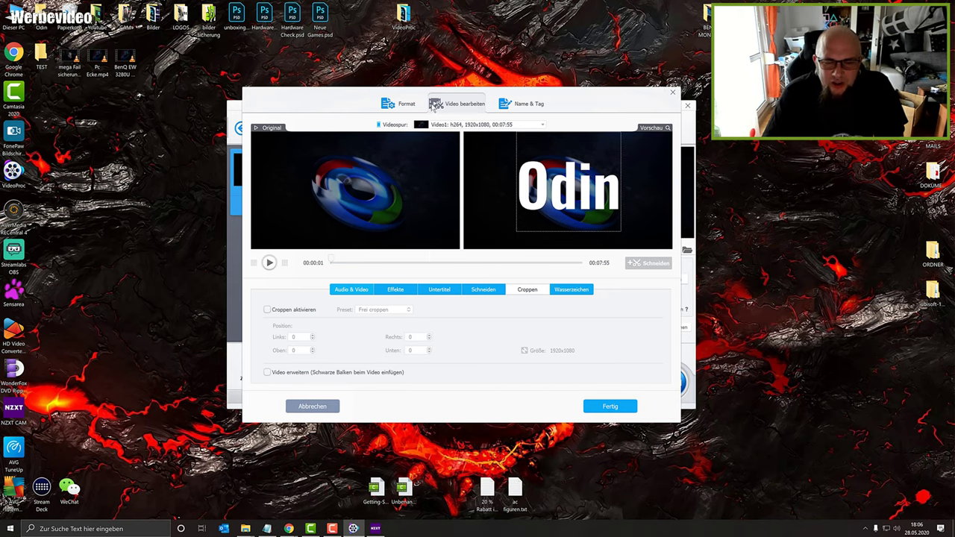
left_click(306, 408)
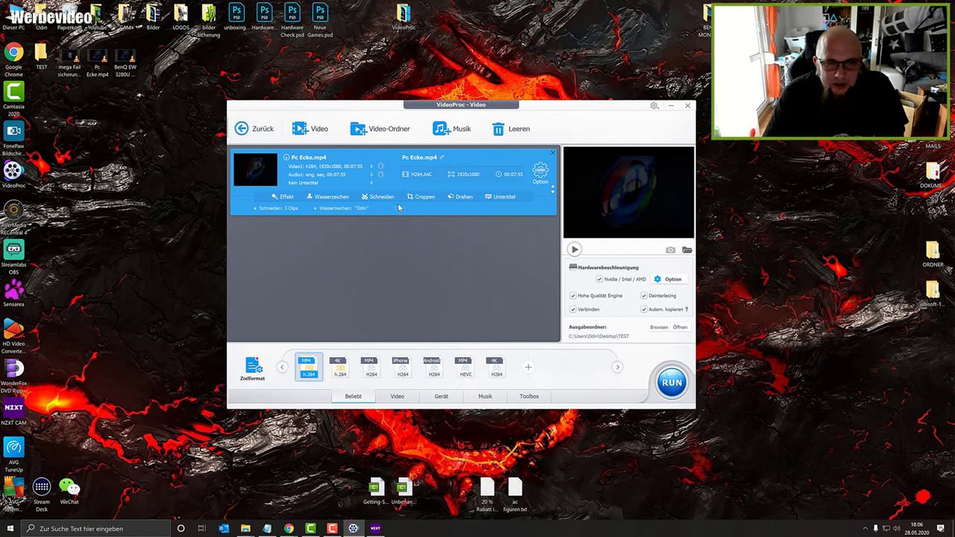
- Open the rotation settings for Pc Ecke.mp4 and lower the audio volume to 25%
left_click(463, 198)
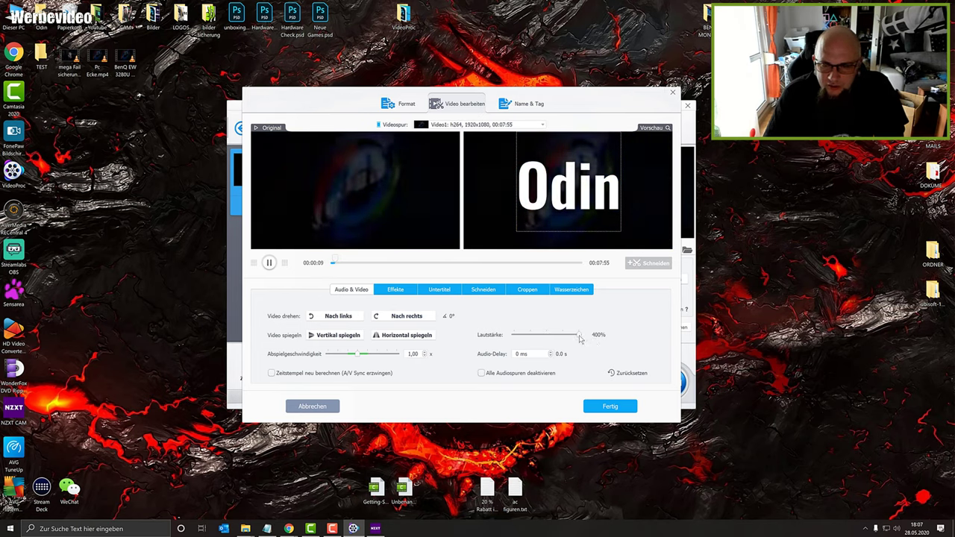
left_click_drag(580, 335, 514, 337)
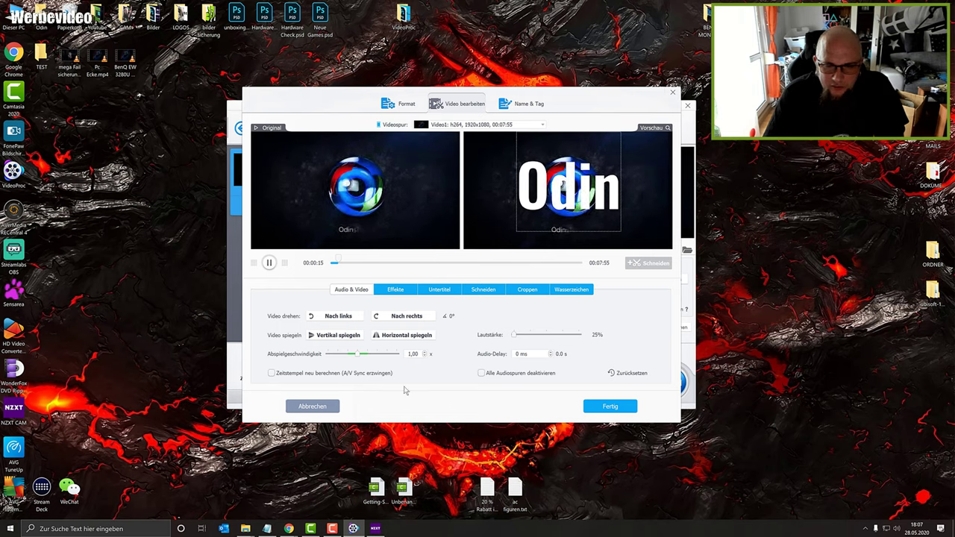
- Try rotating the video clockwise in 90° increments through a full turn
left_click(406, 317)
left_click(420, 320)
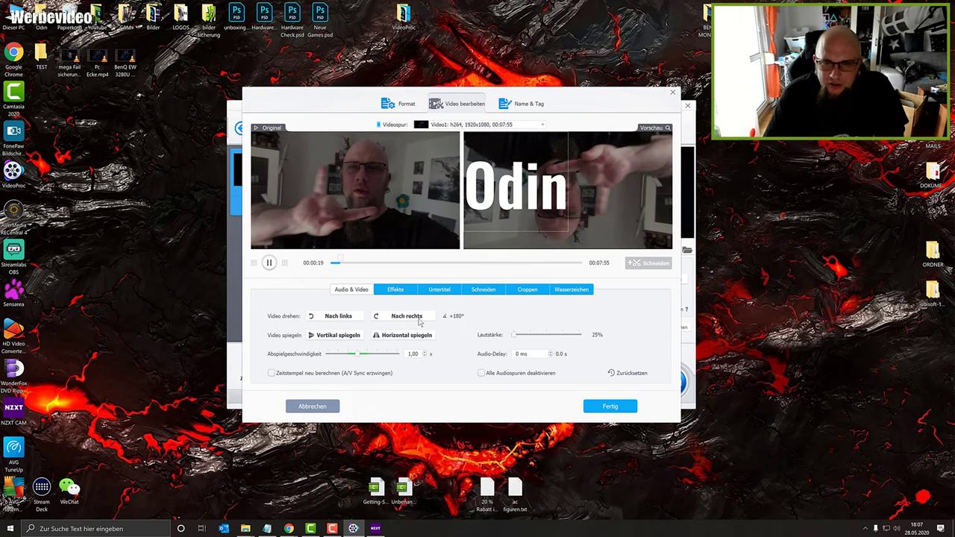
left_click(419, 320)
left_click(419, 320)
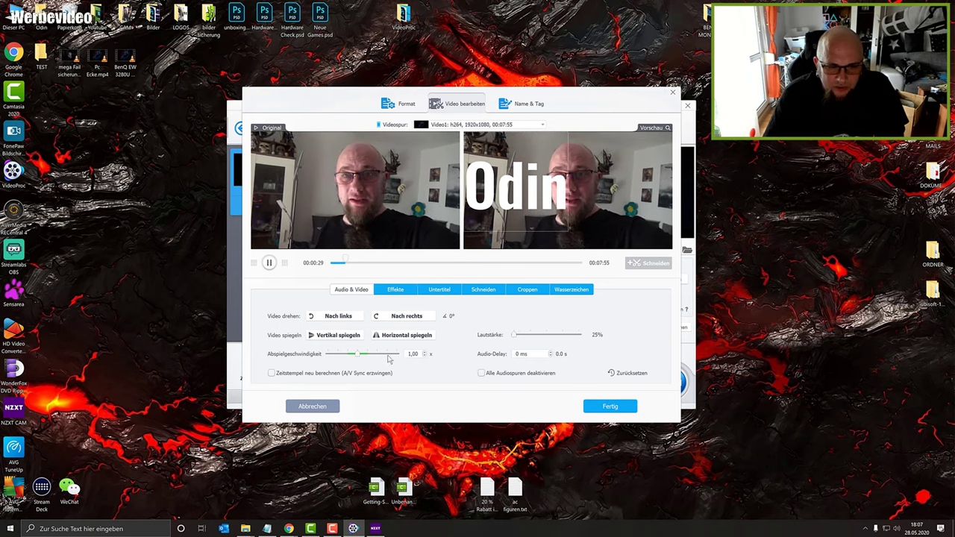
- Rotate the video 180° clockwise and apply the edit to Pc Ecke.mp4
left_click(407, 317)
left_click(407, 317)
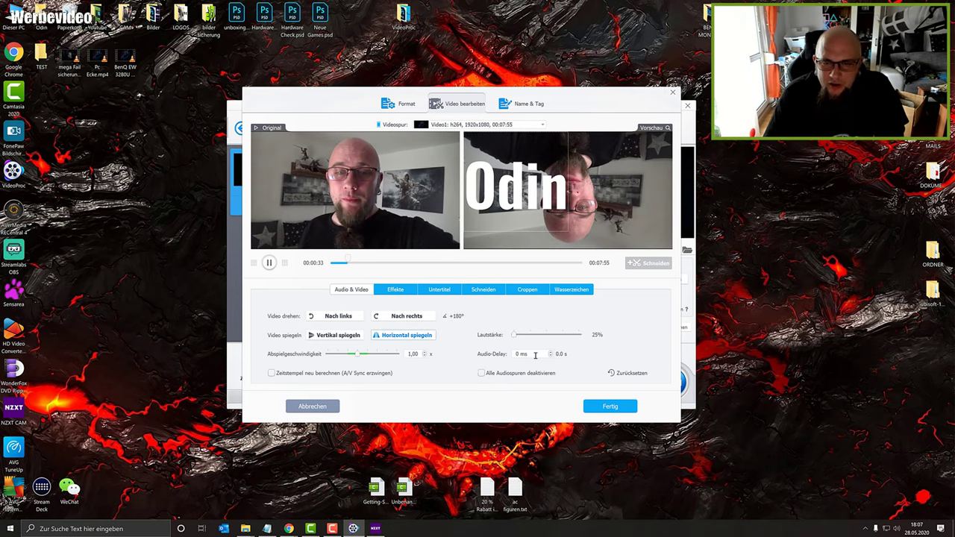
left_click(610, 407)
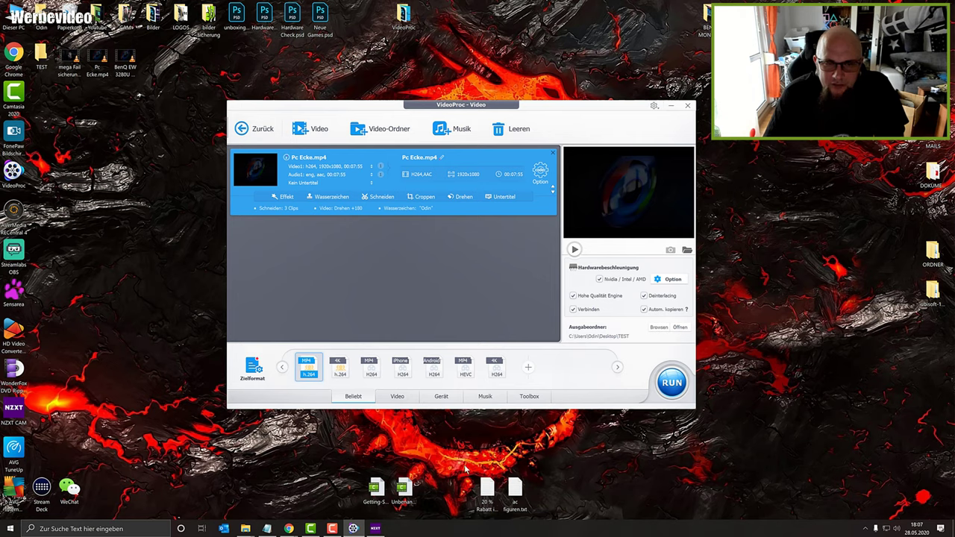
- View the subtitle options and the list of cut clips for Pc Ecke.mp4, and close the editor
left_click(505, 197)
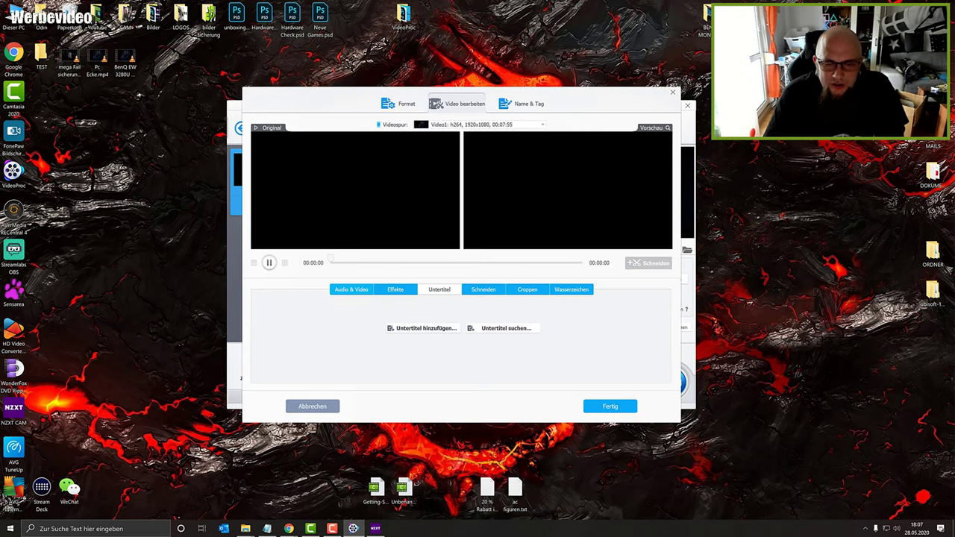
left_click(483, 290)
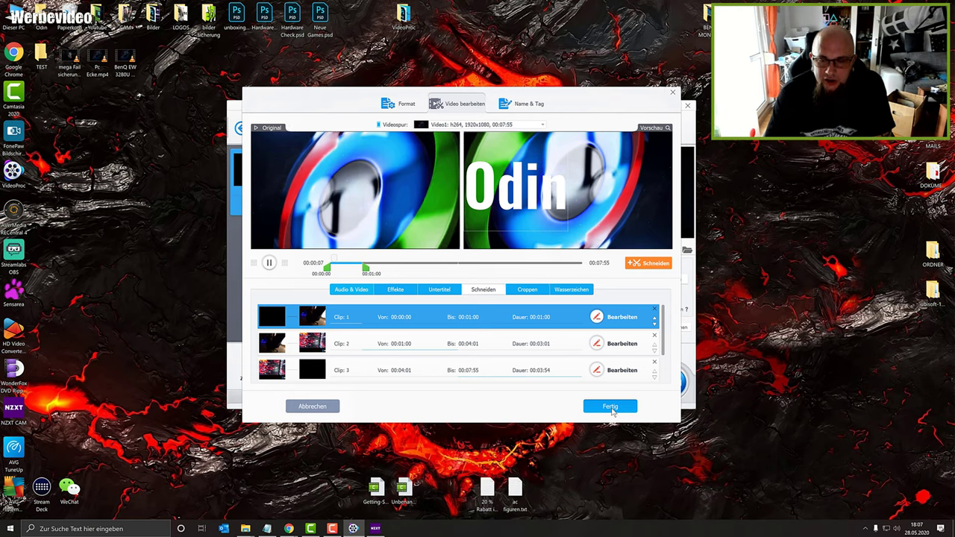
left_click(613, 407)
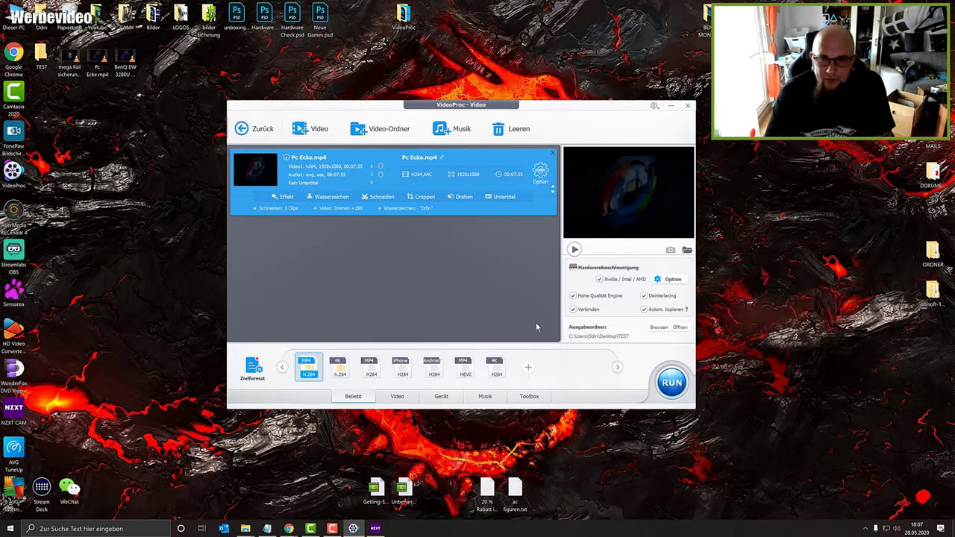
- Open the file picker for adding a subtitle file to the video, and cancel the selection
left_click(503, 197)
left_click(424, 328)
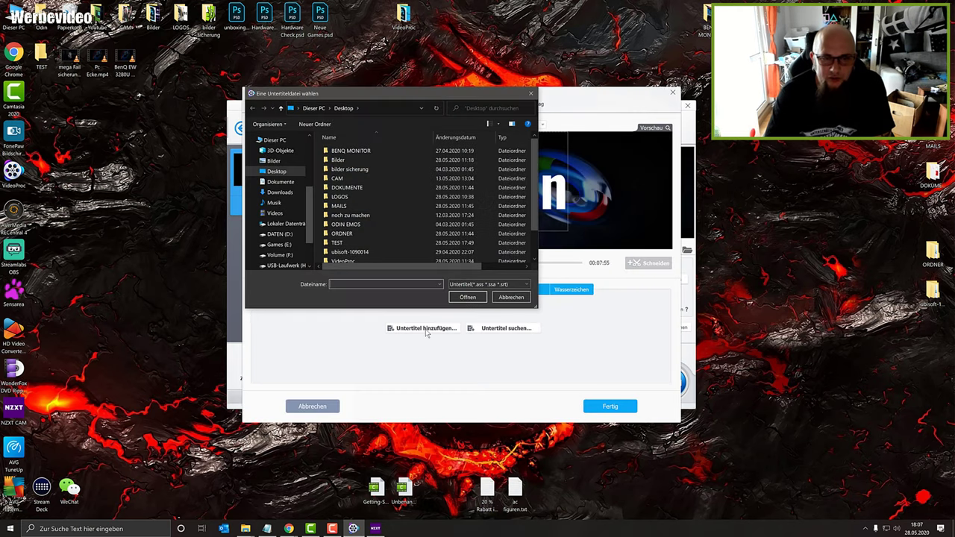
left_click(511, 298)
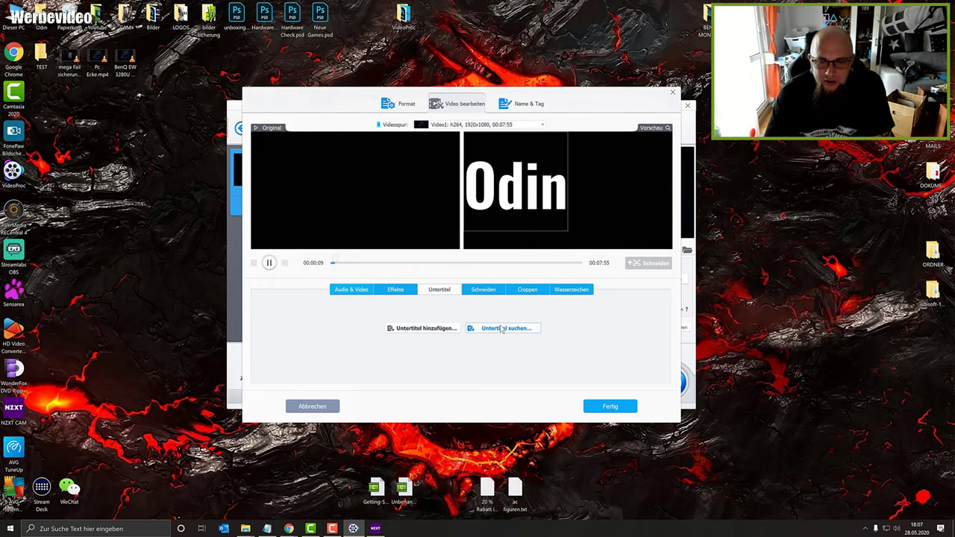
- Search for English film subtitles matching "Pc Ecke", and close the subtitle search and the editor
left_click(500, 329)
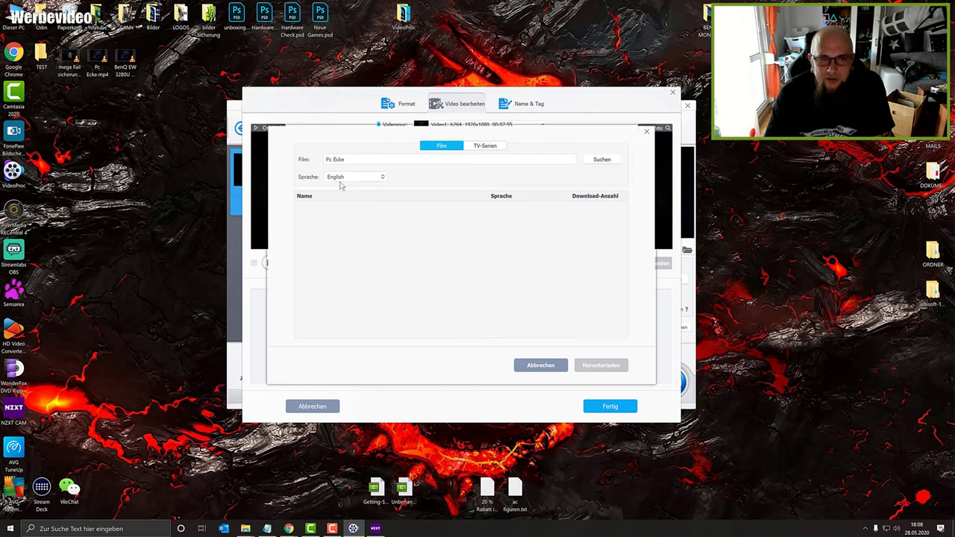
left_click(382, 177)
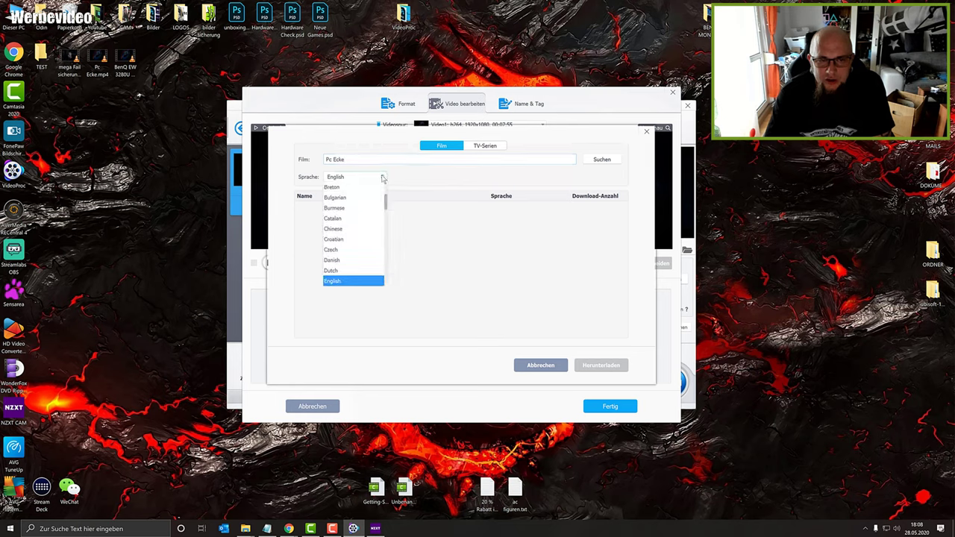
left_click(592, 159)
left_click(612, 162)
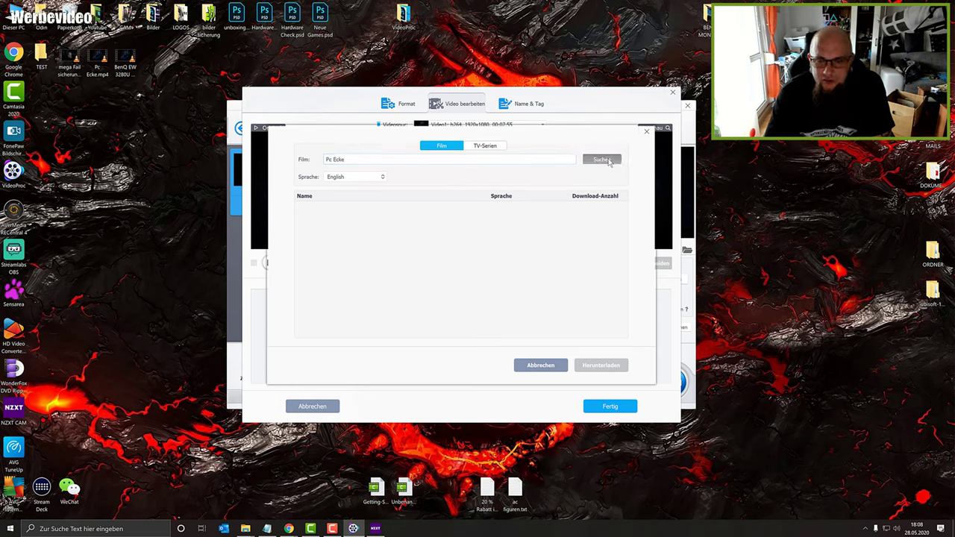
left_click(567, 369)
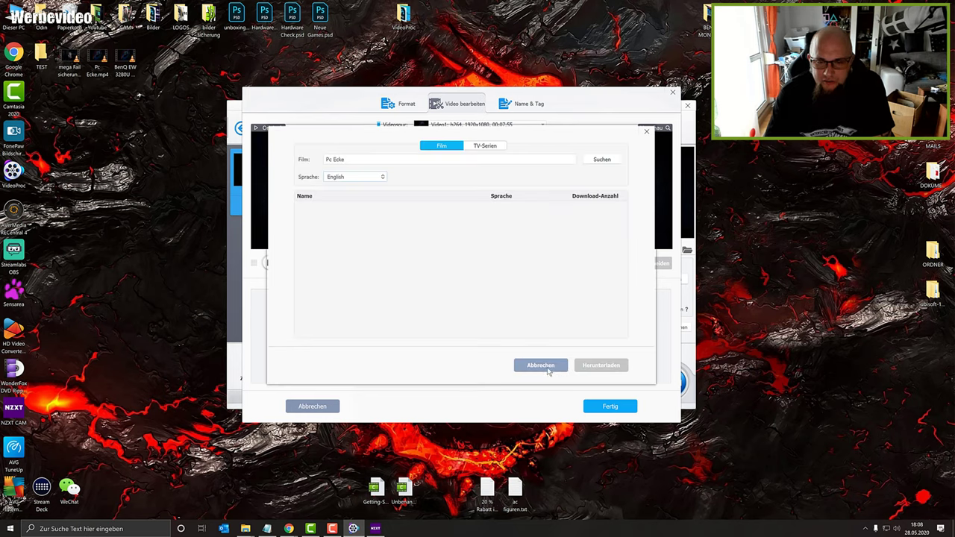
left_click(543, 366)
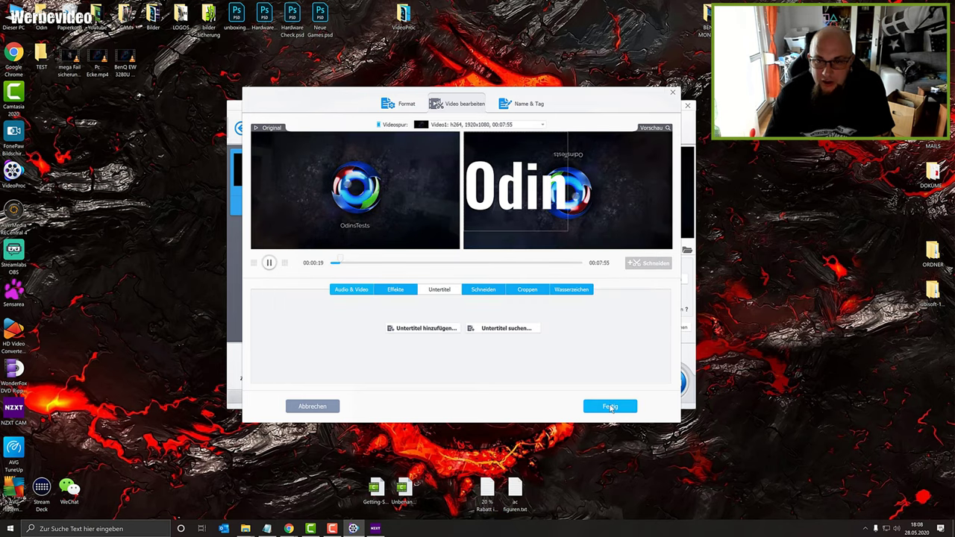
left_click(616, 407)
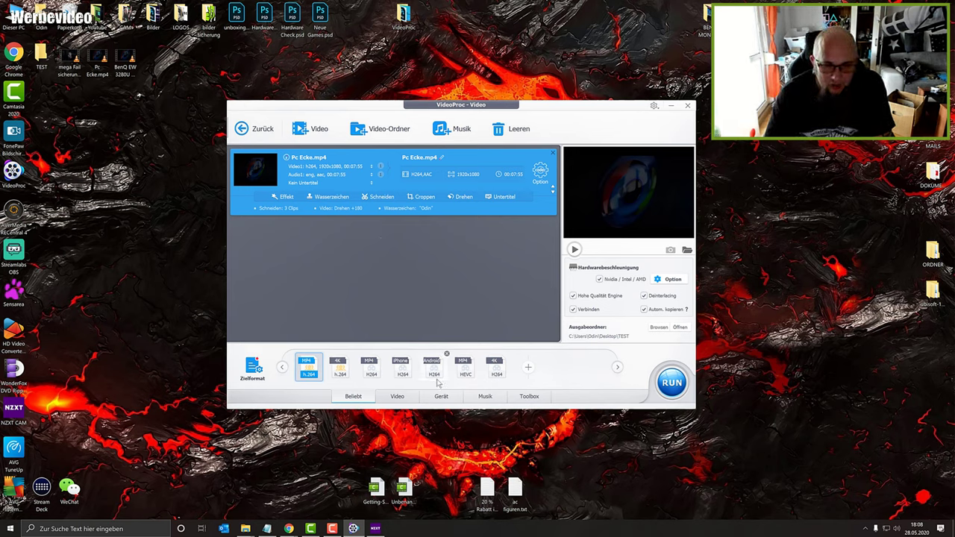
- Check the file type, frame size and frame rate in the properties of Pc Ecke.mp4 on the desktop
right_click(90, 71)
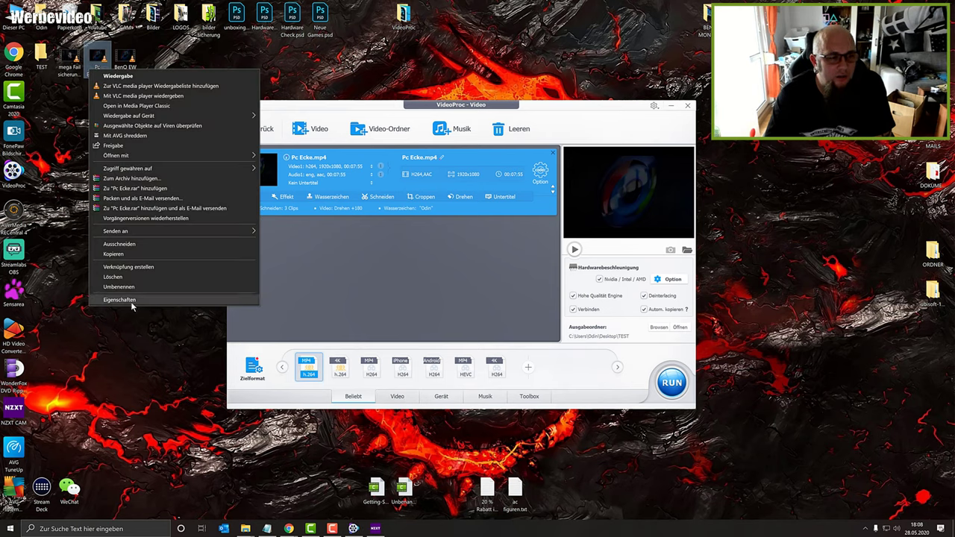
left_click(120, 300)
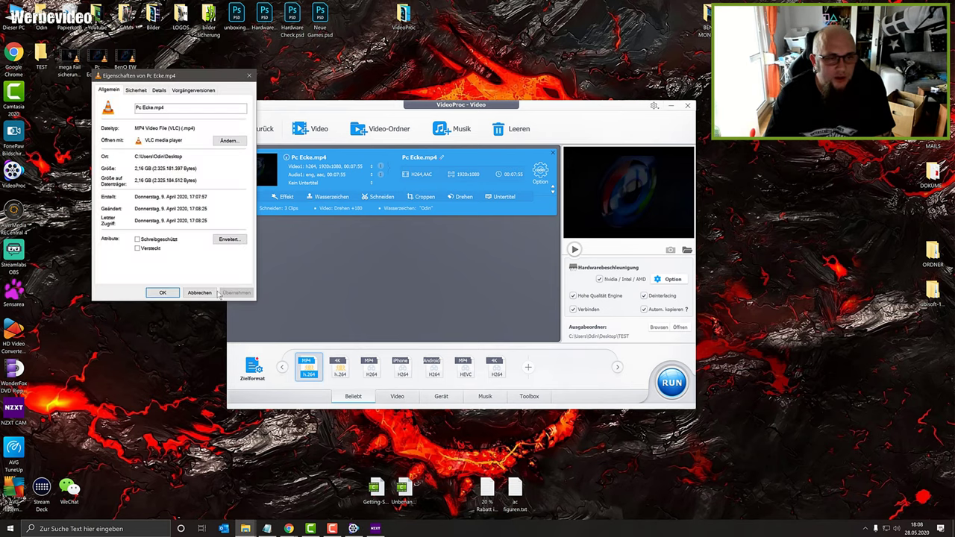
double_click(189, 128)
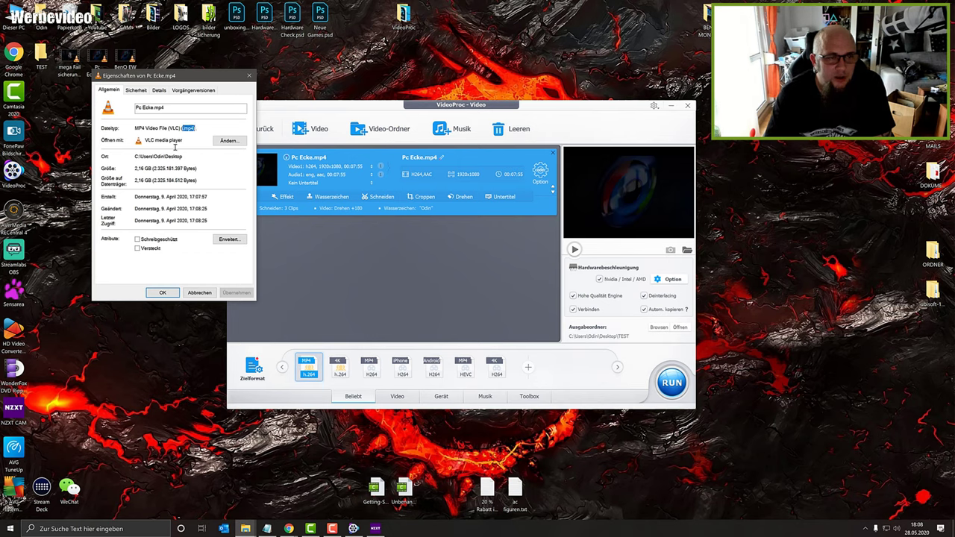
left_click(165, 91)
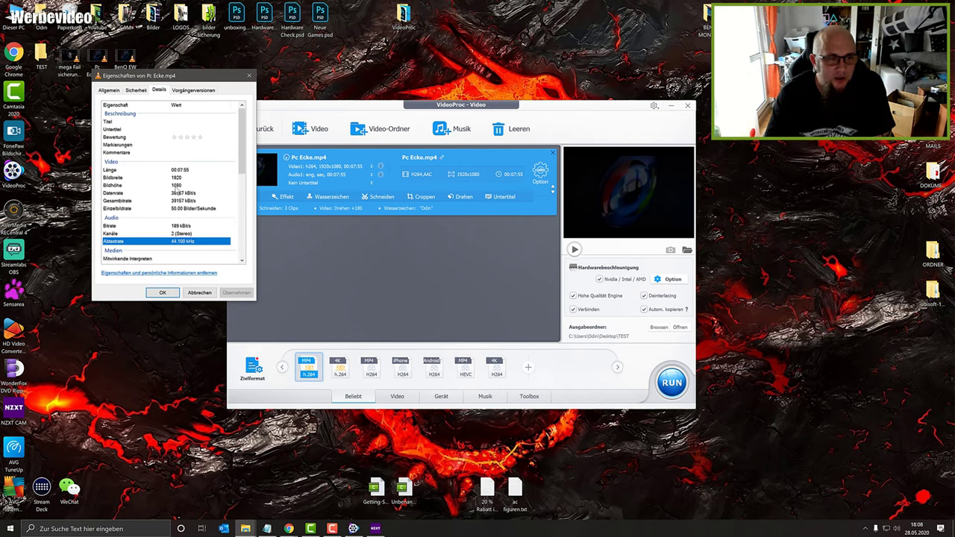
left_click(175, 179)
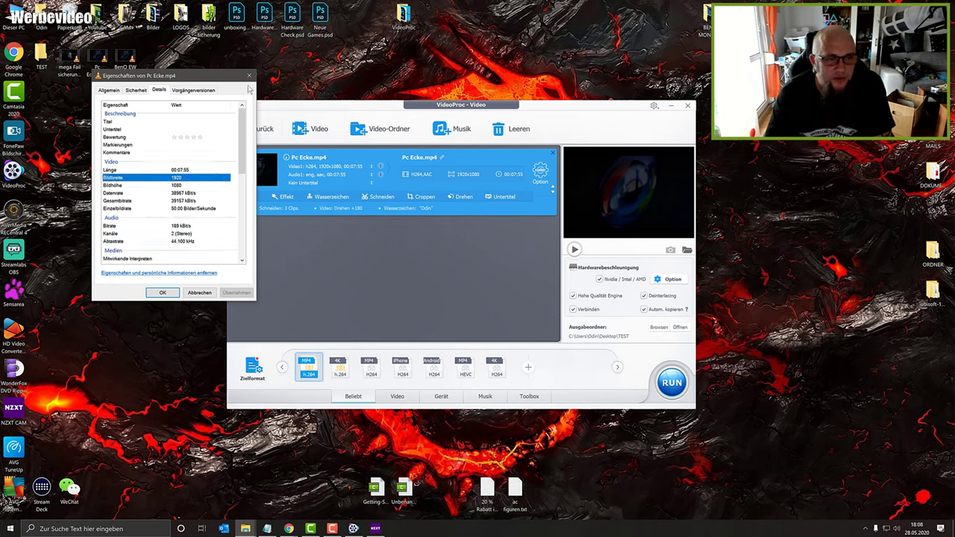
left_click(187, 210)
left_click(250, 75)
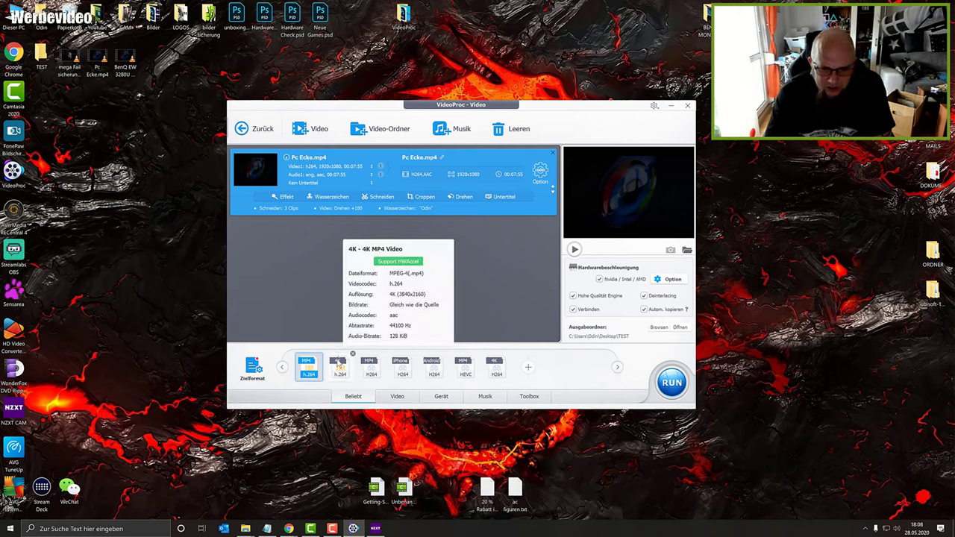
- Open the list of additional output profiles and view the device profiles offered for Sony Mobile
left_click(527, 367)
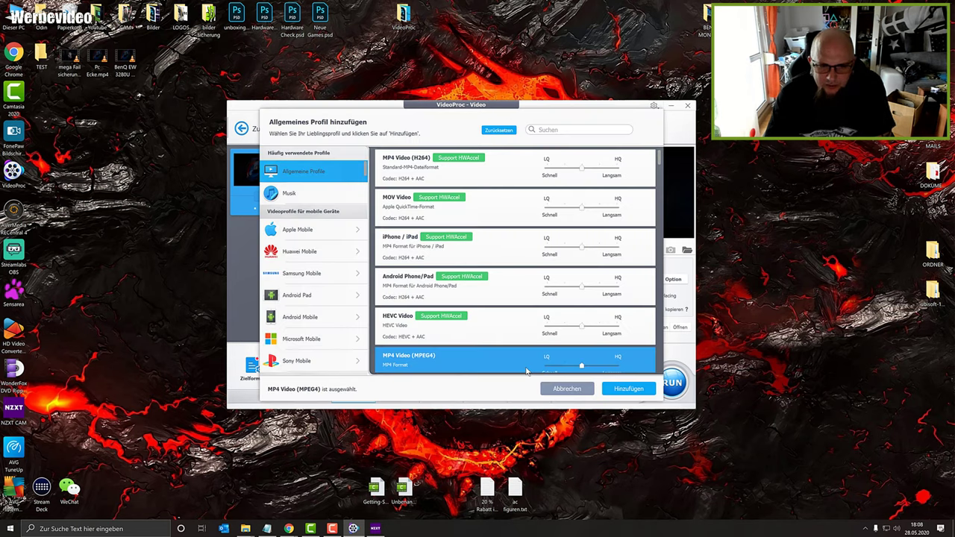
left_click(313, 362)
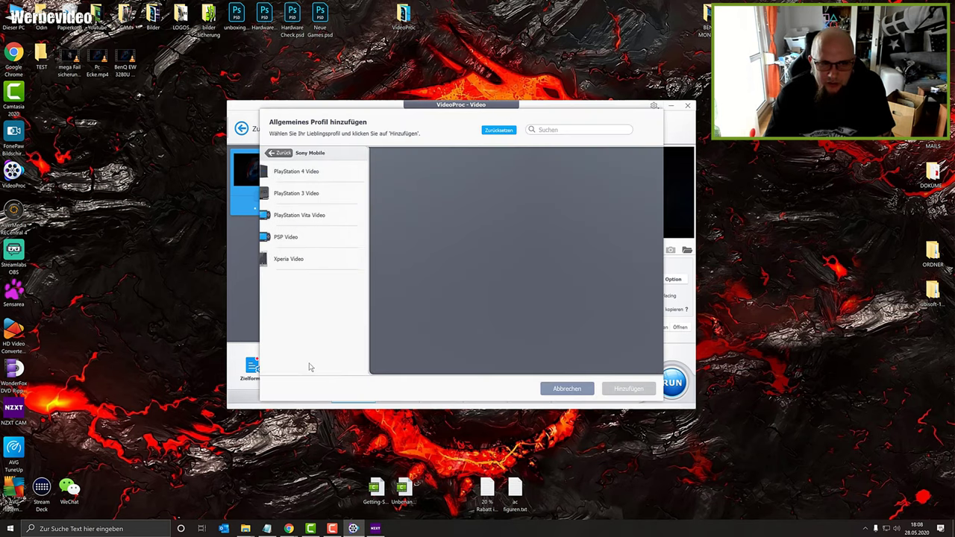
left_click(279, 152)
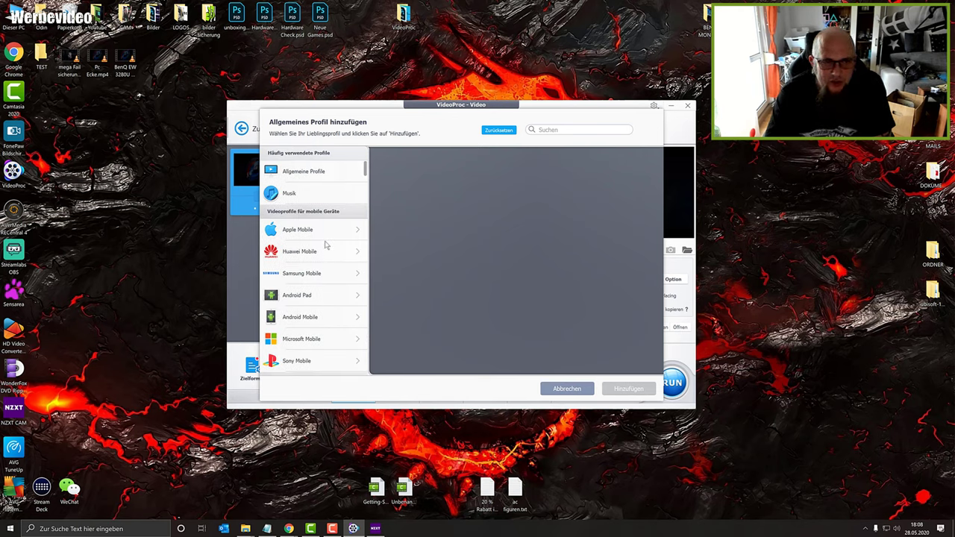
- Examine the output profiles offered for YouTube, Hi-Fi and TV video
scroll(324, 241, "down", 3)
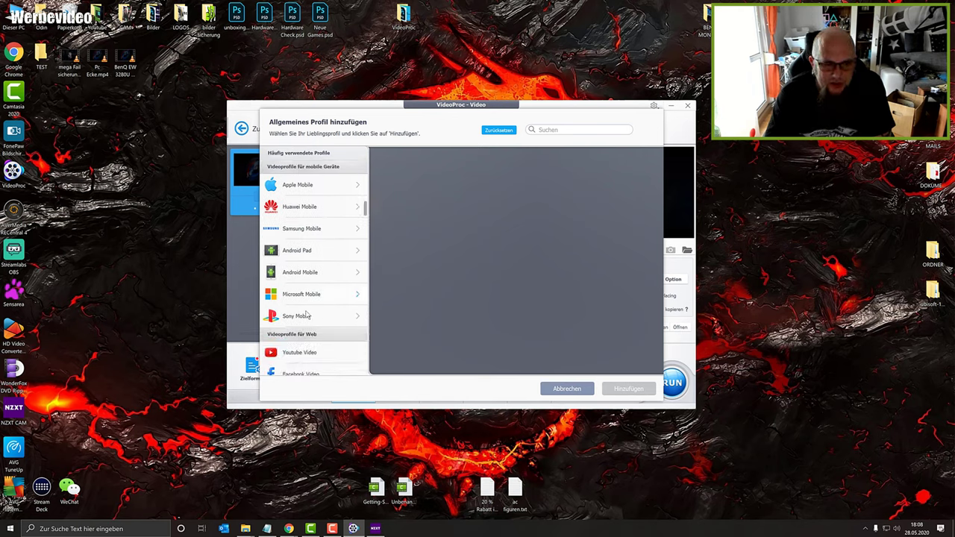
left_click(306, 326)
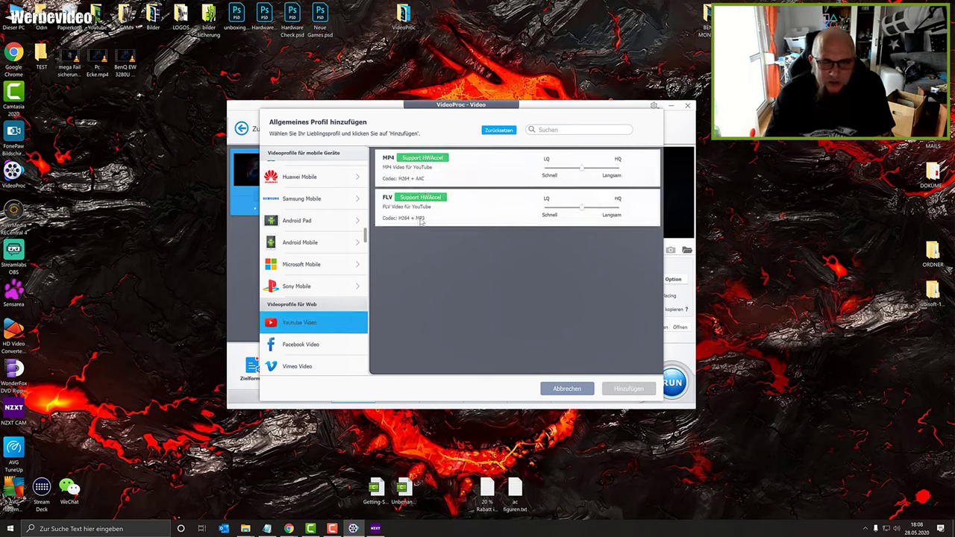
scroll(277, 338, "down", 5)
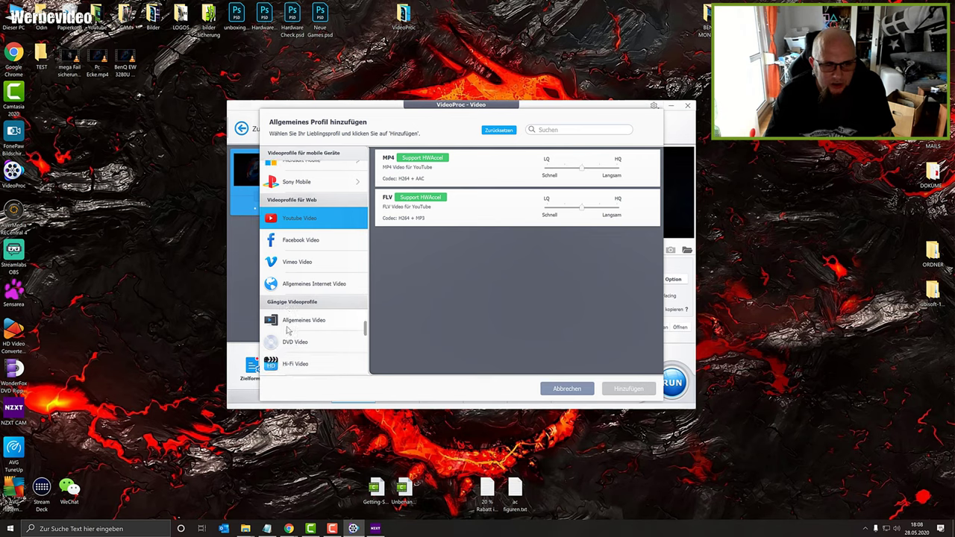
left_click(299, 323)
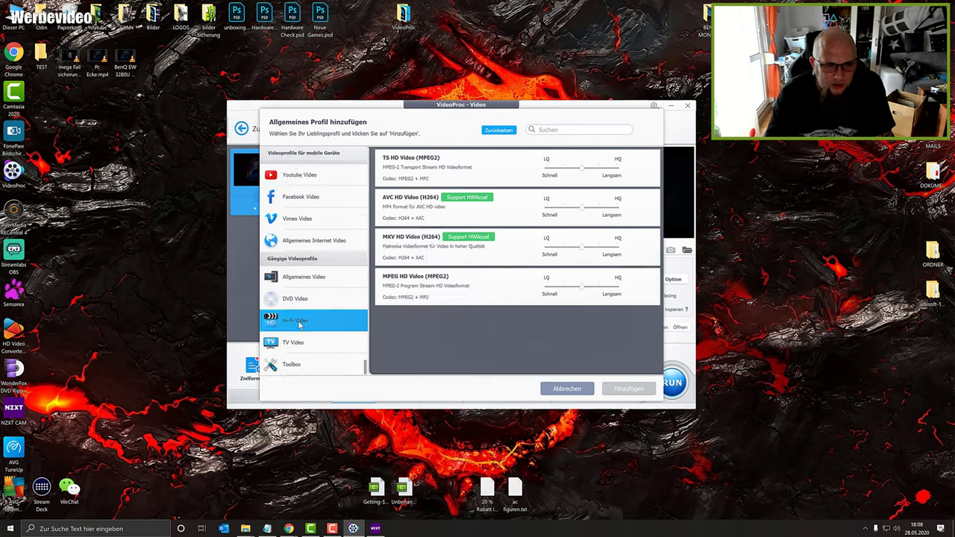
left_click(305, 343)
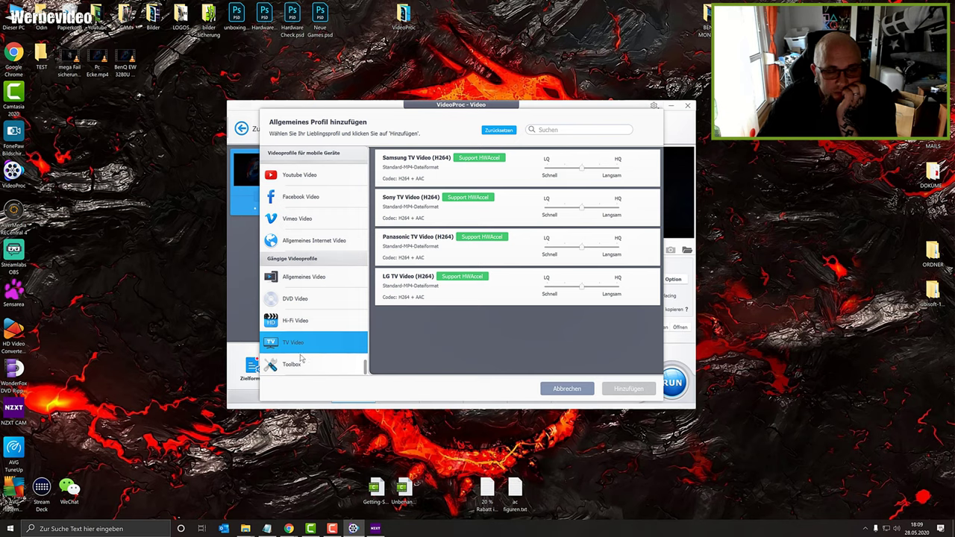
- Add the Hi-Fi profile MKV HD Video (H264) to the target formats for Pc Ecke.mp4
left_click(301, 322)
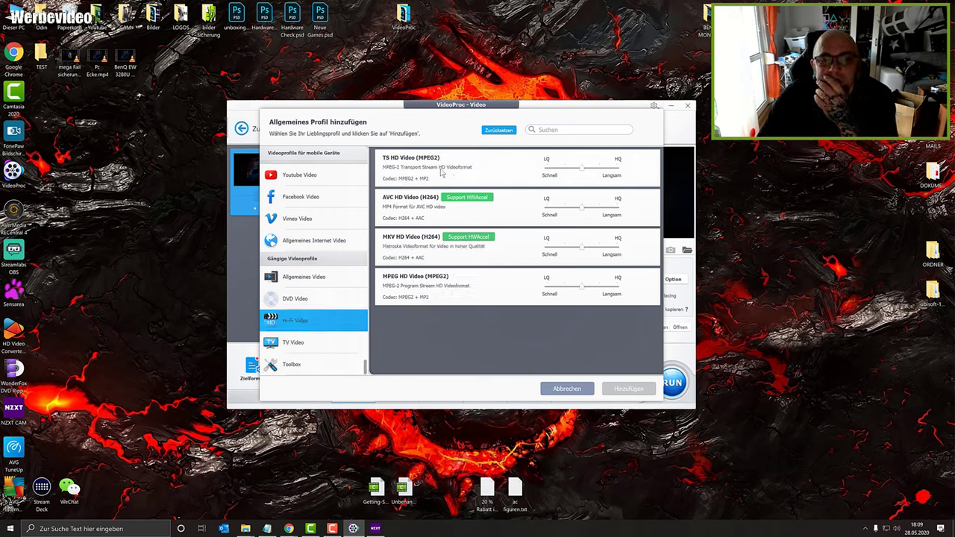
left_click(407, 244)
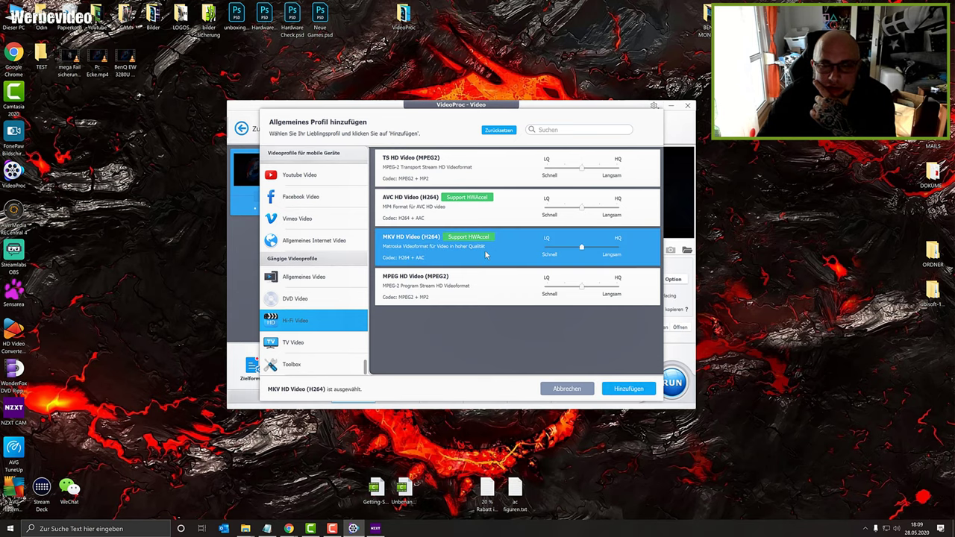
left_click(633, 389)
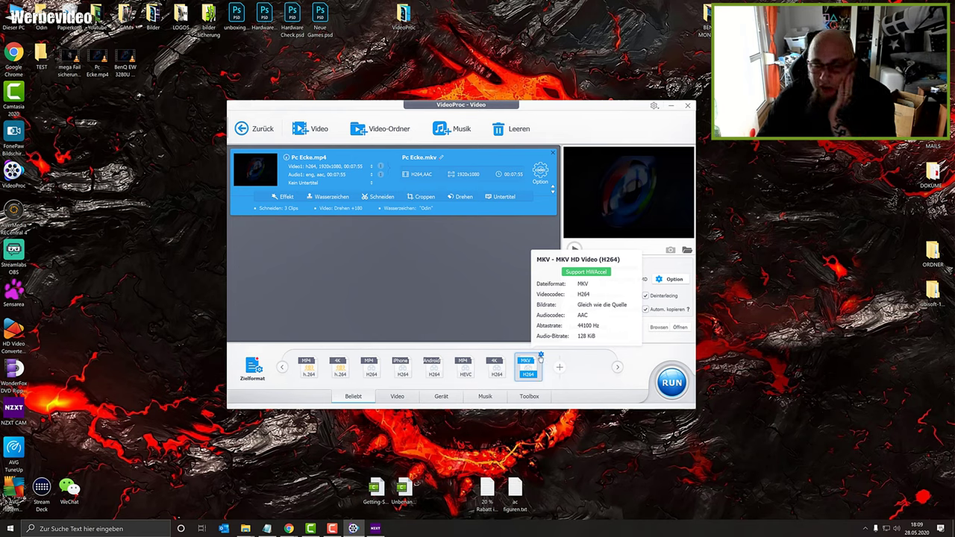
- In the MKV profile's format settings, view the frame rate choices and set the audio bitrate to 192 kbps
left_click(541, 358)
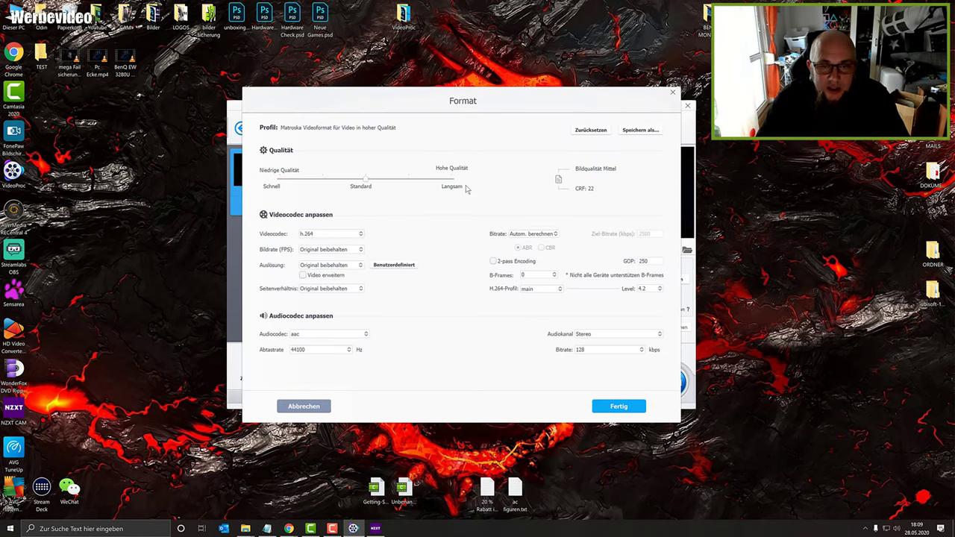
left_click(324, 252)
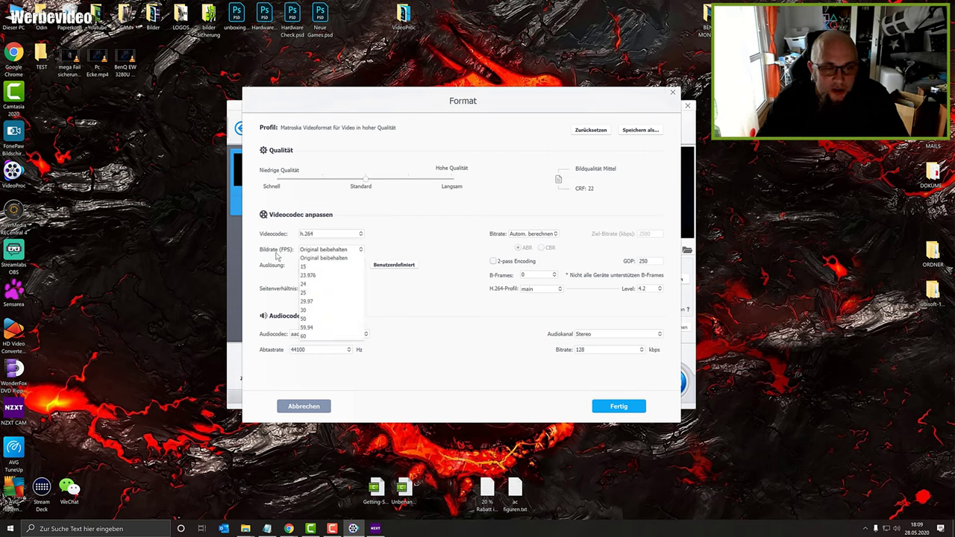
left_click(308, 250)
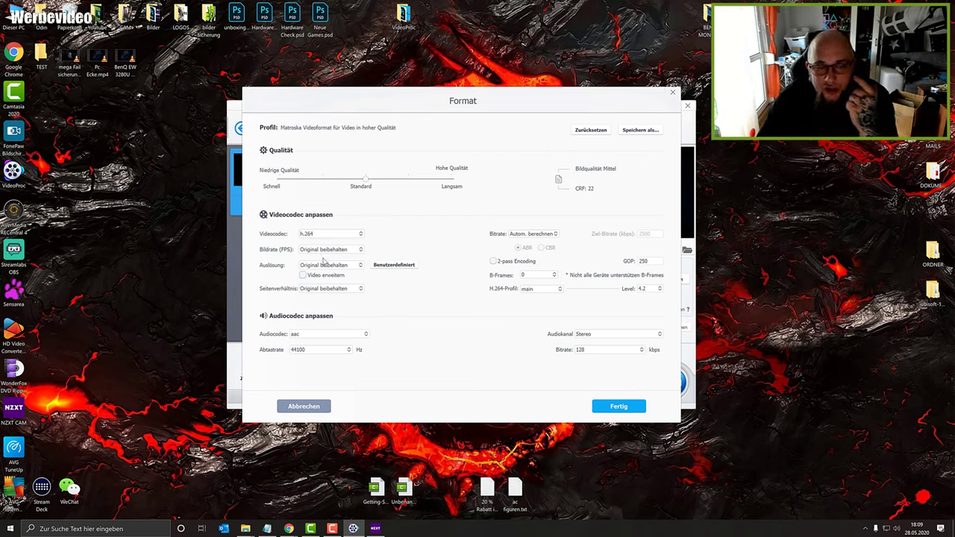
left_click(606, 352)
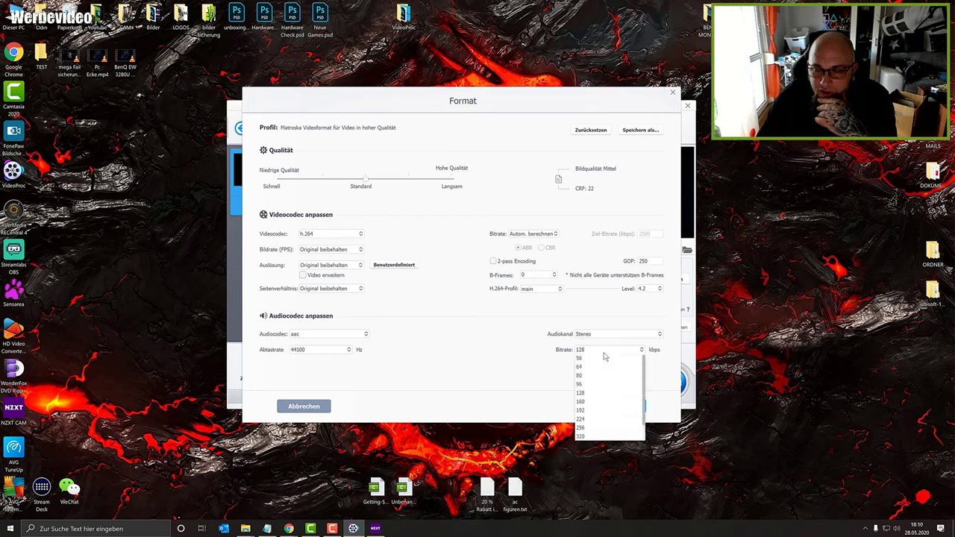
left_click(592, 412)
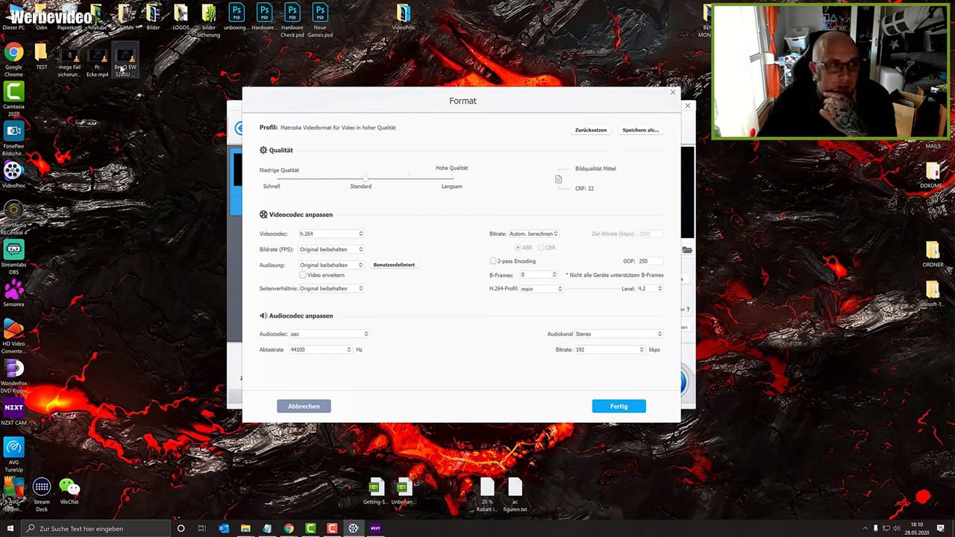
- Check the video and audio bitrates in the detailed properties of Pc Ecke.mp4 on the desktop
right_click(96, 60)
left_click(143, 298)
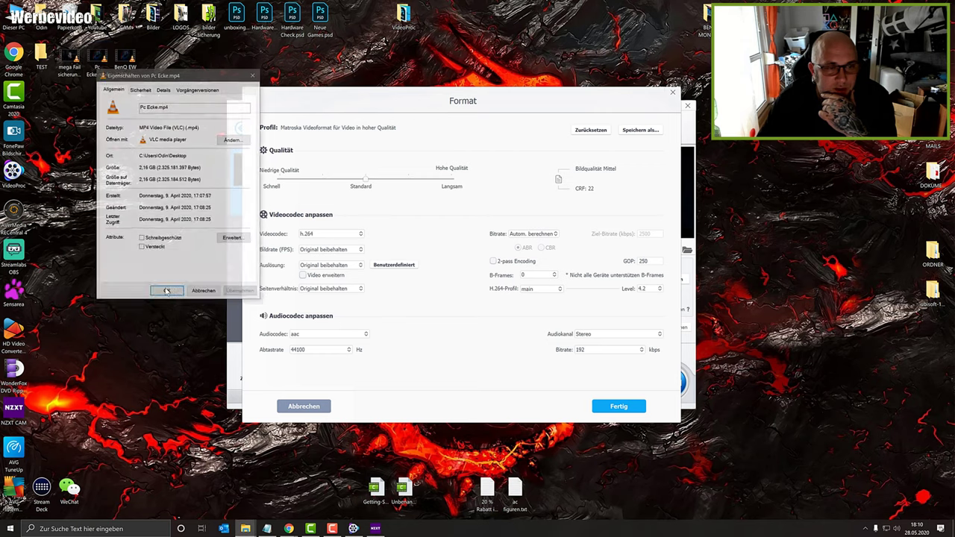
left_click(162, 90)
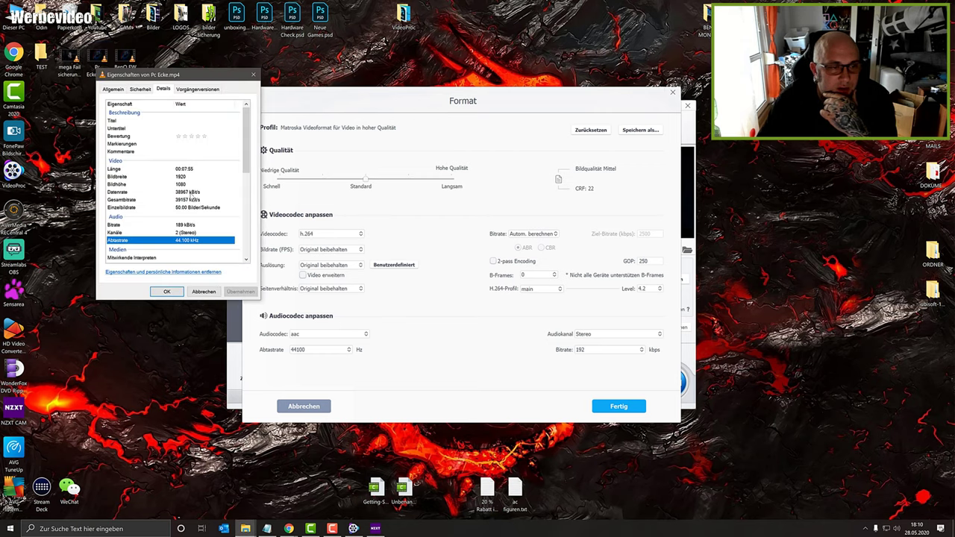
left_click(253, 74)
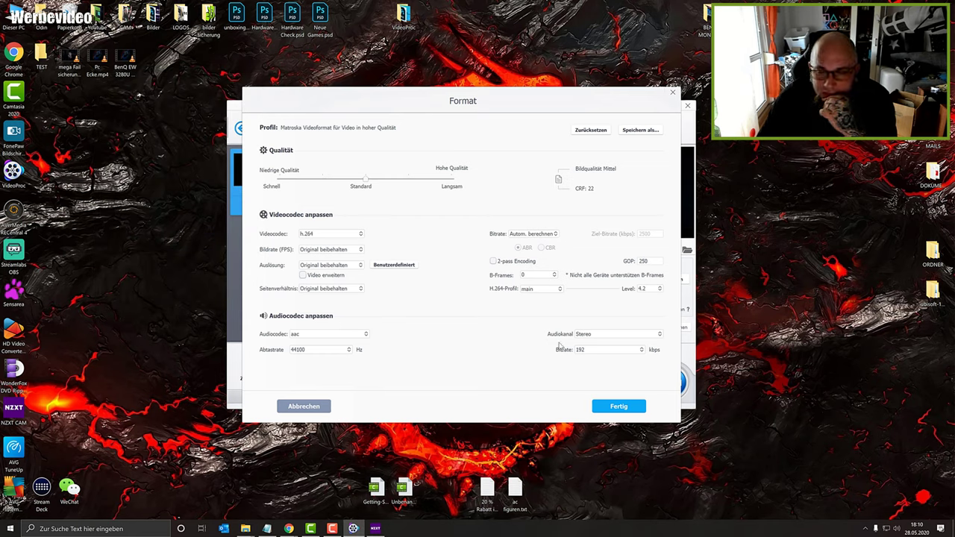
- Set the MKV profile's audio bitrate to 256 kbps and apply the format settings
left_click(589, 351)
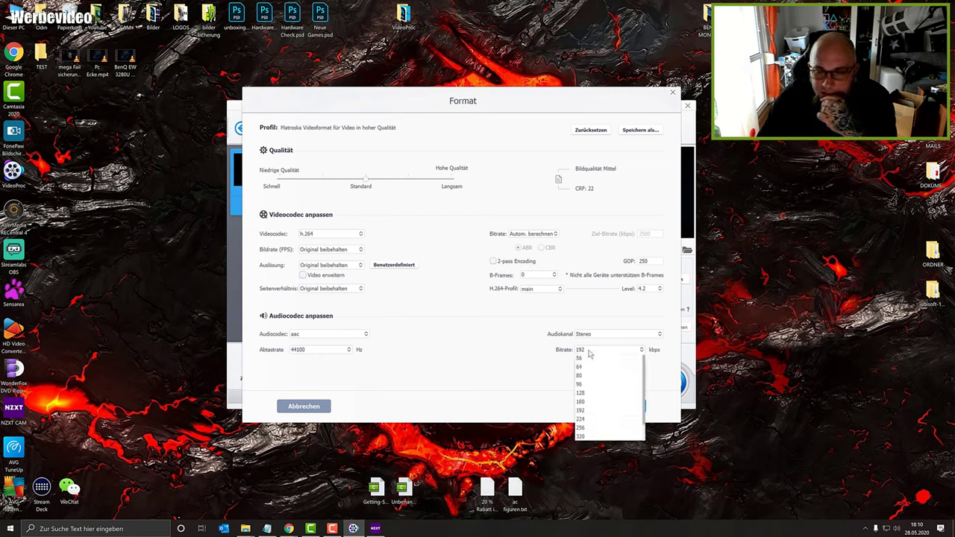
left_click(586, 429)
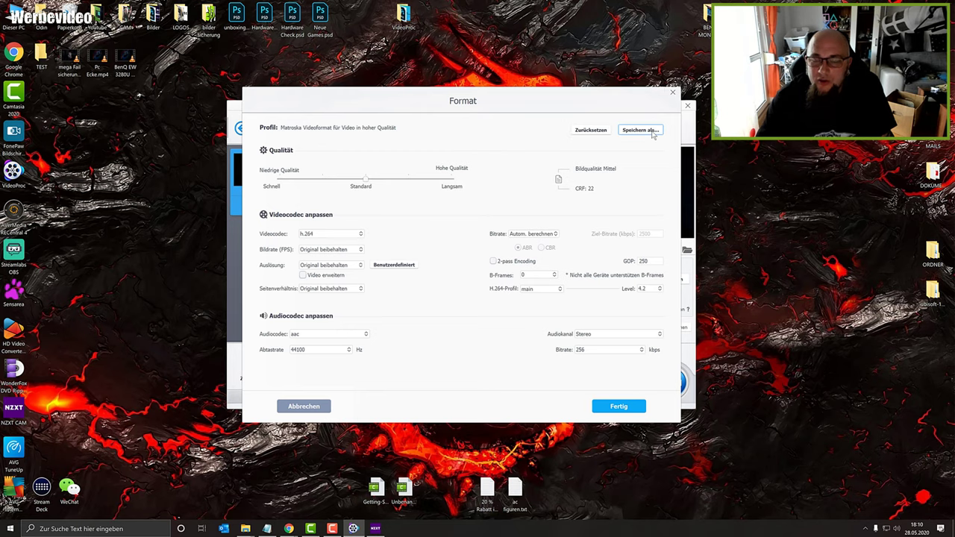
left_click(608, 408)
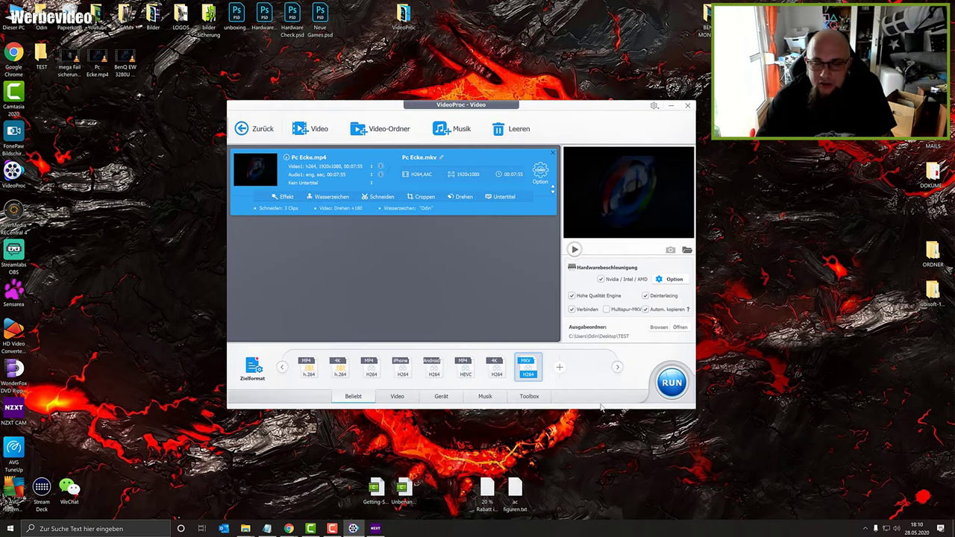
- Compare the 4K H264 target format, reselect MKV H264, and start converting Pc Ecke.mp4
left_click(489, 376)
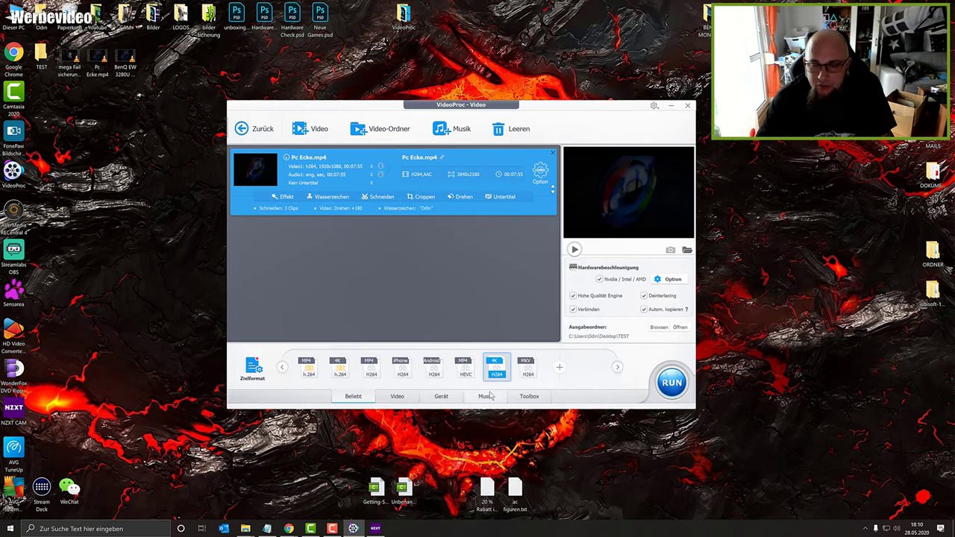
left_click(531, 372)
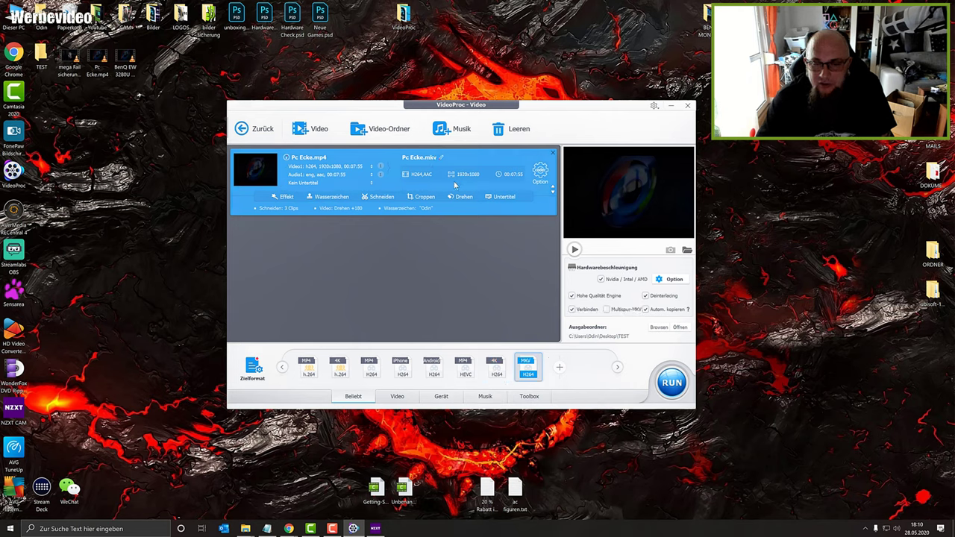
left_click(672, 385)
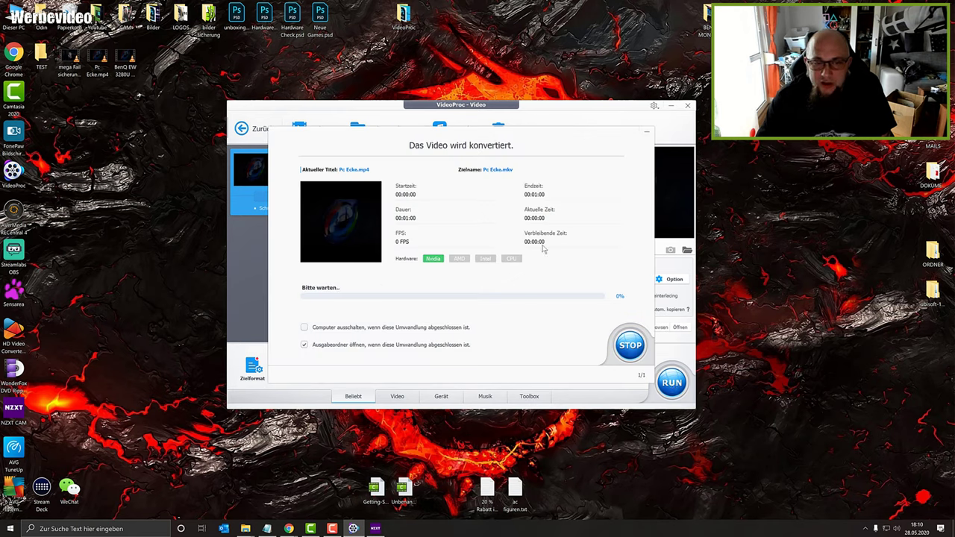
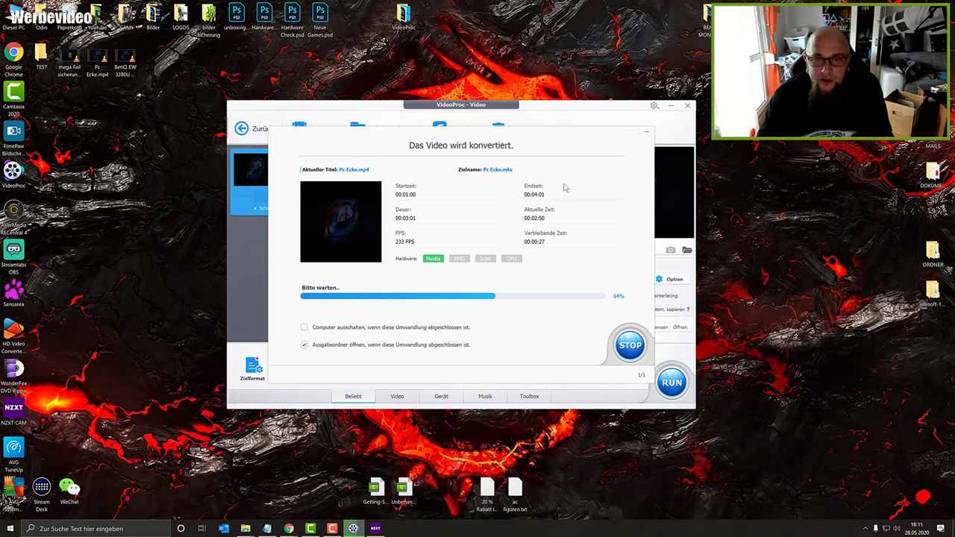
left_click_drag(529, 134, 264, 5)
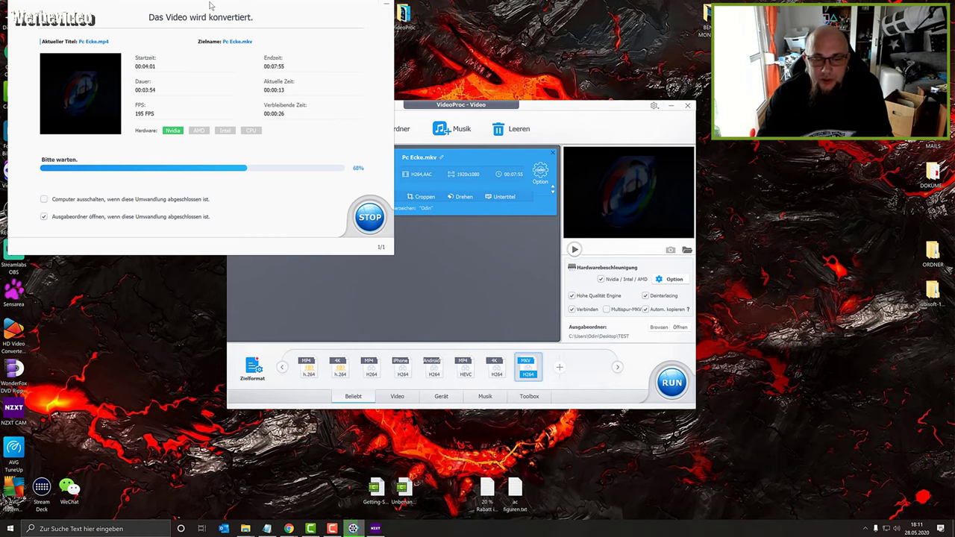
left_click_drag(213, 4, 413, 104)
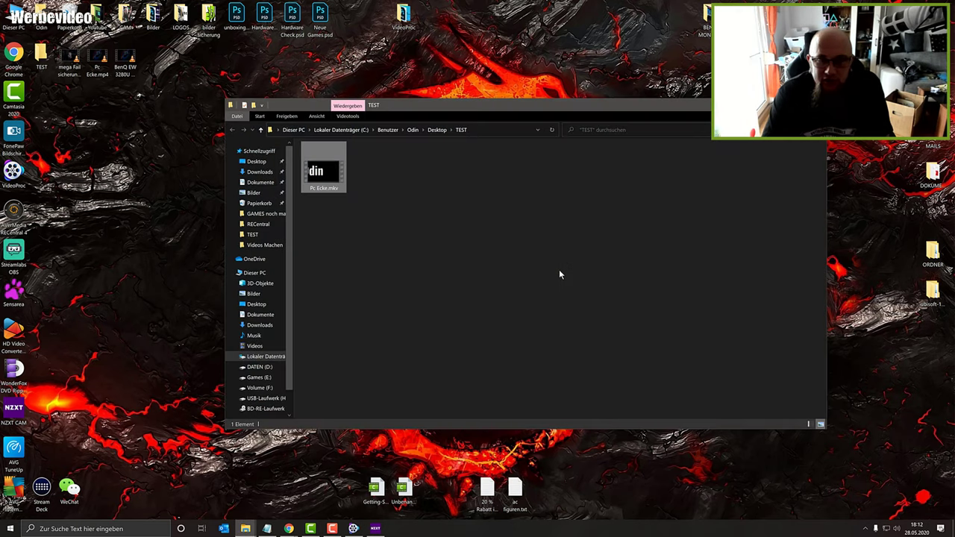
- Check the file type and the video and audio details in the properties of the converted Pc Ecke.mkv
right_click(322, 163)
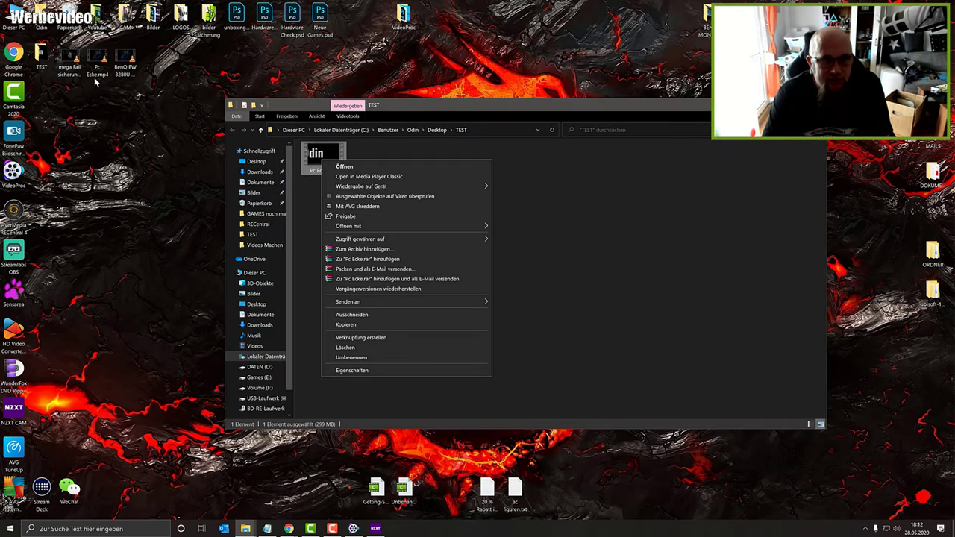
left_click(360, 371)
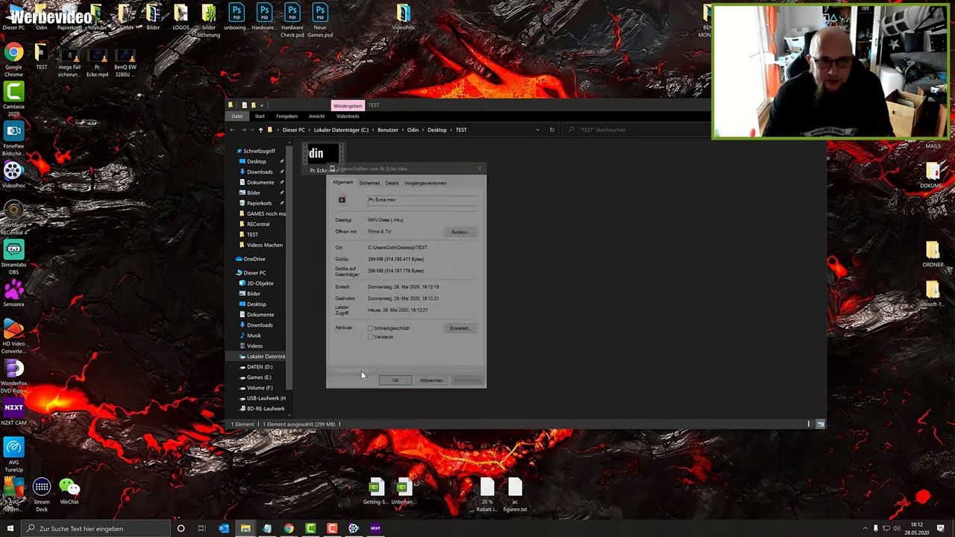
left_click_drag(391, 218, 406, 218)
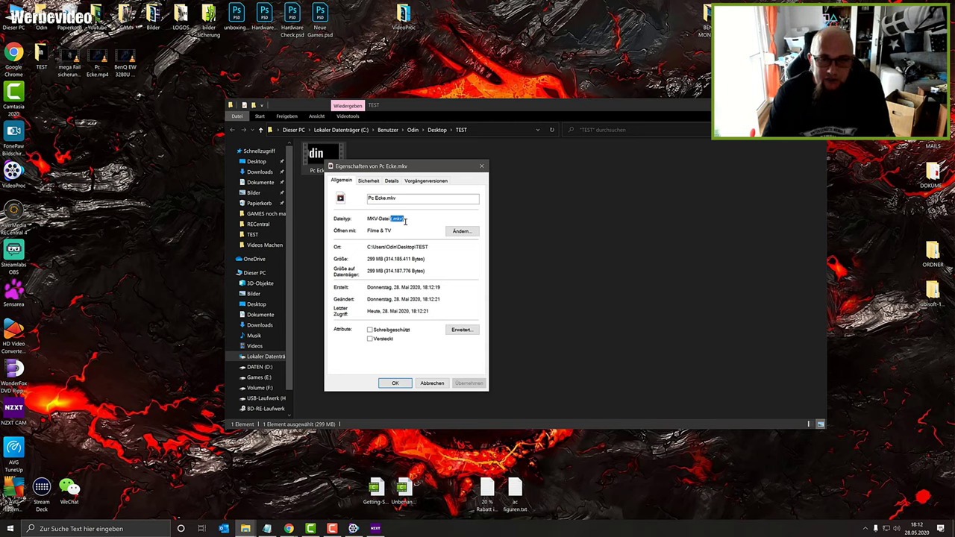
left_click(395, 184)
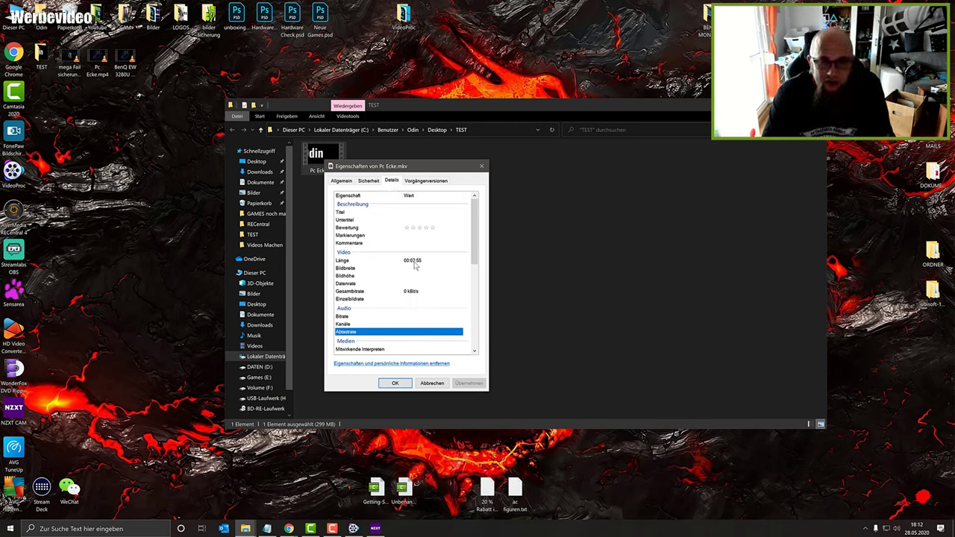
scroll(419, 258, "down", 5)
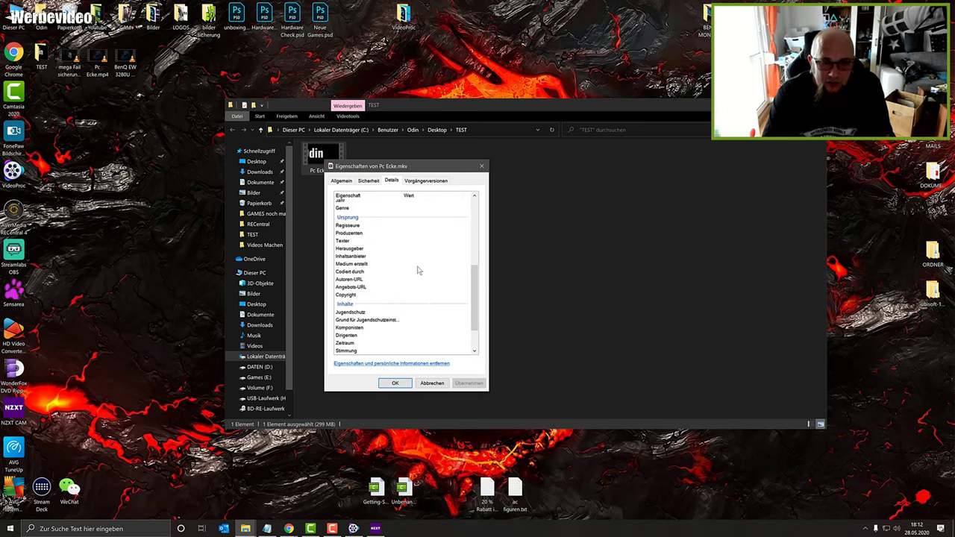
scroll(410, 250, "up", 2)
scroll(410, 246, "up", 3)
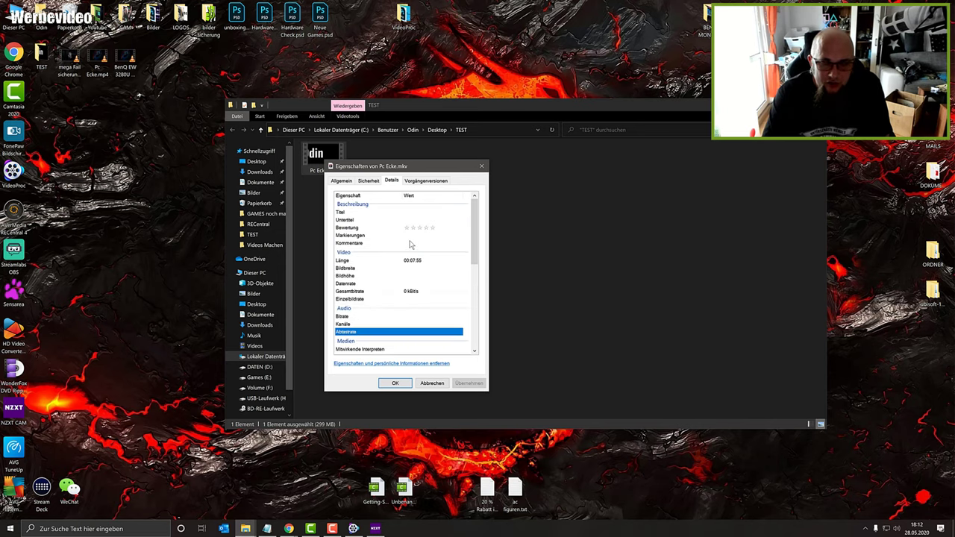
left_click(482, 166)
- Play the converted Pc Ecke.mkv from the TEST folder to review the result
left_click_drag(396, 107, 242, 81)
double_click(209, 134)
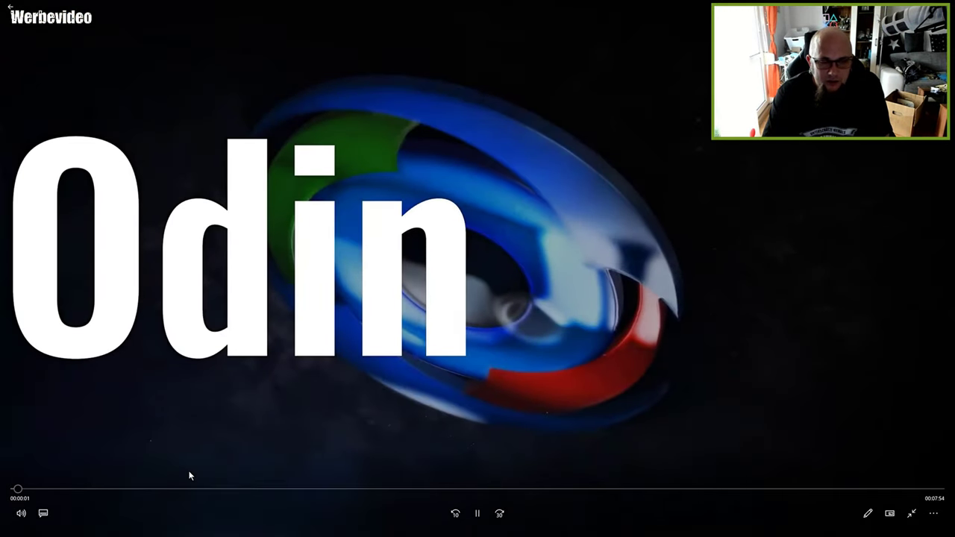
- Skim through the converted Pc Ecke.mkv at several points up to about 5:46, and close the player
left_click(184, 489)
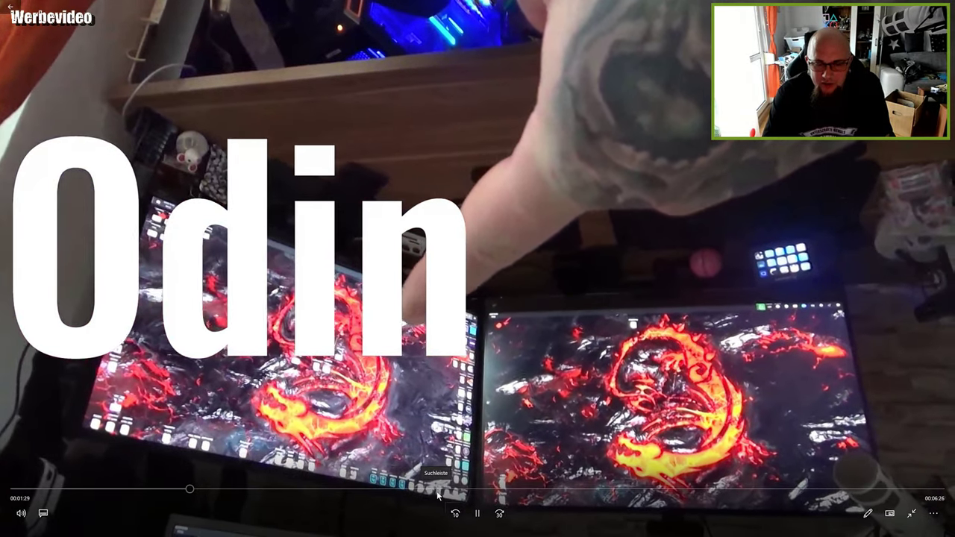
left_click(438, 490)
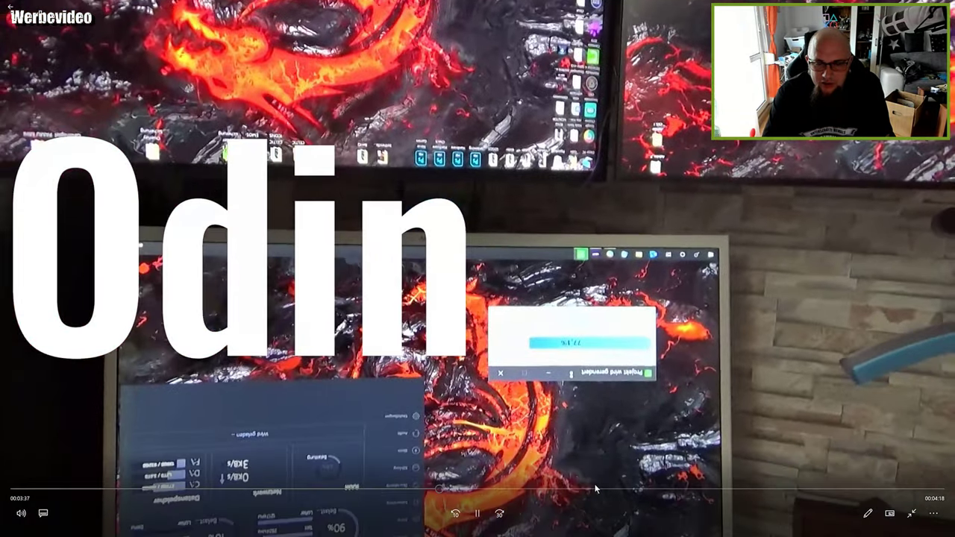
left_click(595, 489)
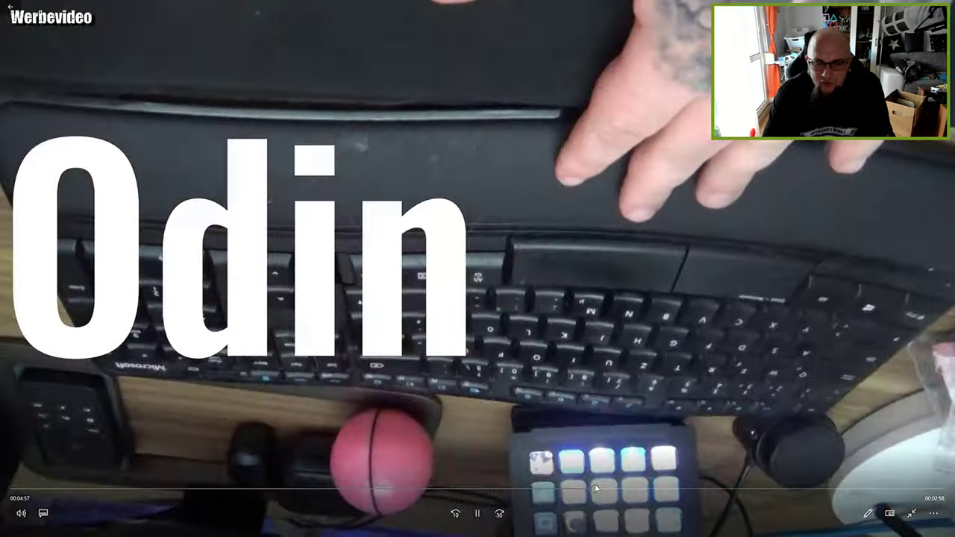
left_click(684, 489)
double_click(758, 323)
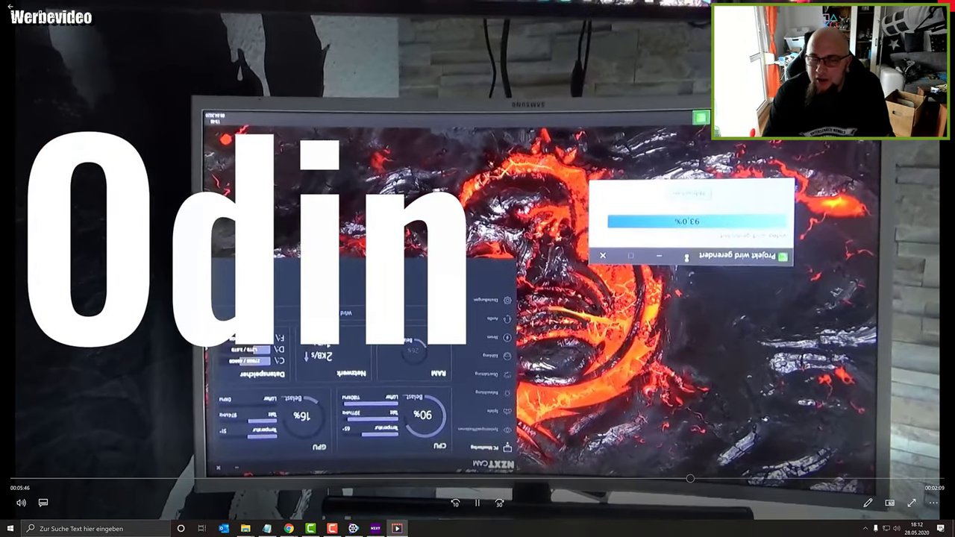
key("alt+F4")
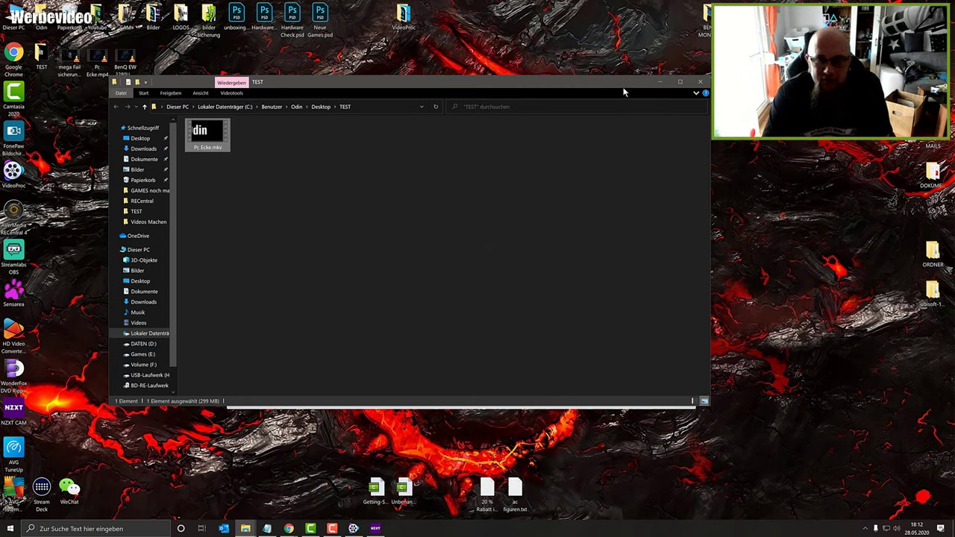
- Check the video and audio details in the properties of Pc Ecke.mkv, and close the TEST folder
right_click(219, 144)
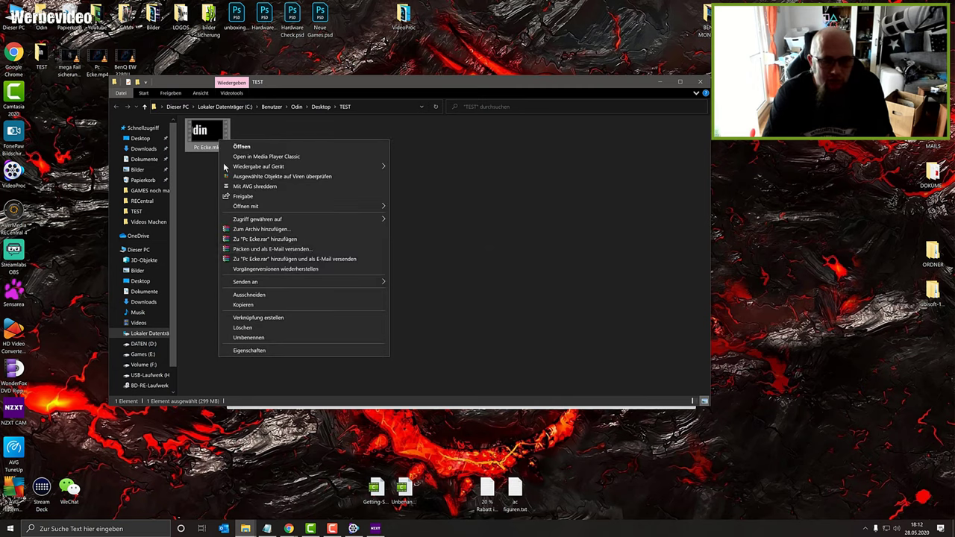
left_click(279, 353)
left_click(289, 160)
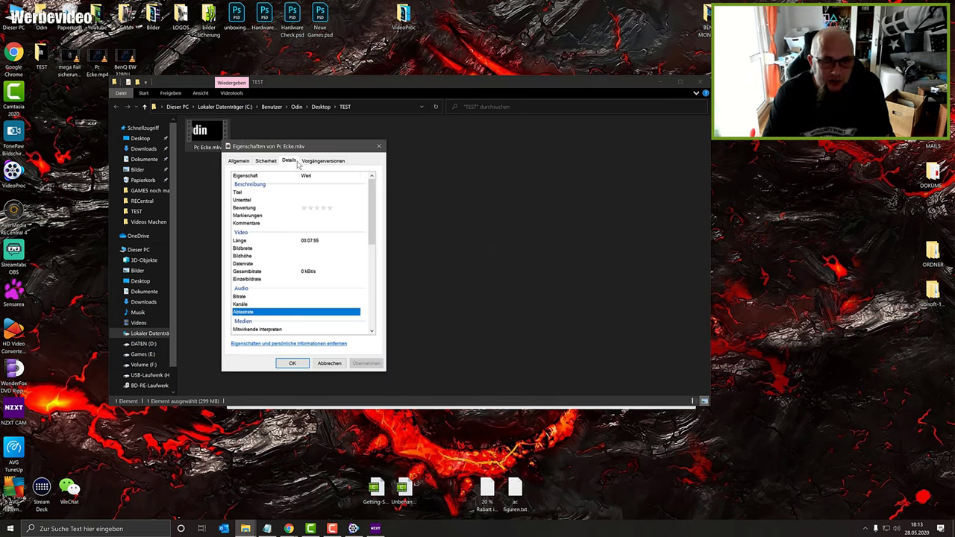
left_click(379, 146)
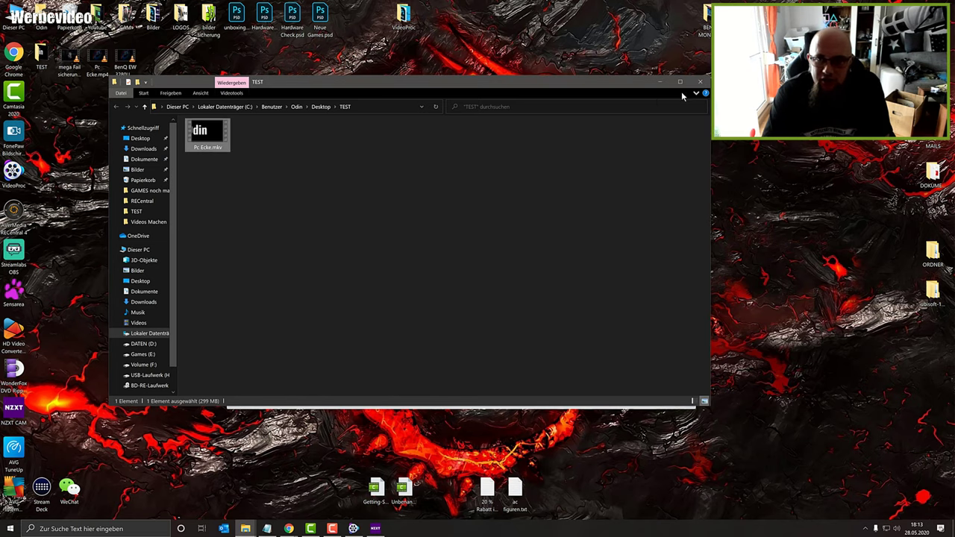
left_click(701, 81)
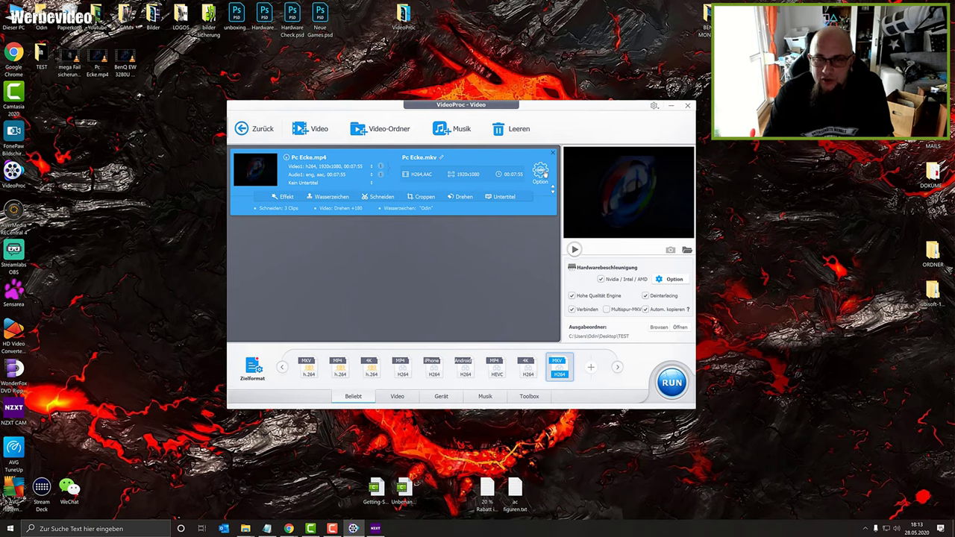
- Review the format settings of Pc Ecke.mp4 in its conversion options without changing them
left_click(545, 177)
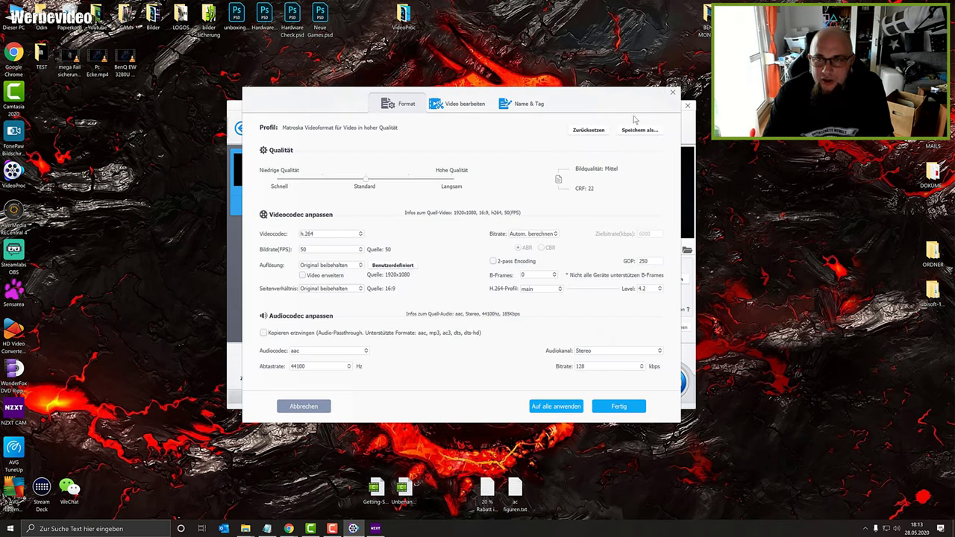
left_click(673, 94)
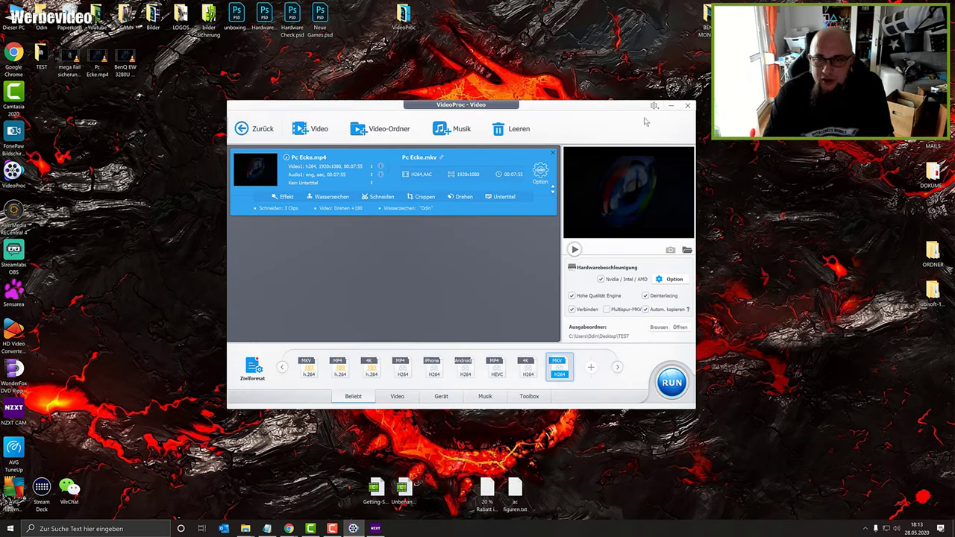
left_click(541, 174)
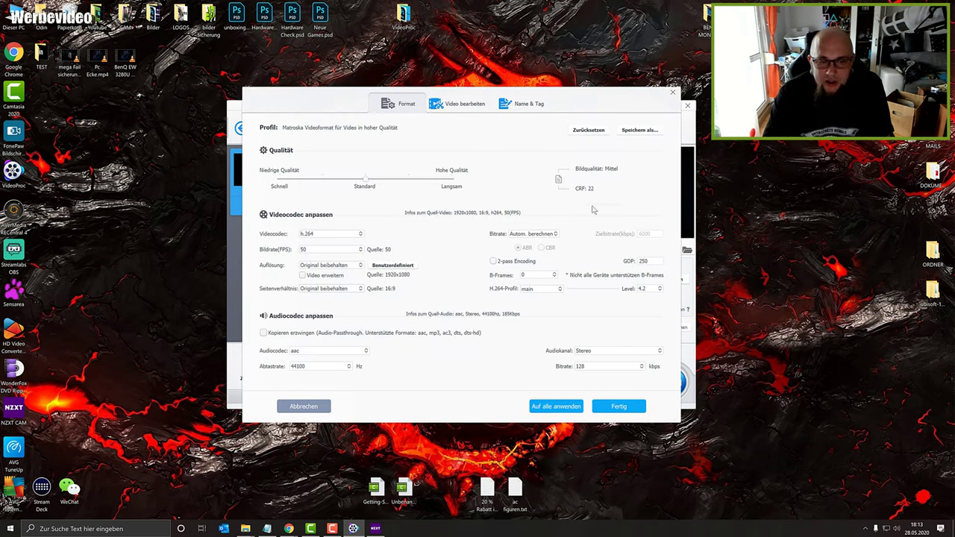
left_click(672, 93)
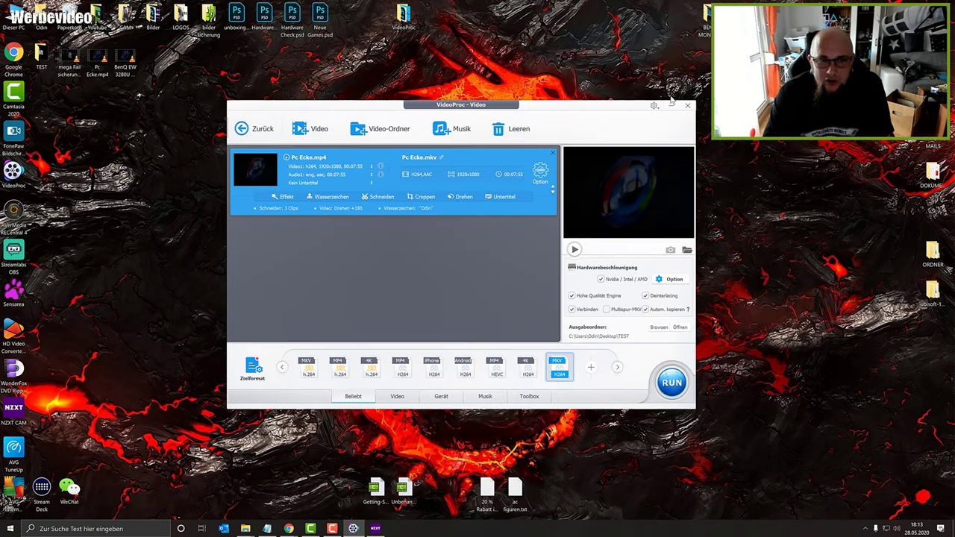
- Remove the edited Pc Ecke.mp4 entry from the conversion list and add the original file from the desktop again
left_click(553, 153)
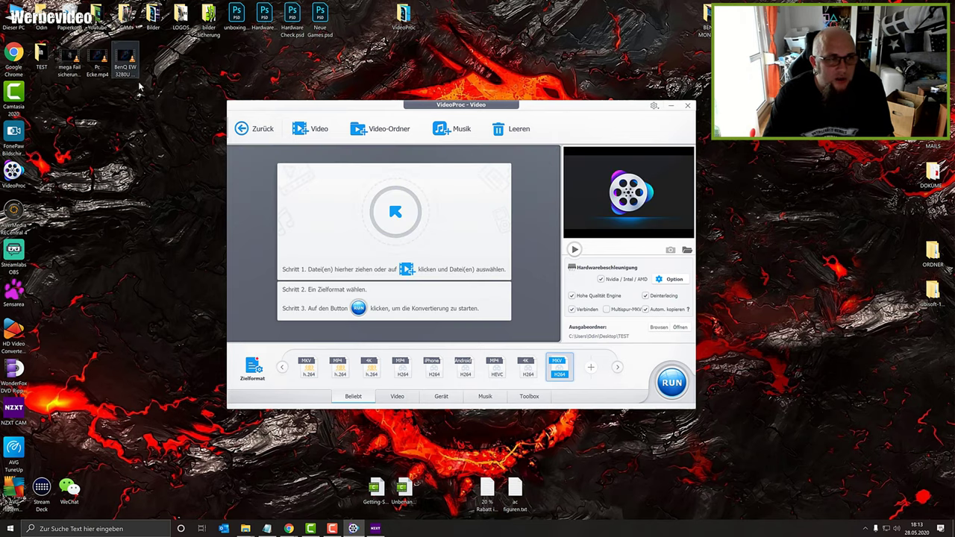
left_click_drag(97, 58, 336, 209)
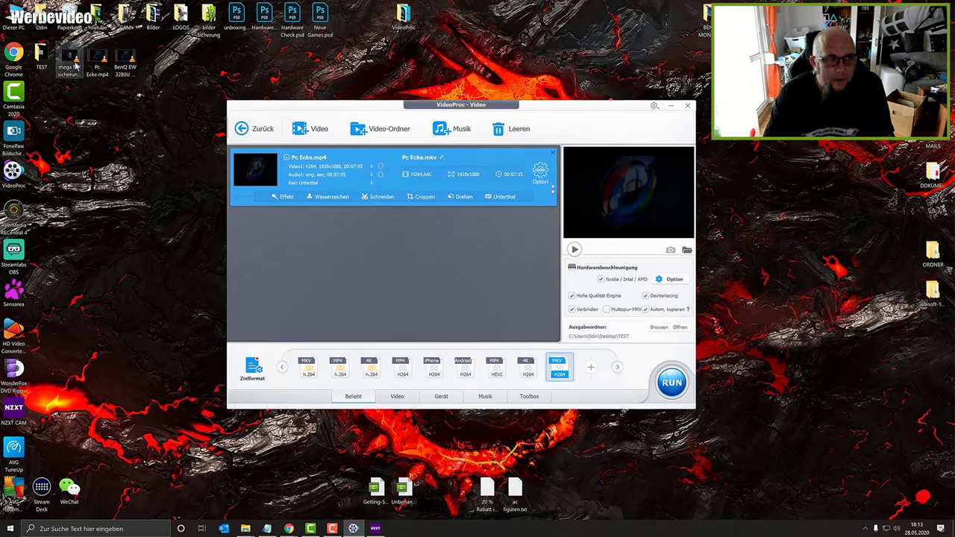
- Check the file type and size in the properties of the original Pc Ecke.mp4 on the desktop
right_click(97, 63)
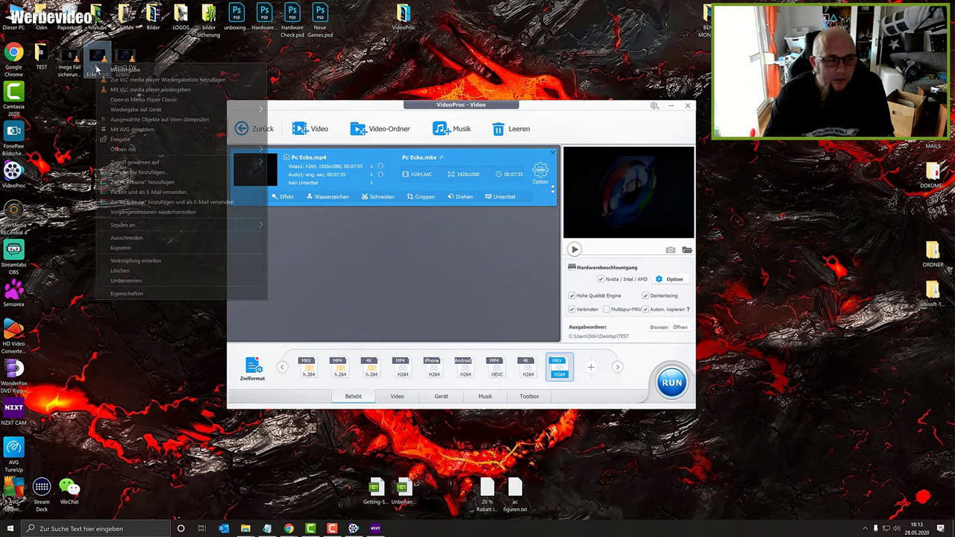
left_click(127, 294)
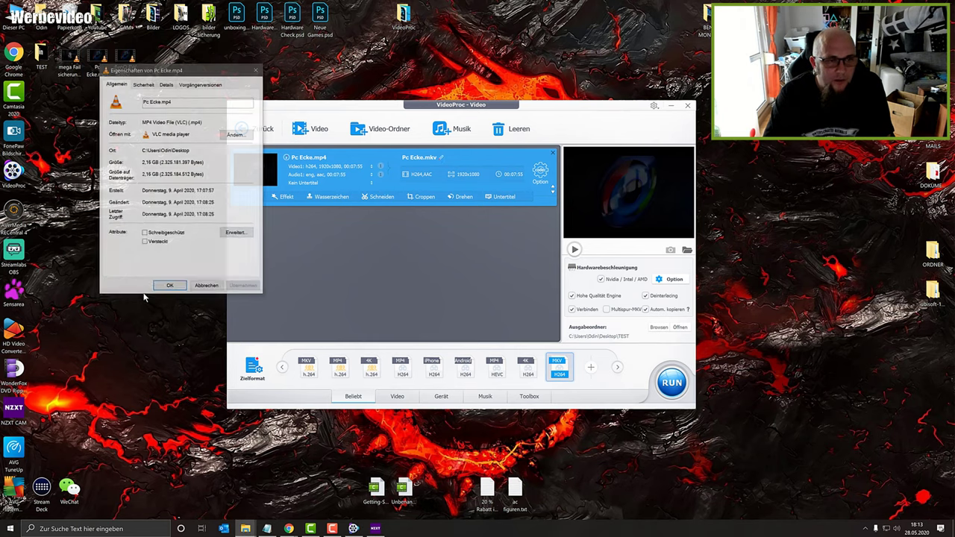
left_click(256, 70)
- Empty the conversion list and restart VideoProc, reopening its Video module
left_click(553, 153)
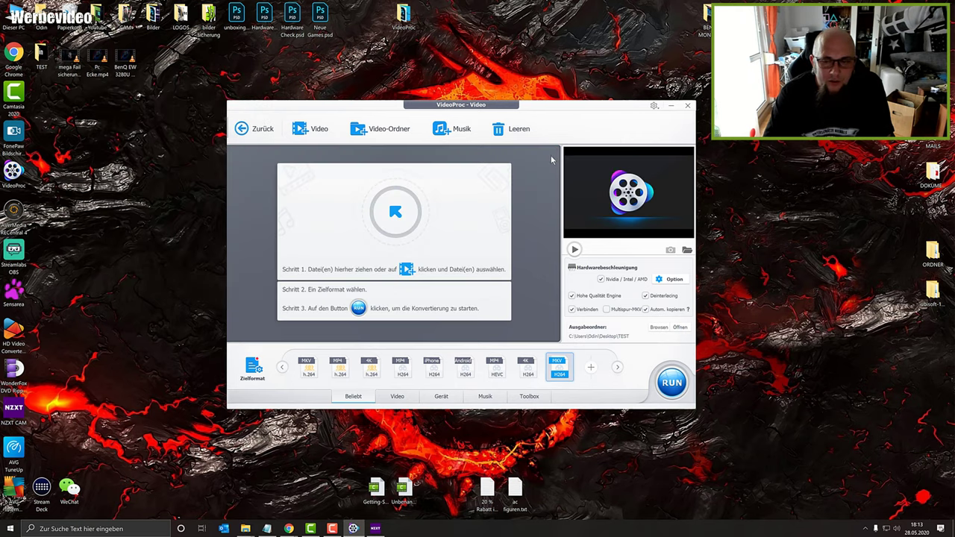
left_click(687, 106)
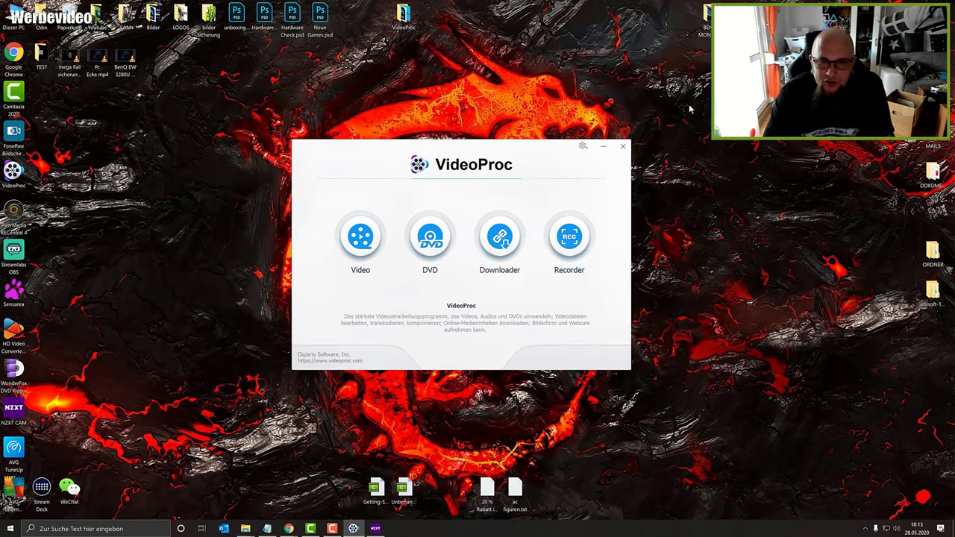
left_click(623, 146)
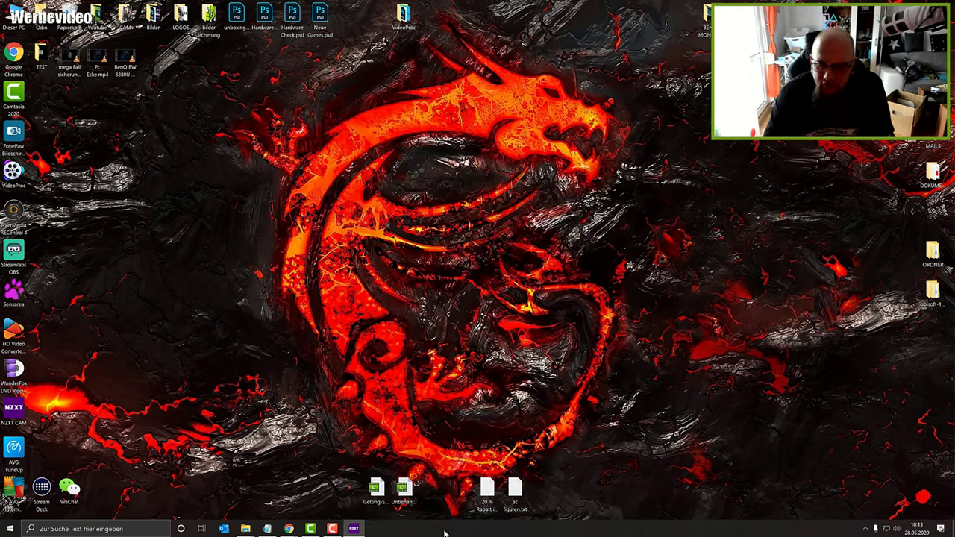
left_click(866, 528)
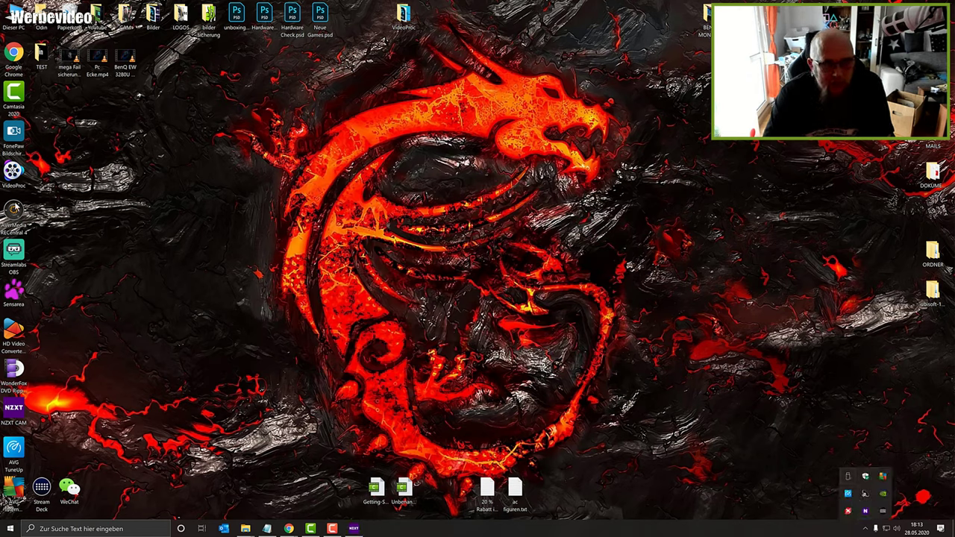
double_click(14, 172)
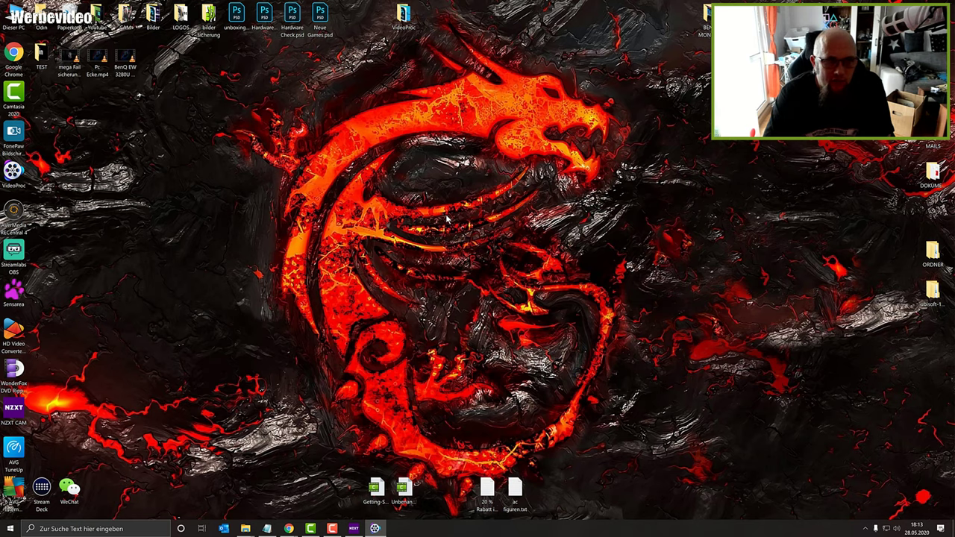
left_click(380, 256)
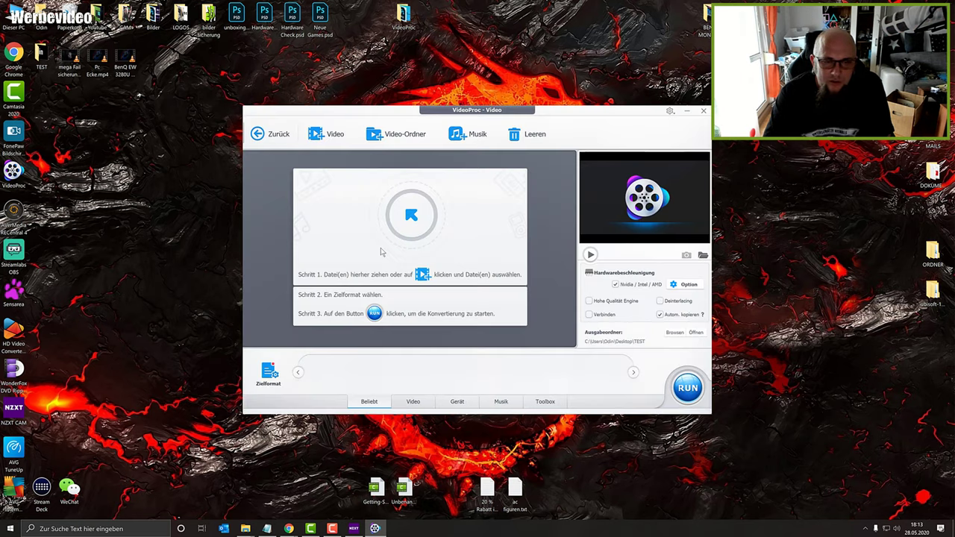
left_click(643, 163)
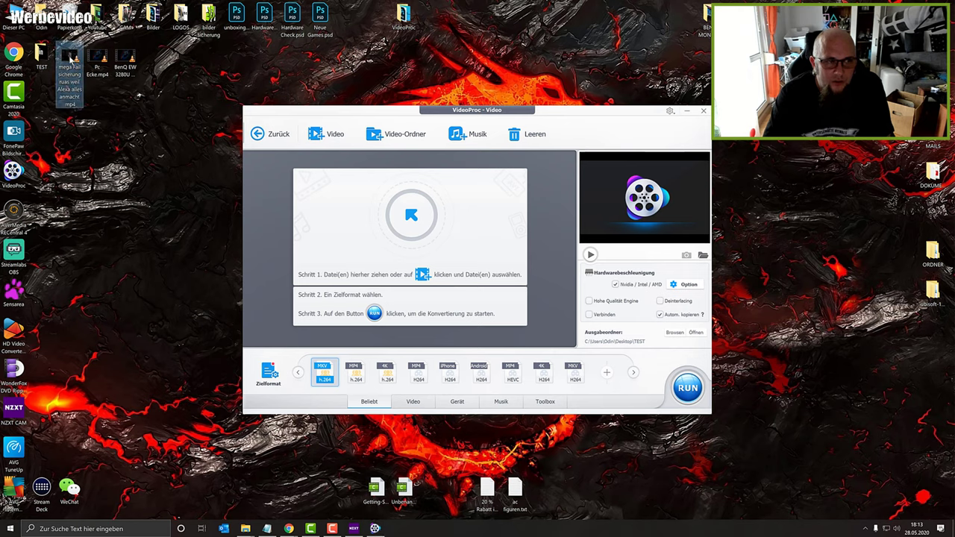
- Add Pc Ecke.mp4 from the desktop to the conversion list and choose MP4 h.264 as target format
left_click_drag(97, 60, 396, 215)
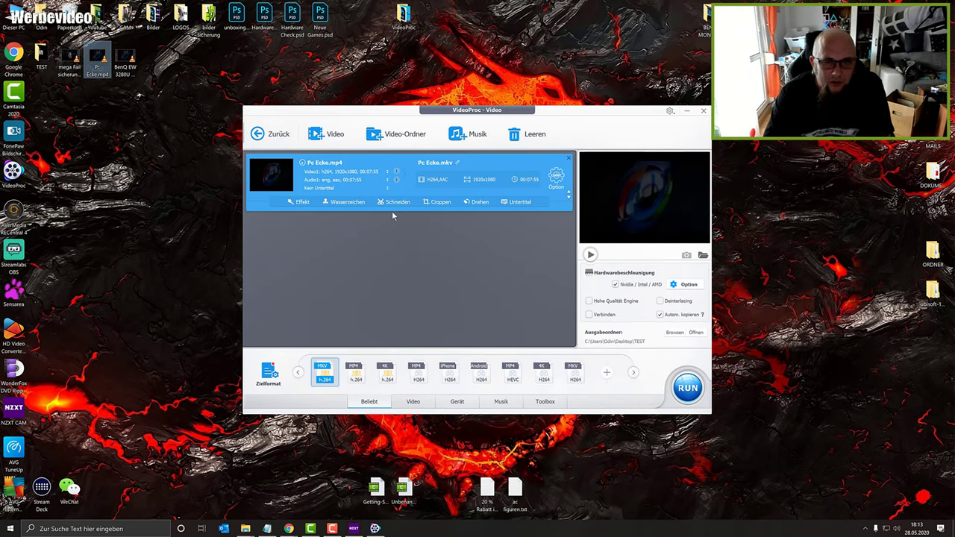
mouse_move(326, 386)
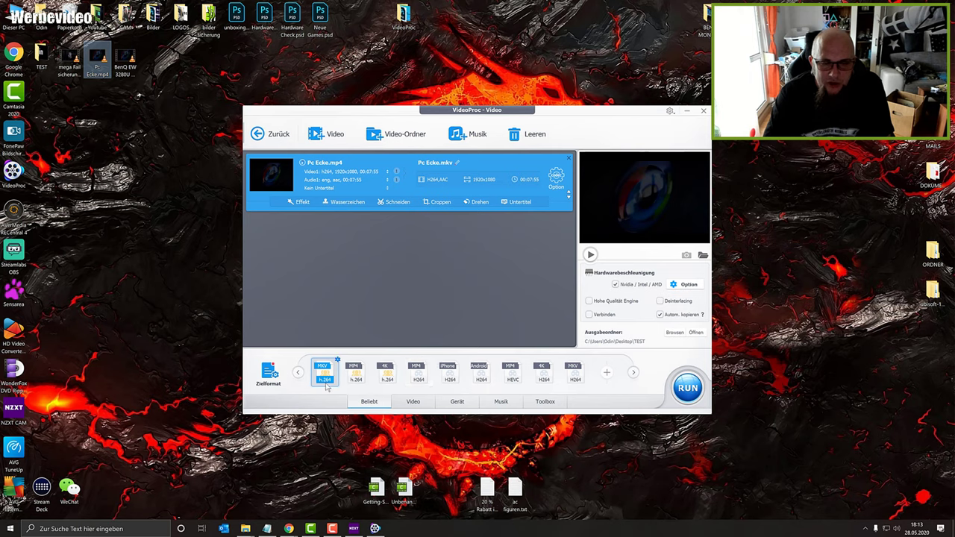
left_click(356, 377)
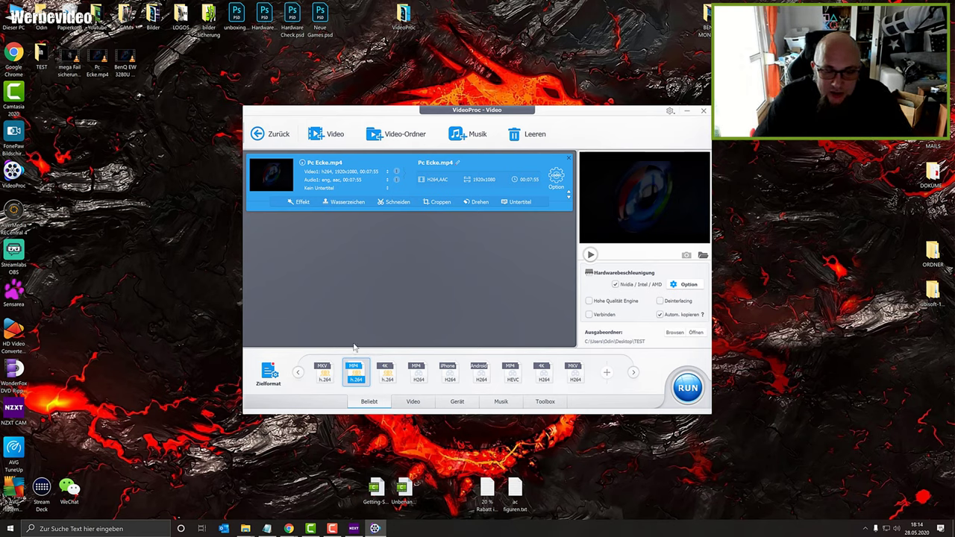
- Browse the target formats offered for video and music and the Toolbox functions
left_click(413, 402)
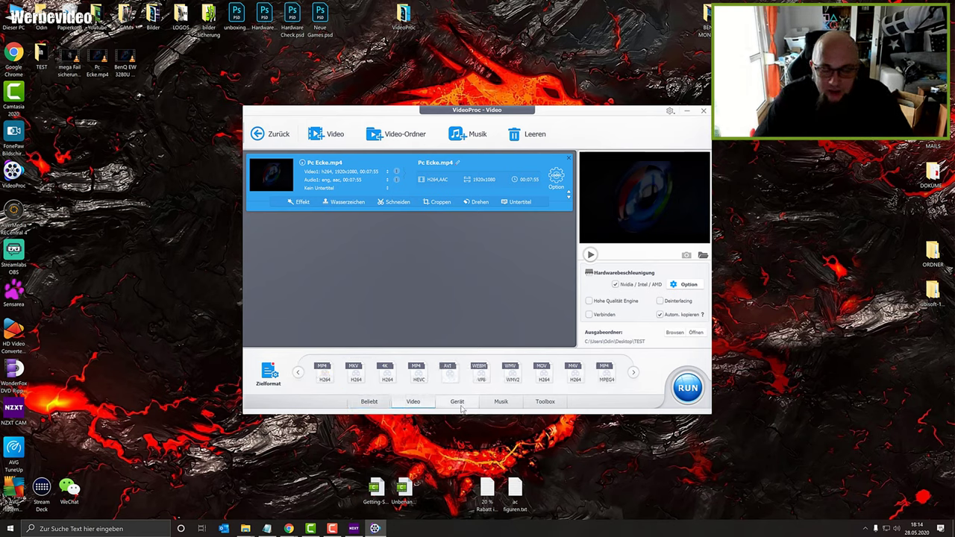
left_click(500, 403)
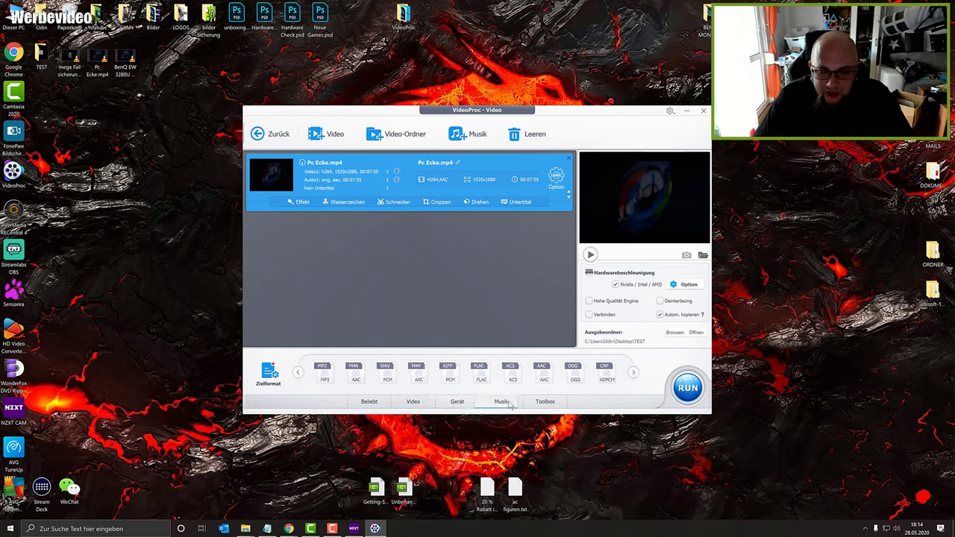
left_click(413, 402)
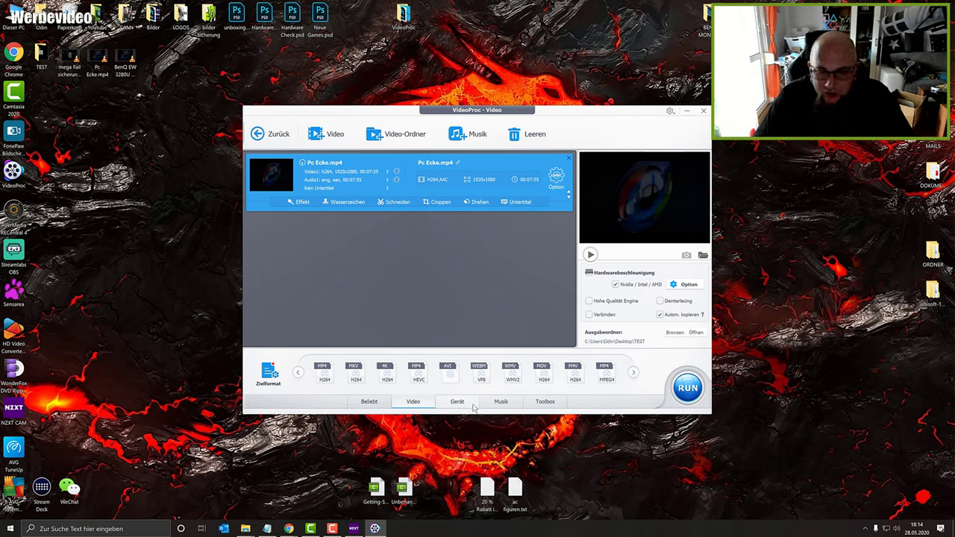
left_click(556, 403)
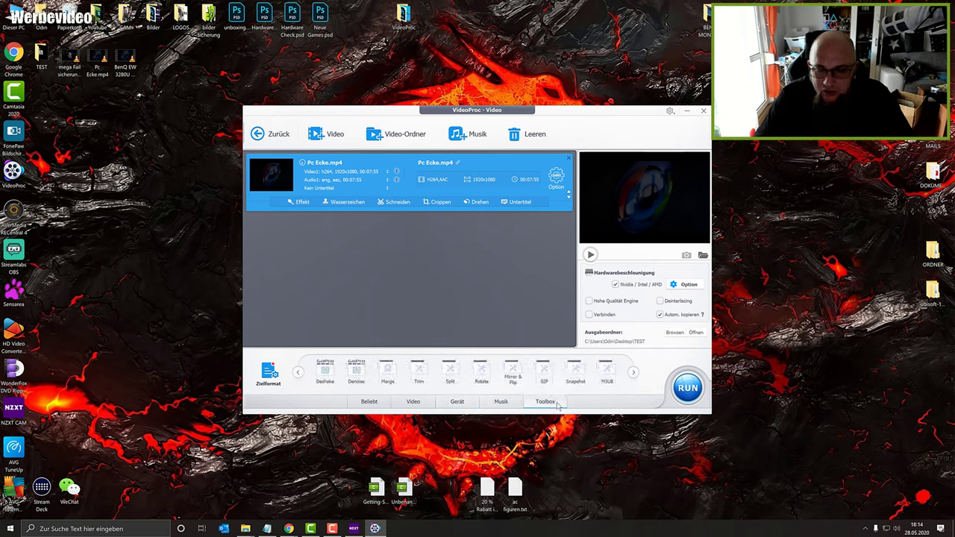
left_click(412, 403)
- Select HUAWEI H264 among the device target formats for Pc Ecke.mp4 and view its specifications
left_click(457, 402)
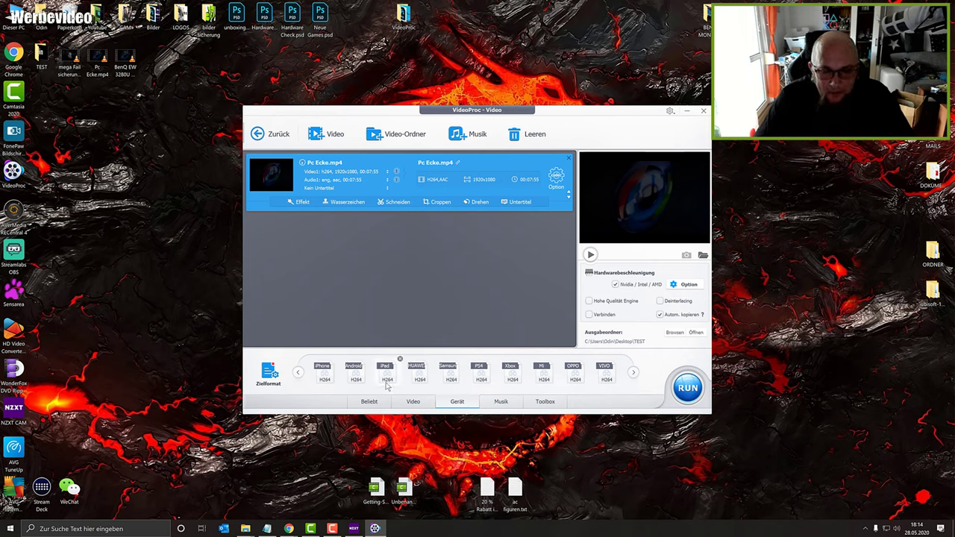
mouse_move(388, 385)
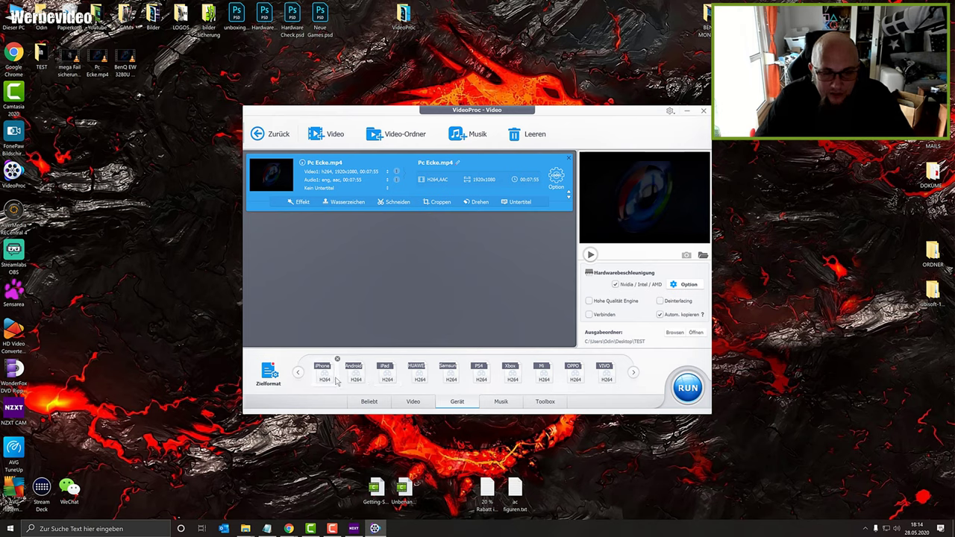
left_click(420, 381)
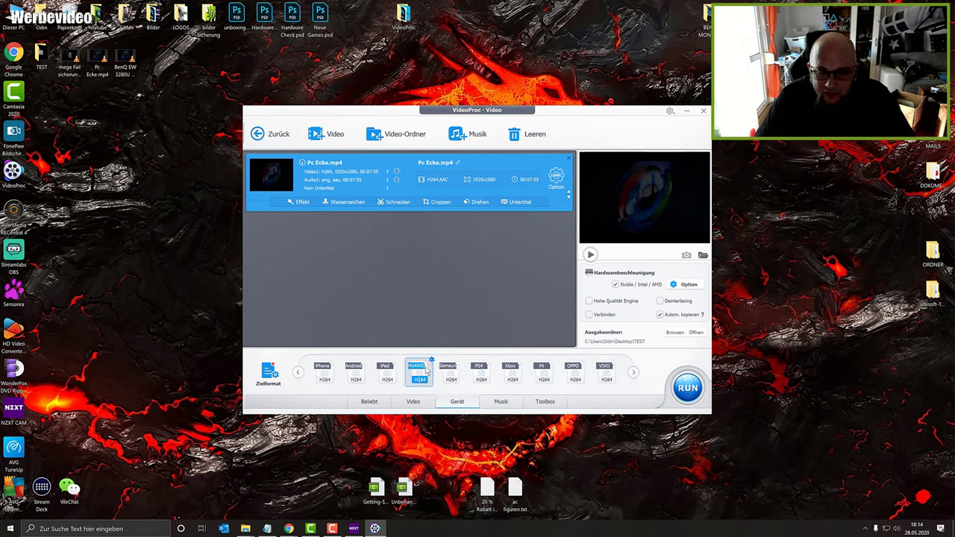
mouse_move(422, 372)
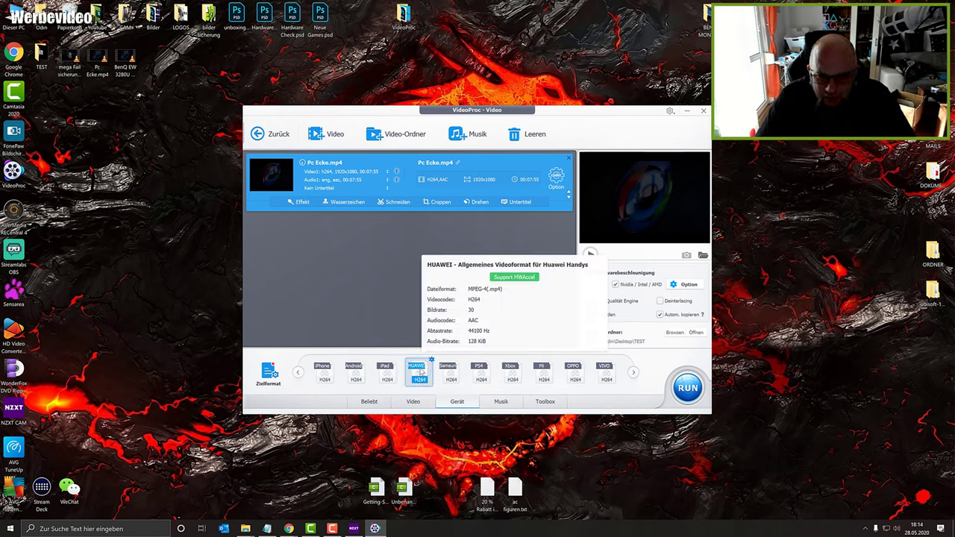
- View the specifications of the iPhone and Samsung device target formats
mouse_move(384, 378)
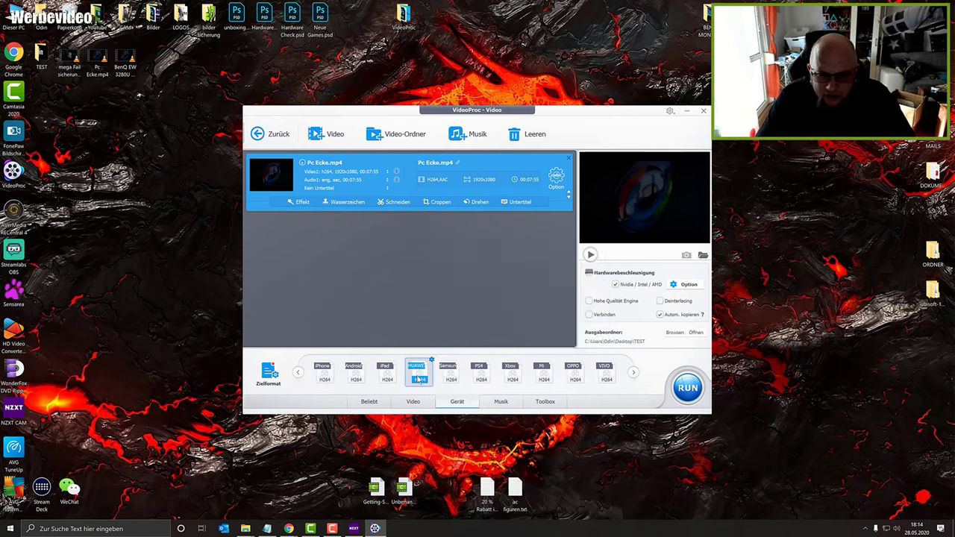
mouse_move(335, 378)
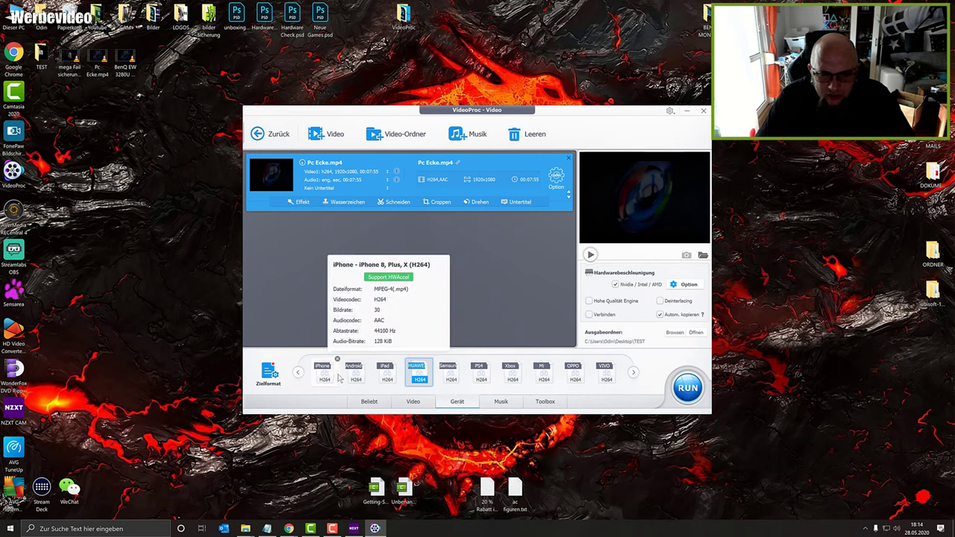
mouse_move(459, 375)
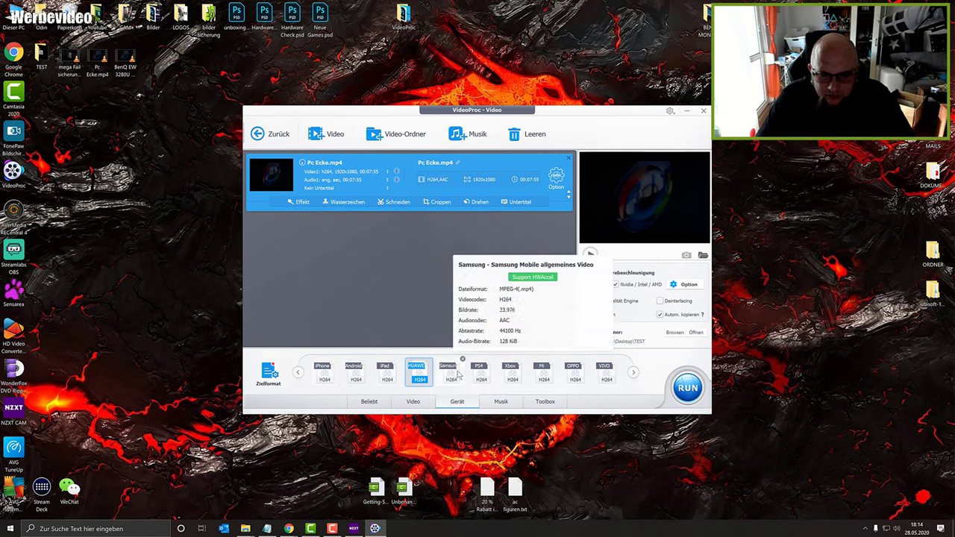
mouse_move(499, 375)
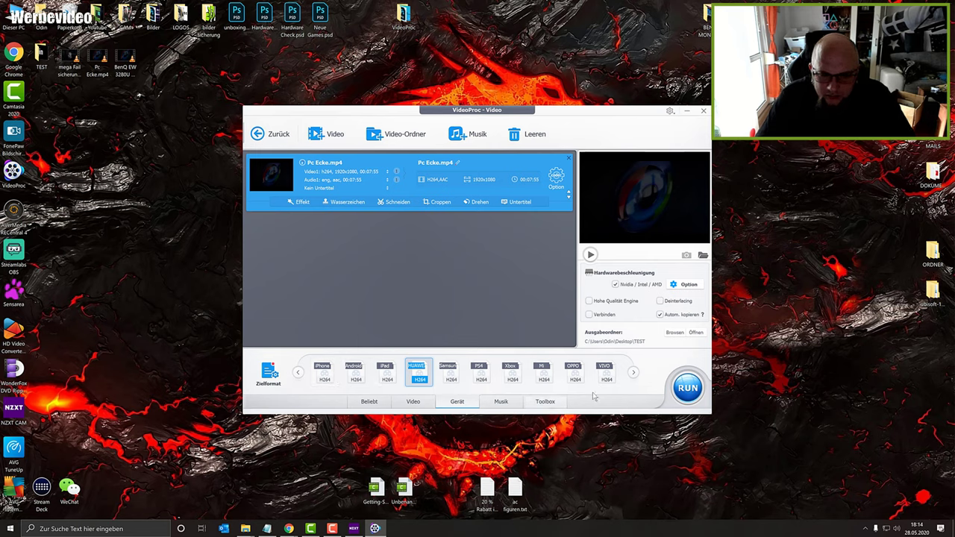
- Add the Sony profile PlayStation 4 (WMV2) to the popular target formats for Pc Ecke.mp4
left_click(371, 401)
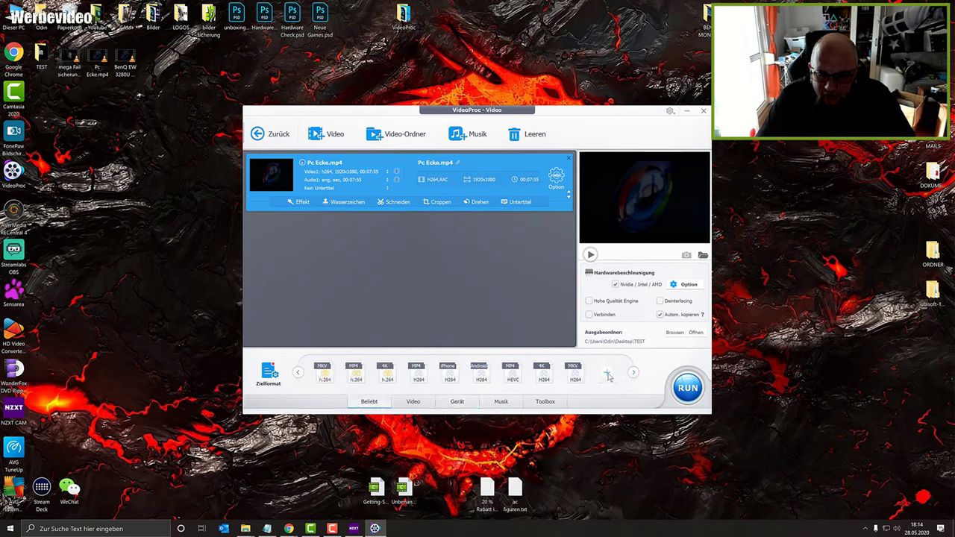
left_click(607, 375)
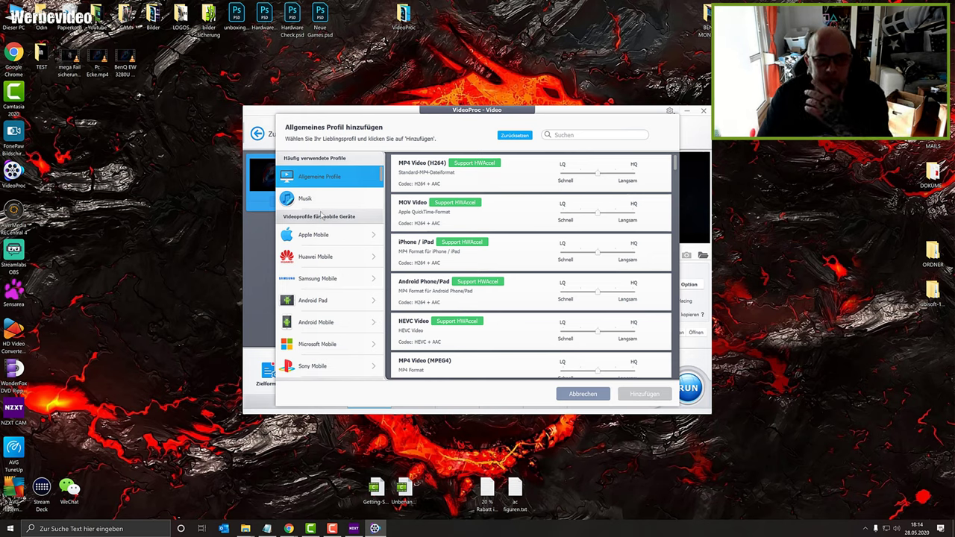
left_click(330, 367)
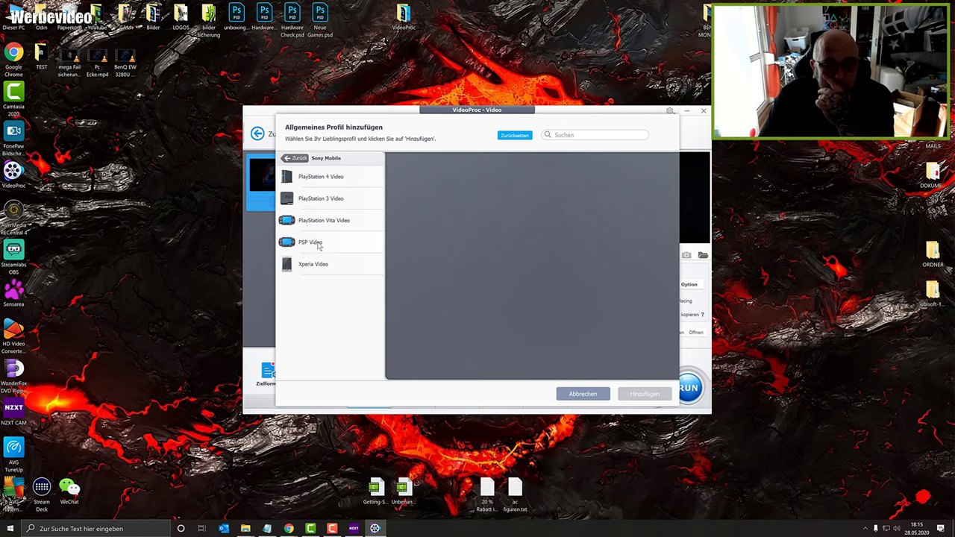
left_click(322, 177)
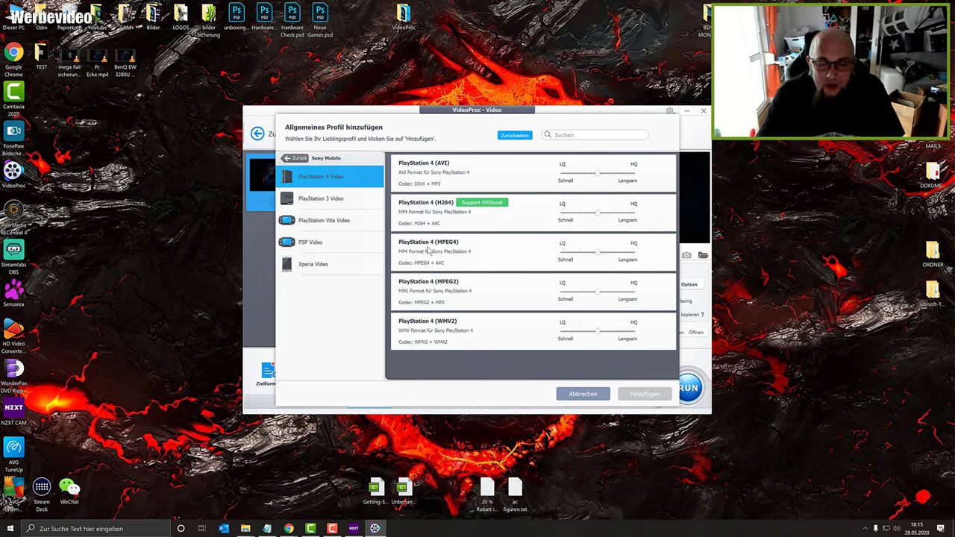
left_click(456, 330)
left_click(668, 390)
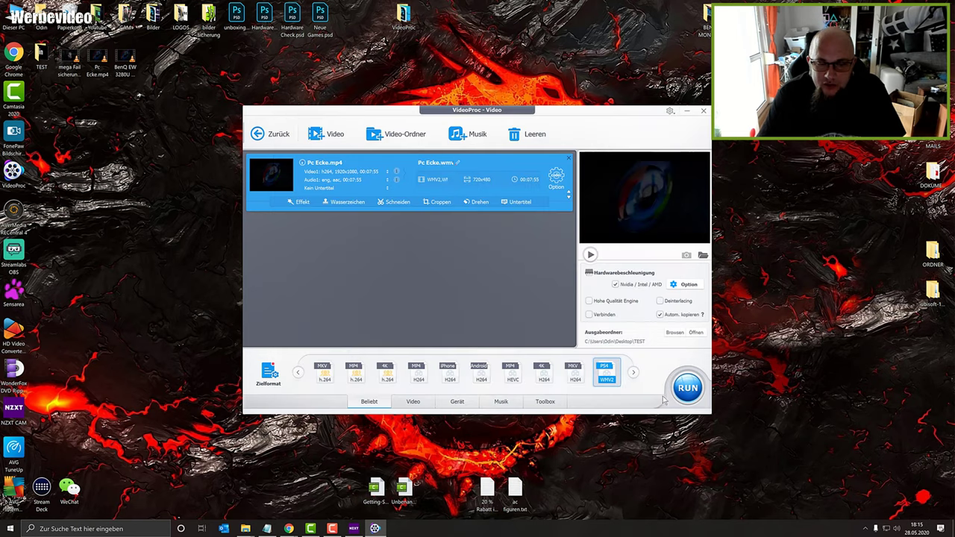
mouse_move(608, 385)
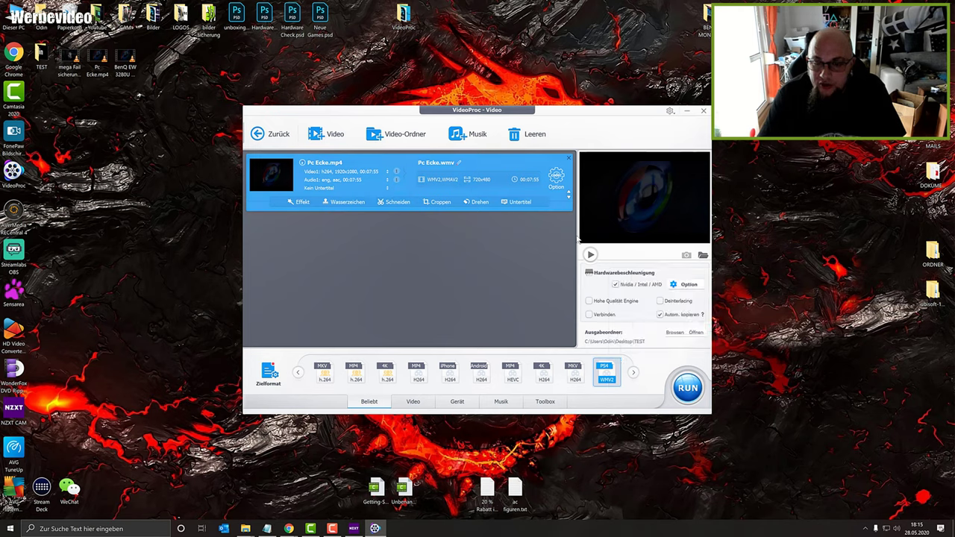
- Show the music target formats and remove Pc Ecke.mp4 from the conversion list
mouse_move(450, 373)
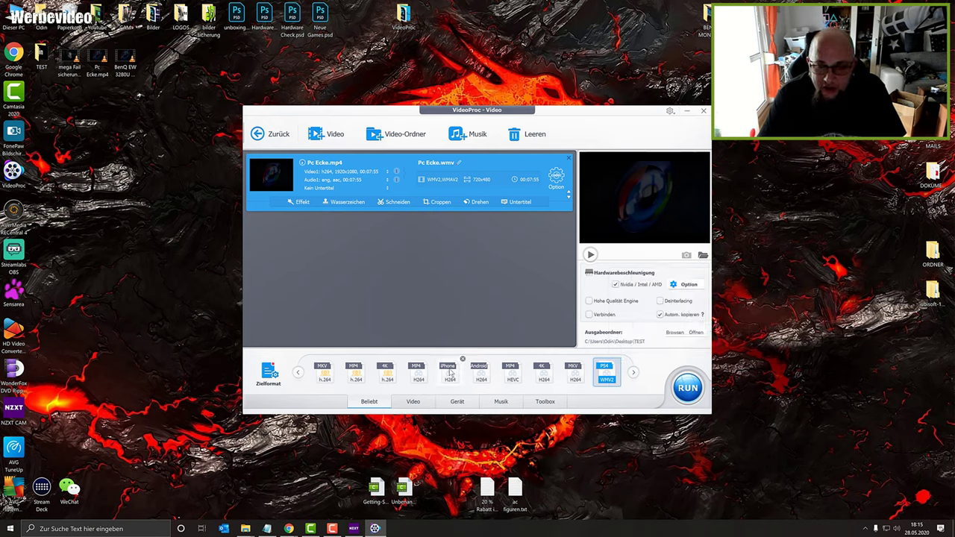
left_click(502, 400)
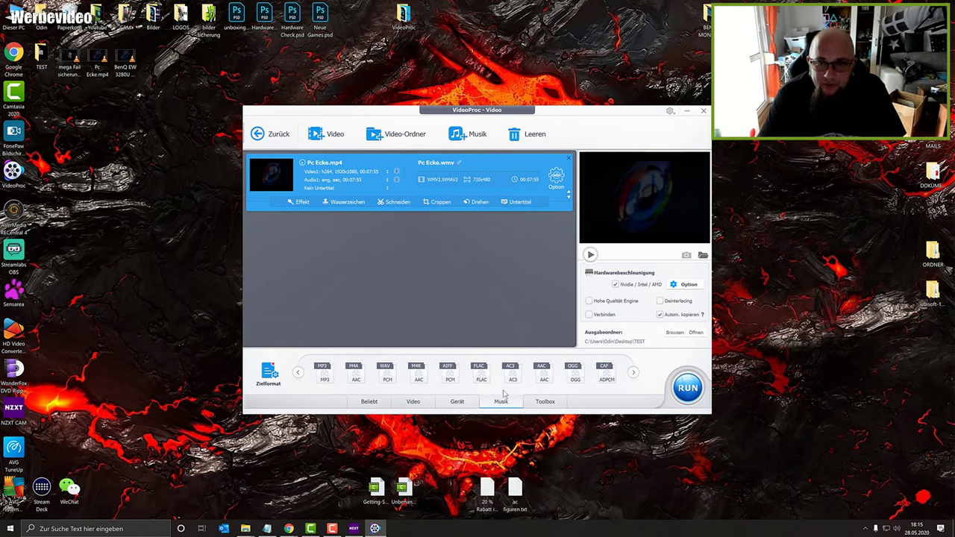
left_click(568, 158)
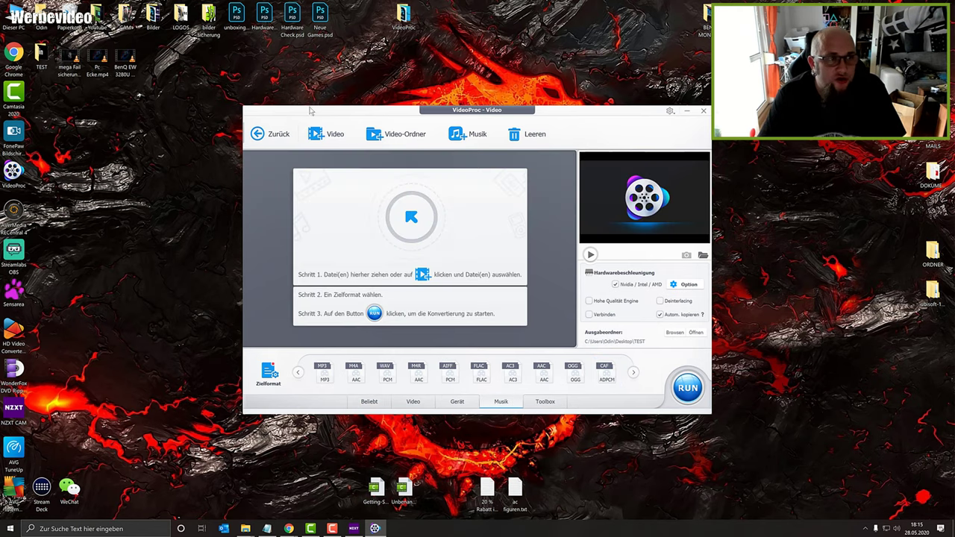
- Look in File Explorer for a music file in the Musik folder and its VideoProc subfolder
double_click(41, 16)
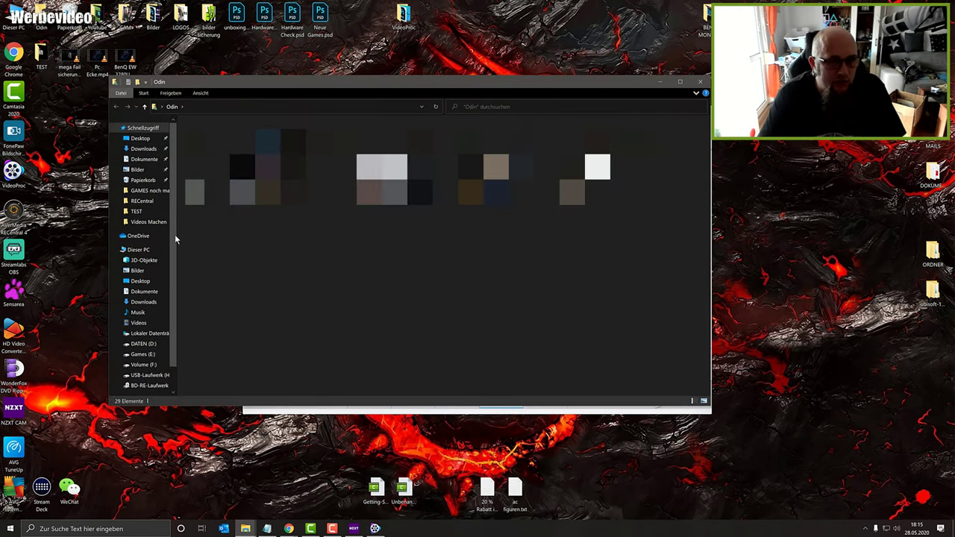
left_click(146, 315)
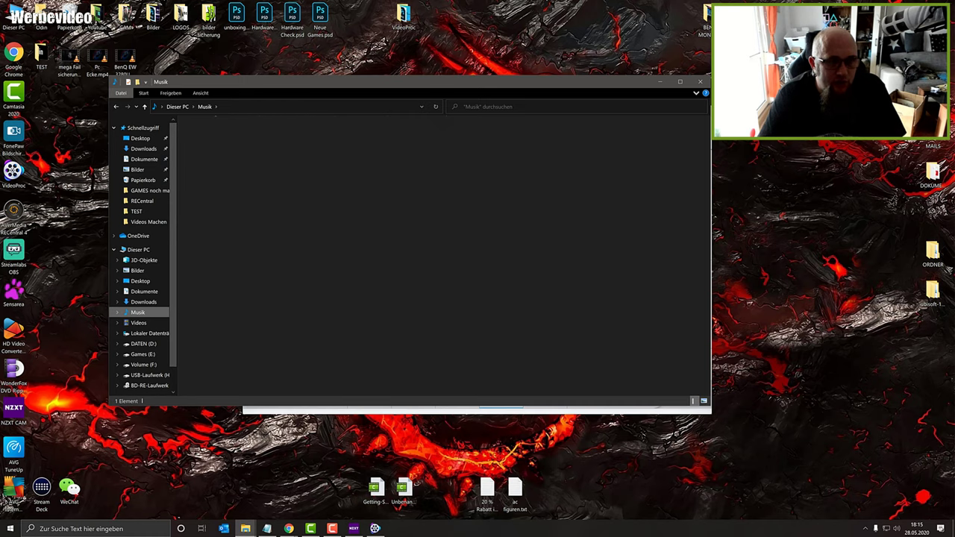
left_click(662, 82)
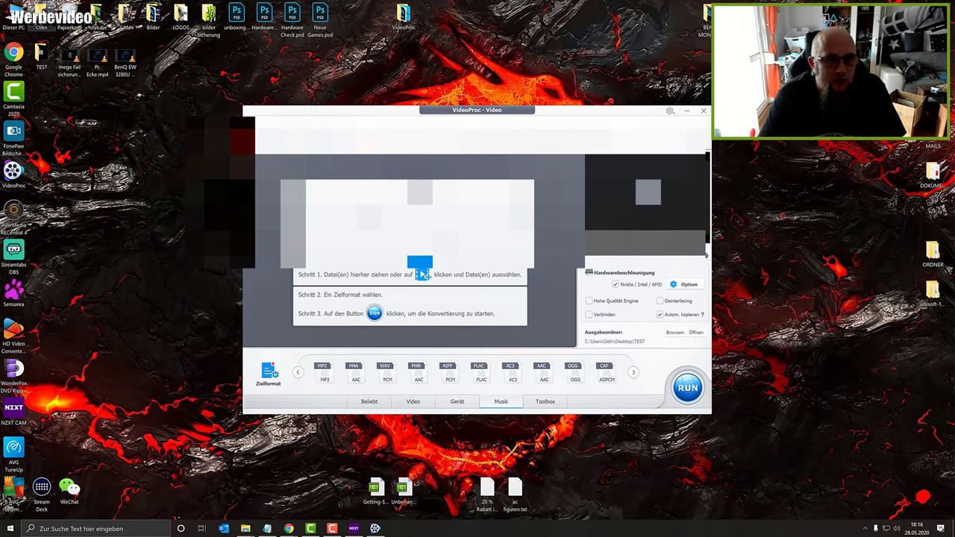
key("super+e")
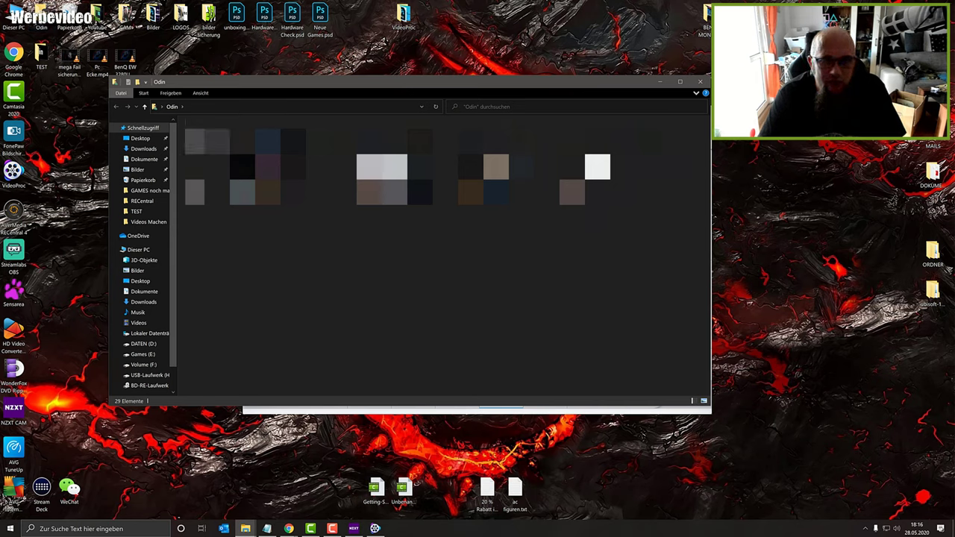
key("Down")
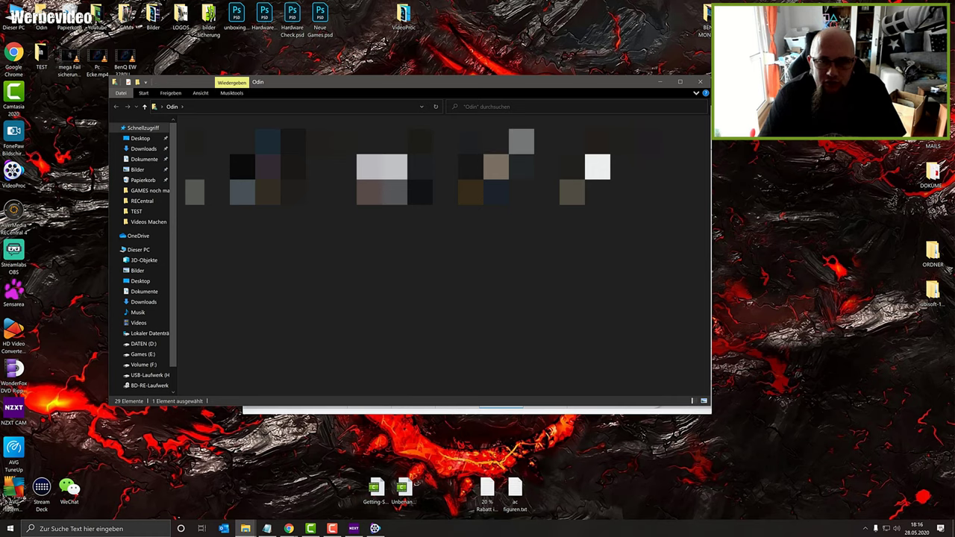
key("Return")
key("Down")
key("Return")
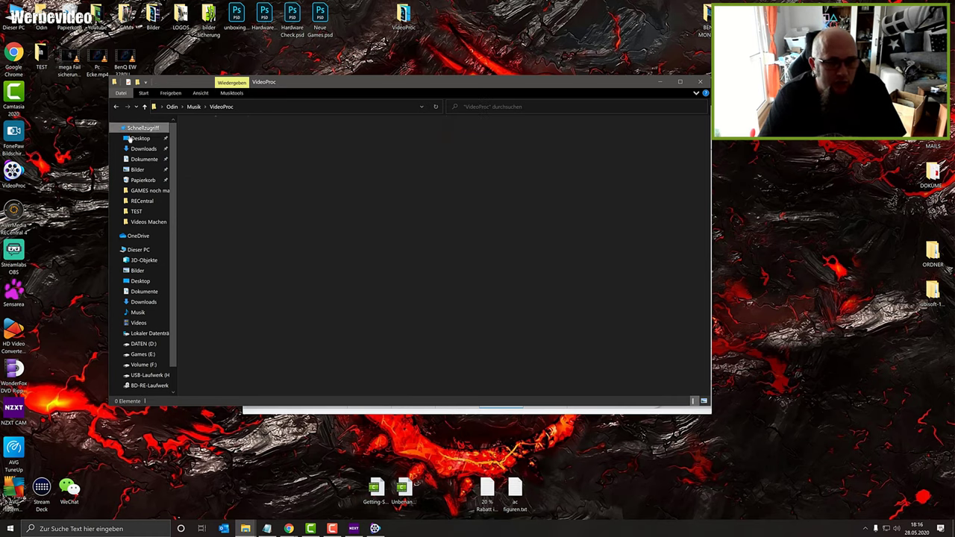
left_click(700, 82)
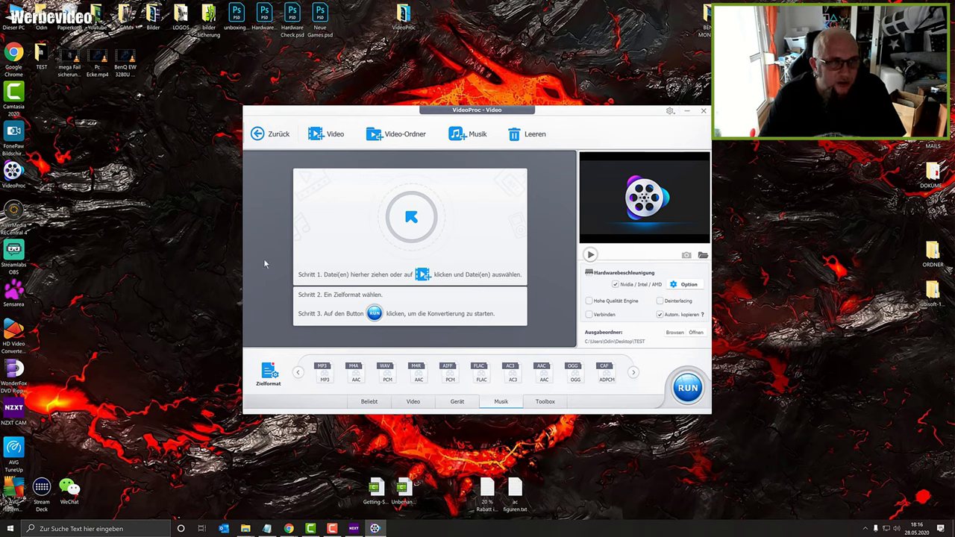
- Convert the mega Fail sicherung video from the desktop to MP3 and close the output folder
left_click_drag(75, 82, 351, 224)
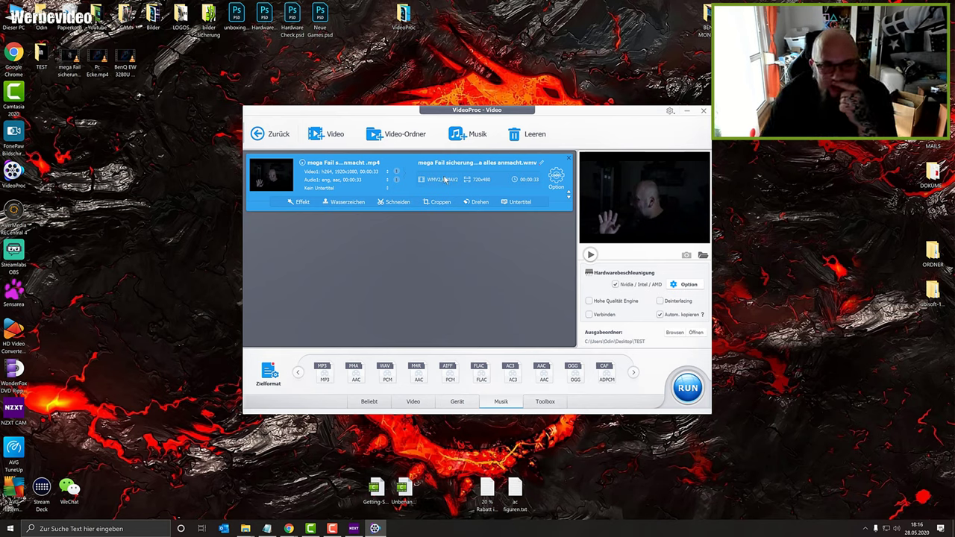
left_click(325, 377)
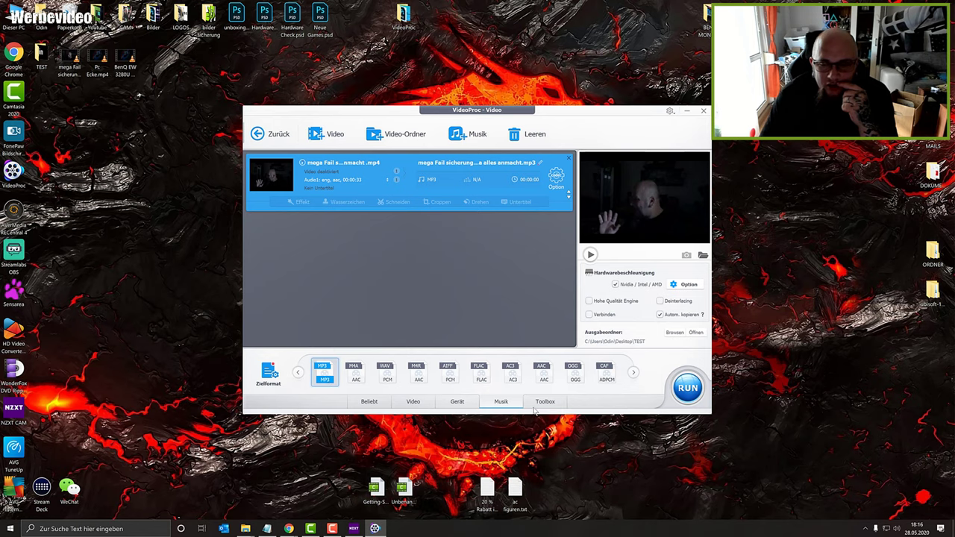
left_click(688, 389)
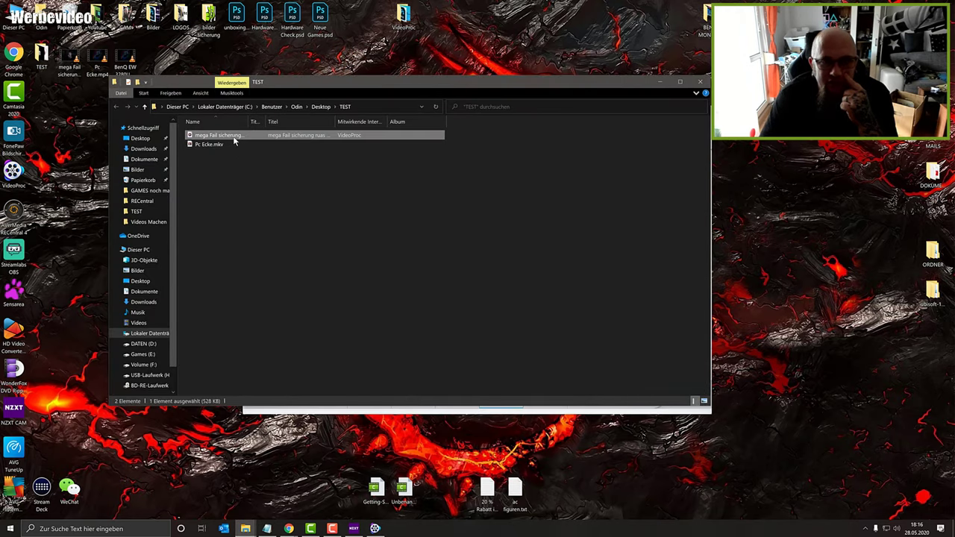
left_click(700, 82)
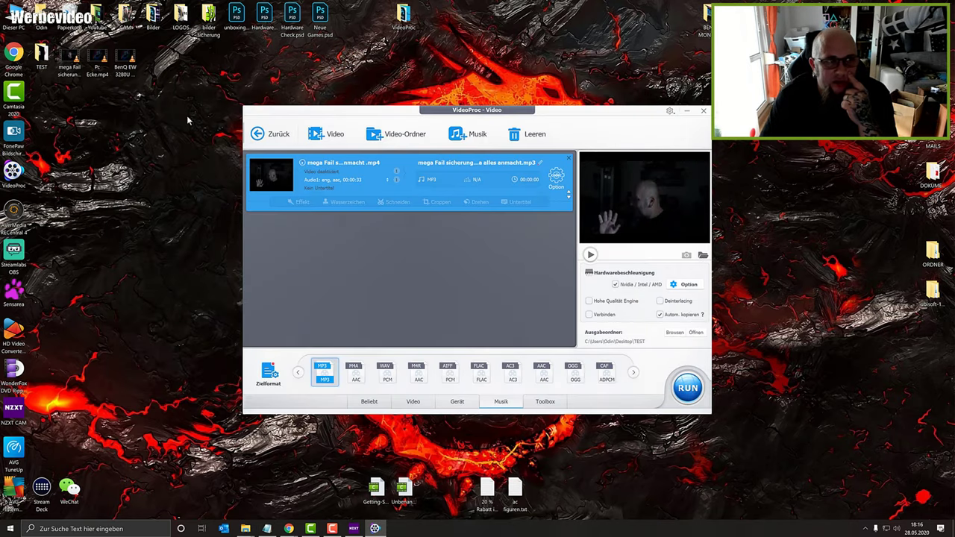
- Open the TEST folder on the desktop and show its files as extra large icons
double_click(48, 56)
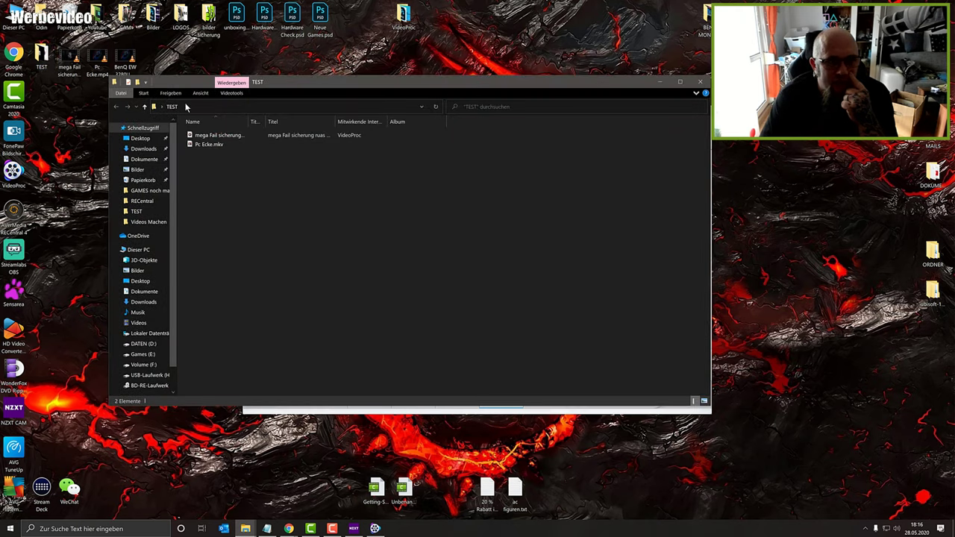
left_click(200, 93)
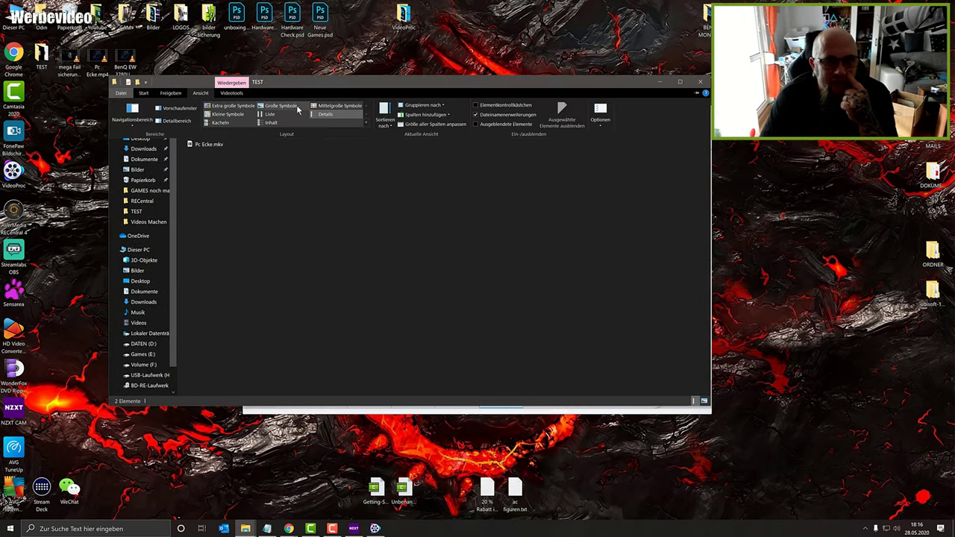
left_click(226, 108)
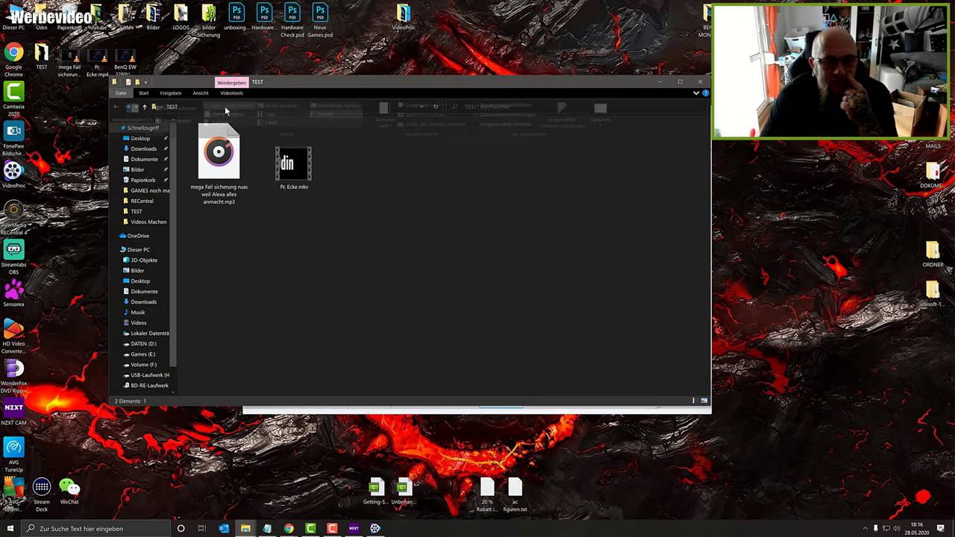
- Play excerpts of the converted mega Fail sicherung MP3, close the player and minimize the TEST folder window
double_click(224, 196)
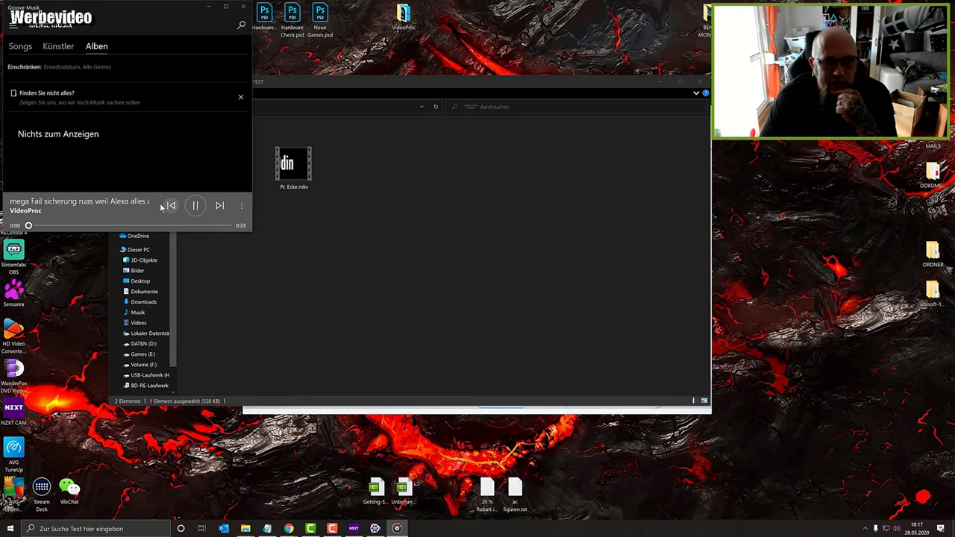
left_click(191, 209)
left_click(138, 225)
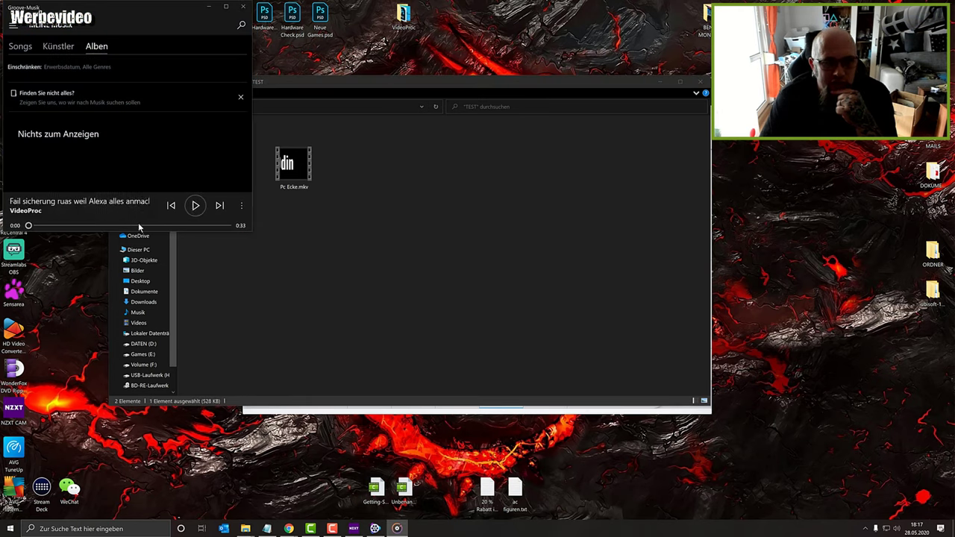
left_click(196, 206)
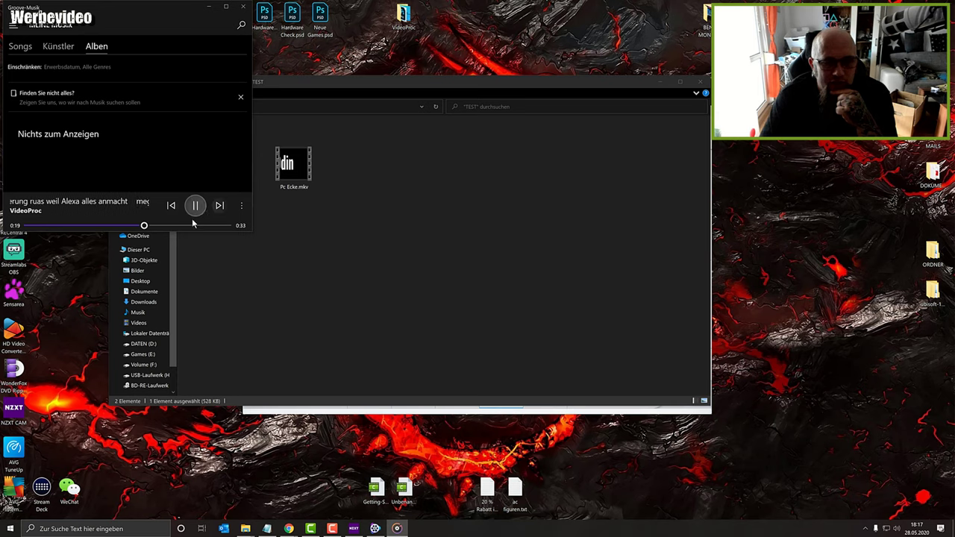
left_click(186, 225)
left_click(196, 207)
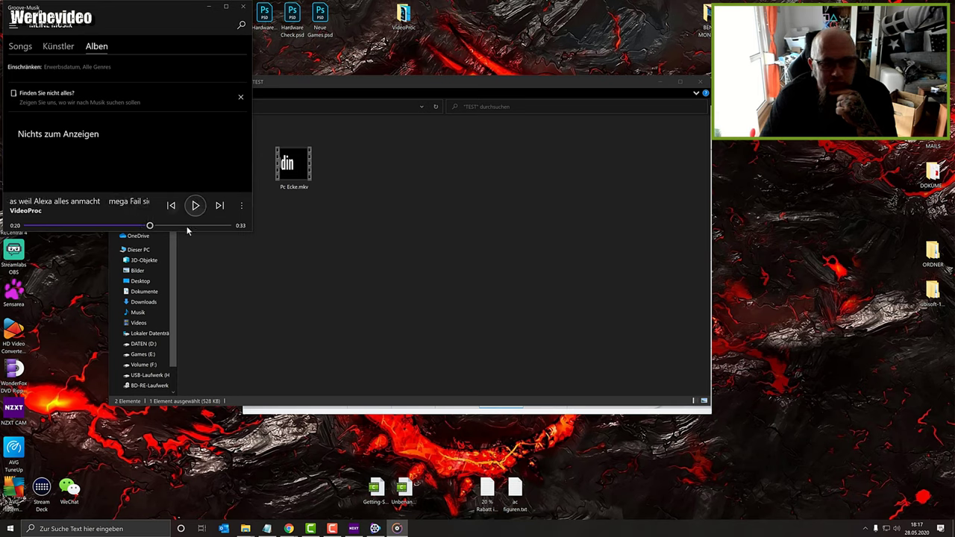
left_click(196, 206)
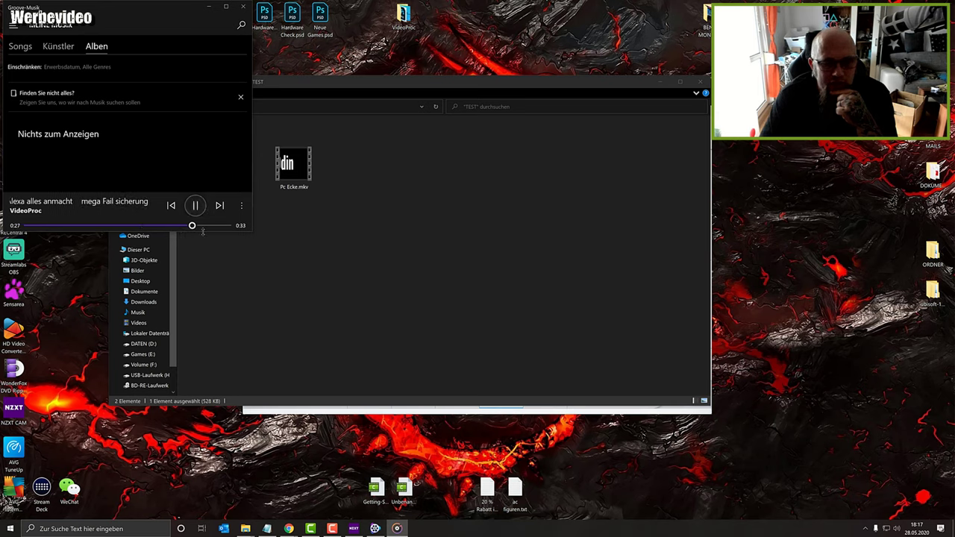
left_click(246, 8)
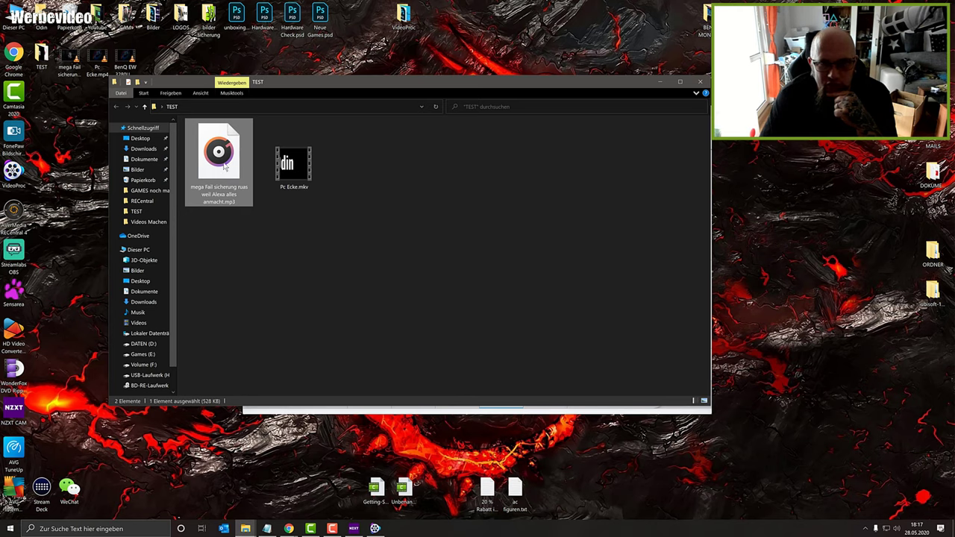
left_click_drag(571, 89, 582, 107)
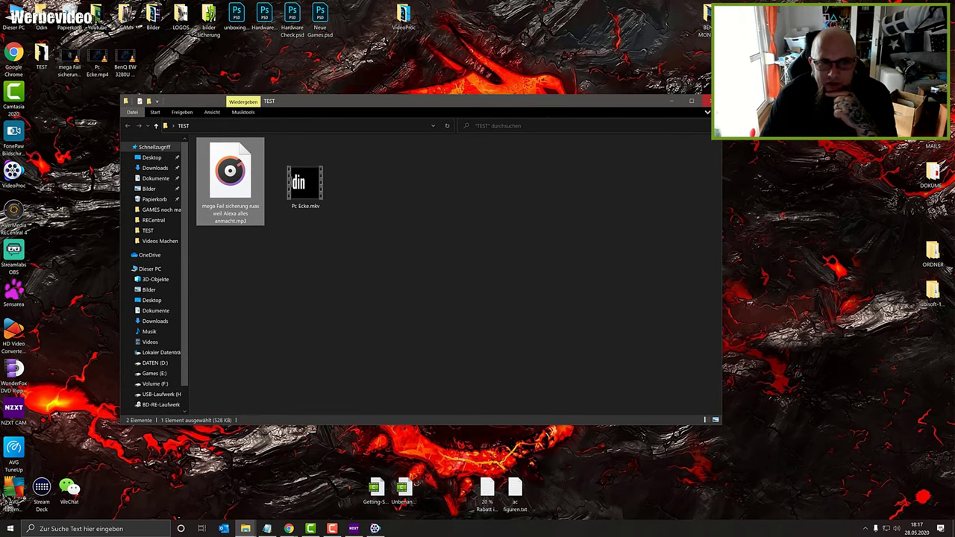
left_click(671, 101)
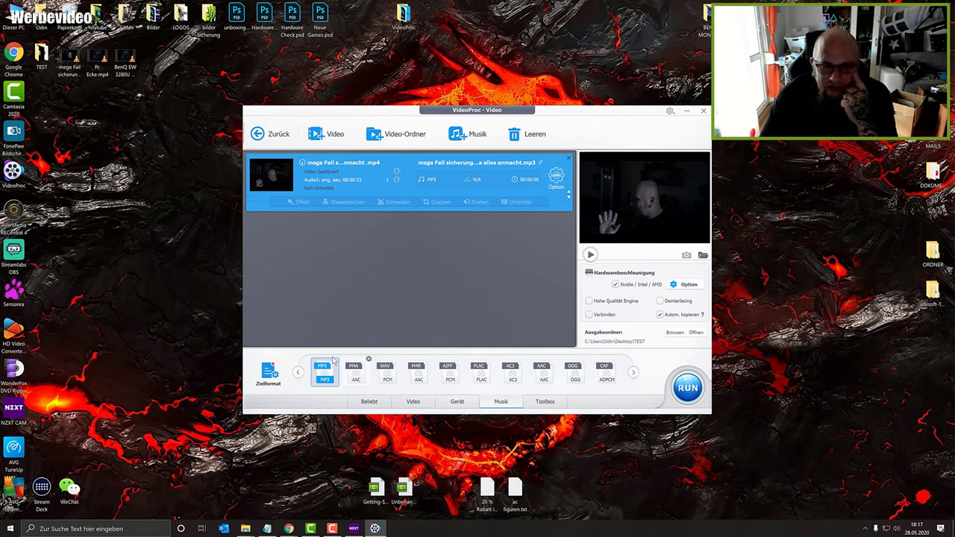
- Re-add the mega Fail sicherung video from the desktop and choose the MP3 profile among the popular target formats
left_click(369, 403)
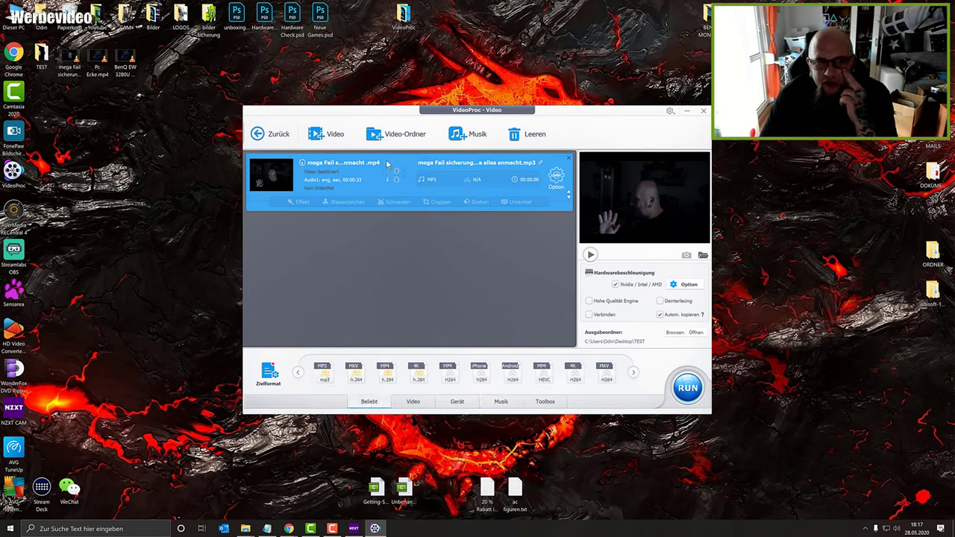
left_click(327, 137)
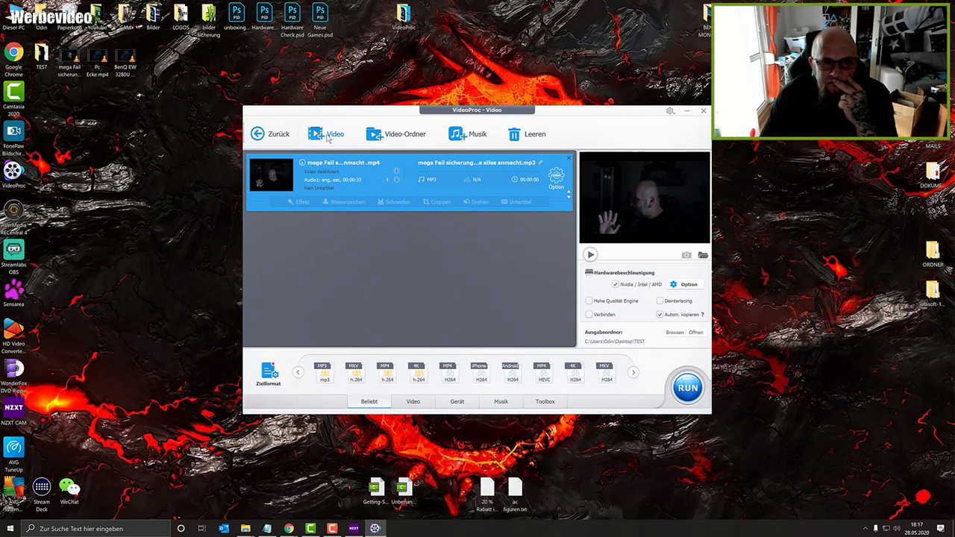
key("Escape")
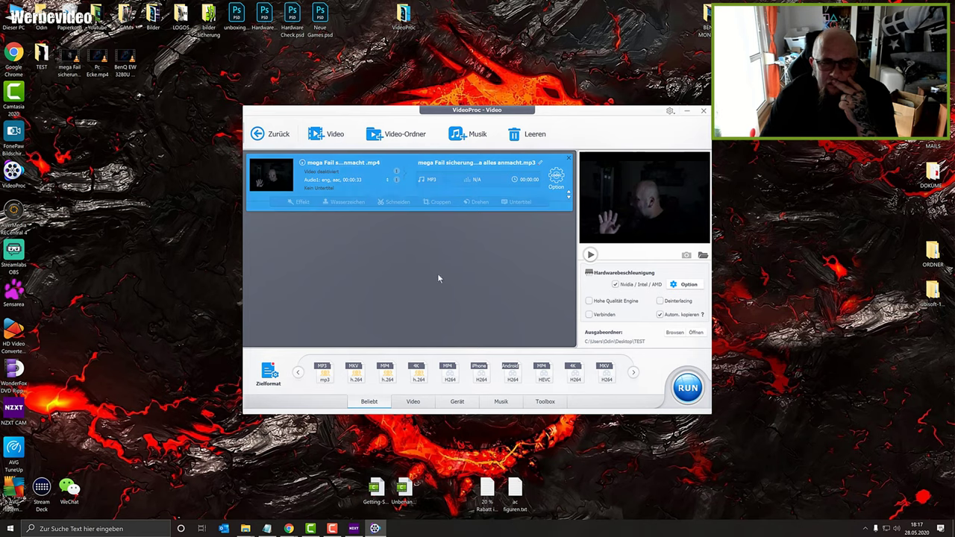
left_click(567, 161)
left_click_drag(83, 65, 332, 239)
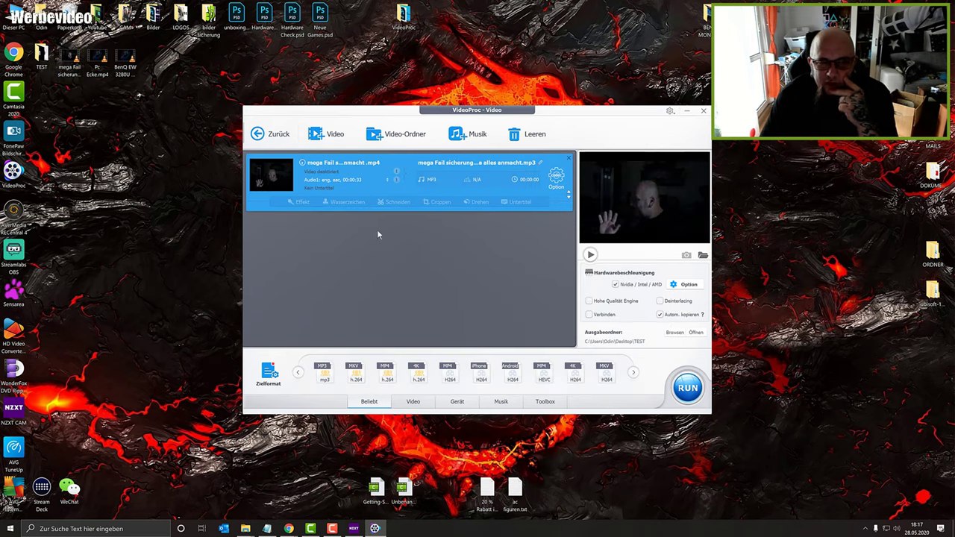
left_click(322, 377)
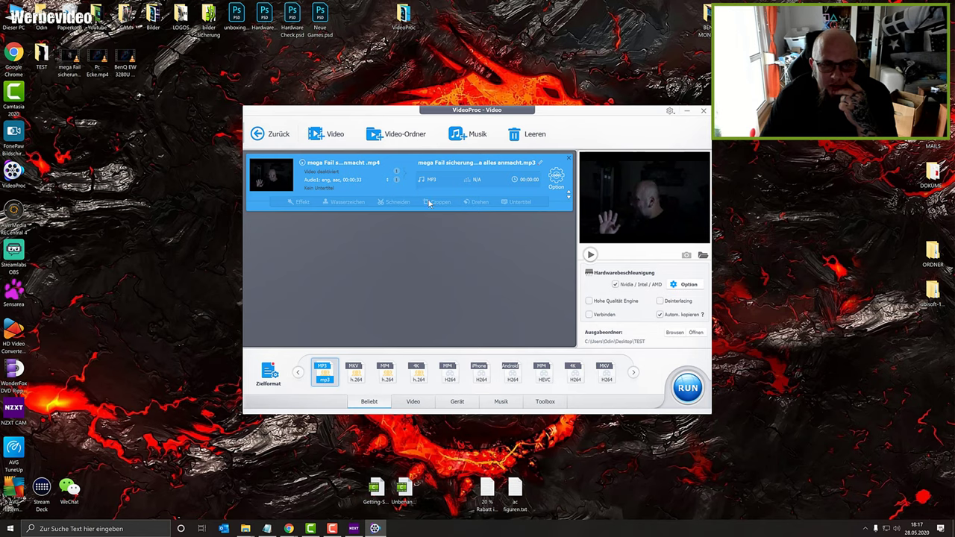
- Replace the mega Fail sicherung video in the list with Pc Ecke.mp4 and show the popular target formats
left_click(557, 173)
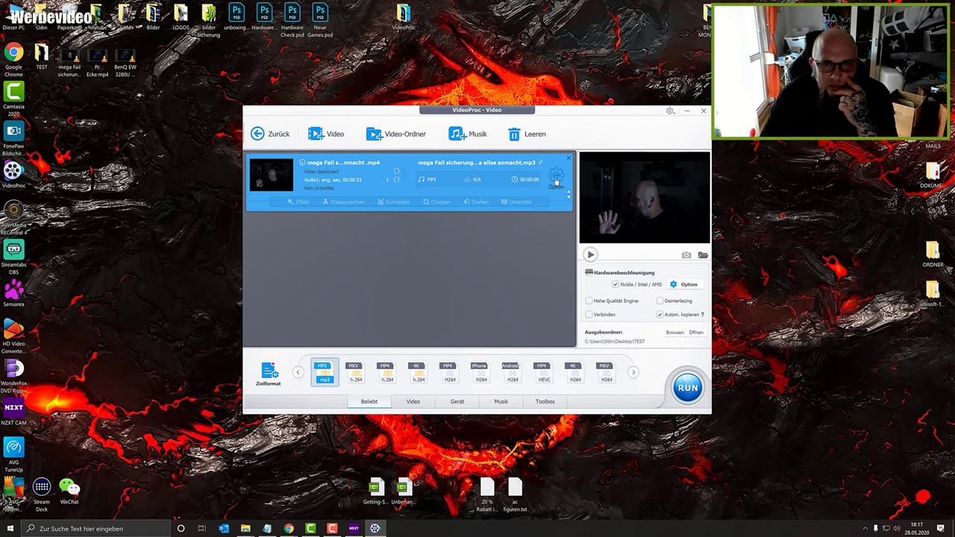
left_click(688, 100)
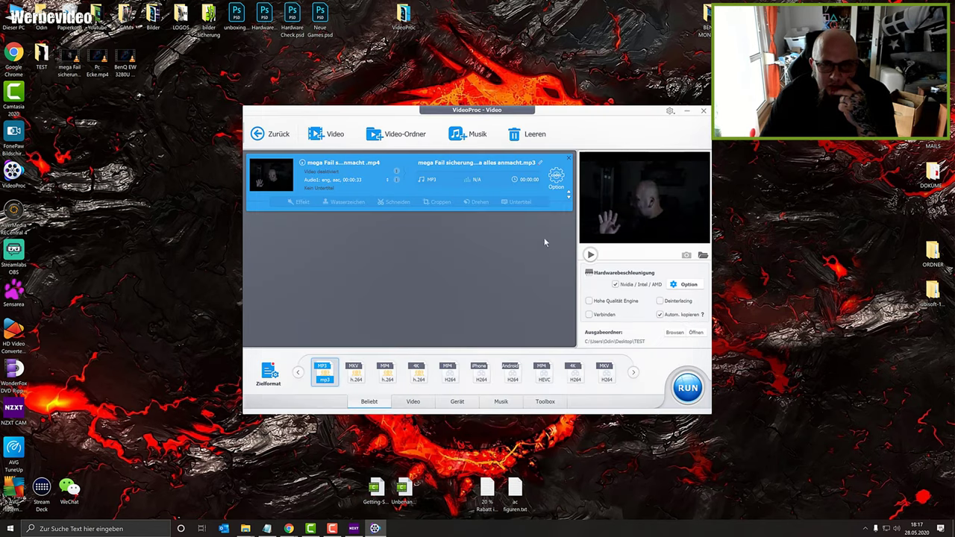
left_click(568, 166)
left_click_drag(97, 59, 340, 232)
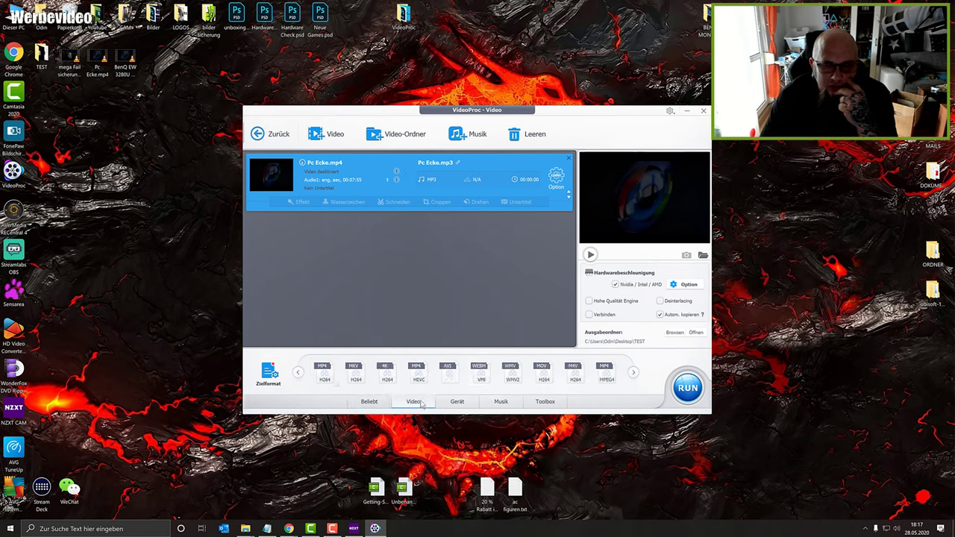
left_click(457, 401)
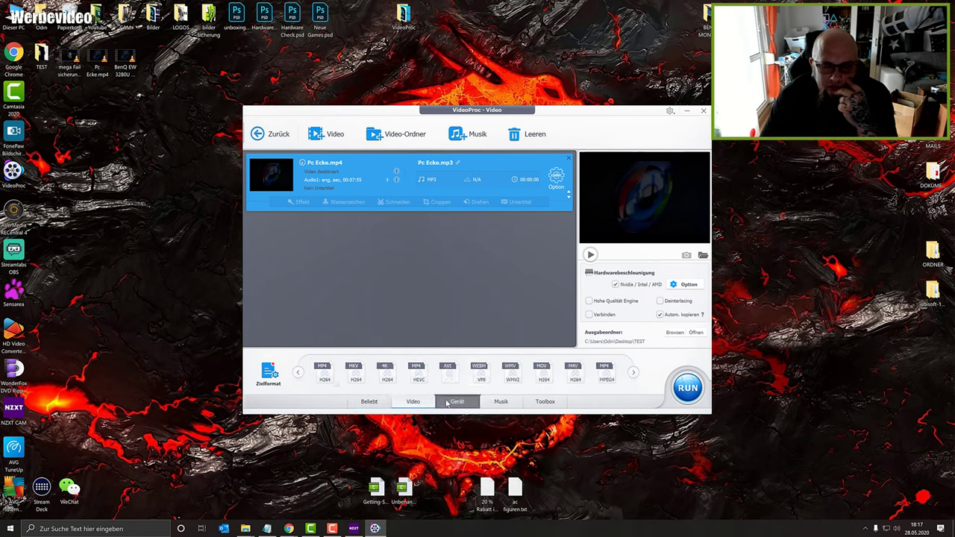
left_click(369, 401)
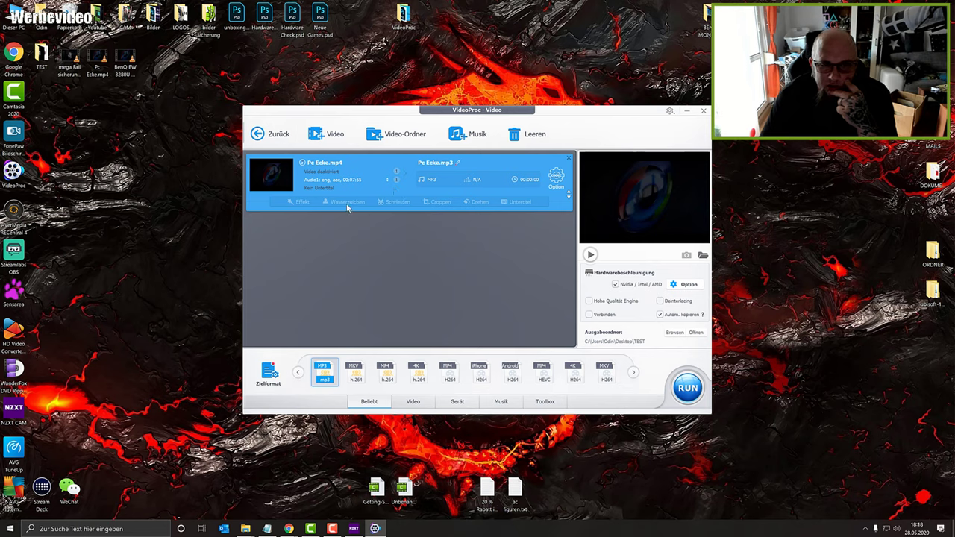
- Enable the Hohe Qualität Engine, Verbinden and Deinterlacing options for the conversion
left_click(601, 302)
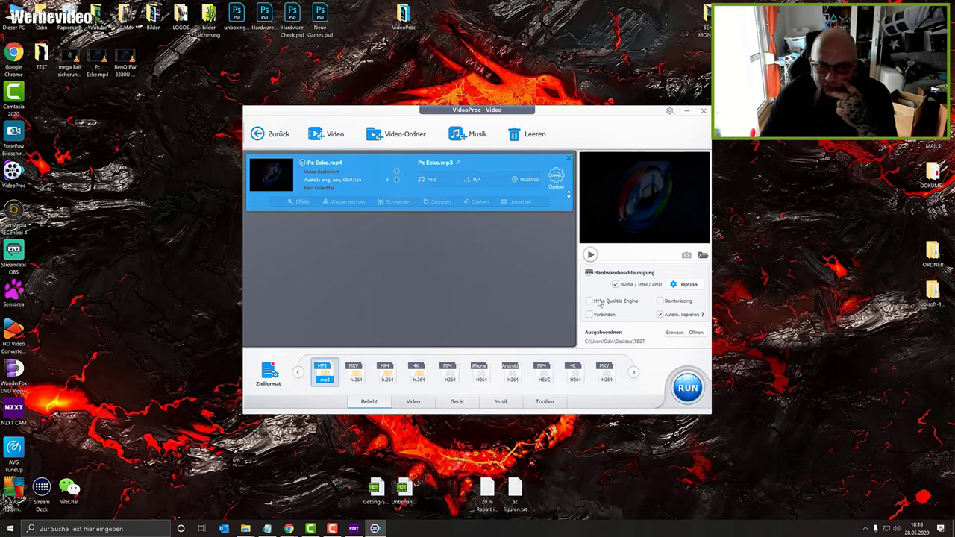
left_click(600, 315)
left_click(660, 301)
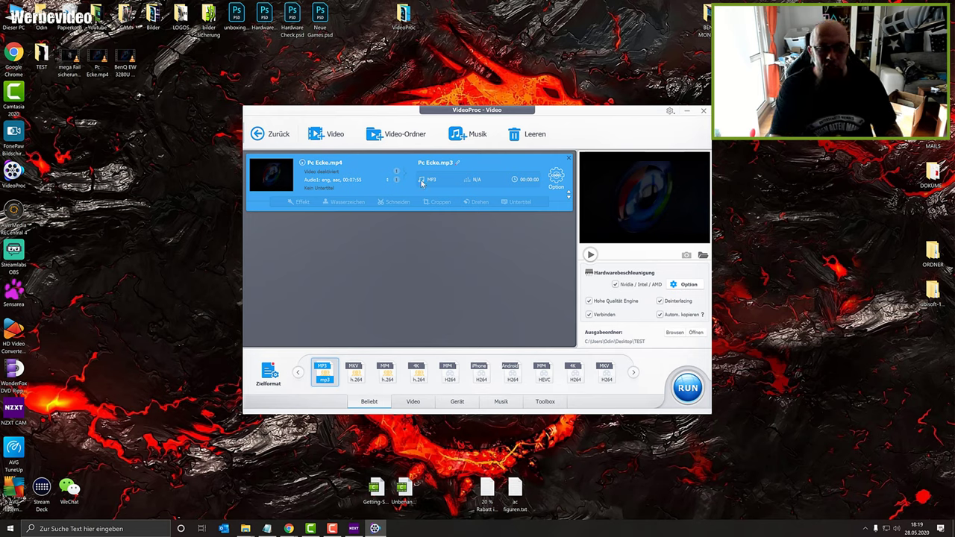
- Return to the start screen, discarding the listed media, and reopen the Video section
left_click(270, 135)
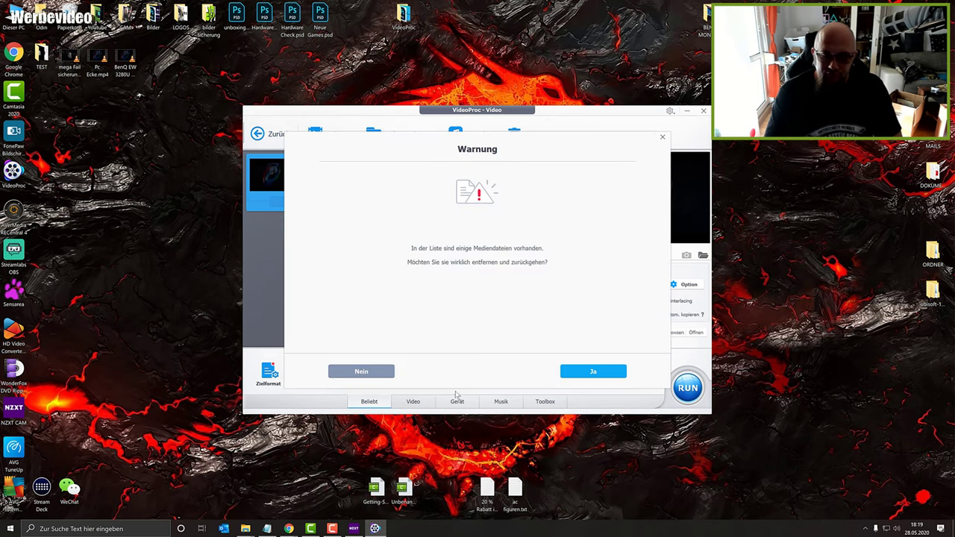
left_click(616, 372)
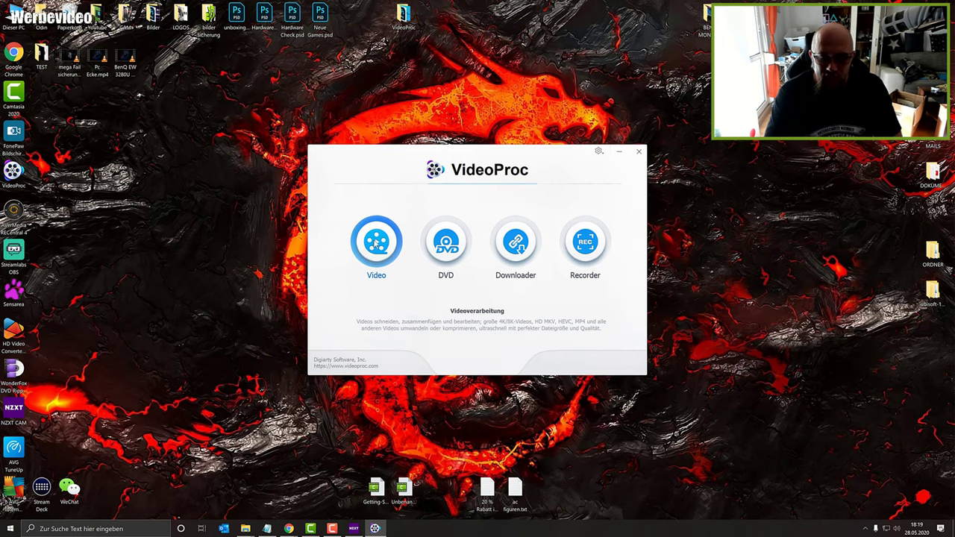
left_click(378, 232)
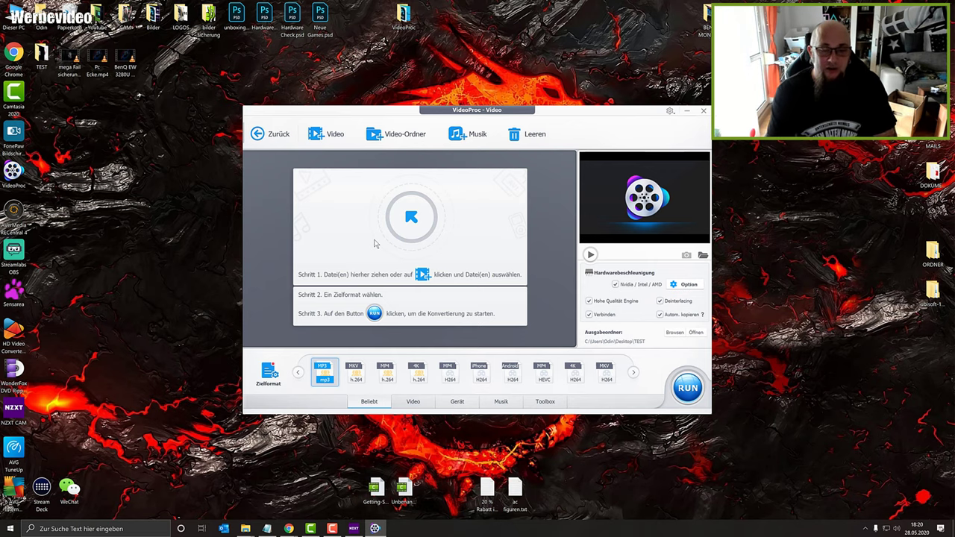
- Look through the video, device and music target profiles and show the Toolbox tools
left_click(414, 402)
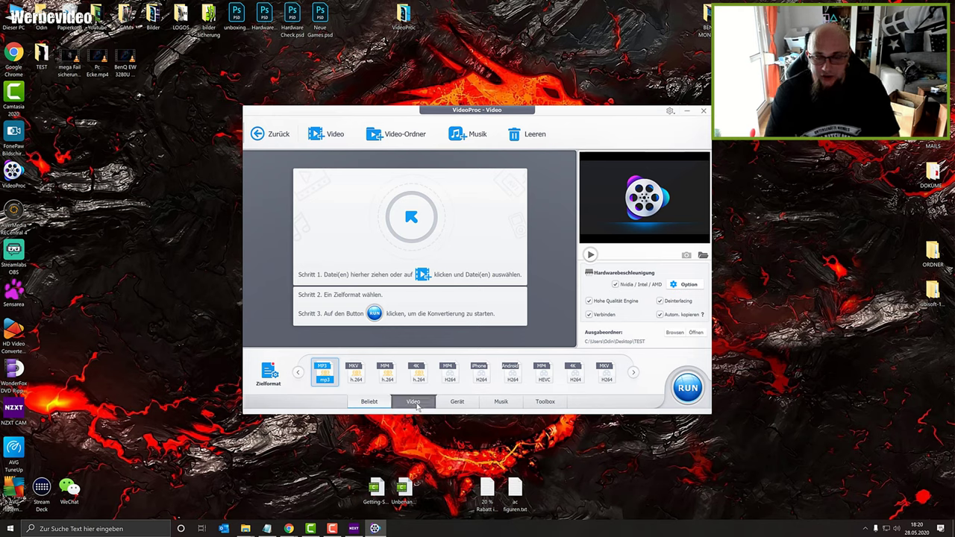
left_click(461, 403)
left_click(501, 402)
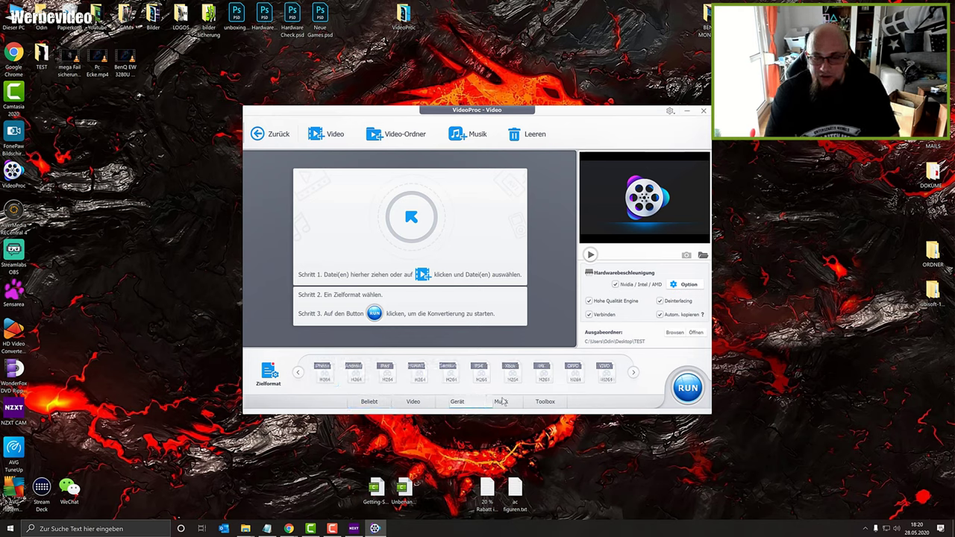
left_click(543, 404)
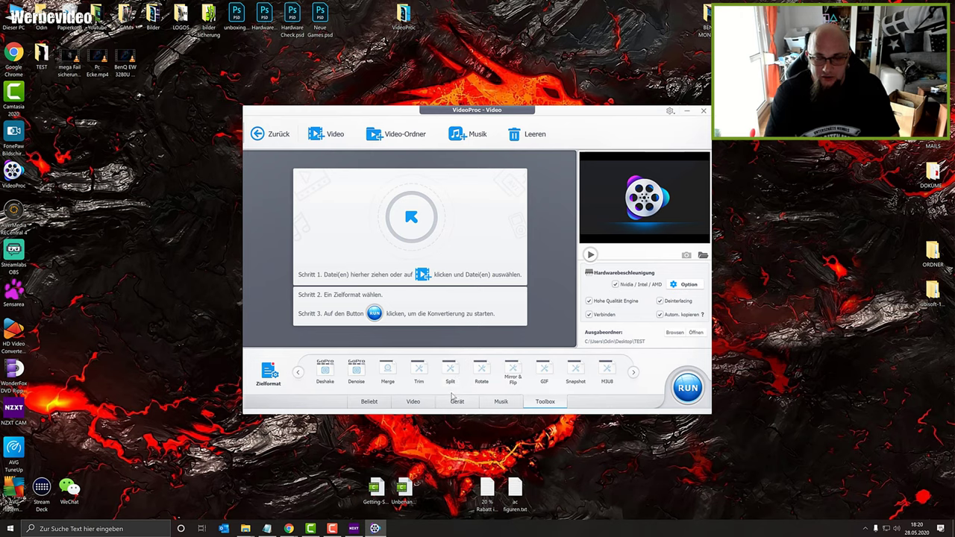
- Try to open the Trim tool's settings with no media in the list
left_click(454, 370)
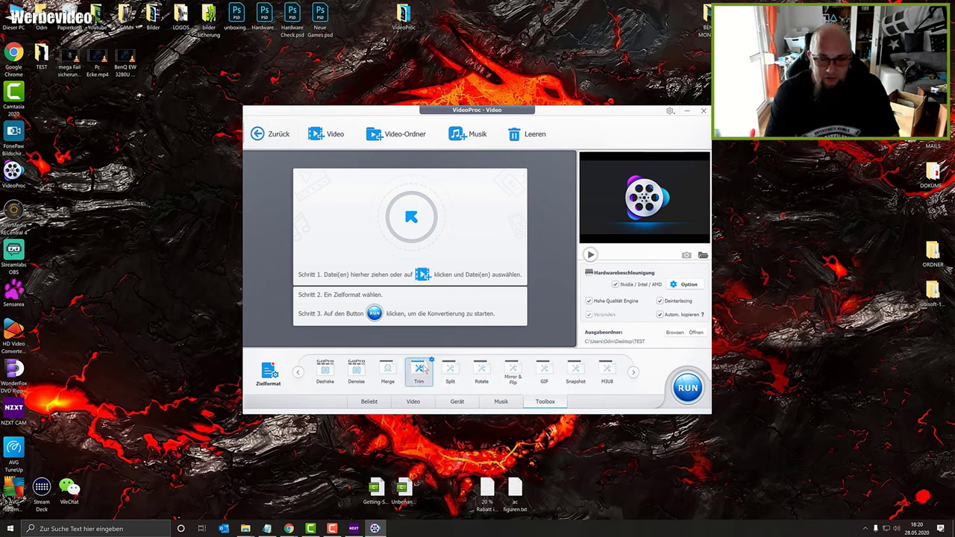
left_click(425, 367)
double_click(431, 362)
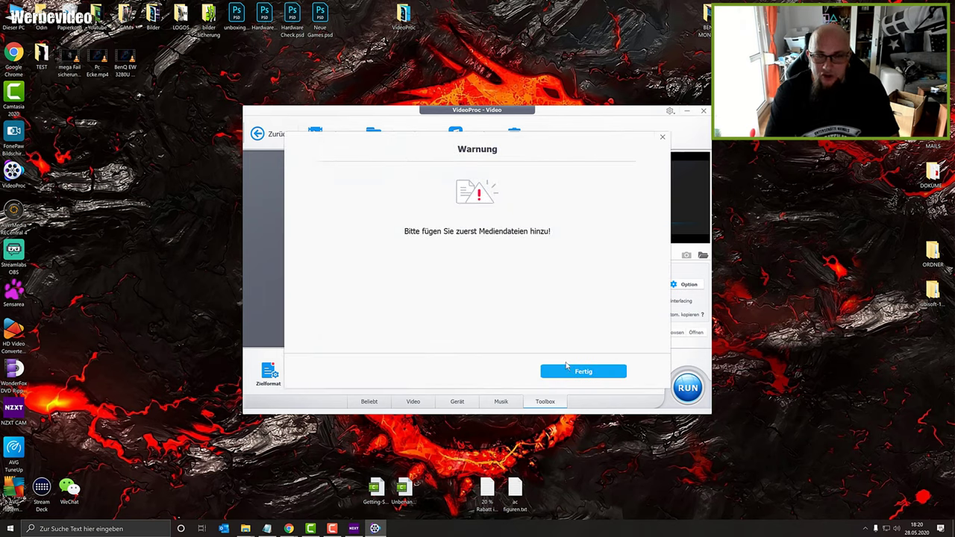
left_click(580, 375)
left_click(425, 377)
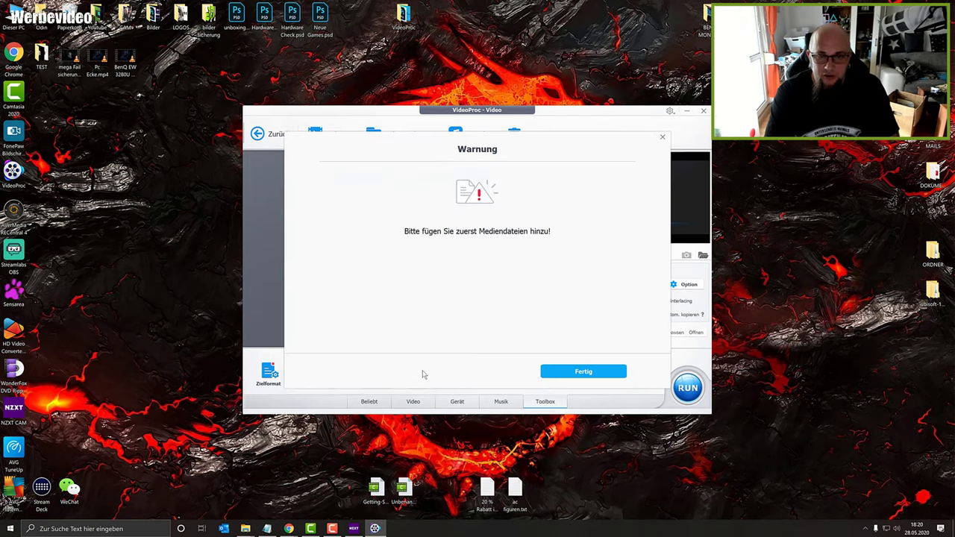
left_click(559, 369)
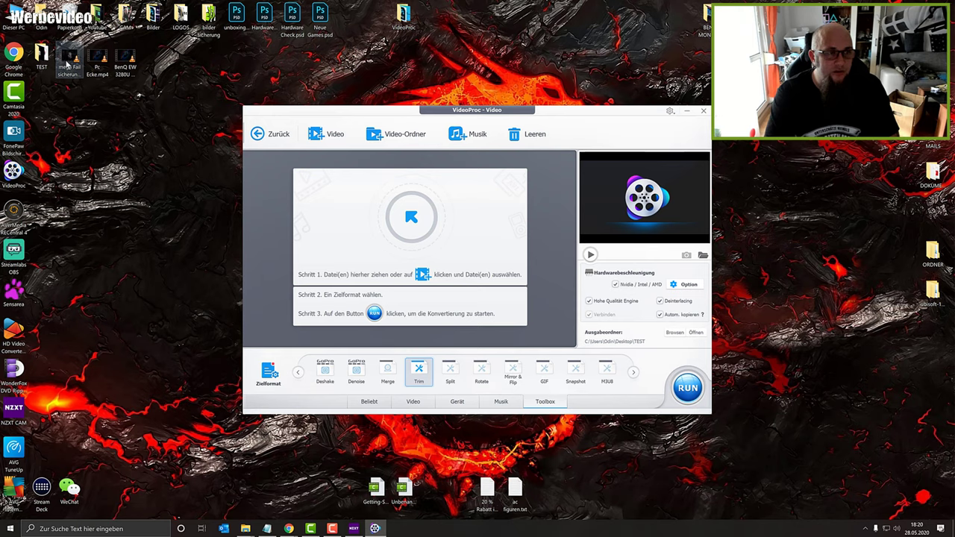
- Add the mega Fail sicherung video and look at the Trim and Merge tool settings
left_click_drag(393, 191, 418, 200)
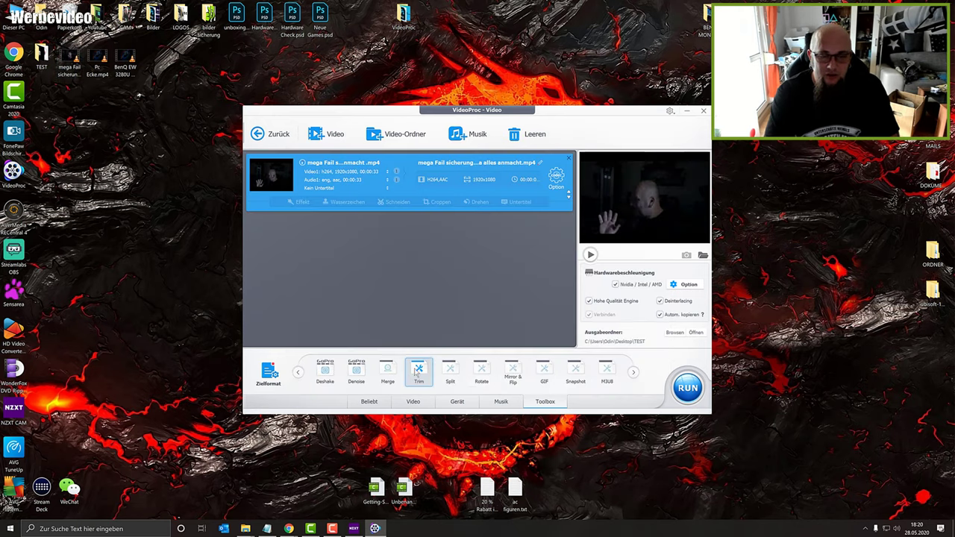
left_click(420, 377)
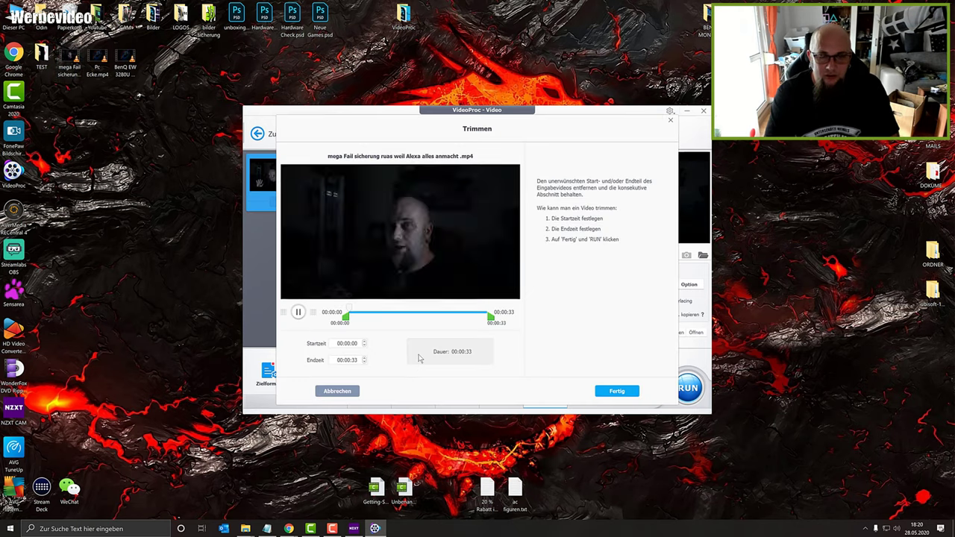
left_click(298, 312)
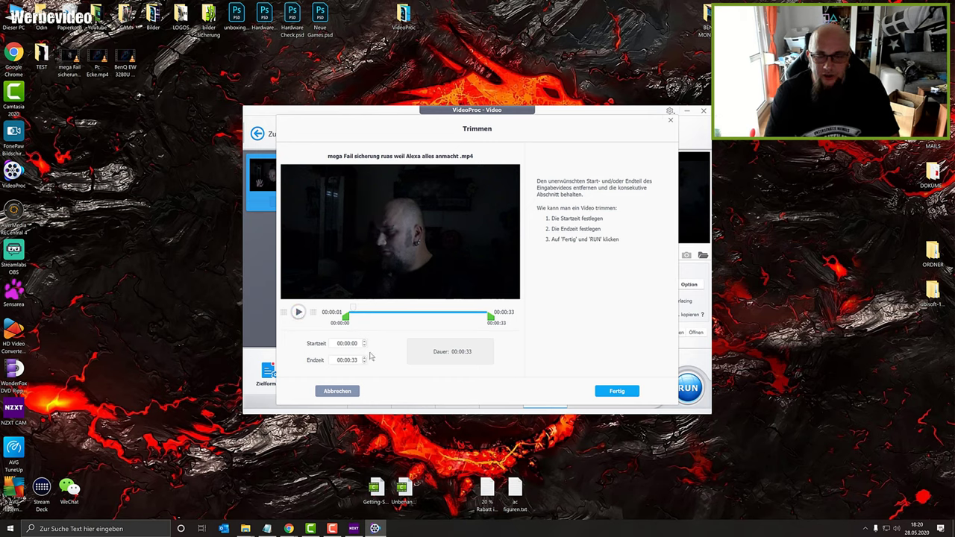
left_click(670, 120)
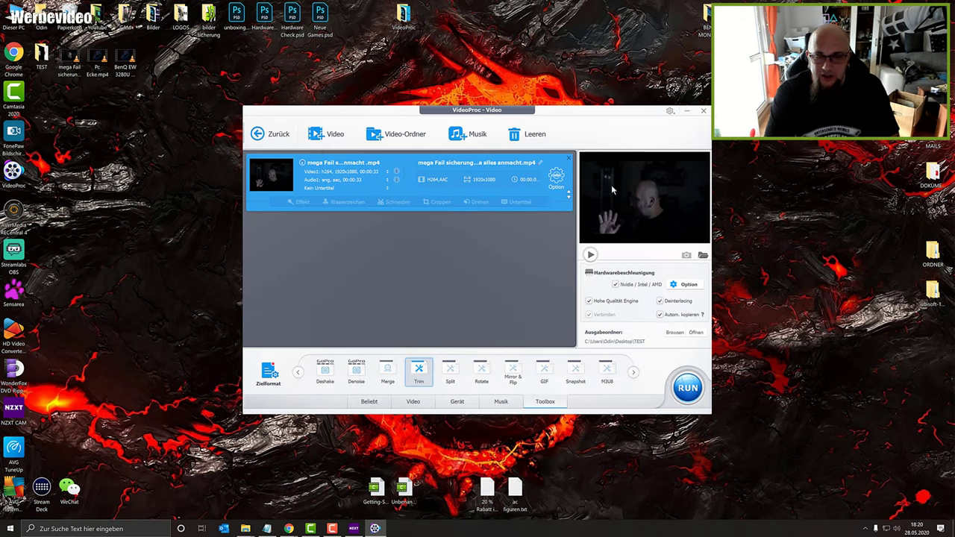
left_click(388, 373)
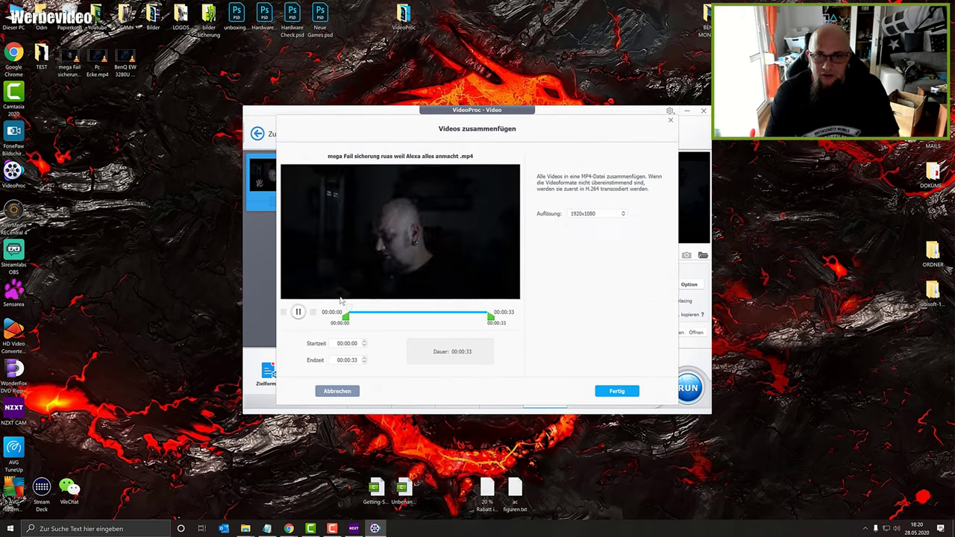
left_click(670, 120)
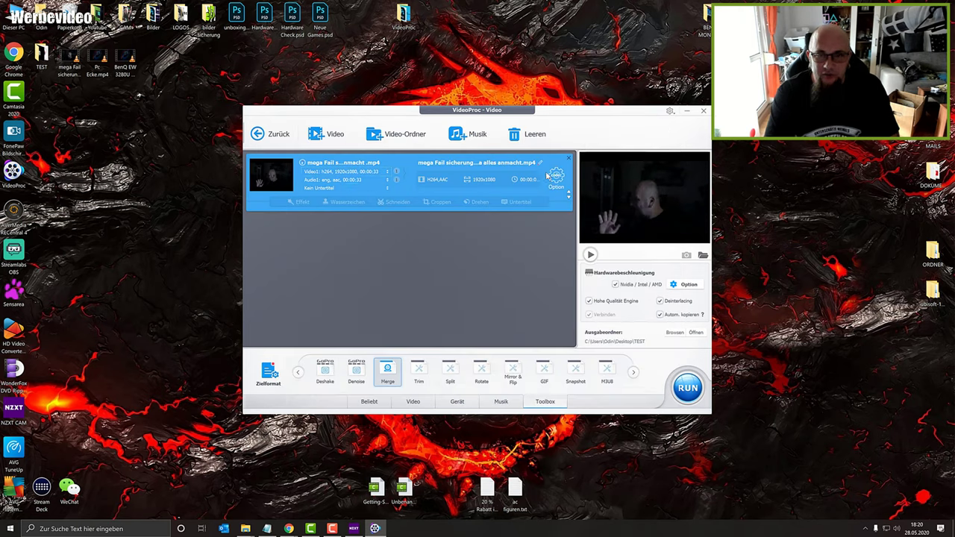
- Replace the mega Fail sicherung video with Pc Ecke.mp4 and look at the Deshake tool's settings
left_click(570, 160)
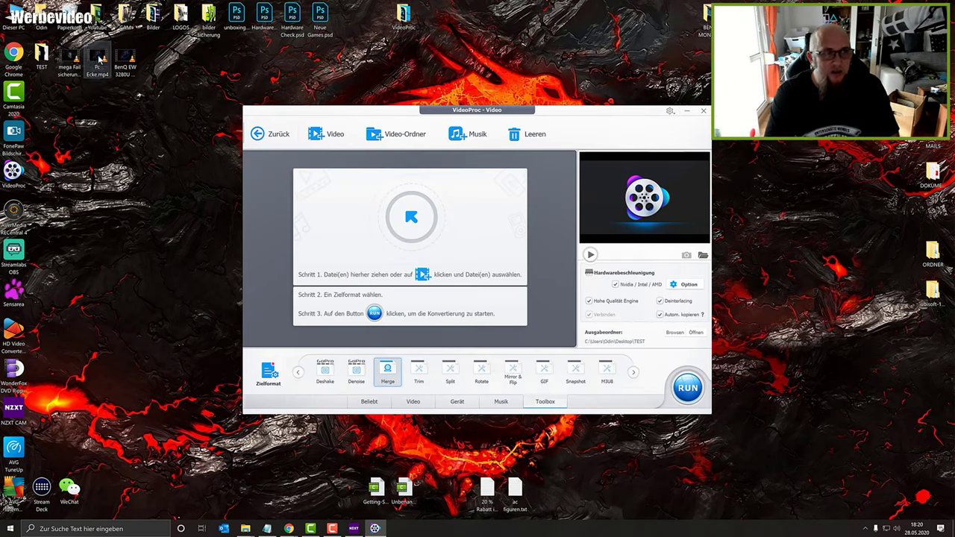
left_click_drag(97, 62, 354, 229)
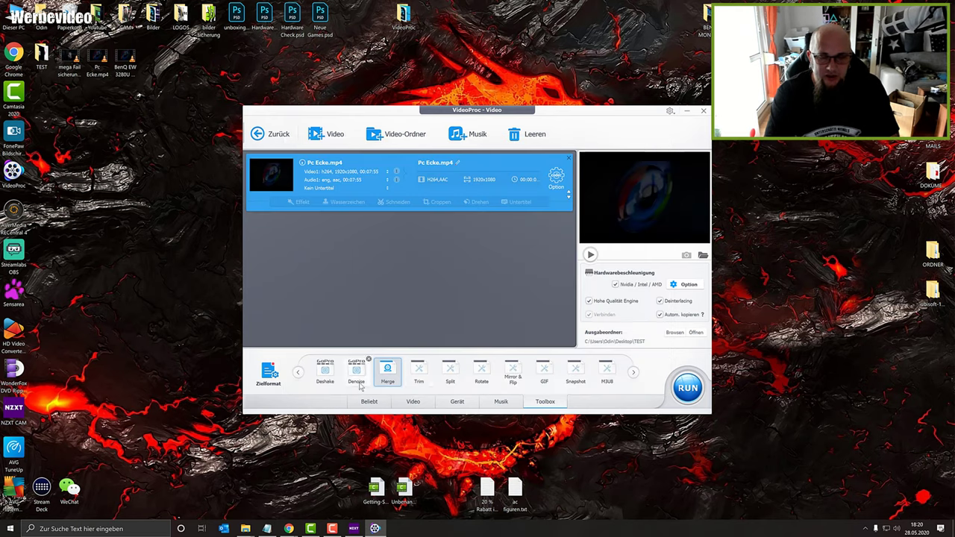
left_click(326, 371)
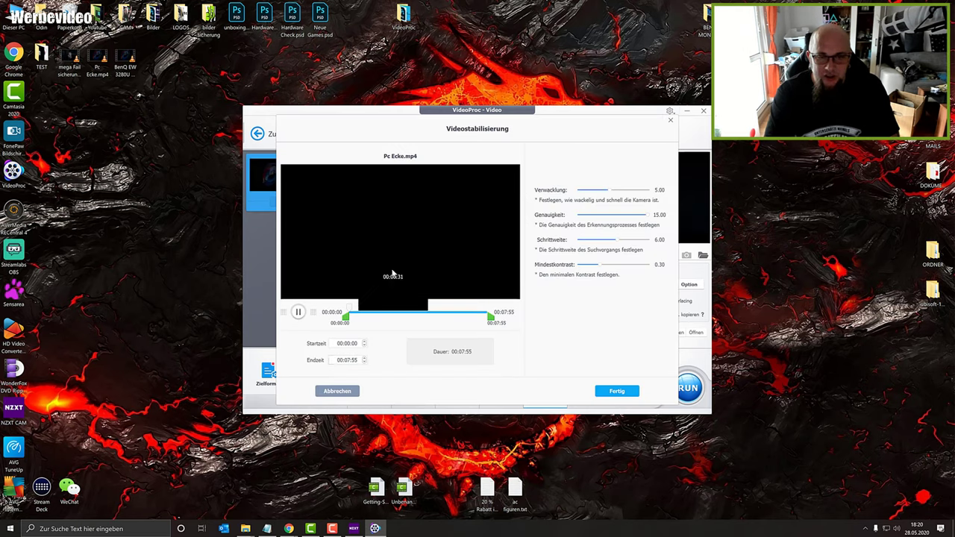
left_click(671, 118)
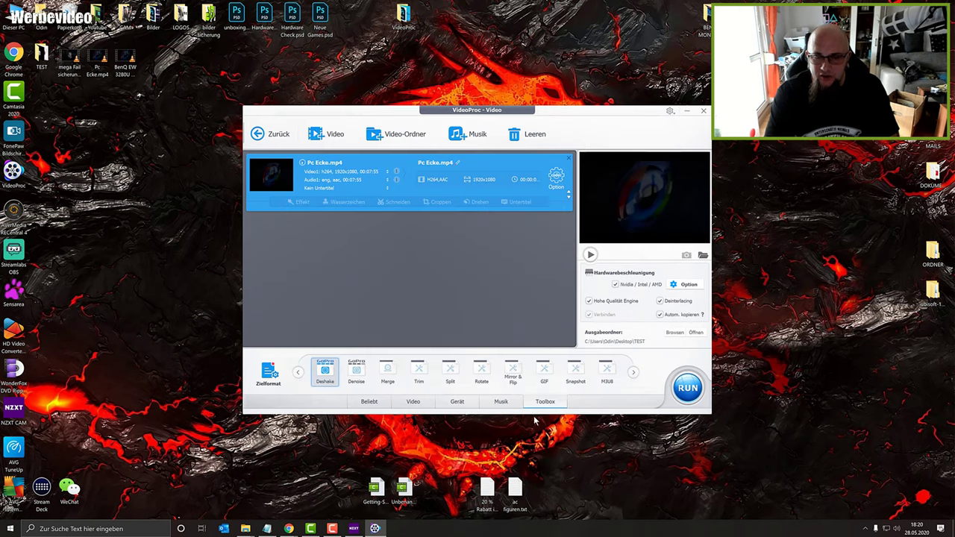
- Open the Video to GIF settings for Pc Ecke.mp4 and set the clip range from 00:00:04 to 00:00:19
left_click(546, 373)
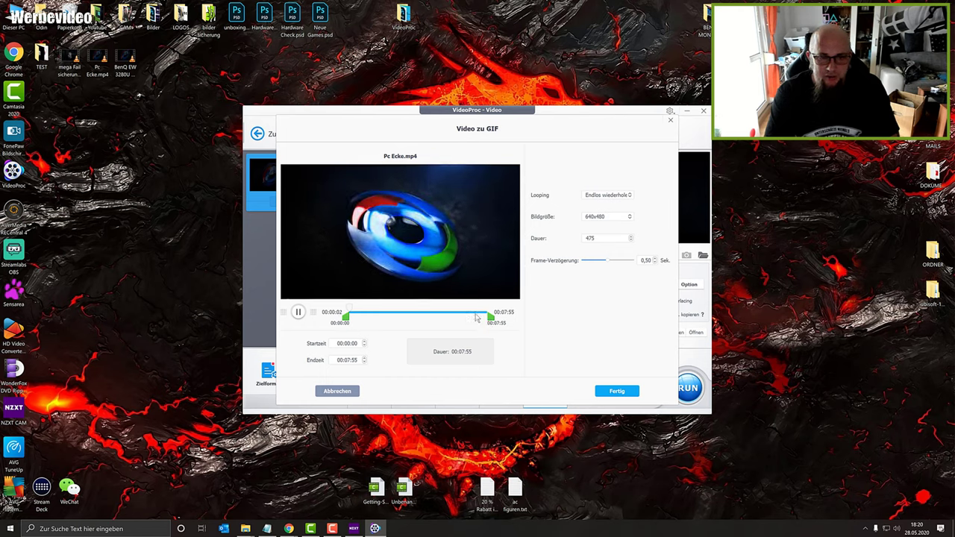
left_click(346, 318)
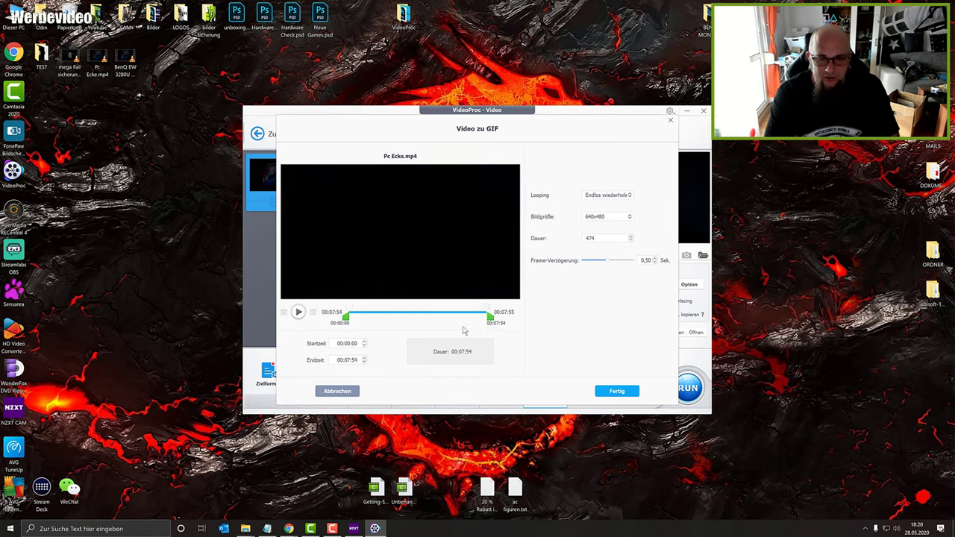
left_click_drag(492, 317, 348, 317)
type("0")
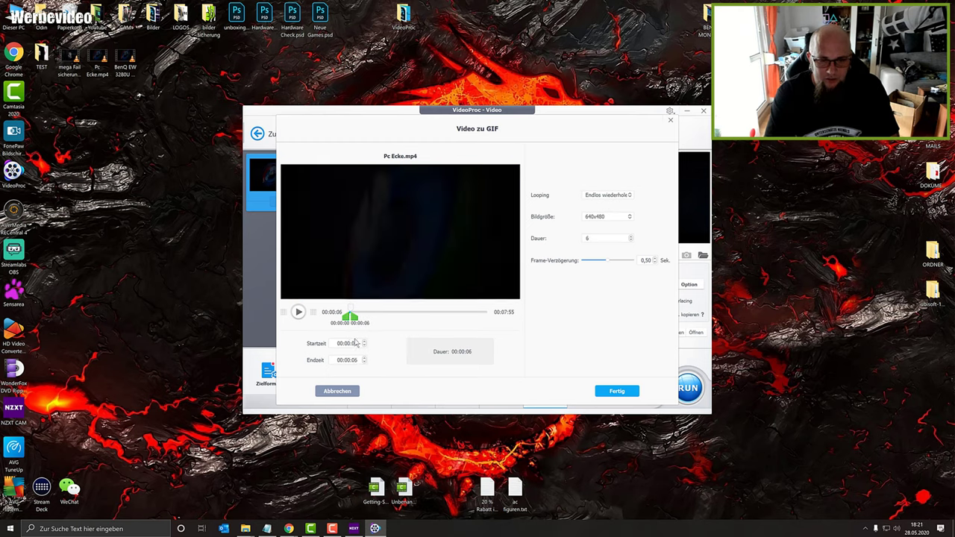
key("BackSpace")
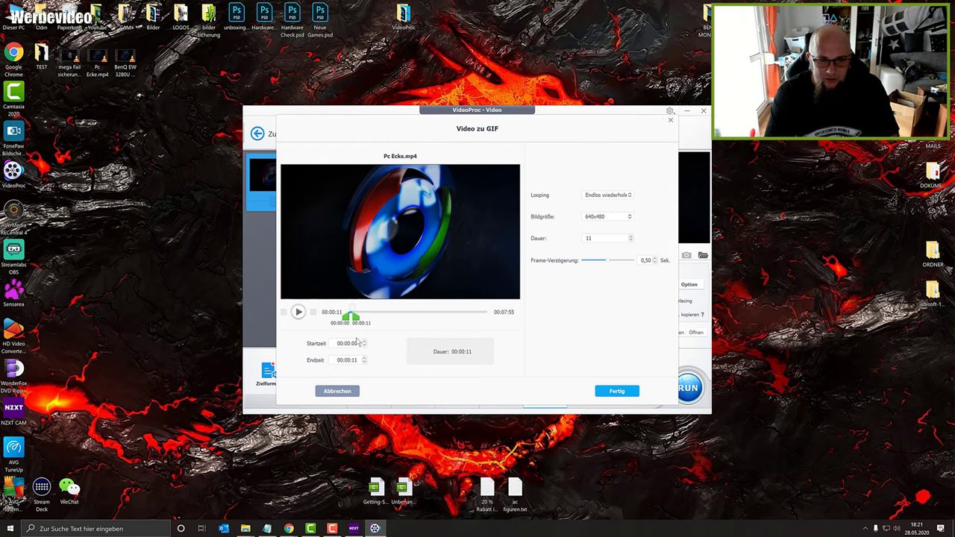
type("5")
key("BackSpace")
key("BackSpace")
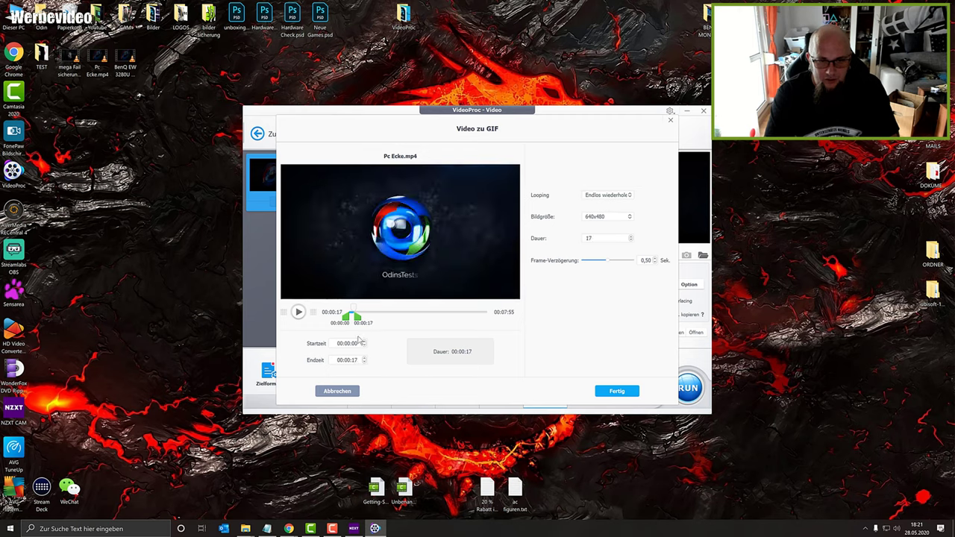
type("21")
key("BackSpace")
type("0")
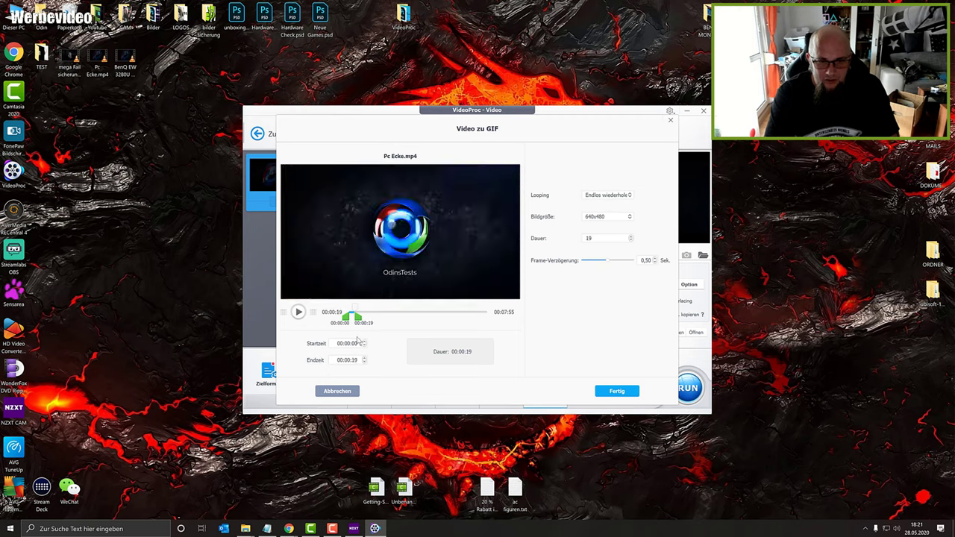
left_click_drag(349, 323, 351, 323)
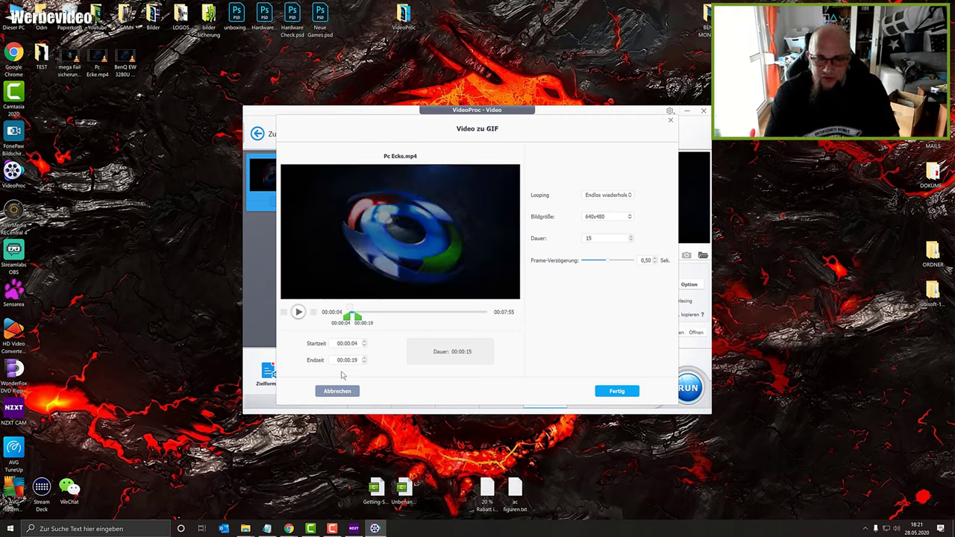
- Set the GIF's image size to 1920x1080, accept the settings and start the conversion
left_click(626, 218)
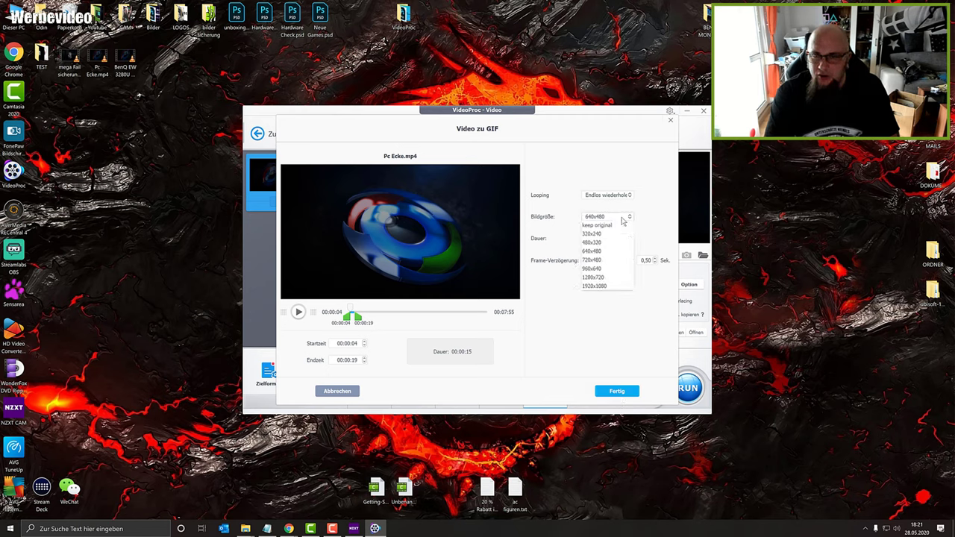
left_click(608, 286)
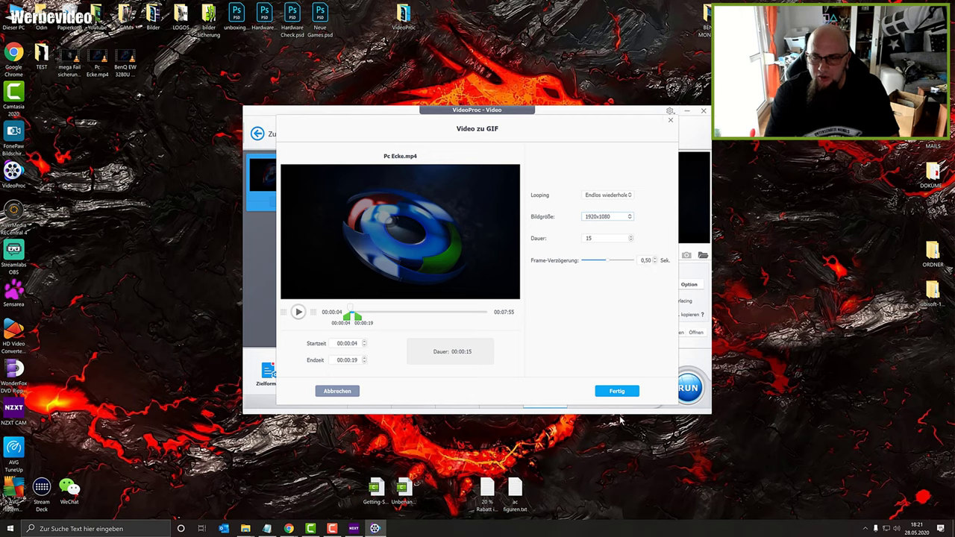
left_click(617, 392)
left_click(685, 385)
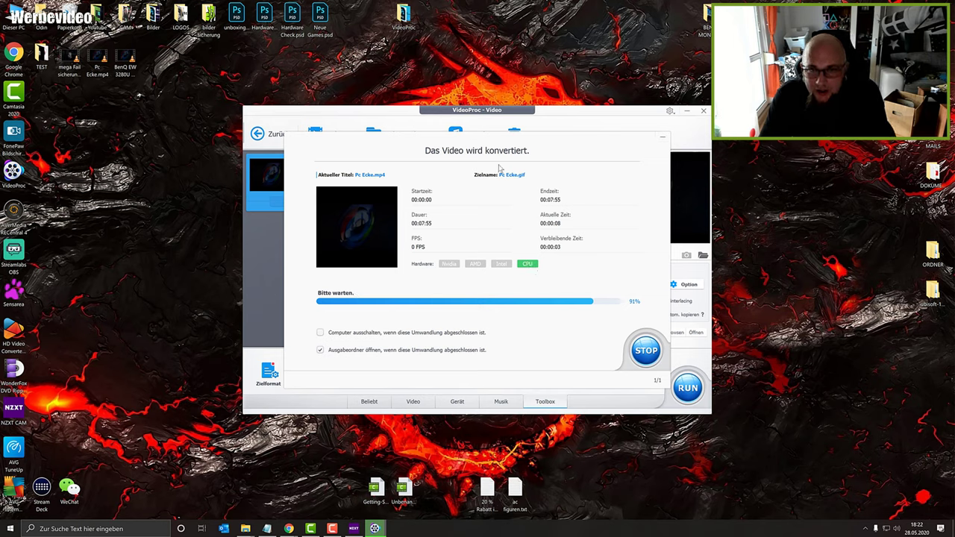
- Move the conversion progress window aside and permanently empty the desktop's recycle bin
left_click_drag(513, 137, 246, 54)
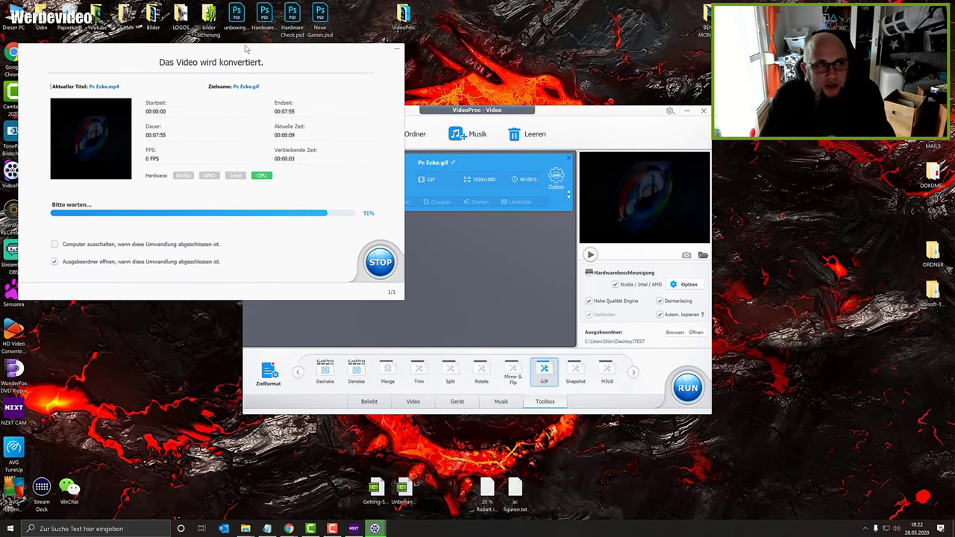
right_click(63, 23)
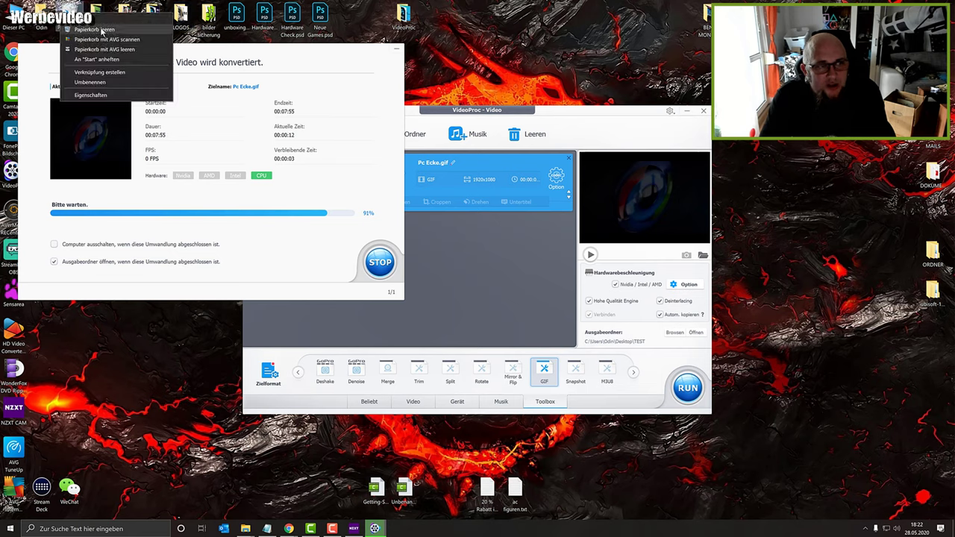
left_click(94, 29)
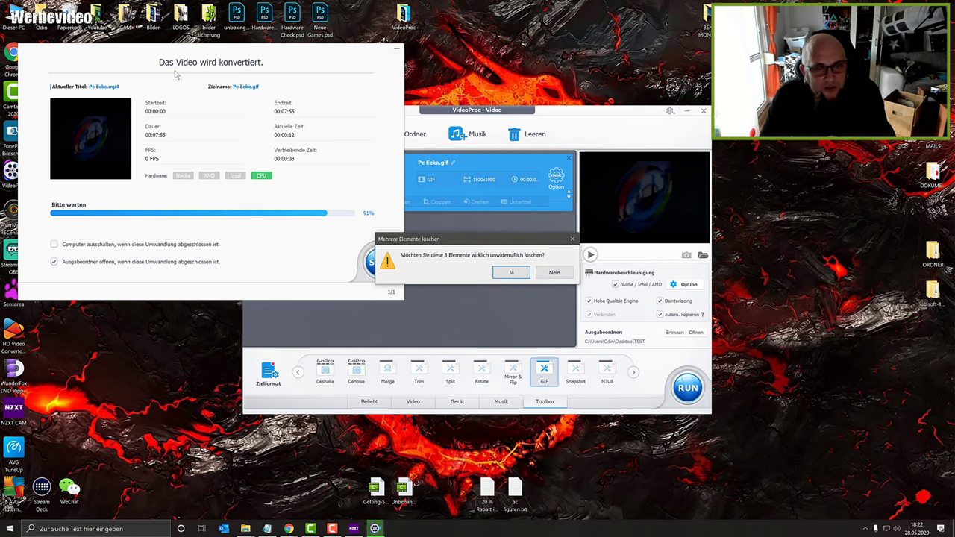
left_click(510, 272)
left_click_drag(265, 51, 251, 6)
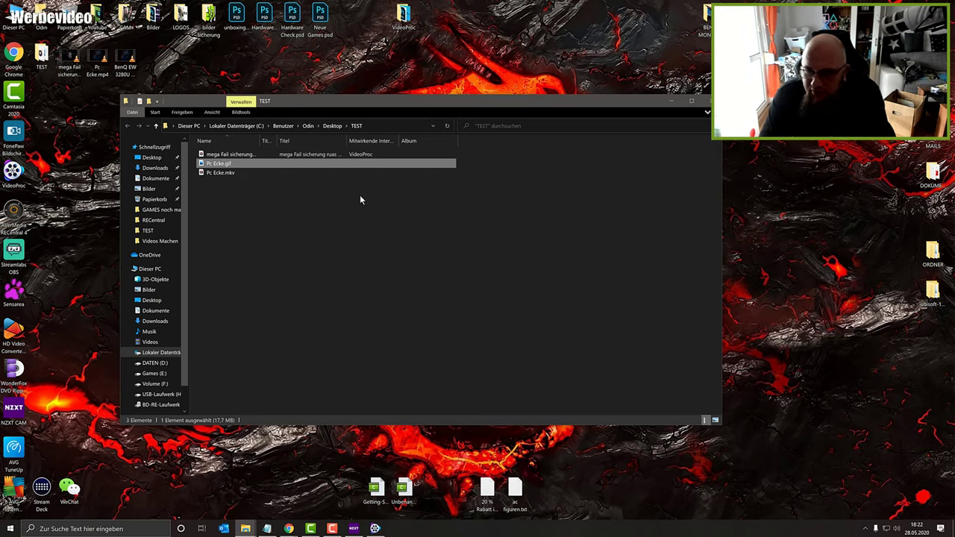
- View the converted Pc Ecke.gif from the TEST folder, and close the image viewer and the folder
double_click(247, 166)
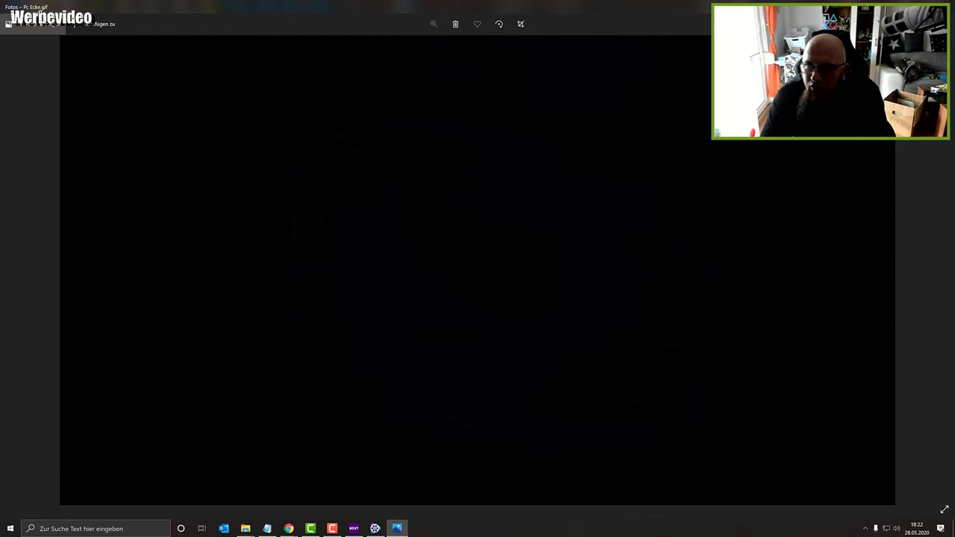
key("alt+F4")
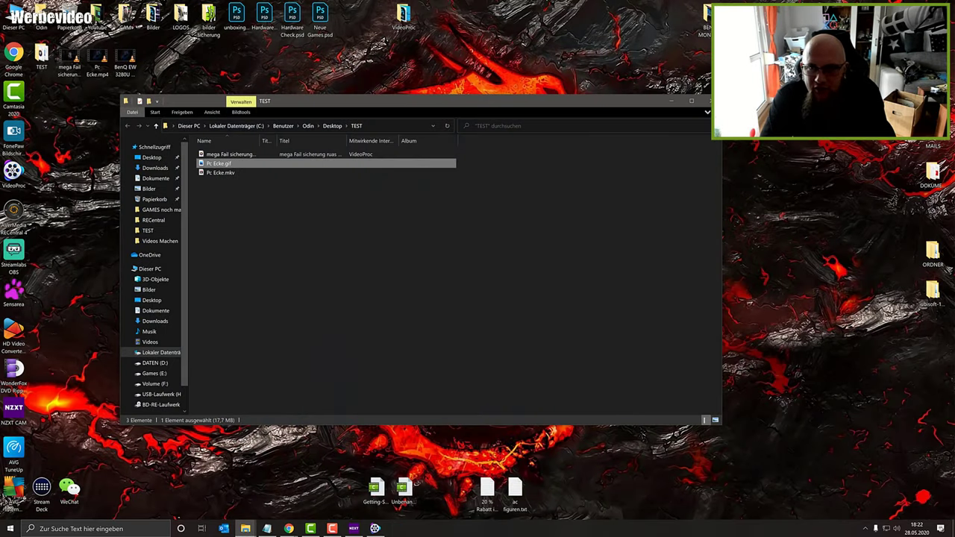
left_click(711, 98)
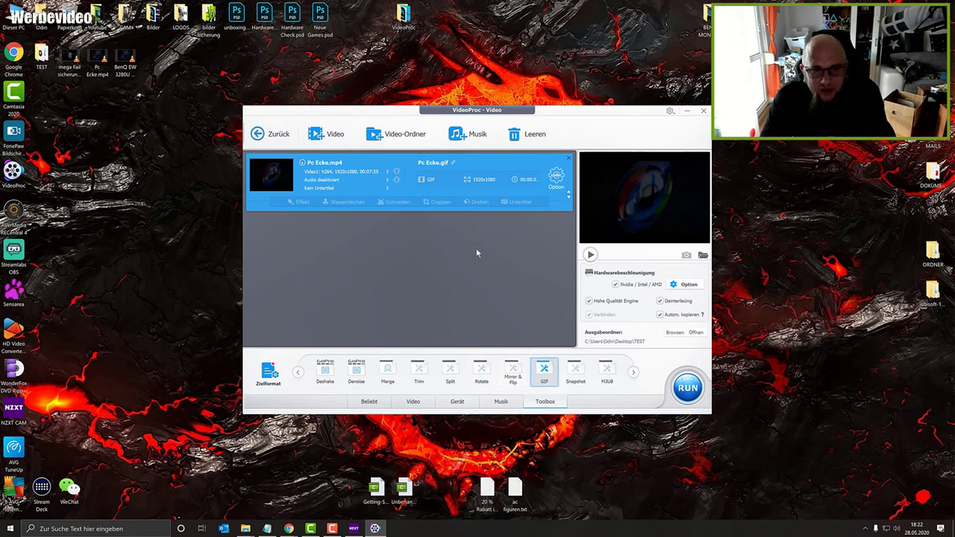
- Look at the M3U8 tool's settings for Pc Ecke.mp4 and close them without applying anything
left_click(609, 373)
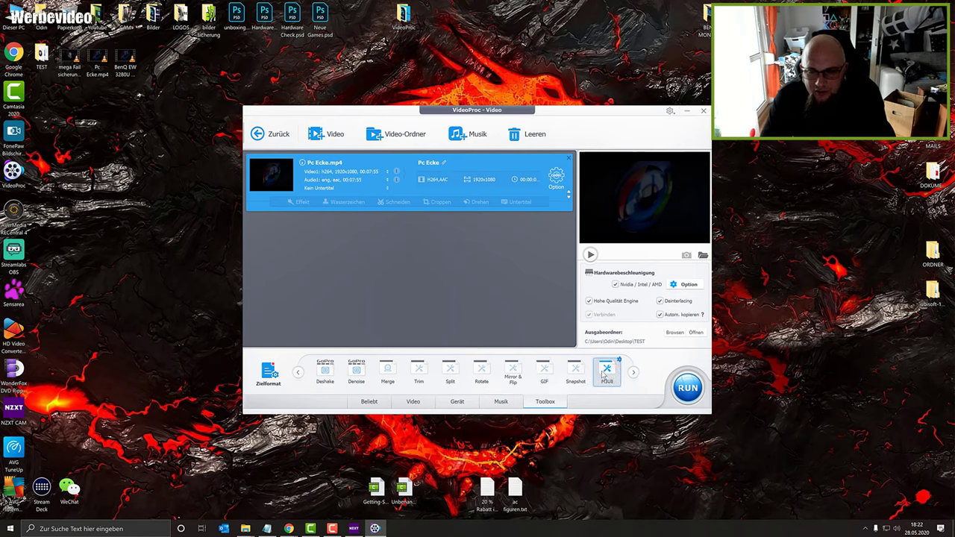
left_click(613, 375)
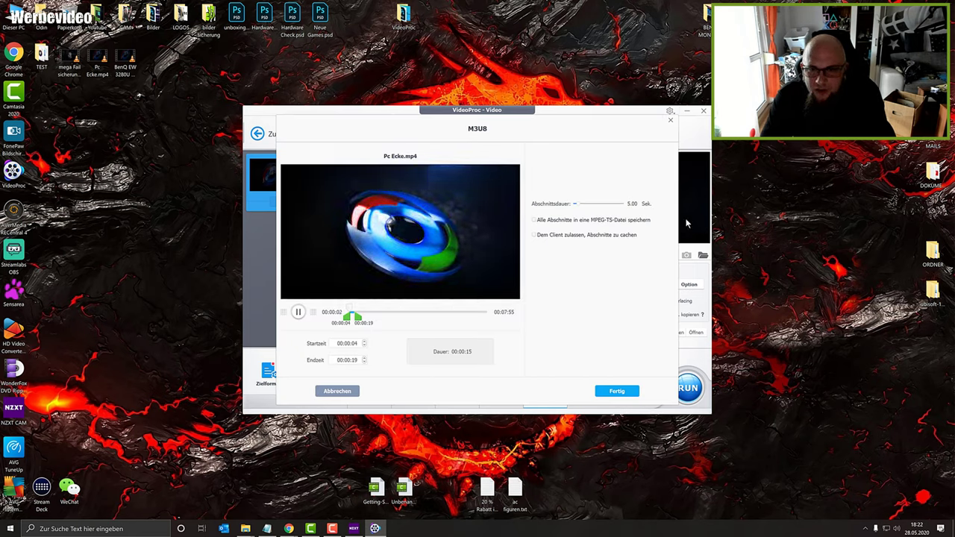
left_click(670, 119)
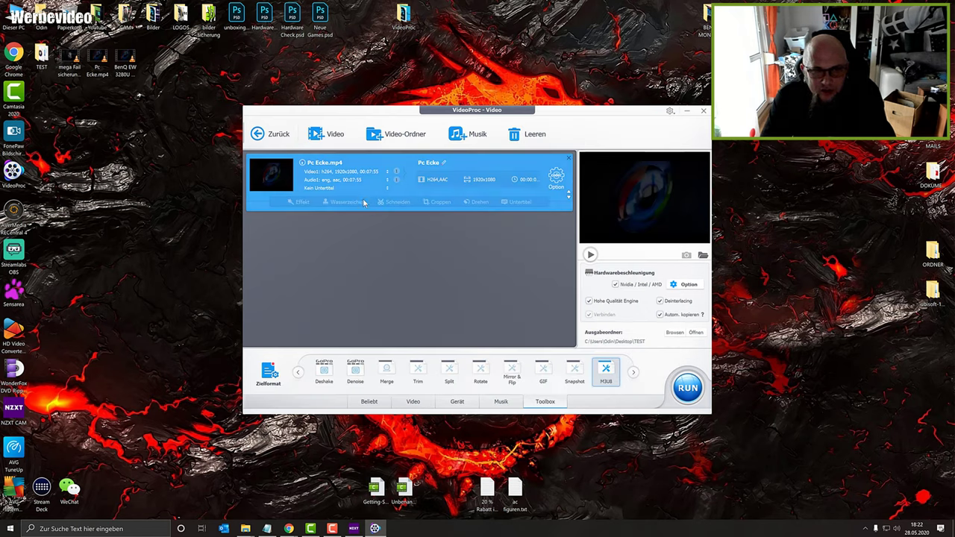
- Go back to the start screen, discarding the listed media, and reopen the Video module at the music formats
left_click(271, 139)
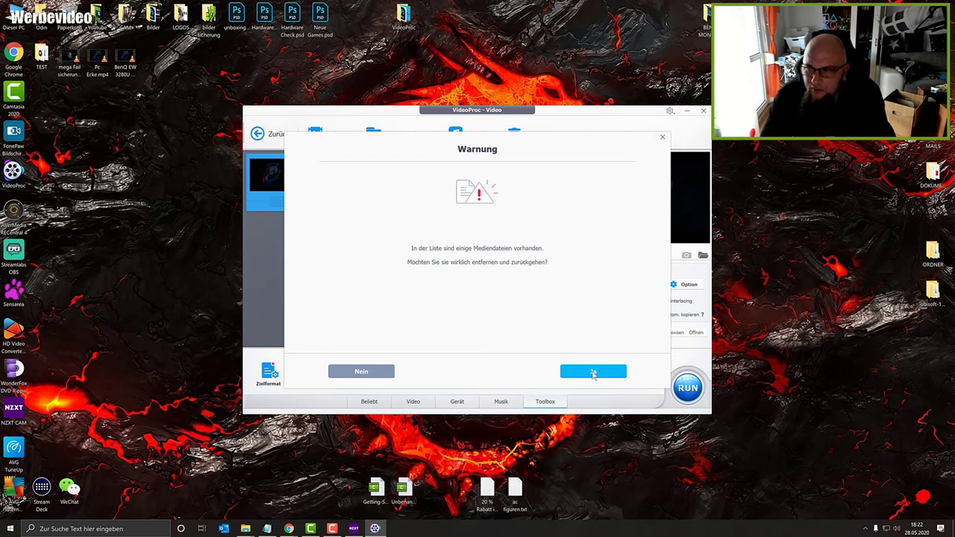
left_click(594, 374)
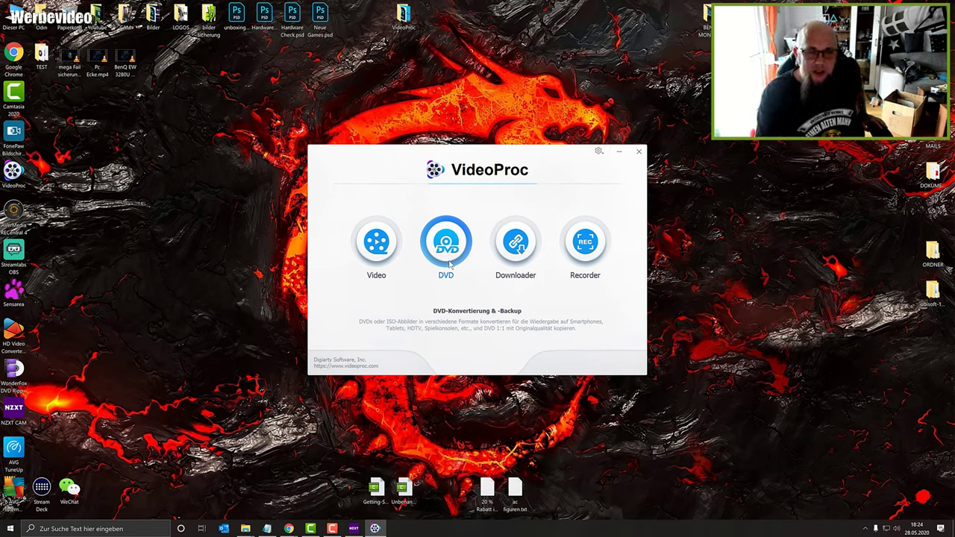
left_click(377, 242)
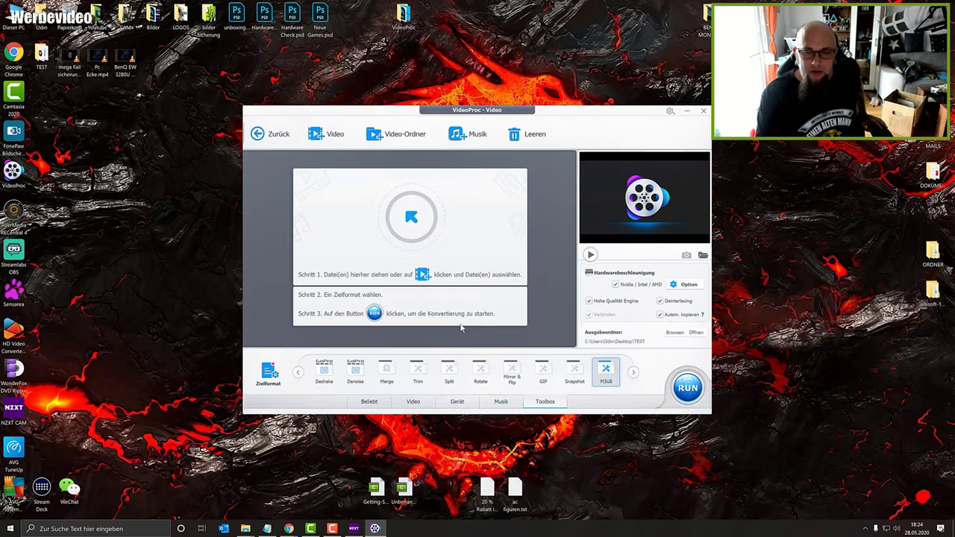
left_click(504, 403)
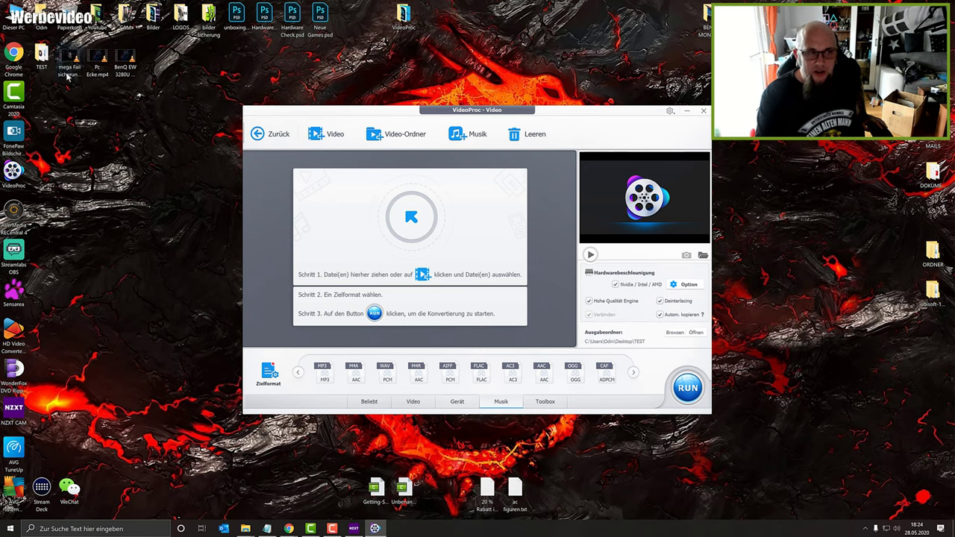
- Look at the converted MP3, GIF and MKV files in the desktop's TEST folder and close the folder
double_click(43, 58)
left_click_drag(237, 251, 382, 193)
left_click(382, 192)
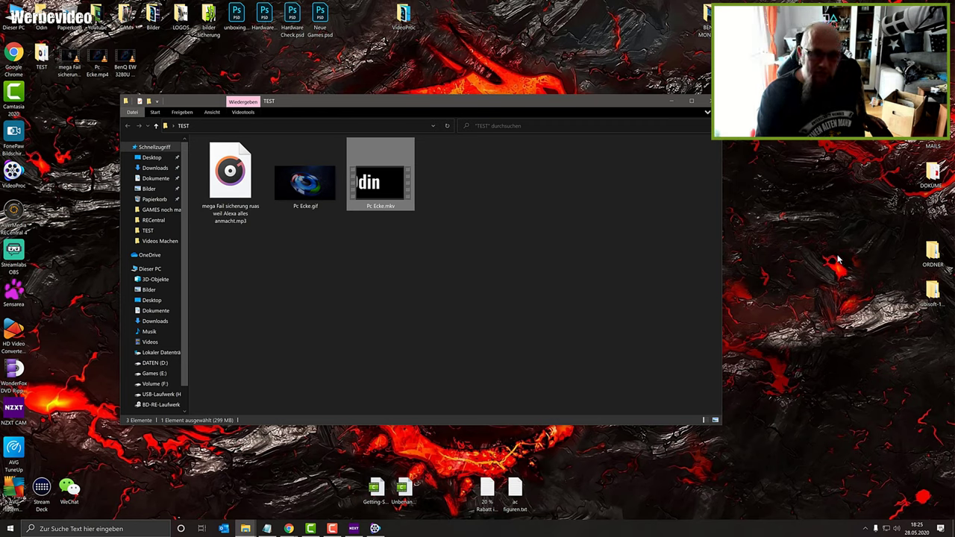
left_click_drag(245, 277, 419, 200)
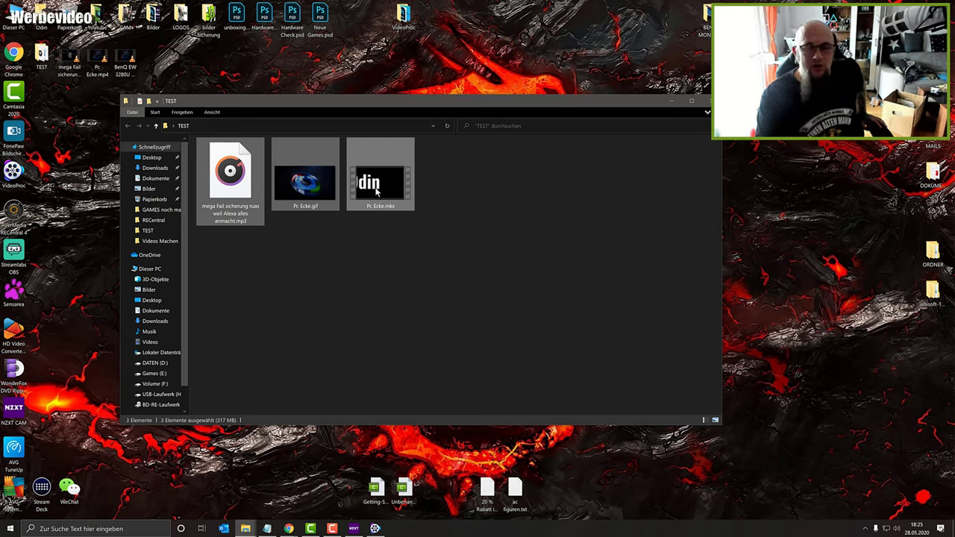
left_click_drag(378, 190, 355, 305)
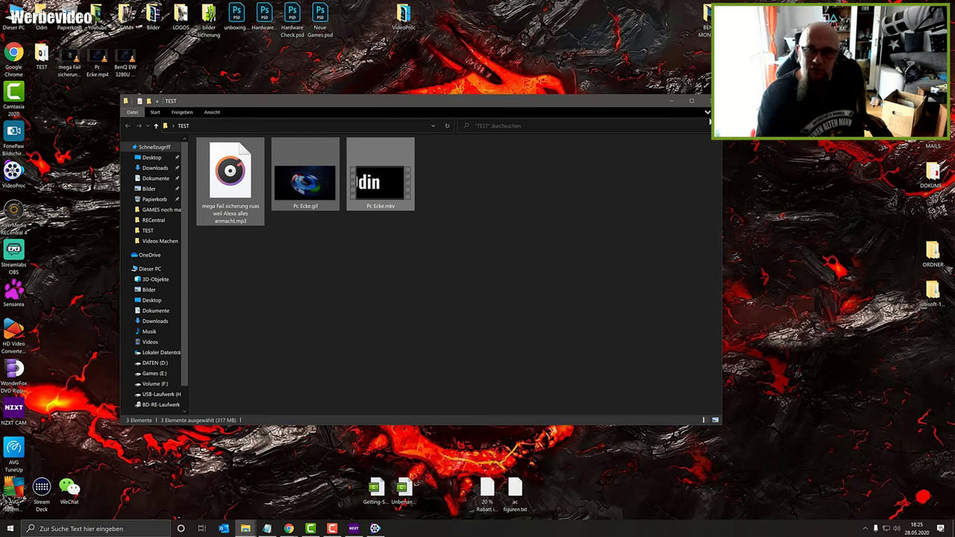
left_click(710, 101)
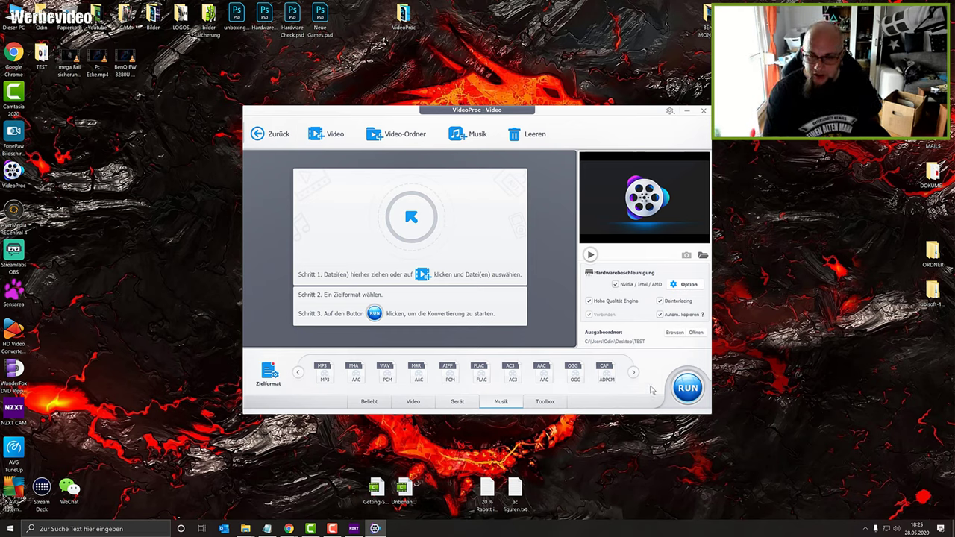
- Look through the music profiles available to add, from MP3 to CAF, cancel, and return to the start screen
left_click(633, 372)
left_click(609, 375)
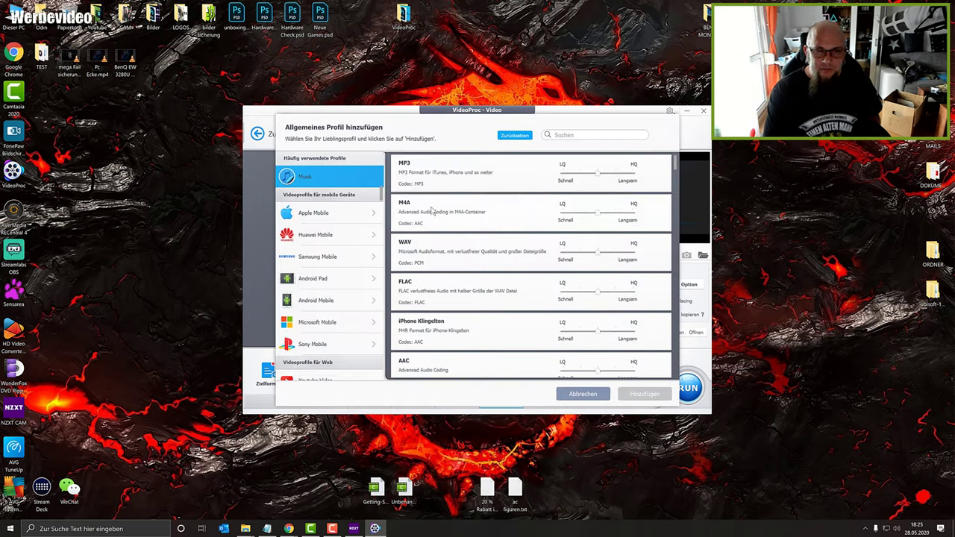
scroll(448, 210, "down", 1)
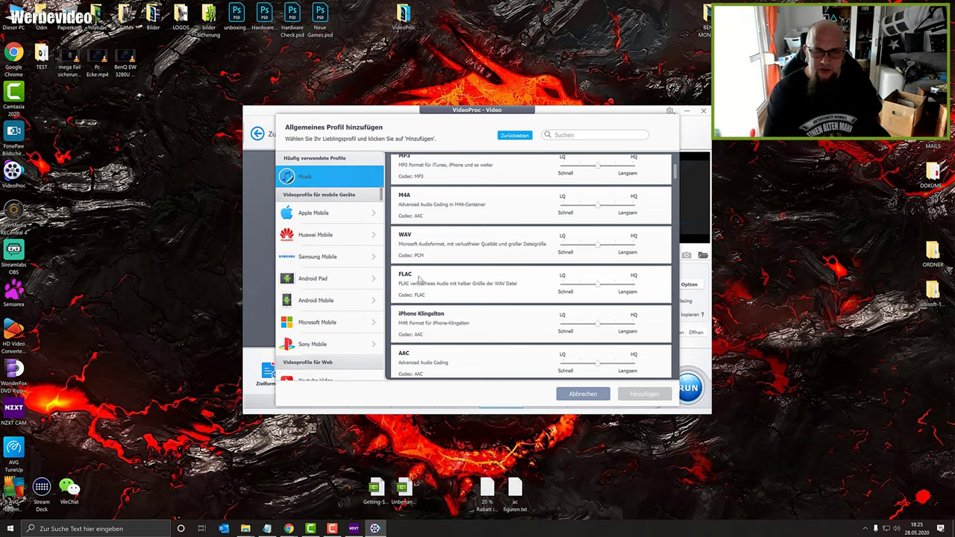
scroll(422, 278, "down", 1)
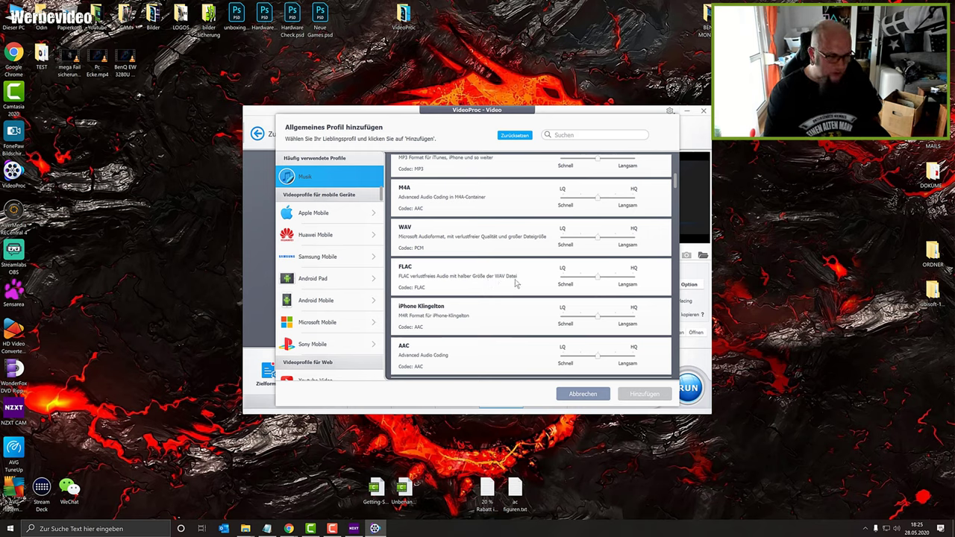
scroll(515, 283, "down", 3)
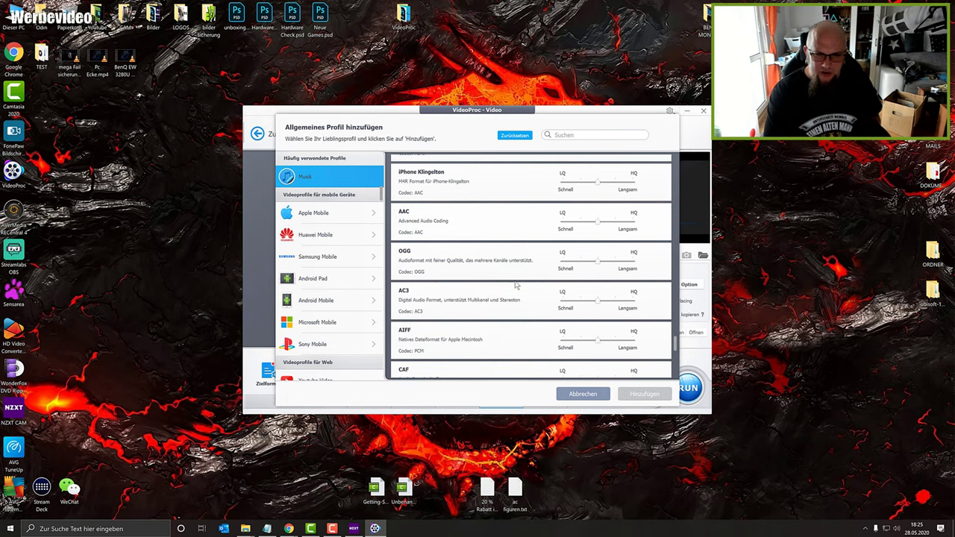
scroll(515, 284, "down", 1)
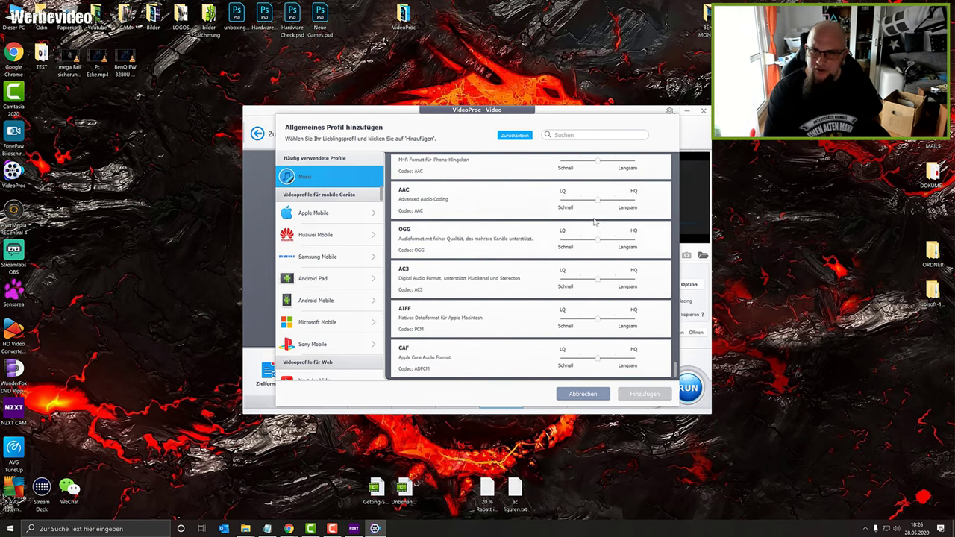
left_click(583, 394)
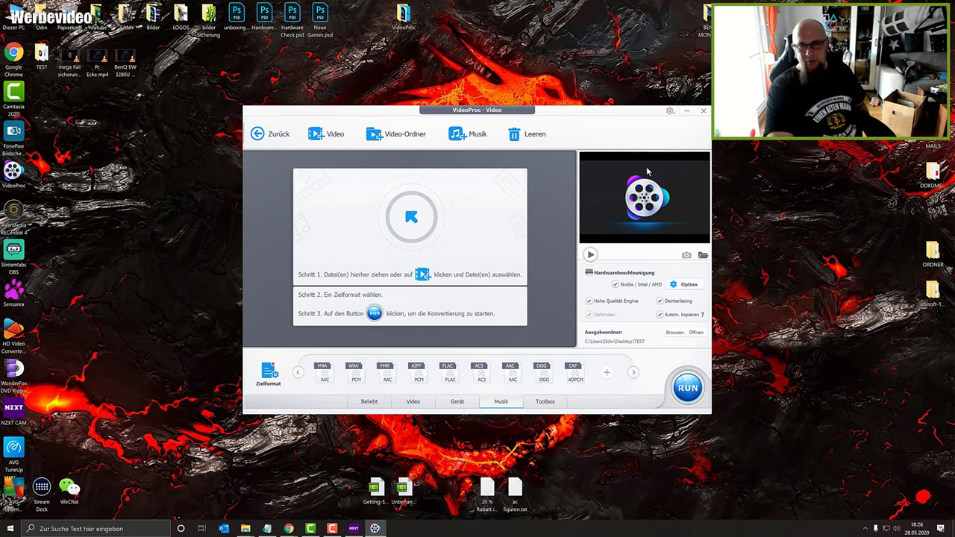
left_click(269, 134)
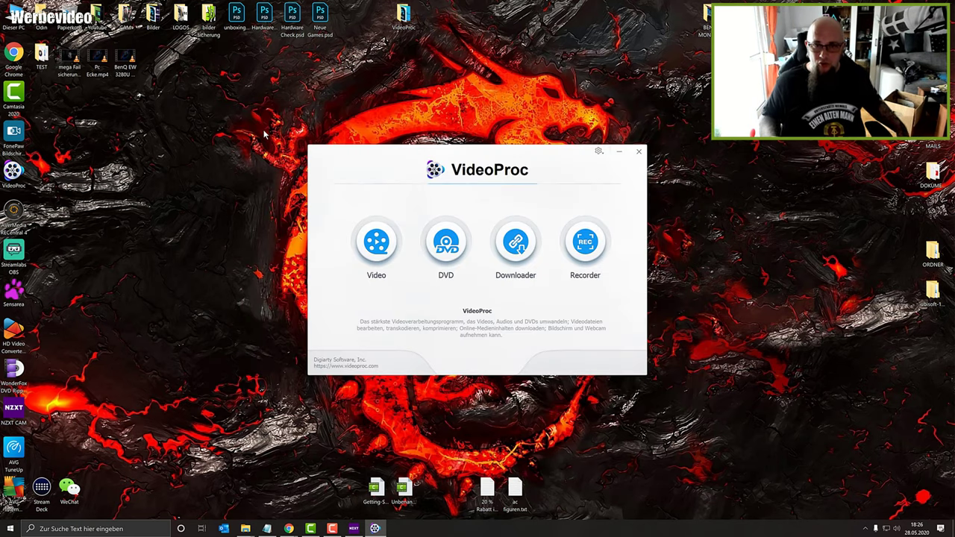